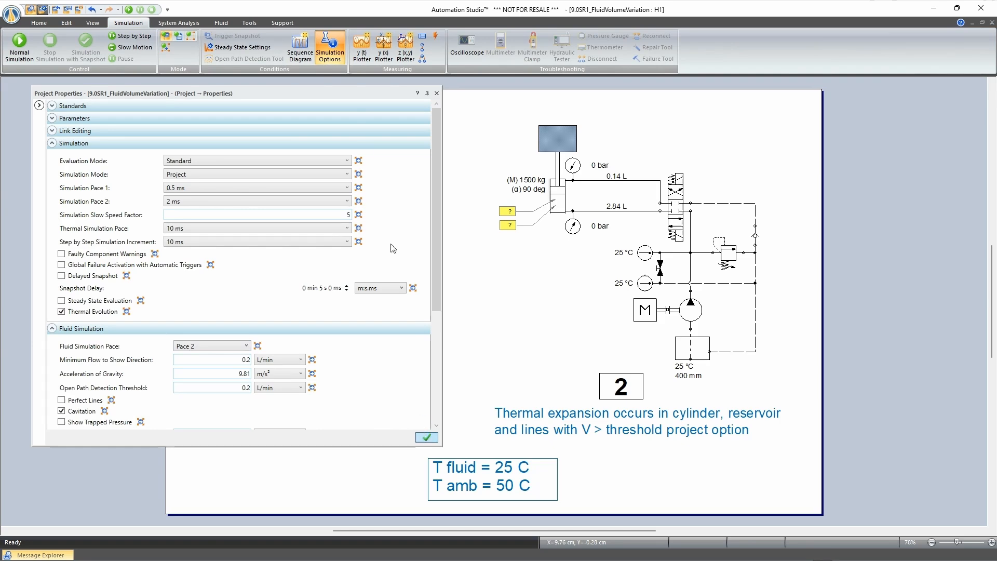
Step: Close the project properties and review the hydraulic installation's initial fluid and ambient temperature settings in the Functional Group Manager
{"action": "left_click", "coordinate": [331, 45]}
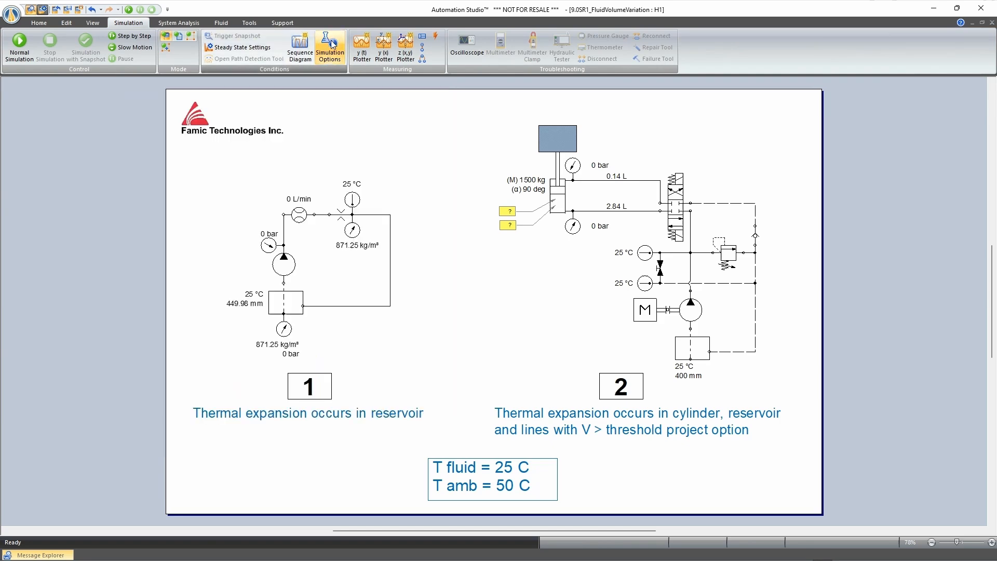
{"action": "left_click", "coordinate": [68, 23]}
{"action": "left_click", "coordinate": [142, 47]}
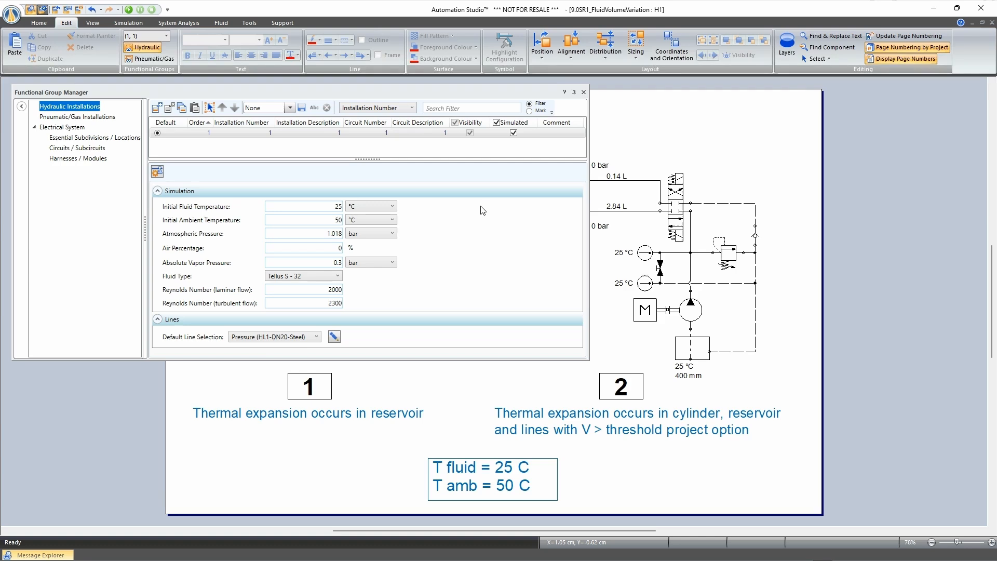
{"action": "left_click", "coordinate": [147, 46]}
{"action": "left_click", "coordinate": [129, 23]}
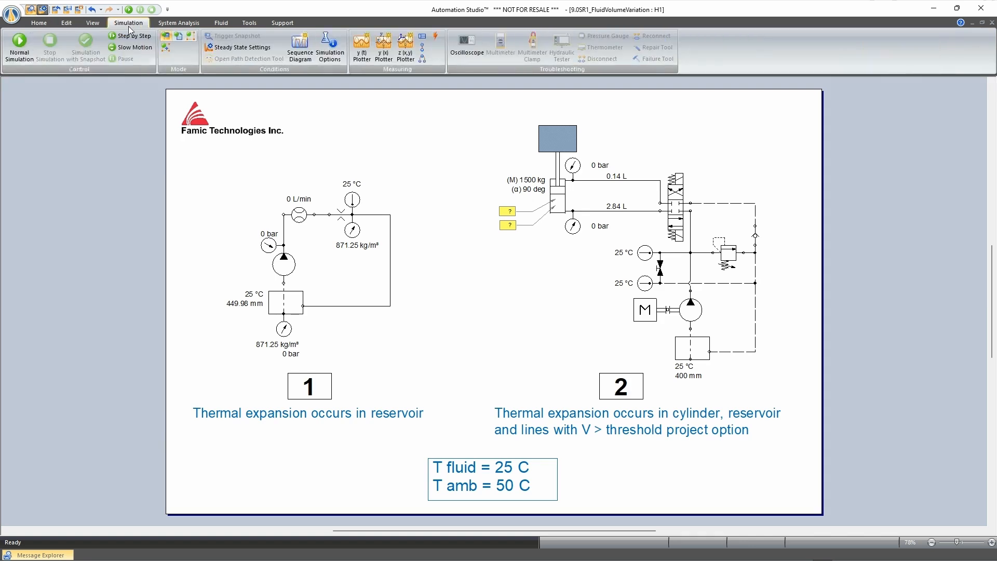
Step: Run a normal simulation, examine circuit 1's reservoir level and fluid density up close, and stop it to return to the full page
{"action": "left_click", "coordinate": [19, 52]}
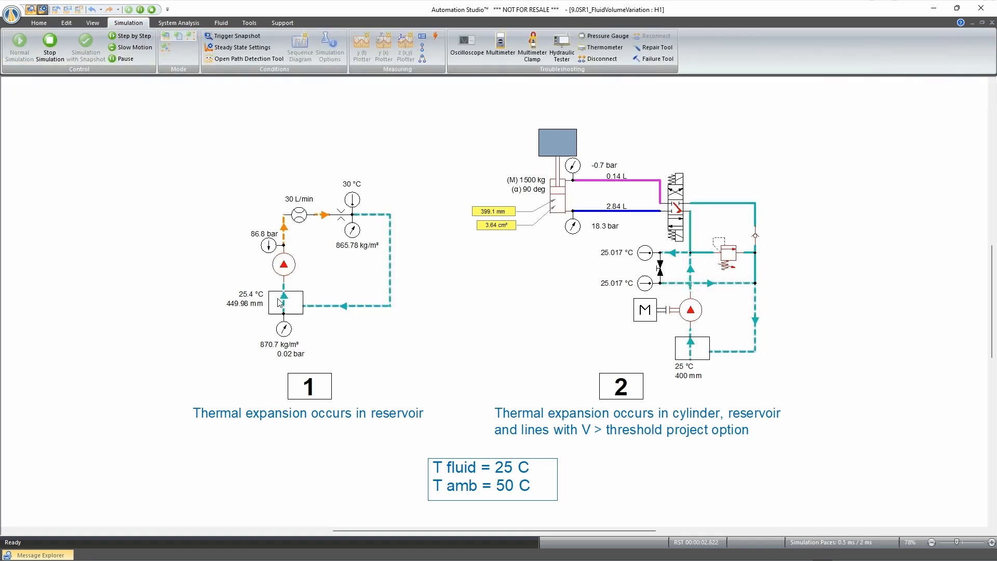
{"action": "scroll", "coordinate": [284, 260], "scroll_direction": "up", "scroll_amount": 4}
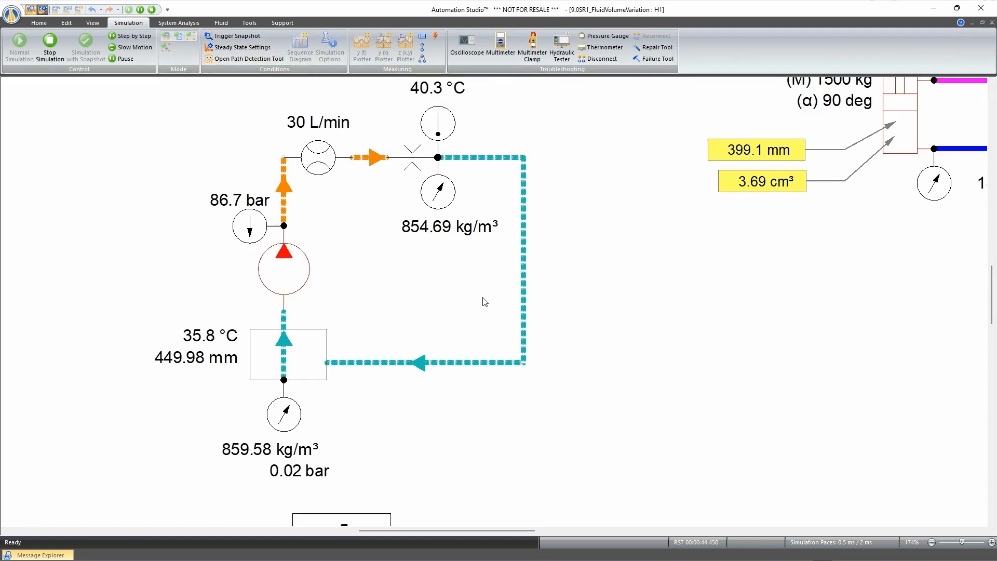
{"action": "left_click", "coordinate": [152, 9]}
{"action": "right_click", "coordinate": [629, 280]}
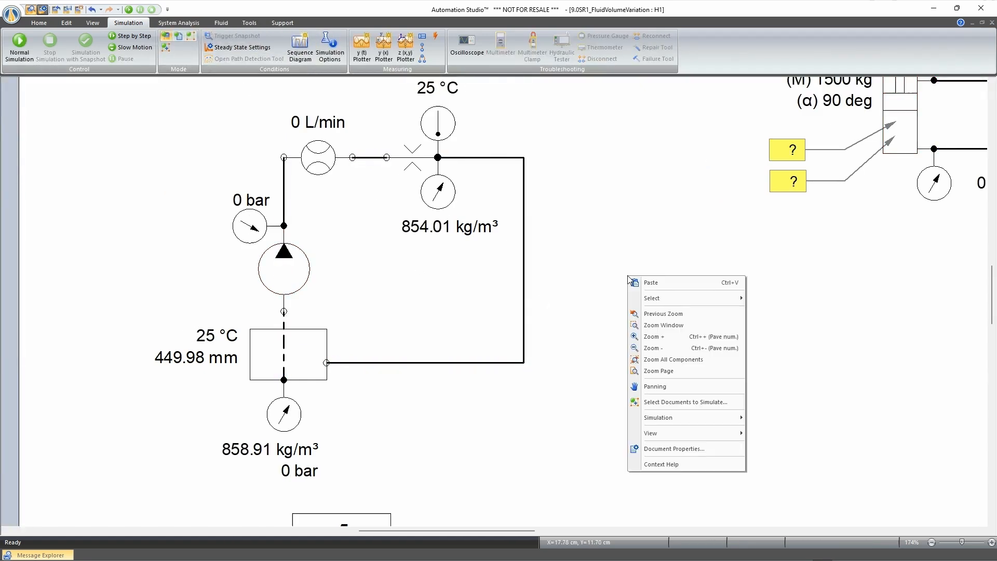
{"action": "left_click", "coordinate": [698, 371]}
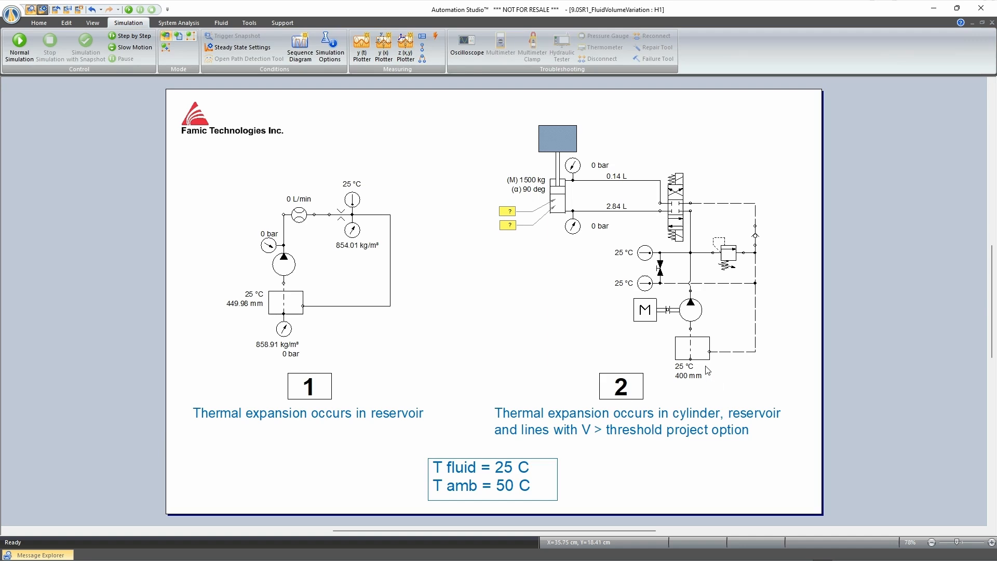
Step: Enable Thermal Expansion of Fluid in the project's hydraulic simulation options
{"action": "left_click", "coordinate": [344, 57]}
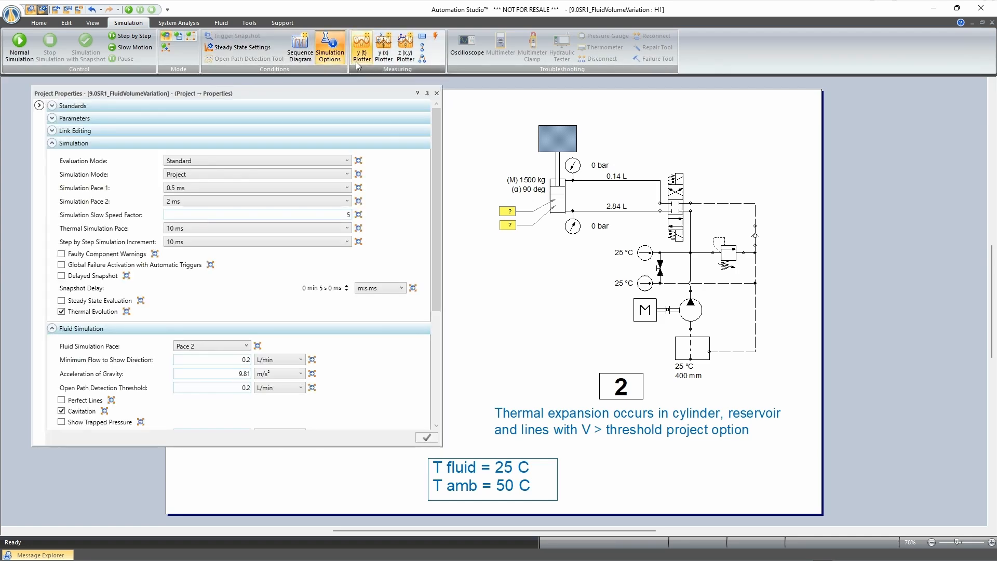
{"action": "scroll", "coordinate": [370, 331], "scroll_direction": "down", "scroll_amount": 3}
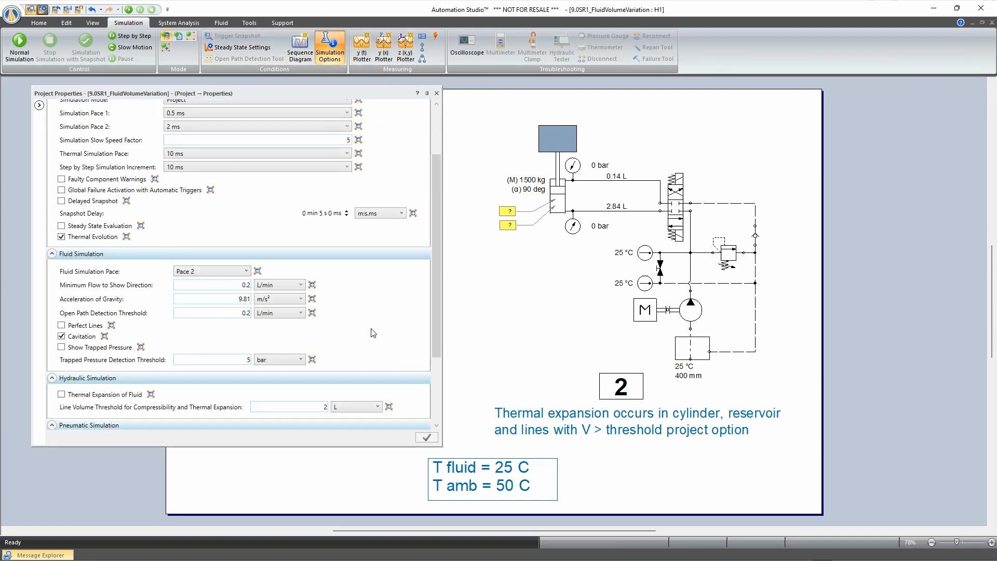
{"action": "left_click", "coordinate": [61, 394]}
{"action": "left_click", "coordinate": [426, 438]}
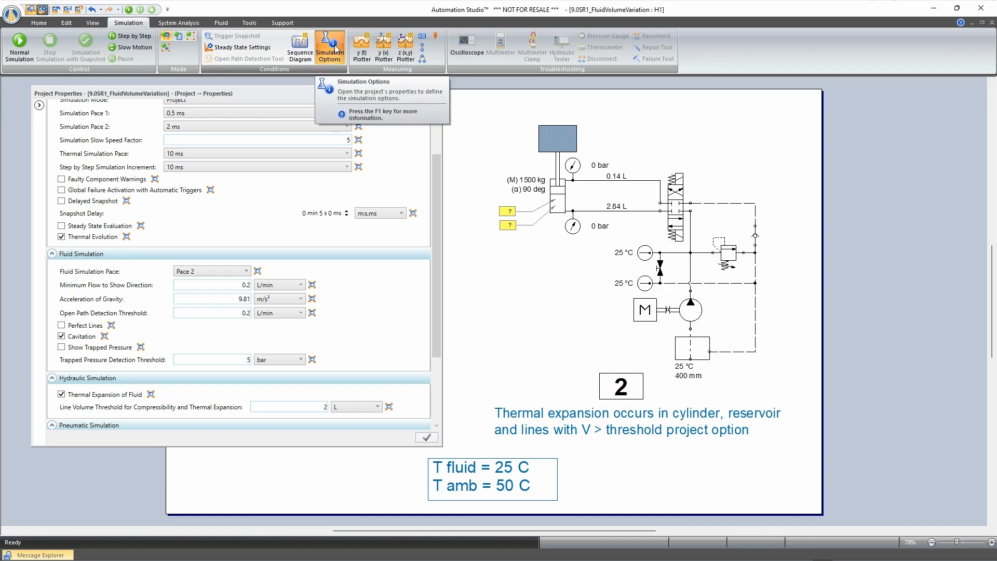
{"action": "left_click", "coordinate": [336, 49]}
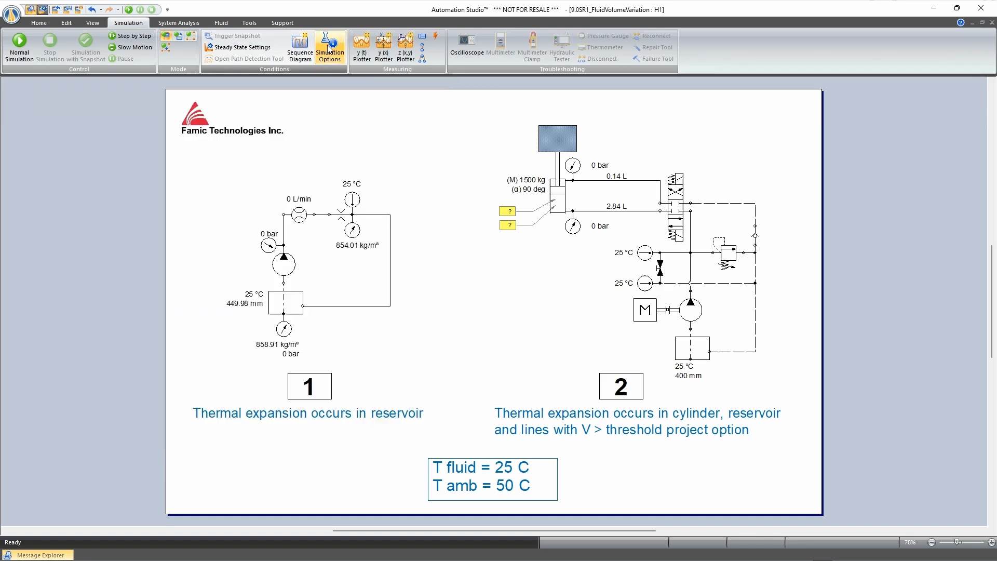
Step: Rerun the simulation, examine circuit 1's reservoir and circuit 2's cylinder and line pressures, and stop it to return to the full page
{"action": "left_click", "coordinate": [130, 11]}
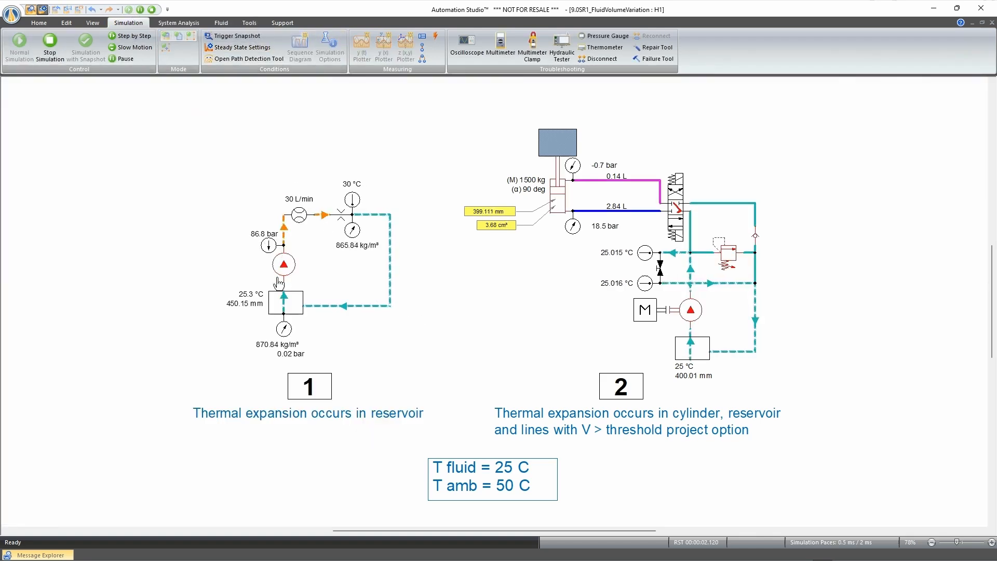
{"action": "scroll", "coordinate": [279, 282], "scroll_direction": "up", "scroll_amount": 5}
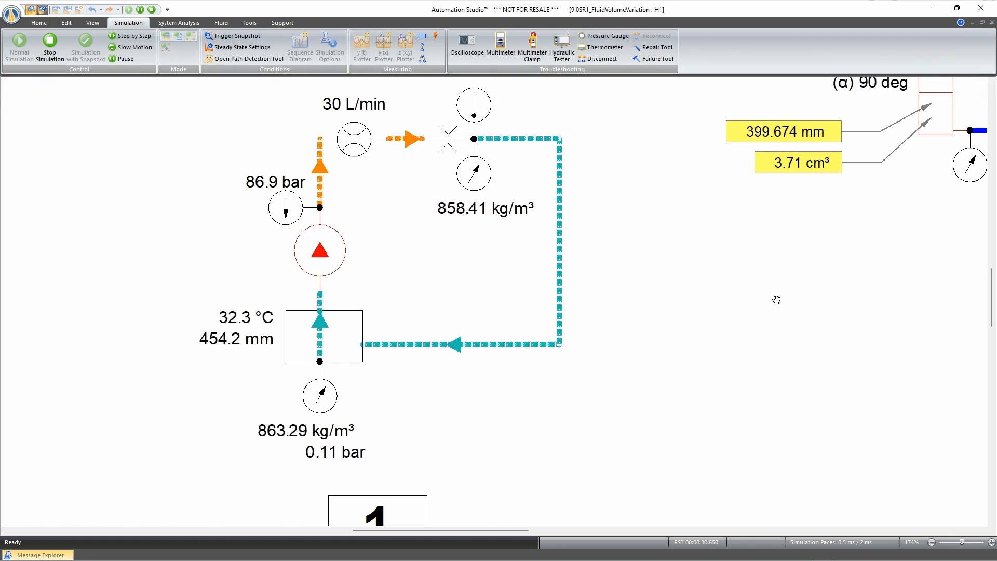
{"action": "left_click_drag", "start_coordinate": [776, 298], "coordinate": [418, 417]}
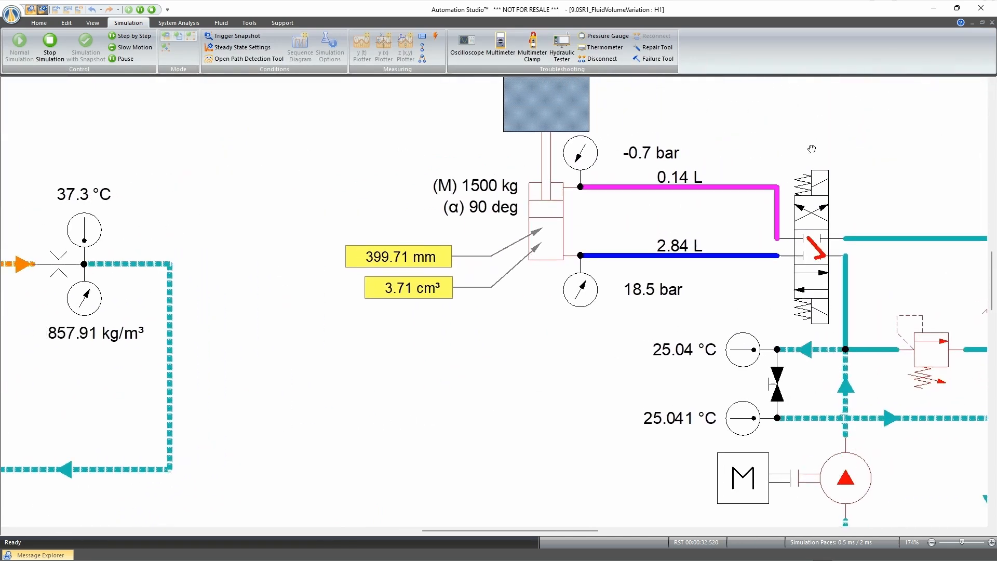
{"action": "left_click_drag", "start_coordinate": [805, 142], "coordinate": [628, 162]}
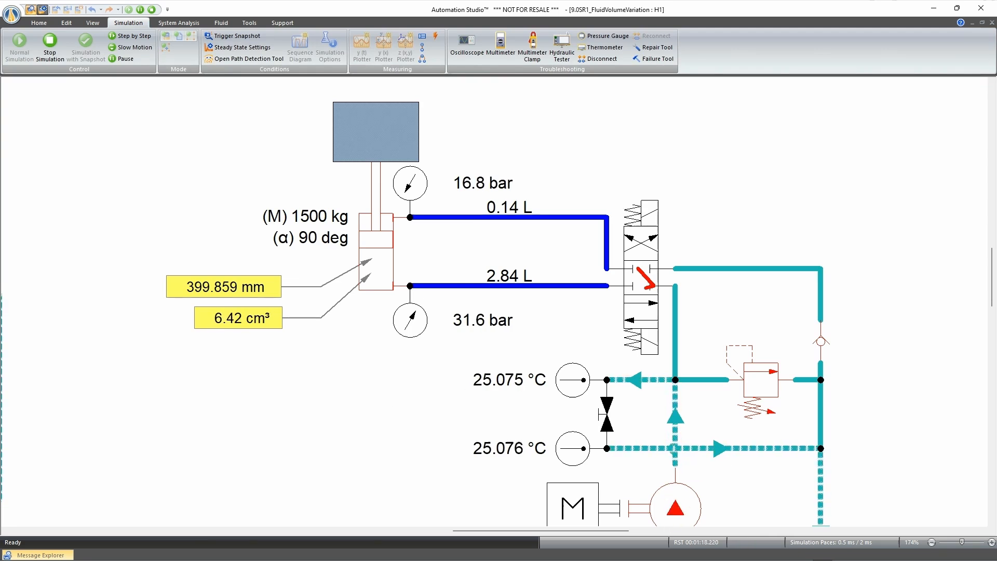
{"action": "left_click", "coordinate": [50, 42]}
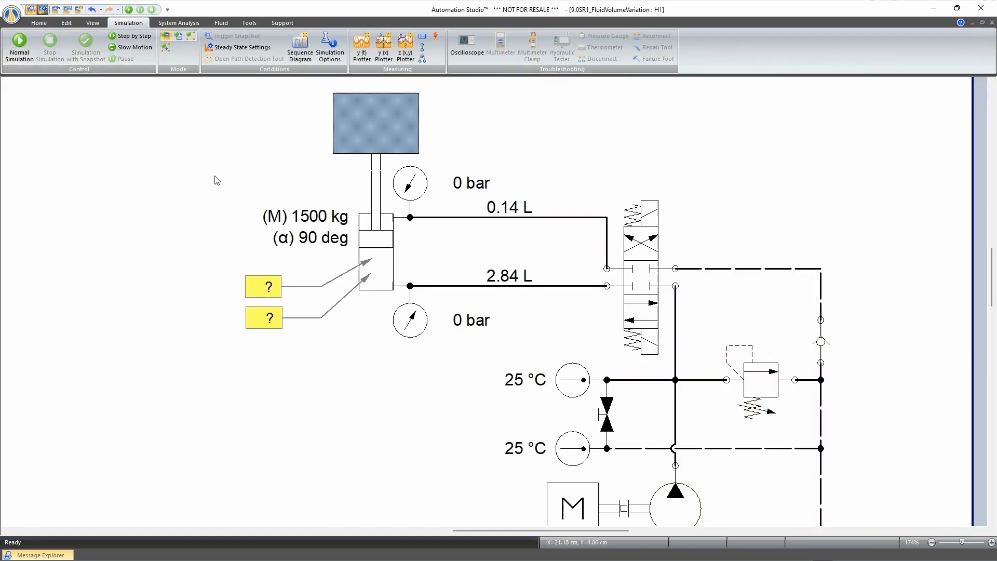
{"action": "right_click", "coordinate": [193, 159]}
{"action": "left_click", "coordinate": [240, 255]}
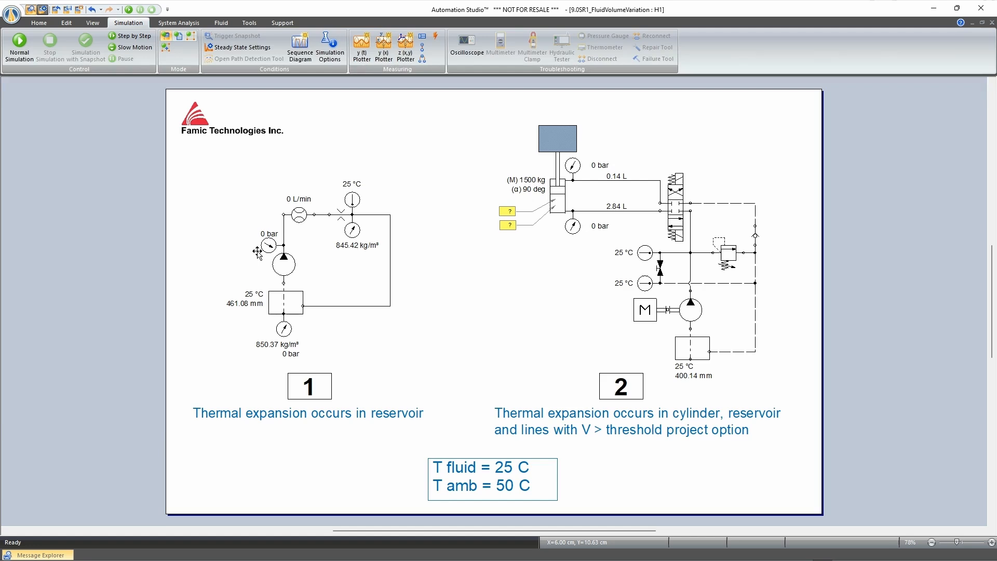
Step: Open the project's simulation options and check the line volume threshold for compressibility and thermal expansion
{"action": "left_click", "coordinate": [330, 46]}
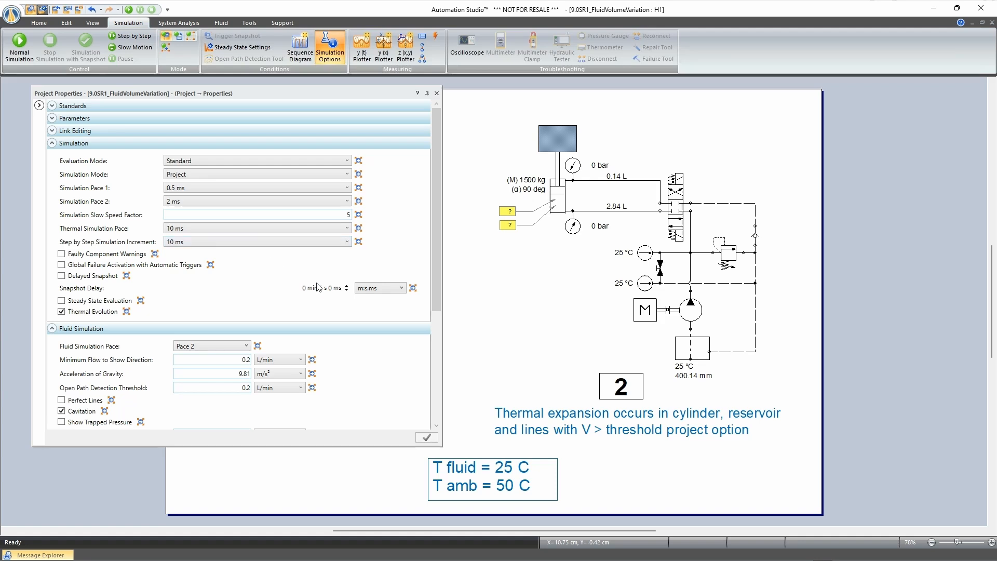
{"action": "scroll", "coordinate": [338, 309], "scroll_direction": "down", "scroll_amount": 3}
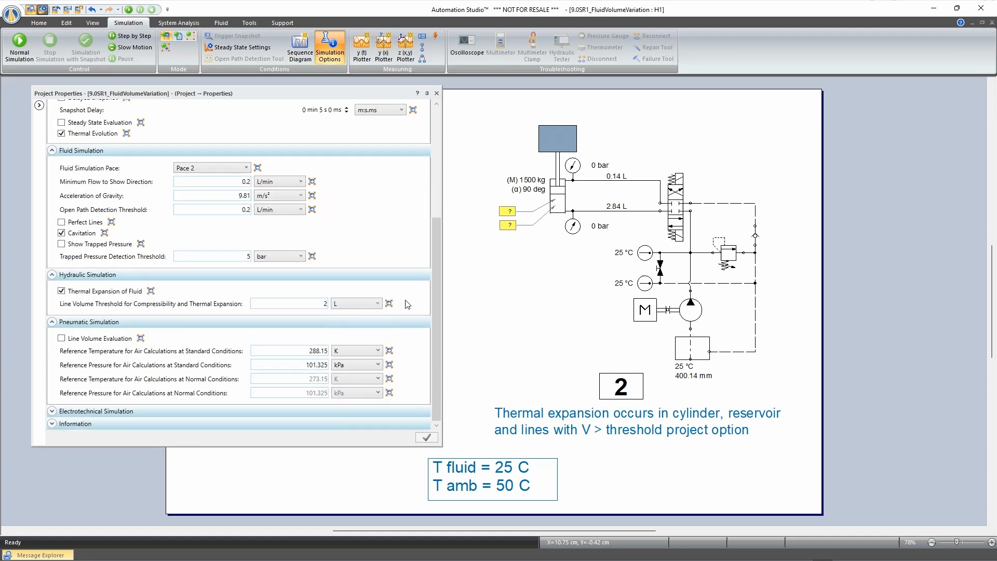
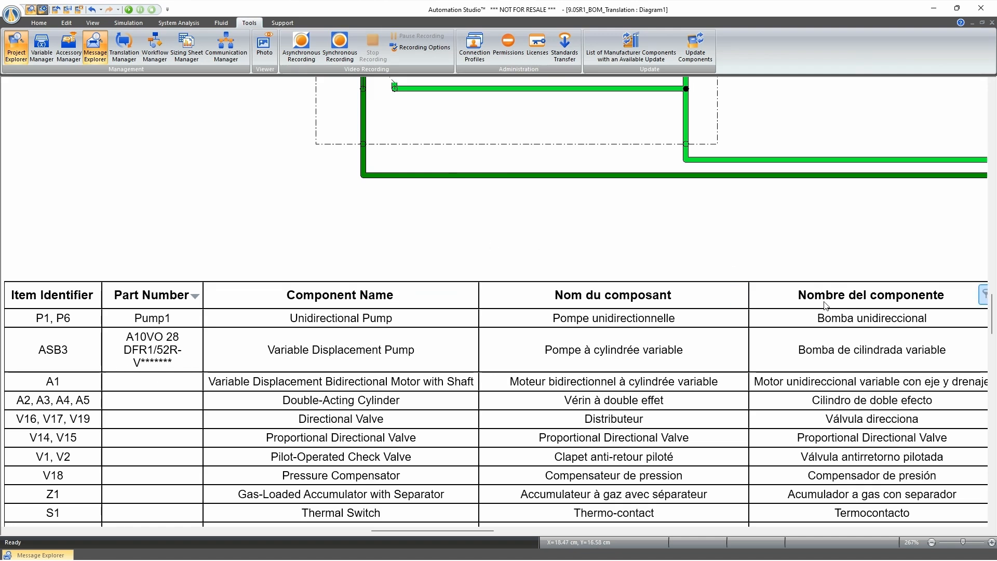
Step: Preview the full diagram page in Spanish and French through the Translation Manager, and restore English as the display language
{"action": "right_click", "coordinate": [607, 243]}
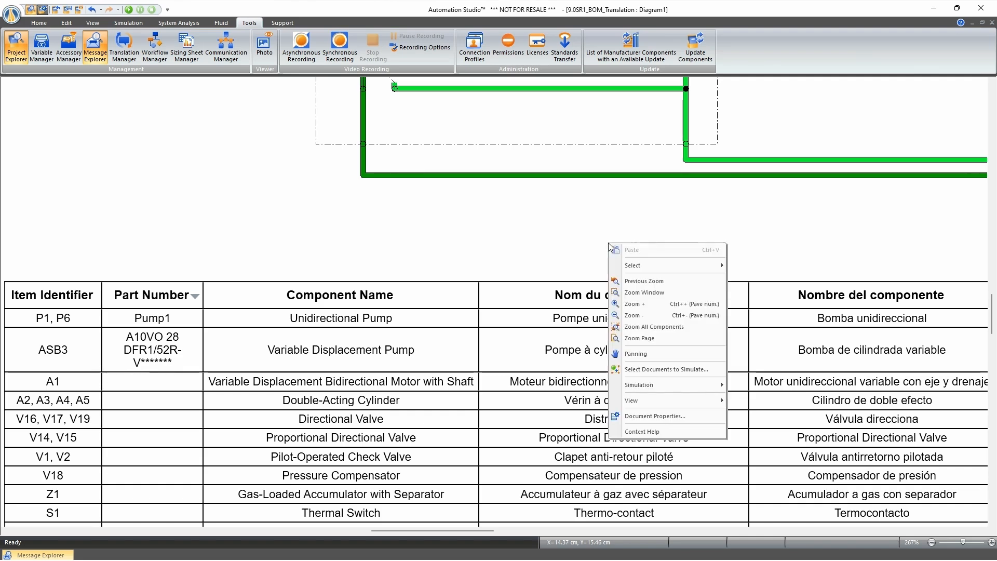
{"action": "left_click", "coordinate": [681, 346]}
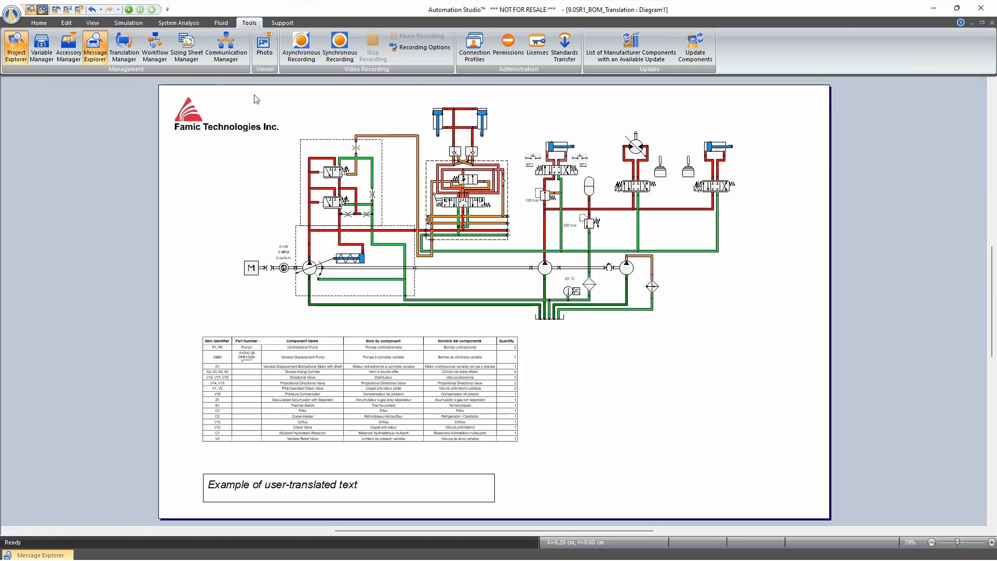
{"action": "left_click", "coordinate": [127, 47]}
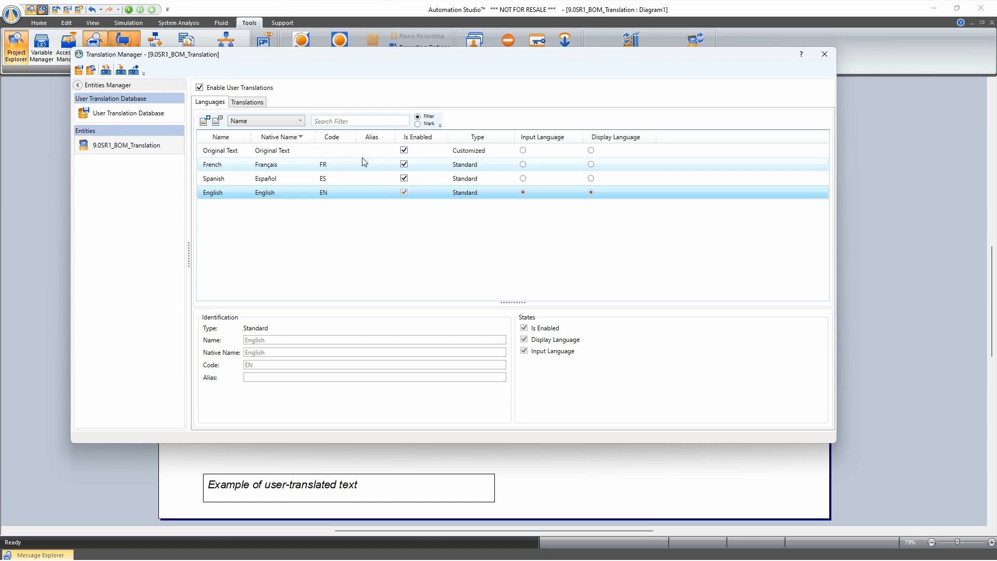
{"action": "left_click", "coordinate": [591, 178]}
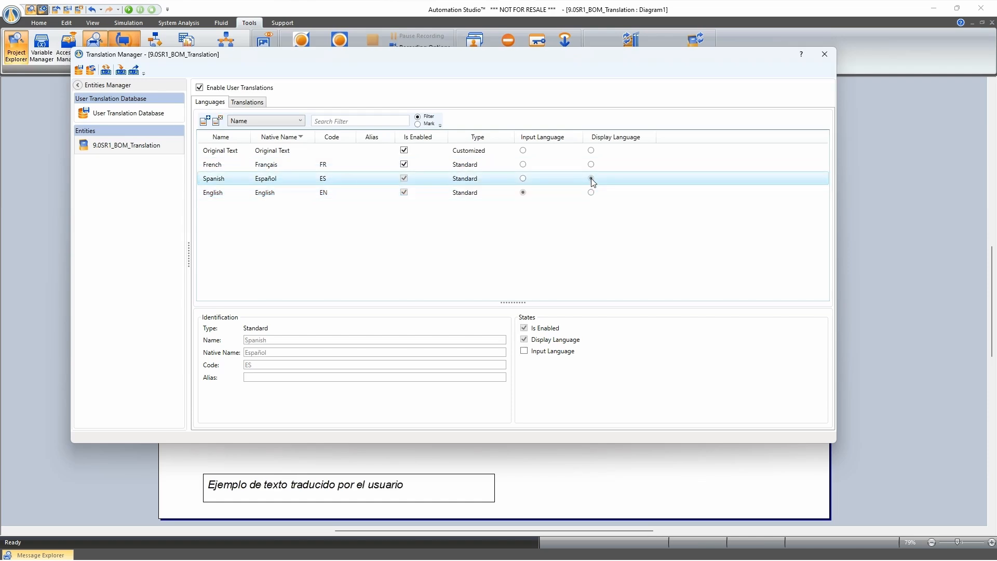
{"action": "left_click", "coordinate": [591, 164]}
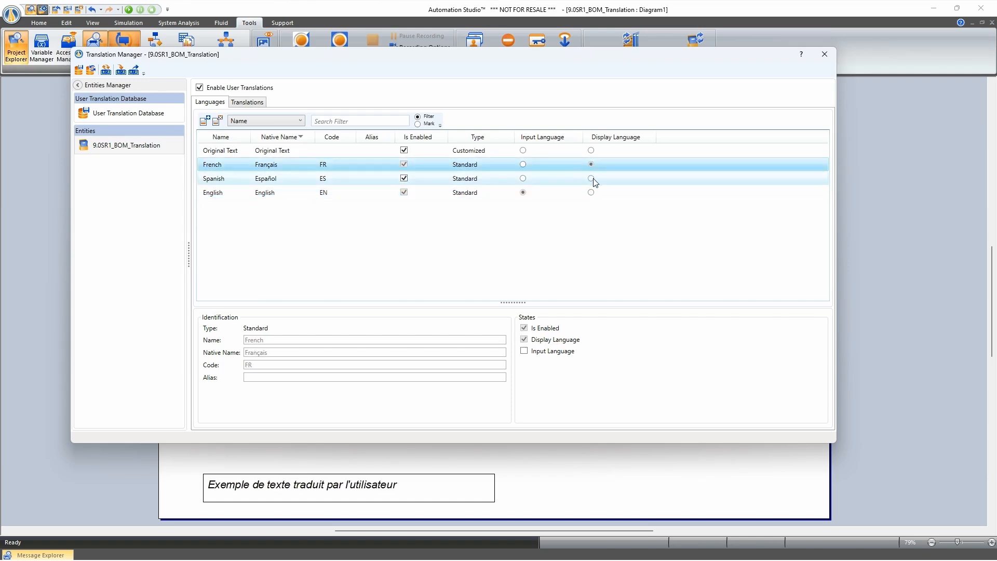
{"action": "left_click", "coordinate": [591, 178]}
{"action": "left_click", "coordinate": [591, 192]}
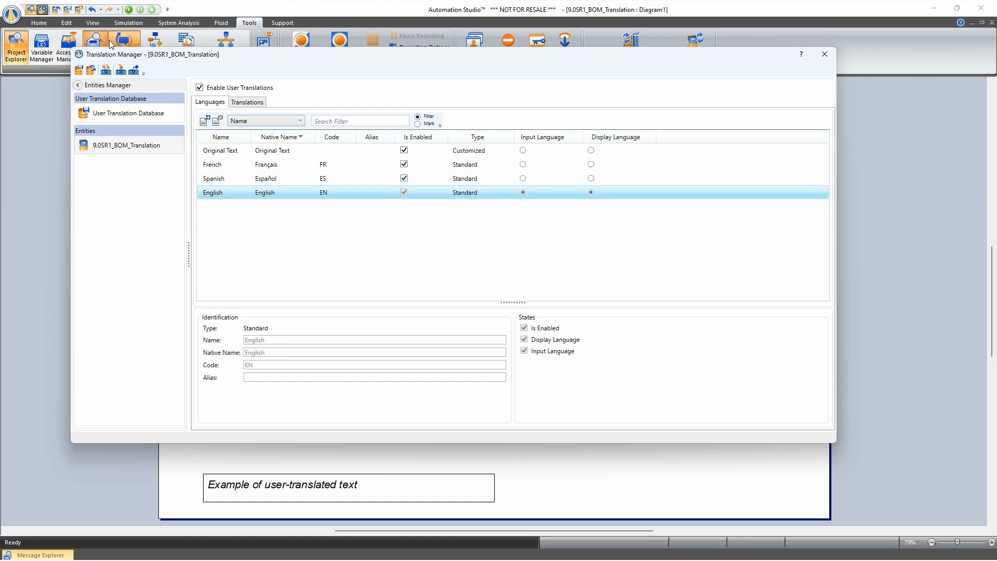
{"action": "left_click", "coordinate": [125, 42]}
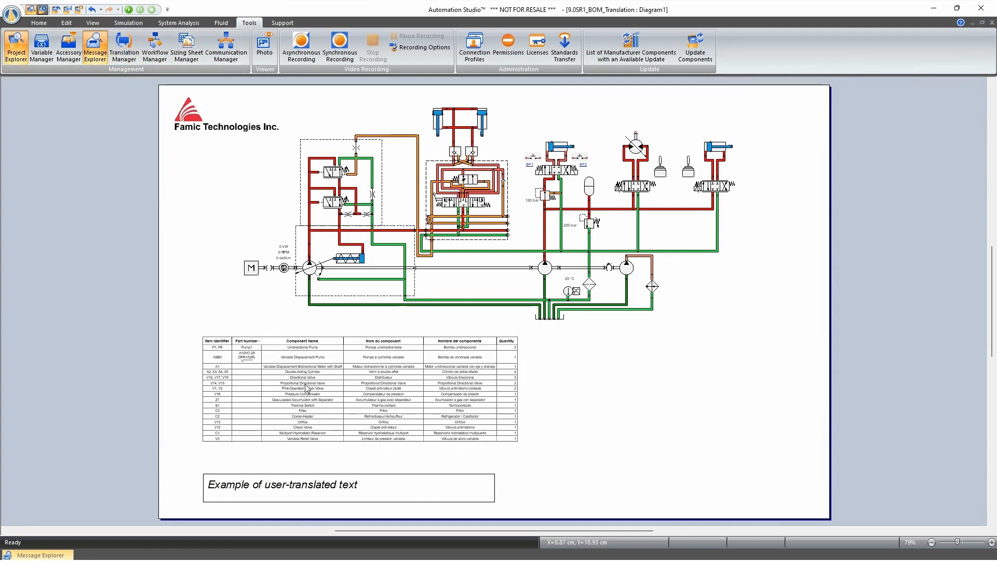
Step: Start a translation transfer in the Translation Manager with User Translation Database as source and 9.0SR1_BOM_Translation as destination
{"action": "scroll", "coordinate": [311, 391], "scroll_direction": "up", "scroll_amount": 2}
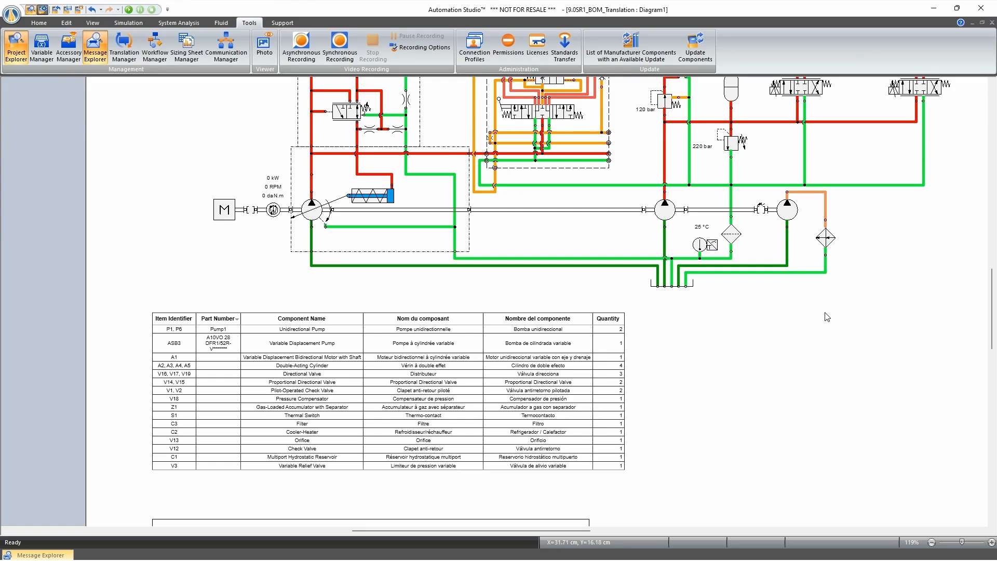
{"action": "left_click", "coordinate": [122, 50]}
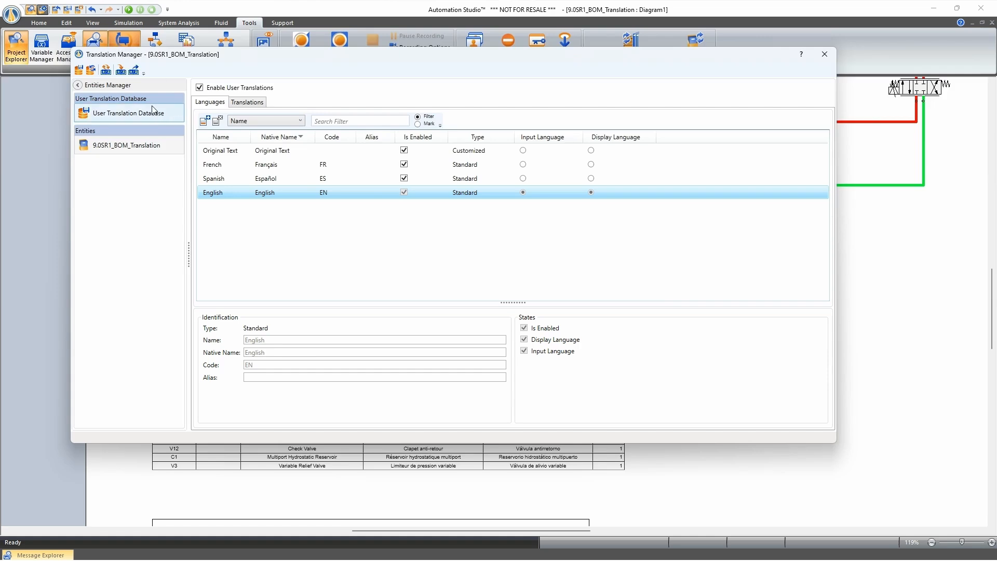
{"action": "left_click", "coordinate": [105, 70]}
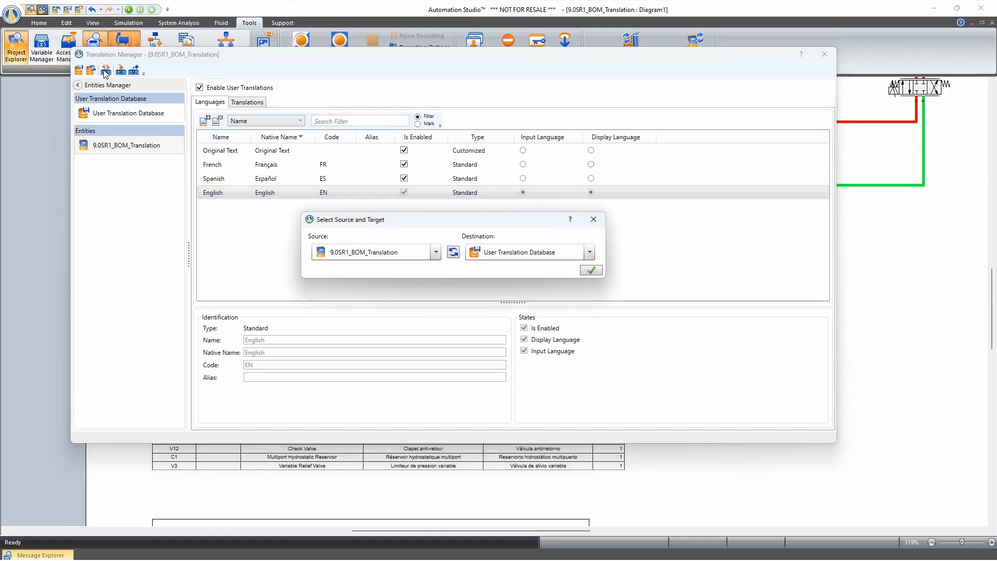
{"action": "left_click", "coordinate": [453, 252]}
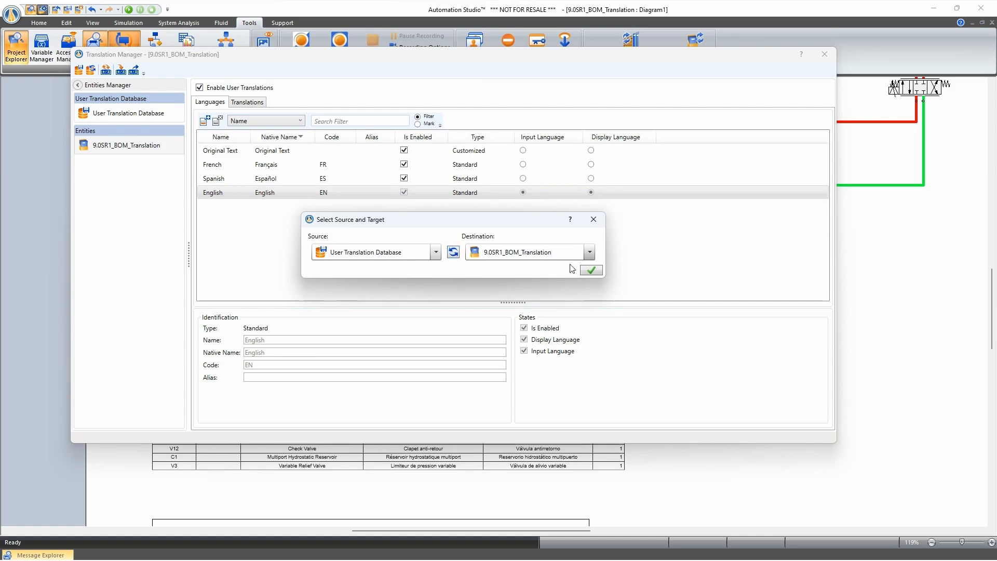
{"action": "left_click", "coordinate": [594, 271]}
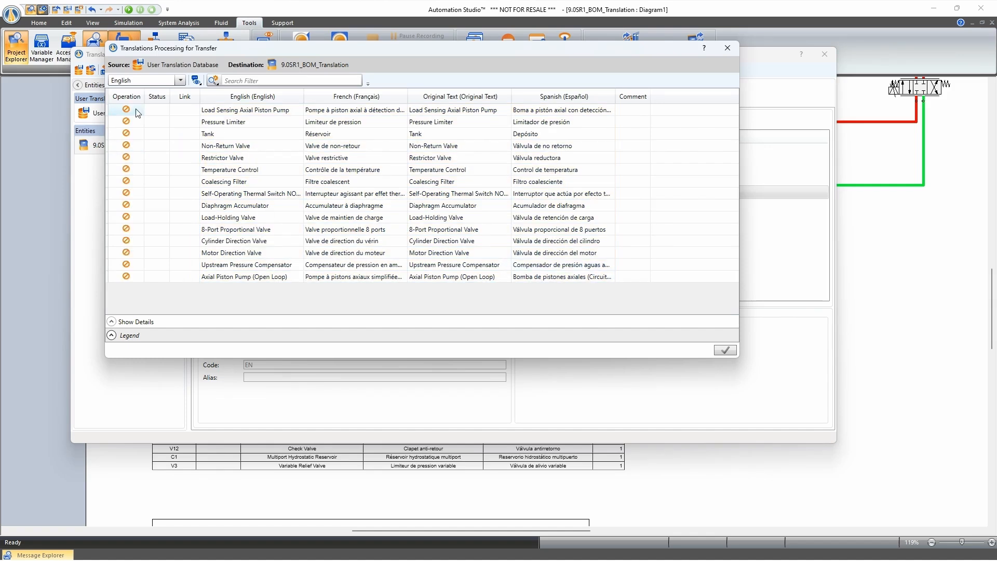
Step: Mark all listed component translations for addition, from Load Sensing Axial Piston Pump to Axial Piston Pump (Open Loop), and apply the transfer
{"action": "left_click_drag", "start_coordinate": [139, 111], "coordinate": [140, 287]}
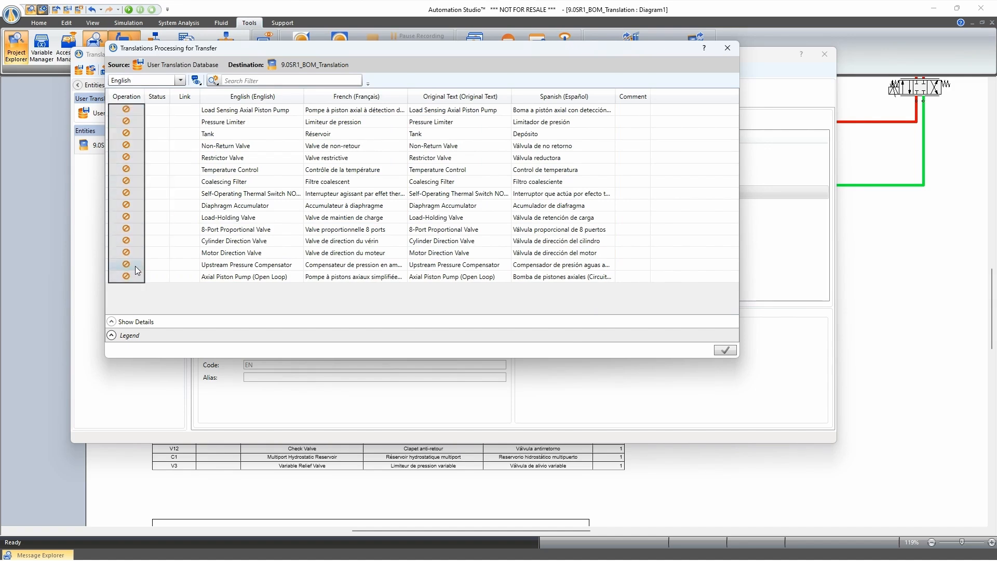
{"action": "right_click", "coordinate": [133, 263]}
{"action": "left_click", "coordinate": [193, 285]}
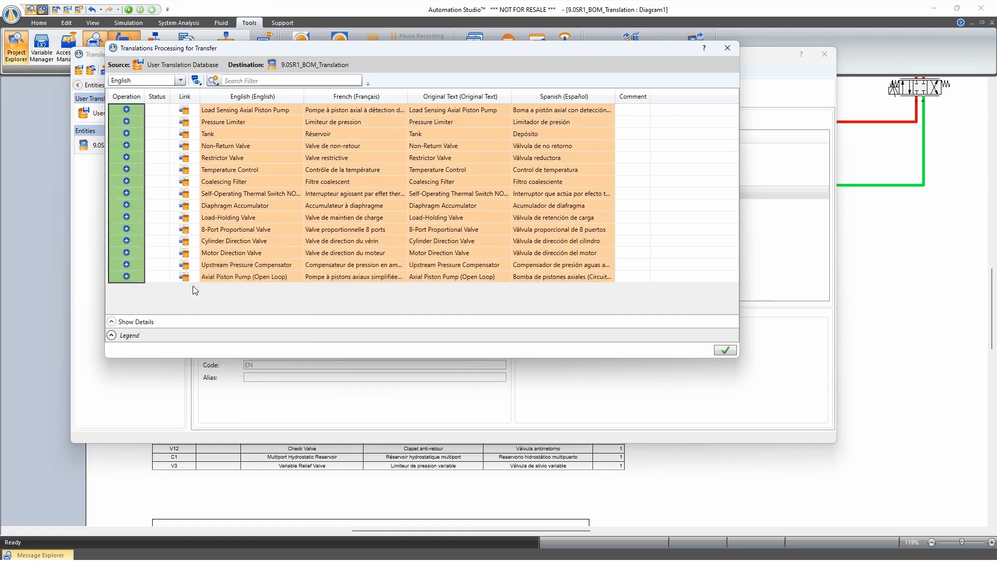
{"action": "left_click", "coordinate": [725, 351]}
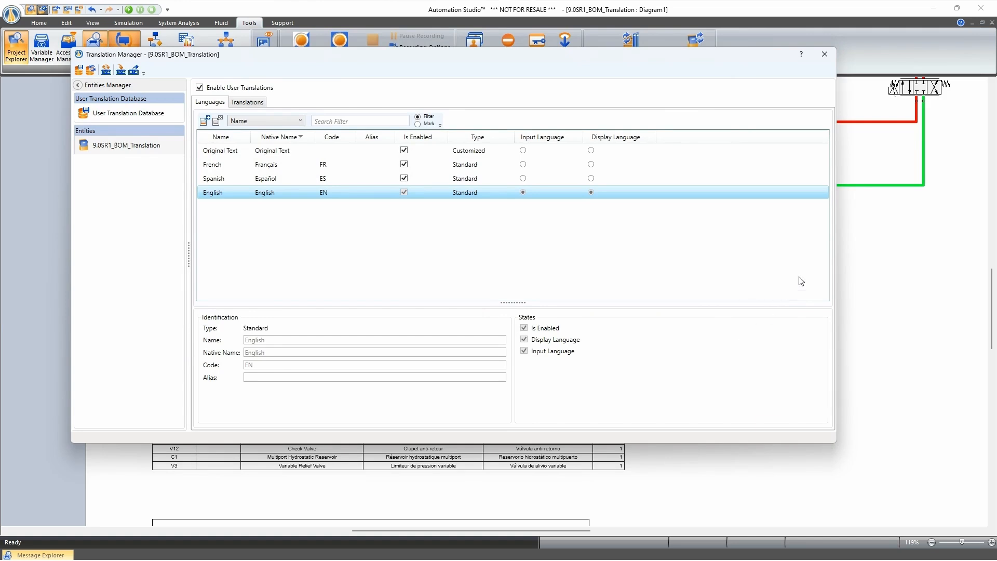
Step: Review the transferred translations listed for 9.0SR1_BOM_Translation, and close the Translation Manager
{"action": "left_click", "coordinate": [149, 151]}
{"action": "left_click", "coordinate": [247, 102]}
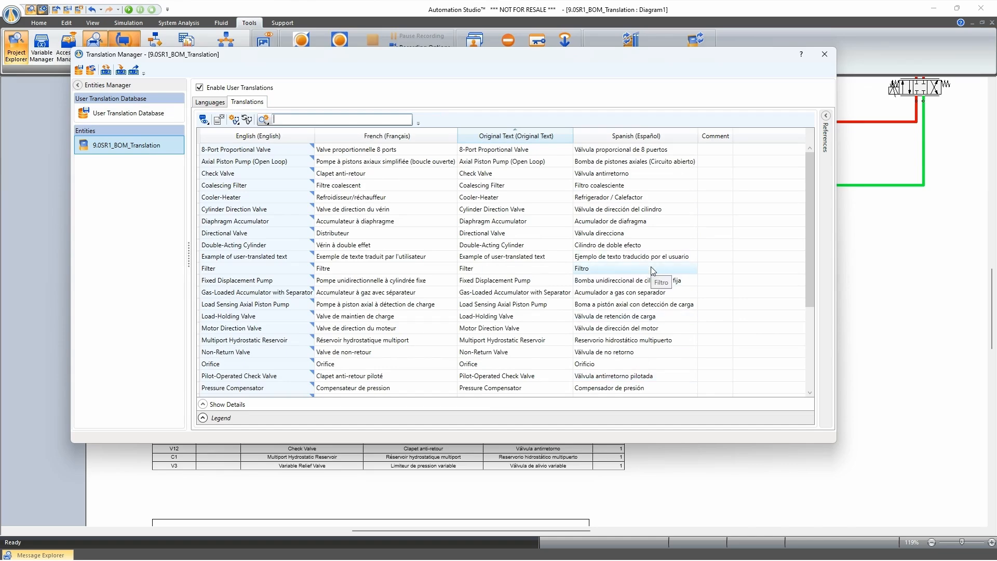
{"action": "left_click", "coordinate": [824, 54]}
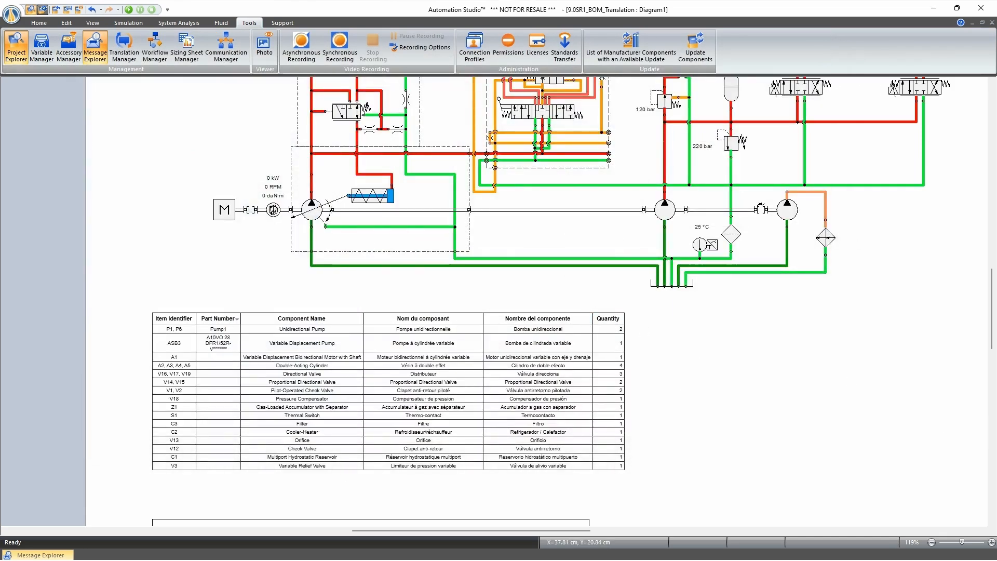
Step: Add a User Translated Property field to the component report, named CatalogueDescription with the alias Catalogue Description
{"action": "double_click", "coordinate": [456, 316]}
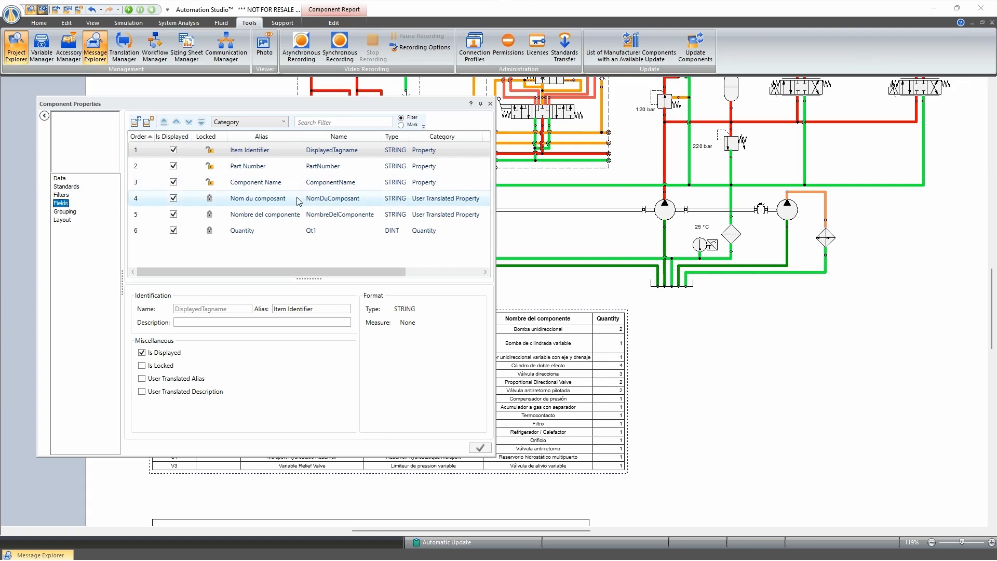
{"action": "left_click", "coordinate": [135, 121]}
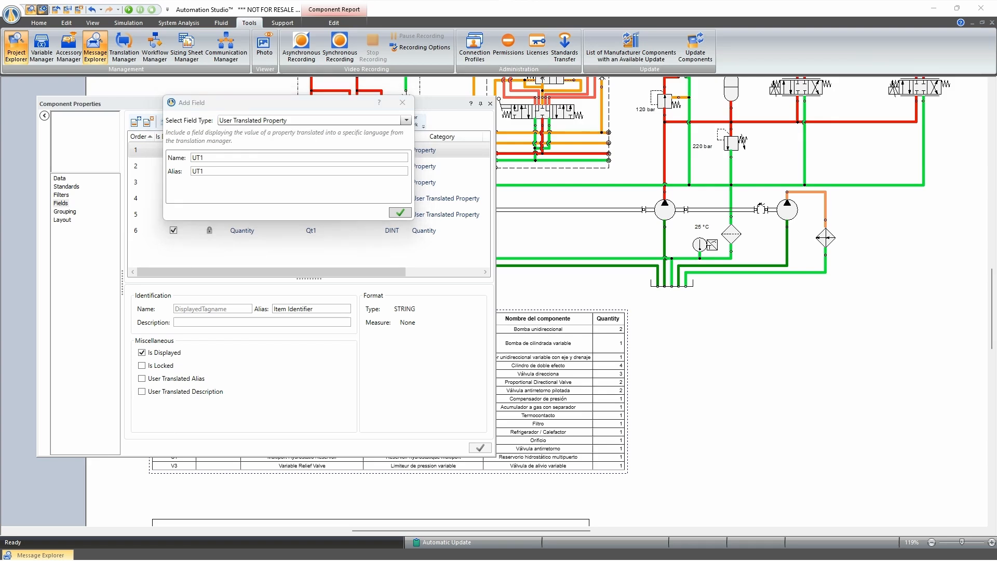
{"action": "double_click", "coordinate": [218, 158]}
{"action": "type", "text": "CatalogueDescription"}
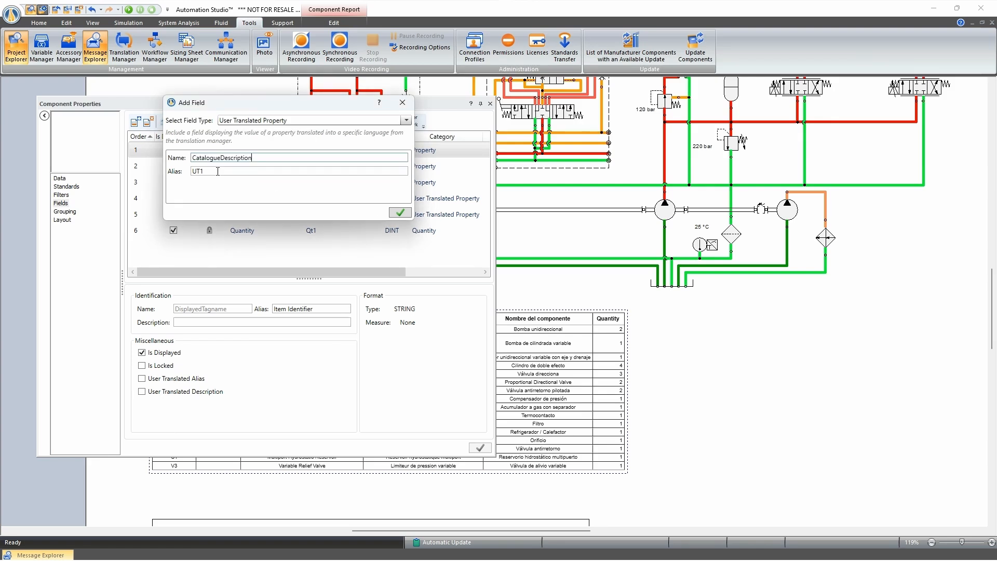
{"action": "double_click", "coordinate": [218, 171]}
{"action": "type", "text": "CatalogueDescription"}
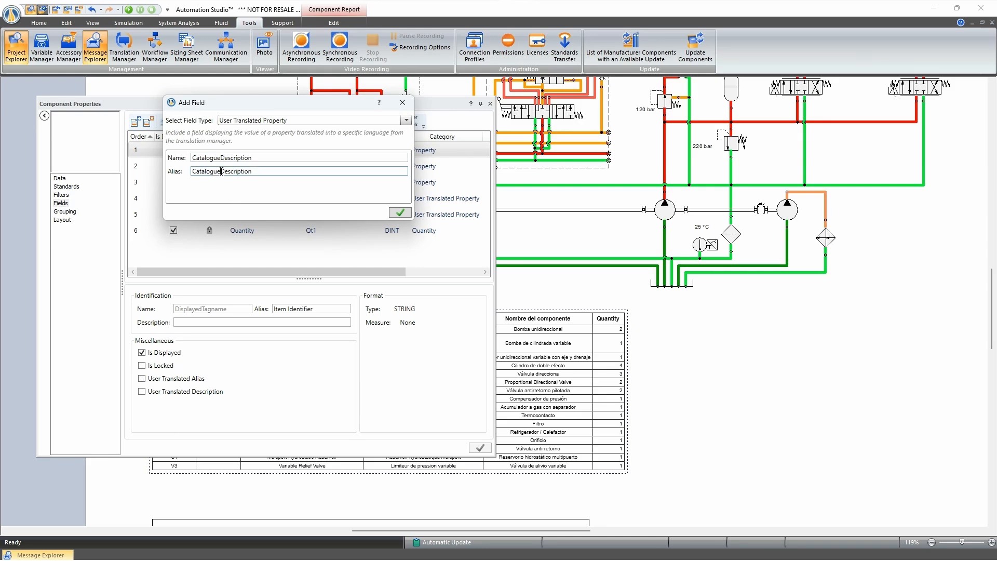
{"action": "left_click", "coordinate": [405, 214]}
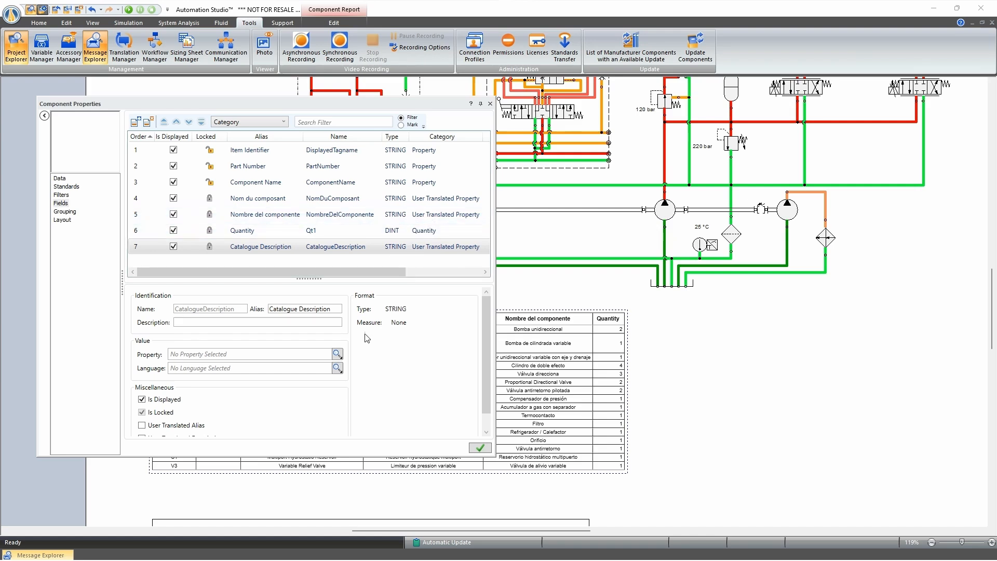
Step: Assign the commercial property Catalogue Description as the value of the new Catalogue Description field
{"action": "left_click", "coordinate": [337, 353]}
{"action": "left_click", "coordinate": [215, 29]}
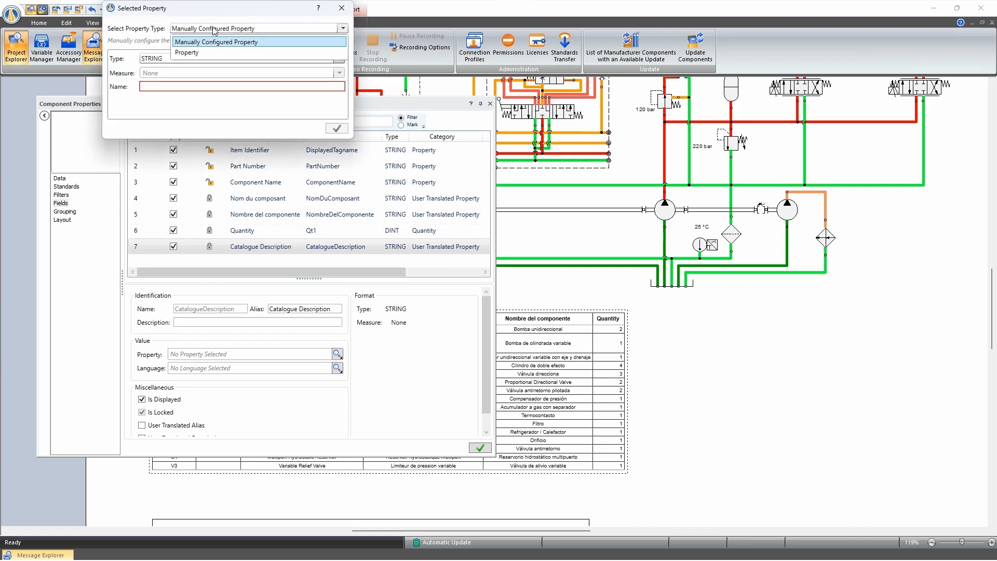
{"action": "left_click", "coordinate": [206, 52]}
{"action": "left_click", "coordinate": [179, 97]}
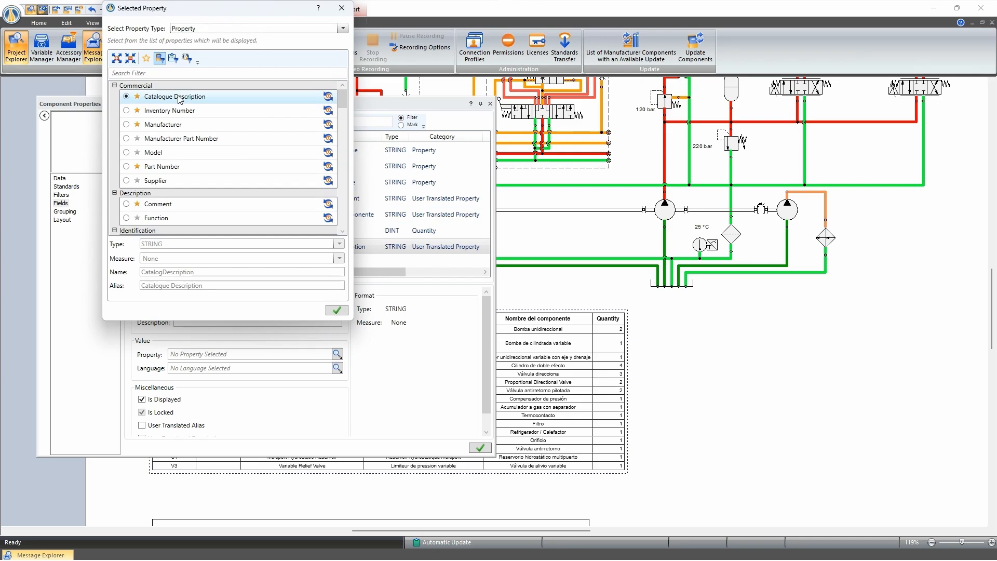
{"action": "left_click", "coordinate": [340, 311]}
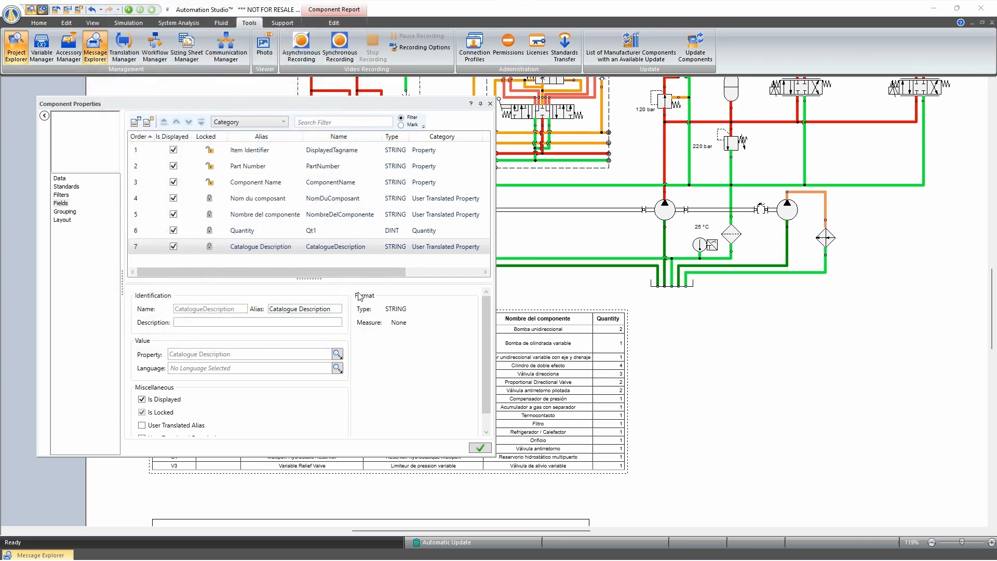
Step: Set the Catalogue Description field's language to English and place it ahead of Quantity in the component report
{"action": "left_click", "coordinate": [337, 368]}
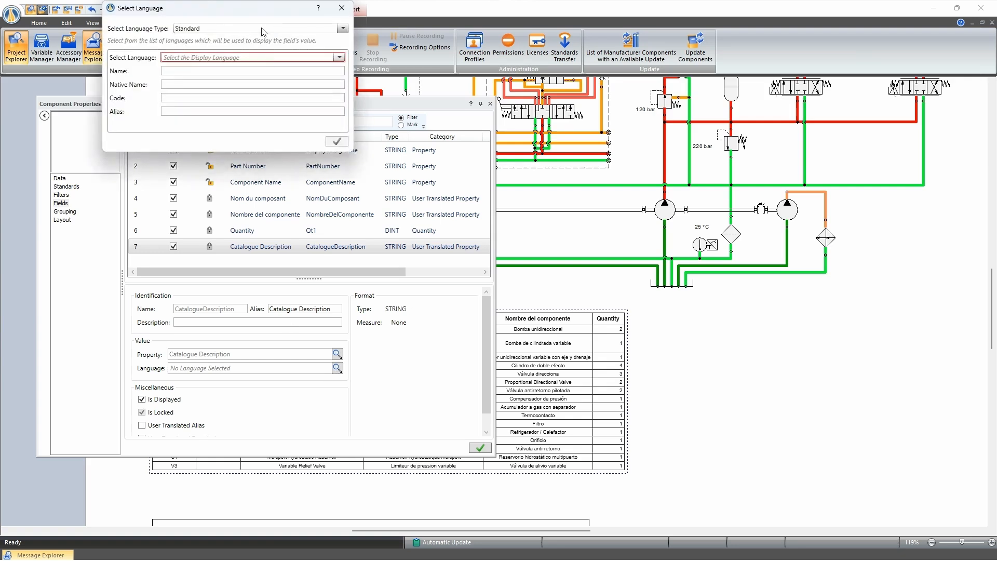
{"action": "left_click", "coordinate": [337, 57]}
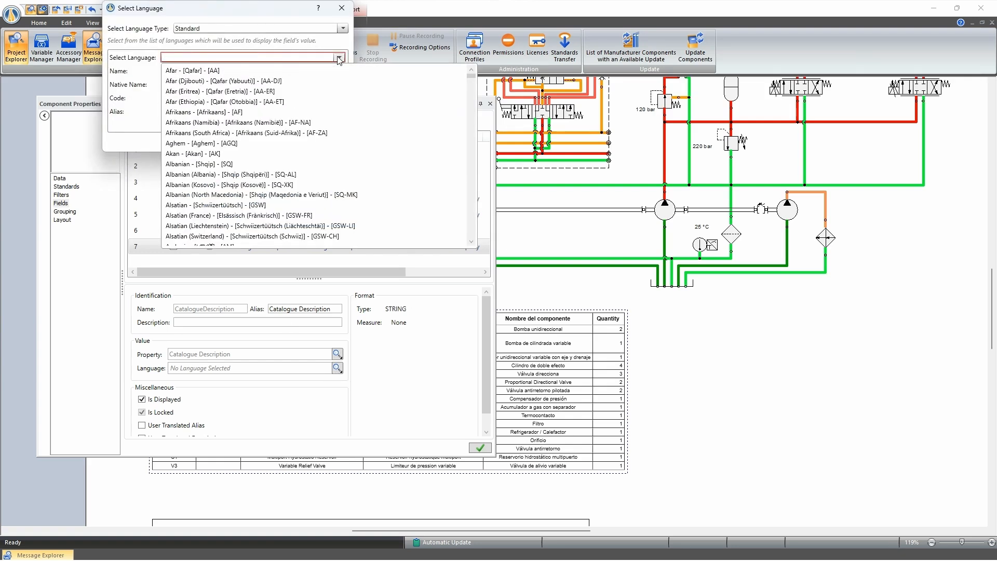
{"action": "left_click", "coordinate": [242, 236]}
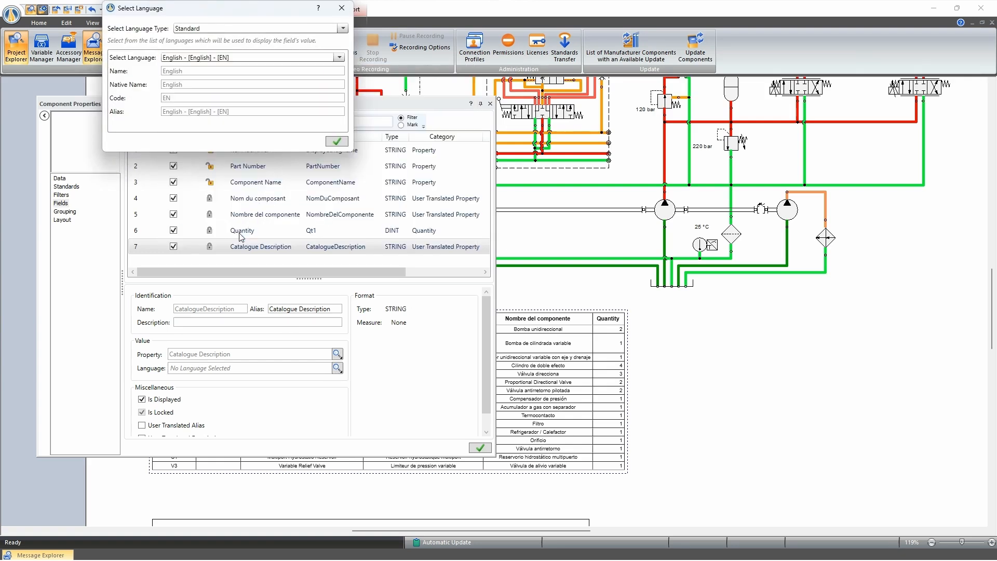
{"action": "left_click", "coordinate": [336, 141]}
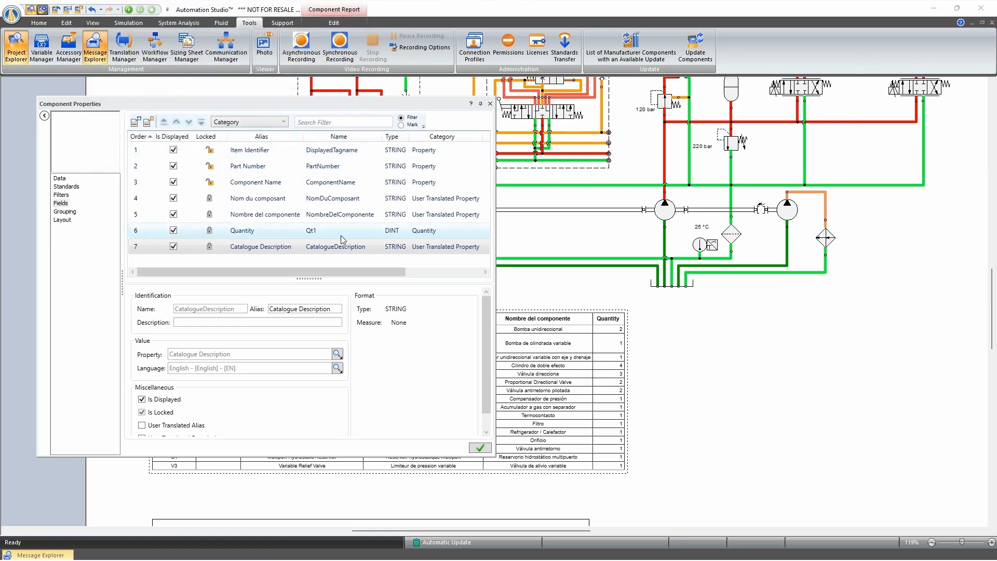
{"action": "left_click", "coordinate": [176, 121]}
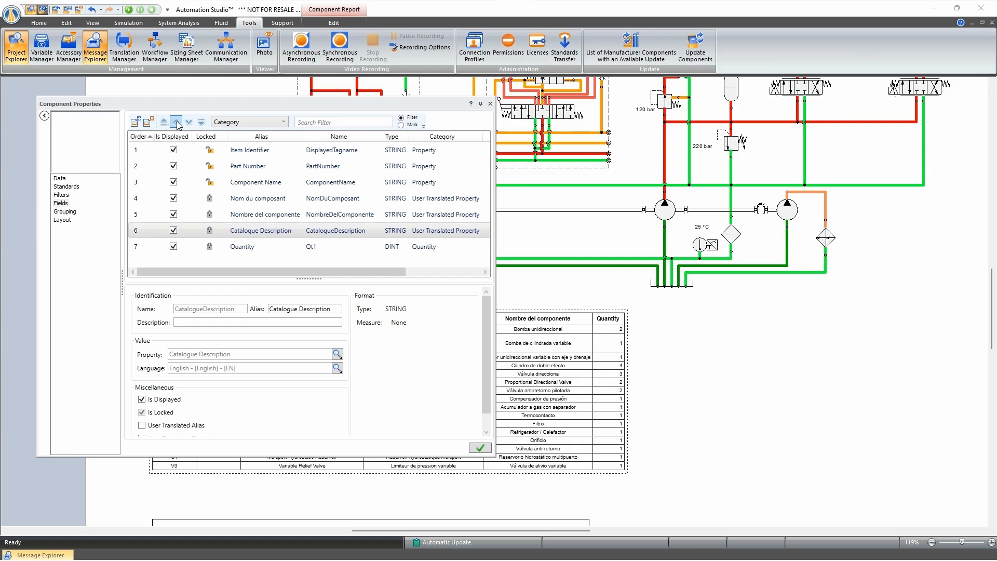
{"action": "left_click", "coordinate": [479, 448]}
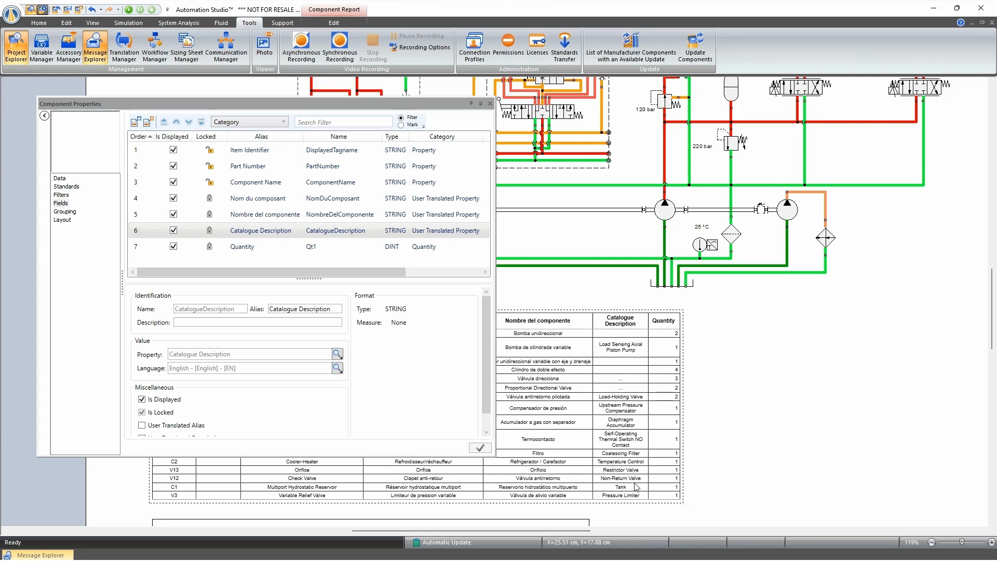
Step: Add a User Translated Property field named DescriptionCatalogue with the alias Description Catalogue to the component report
{"action": "left_click", "coordinate": [135, 123]}
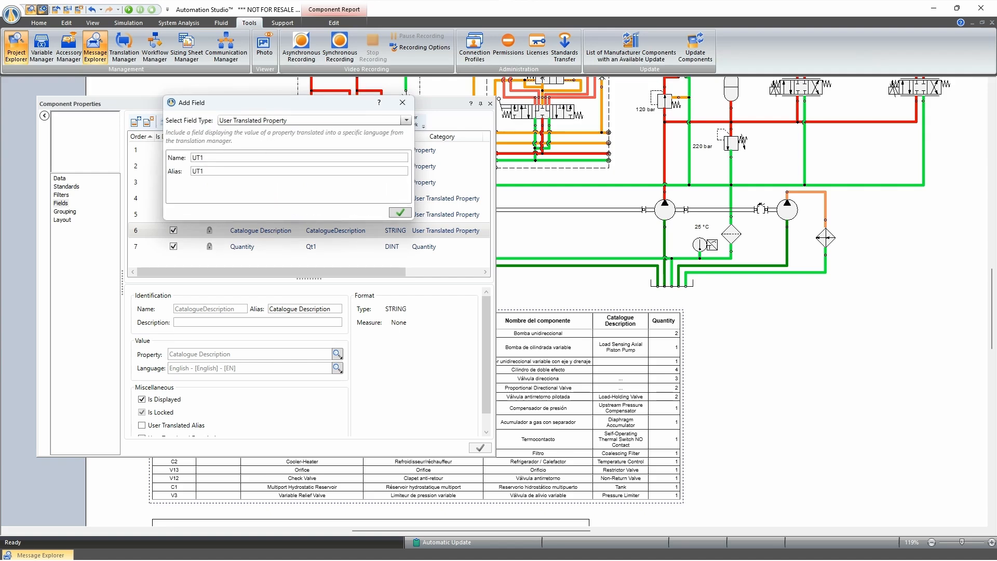
{"action": "double_click", "coordinate": [236, 158]}
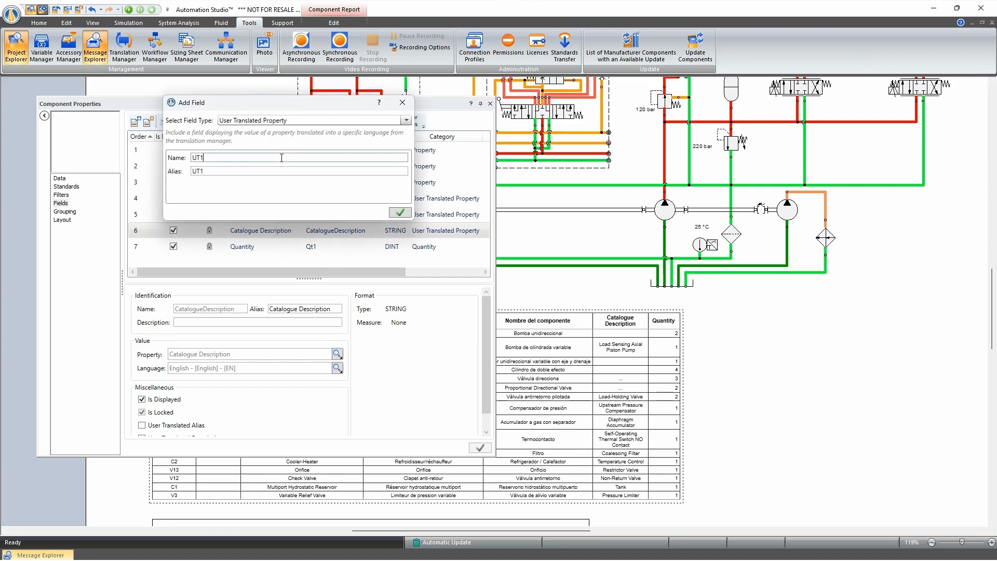
{"action": "type", "text": "DescriptionCatalogue"}
{"action": "double_click", "coordinate": [217, 171]}
{"action": "type", "text": "DescriptionCatalogue"}
{"action": "left_click", "coordinate": [229, 171]}
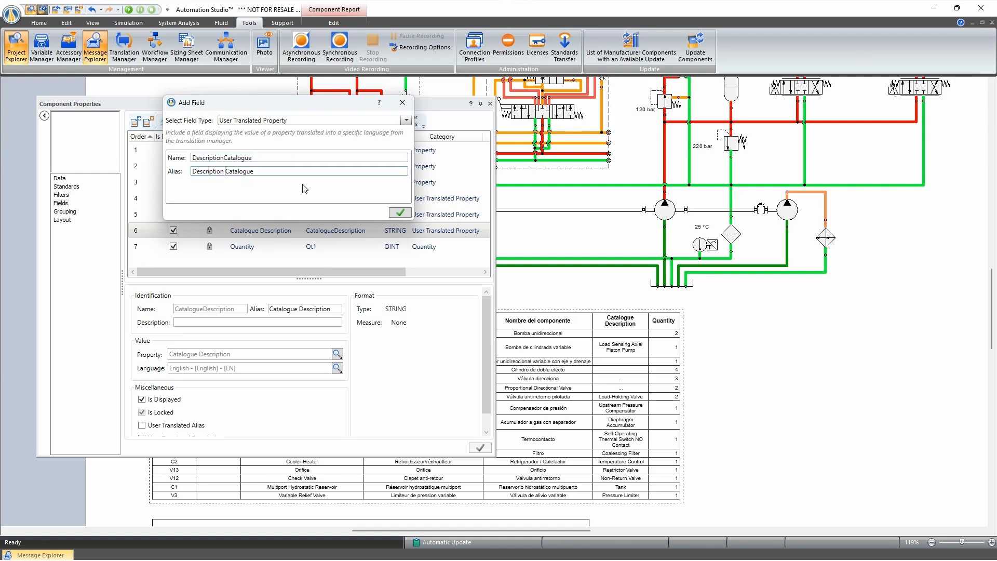
{"action": "left_click", "coordinate": [400, 212]}
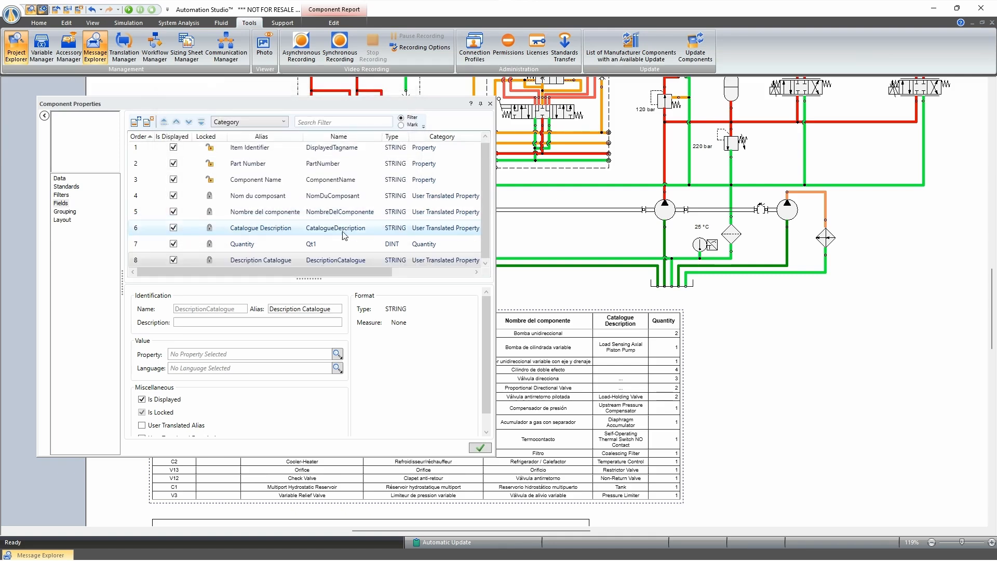
Step: Assign the commercial property Catalogue Description as the value of the Description Catalogue field
{"action": "left_click", "coordinate": [337, 354]}
{"action": "left_click", "coordinate": [342, 28]}
{"action": "left_click", "coordinate": [285, 54]}
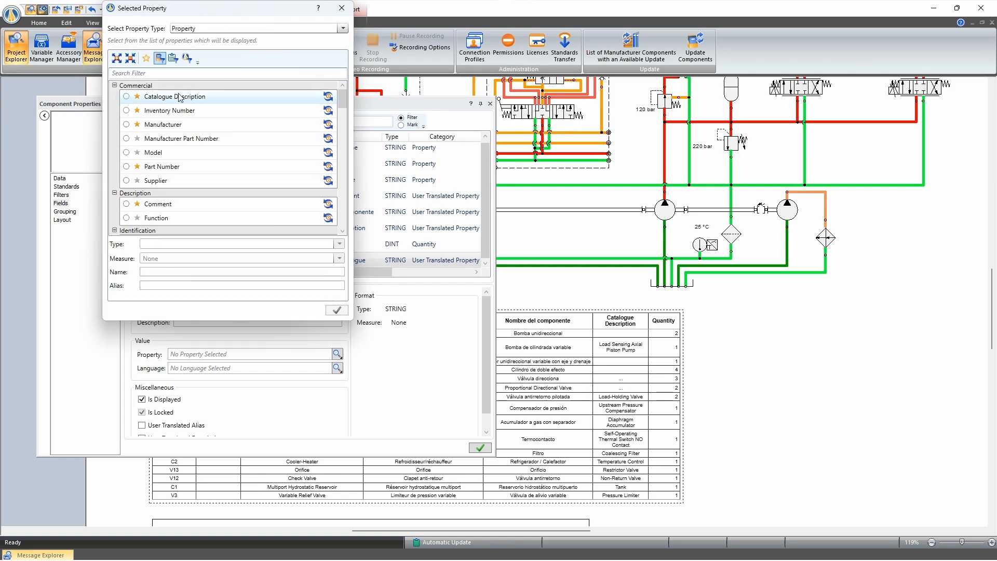
{"action": "left_click", "coordinate": [156, 98]}
{"action": "left_click", "coordinate": [338, 311]}
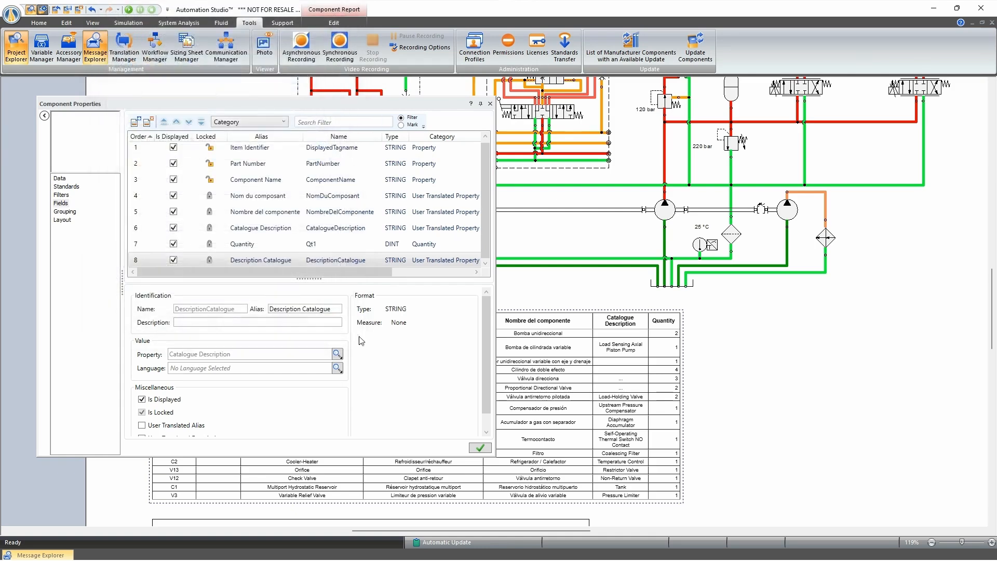
Step: Set the Description Catalogue field's language to French and move it ahead of Quantity
{"action": "left_click", "coordinate": [337, 367]}
{"action": "left_click", "coordinate": [243, 58]}
{"action": "scroll", "coordinate": [218, 182], "scroll_direction": "down", "scroll_amount": 20}
{"action": "left_click", "coordinate": [214, 236]}
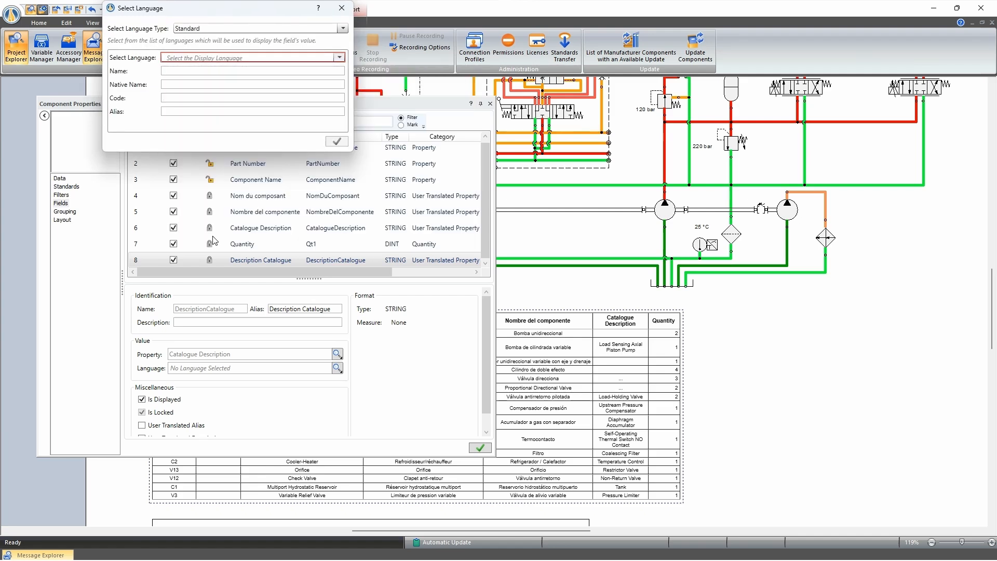
{"action": "left_click", "coordinate": [335, 143]}
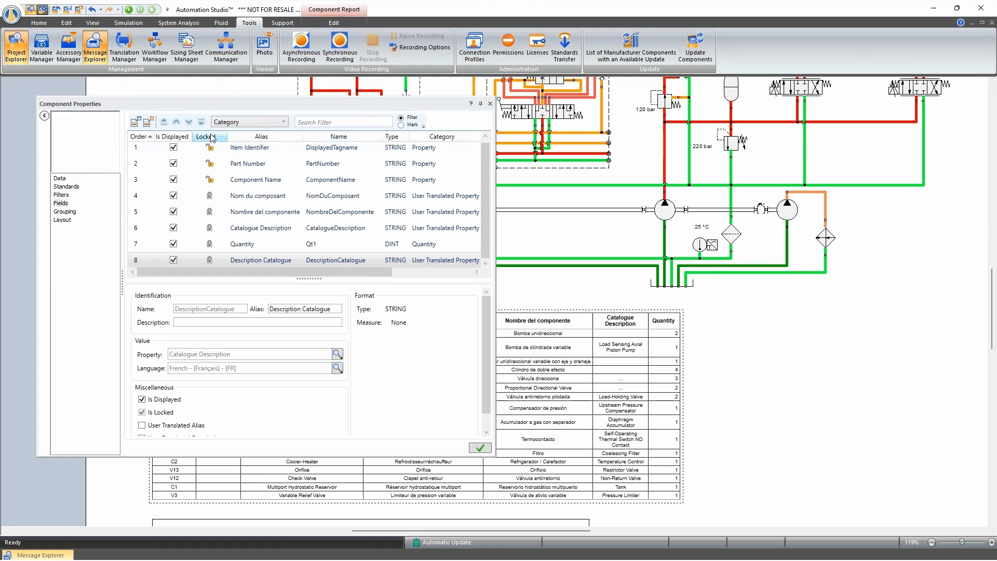
{"action": "left_click", "coordinate": [176, 123]}
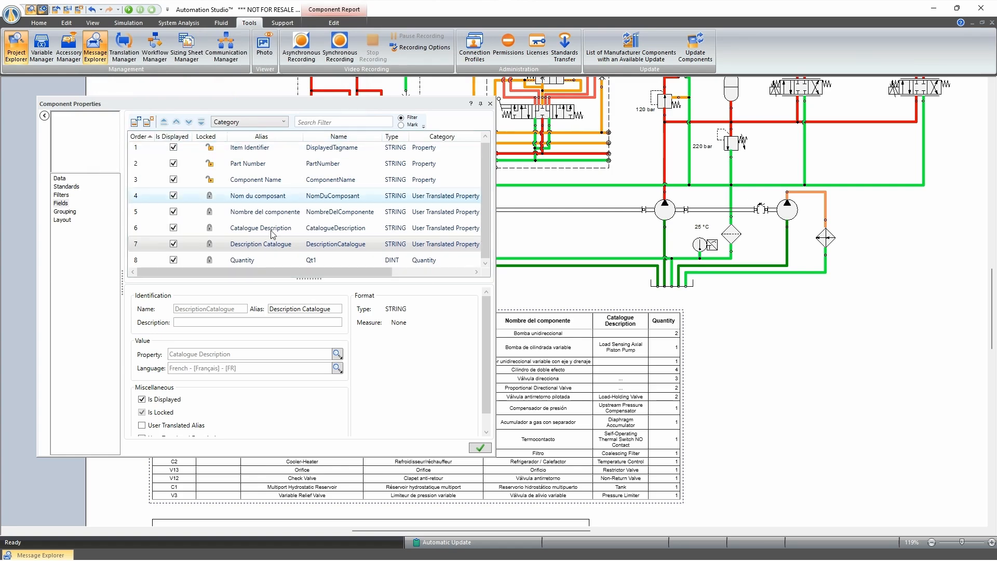
Step: Add a User Translated Property field named DescripcionCatalogo with the alias Descripción catálogo to the component report
{"action": "left_click", "coordinate": [135, 122]}
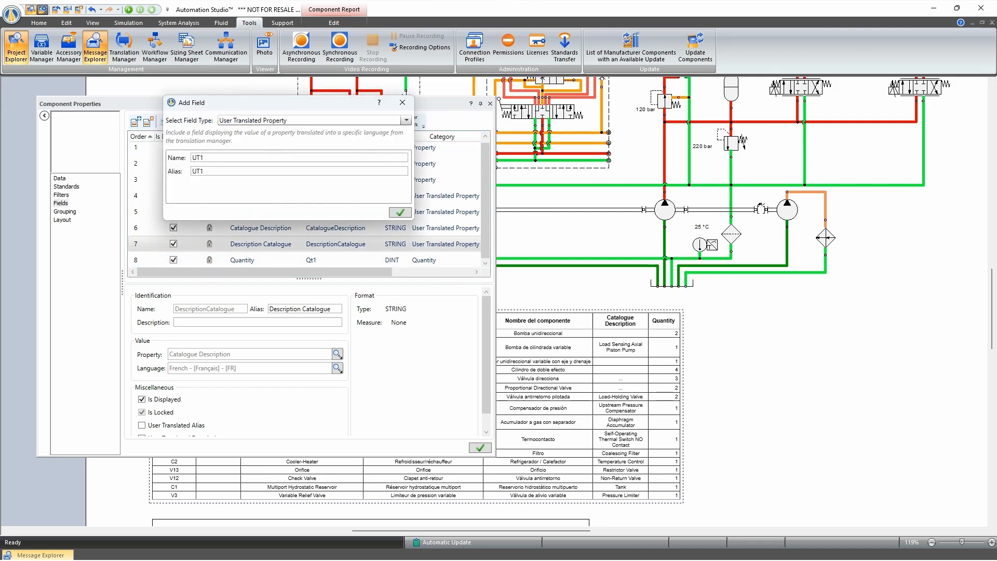
{"action": "double_click", "coordinate": [240, 161]}
{"action": "type", "text": "DescripcionCatalogo"}
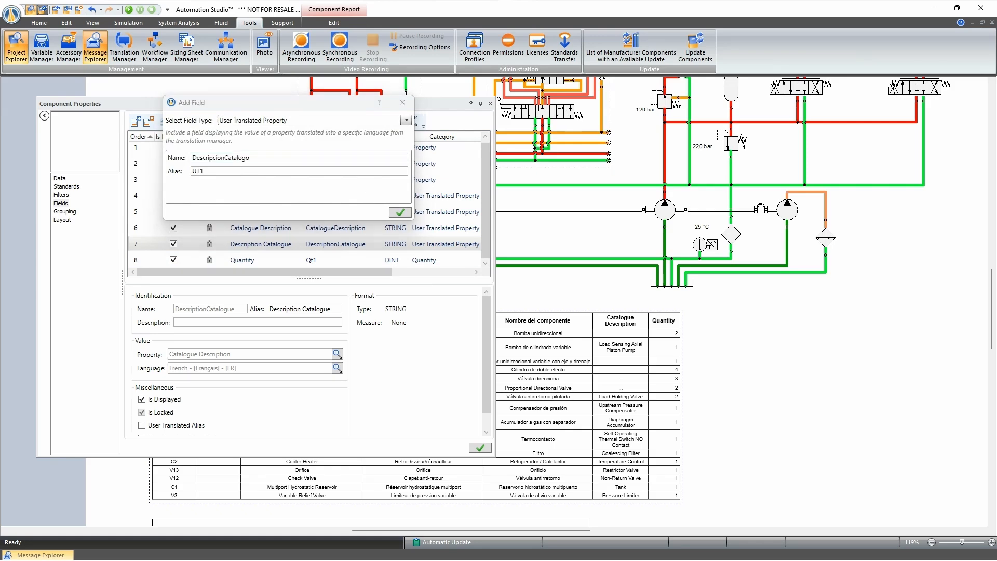
{"action": "double_click", "coordinate": [234, 172]}
{"action": "type", "text": "Descripción catálogo"}
{"action": "left_click", "coordinate": [400, 212]}
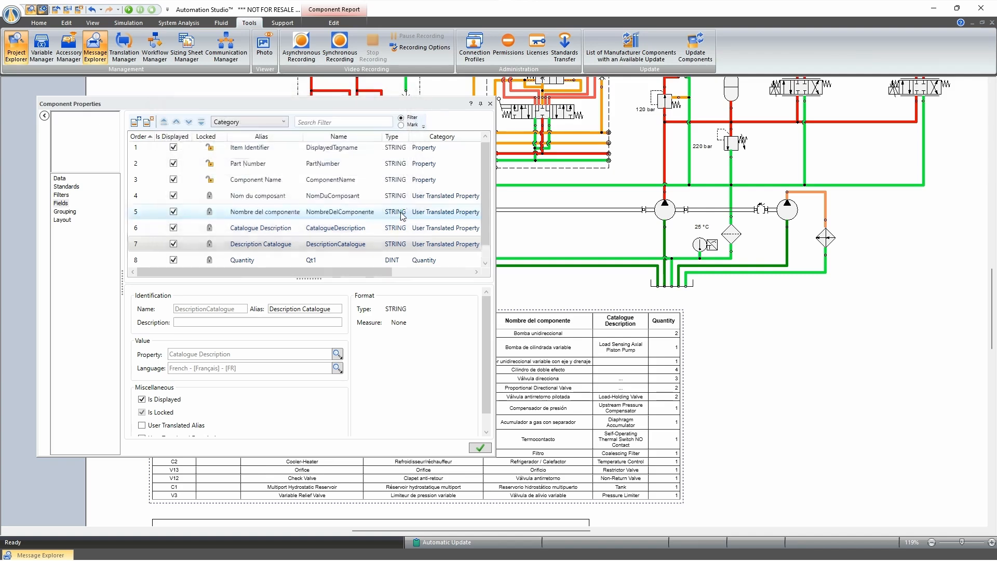
Step: Assign the commercial property Catalogue Description as the value of the Descripción catálogo field
{"action": "left_click", "coordinate": [337, 354]}
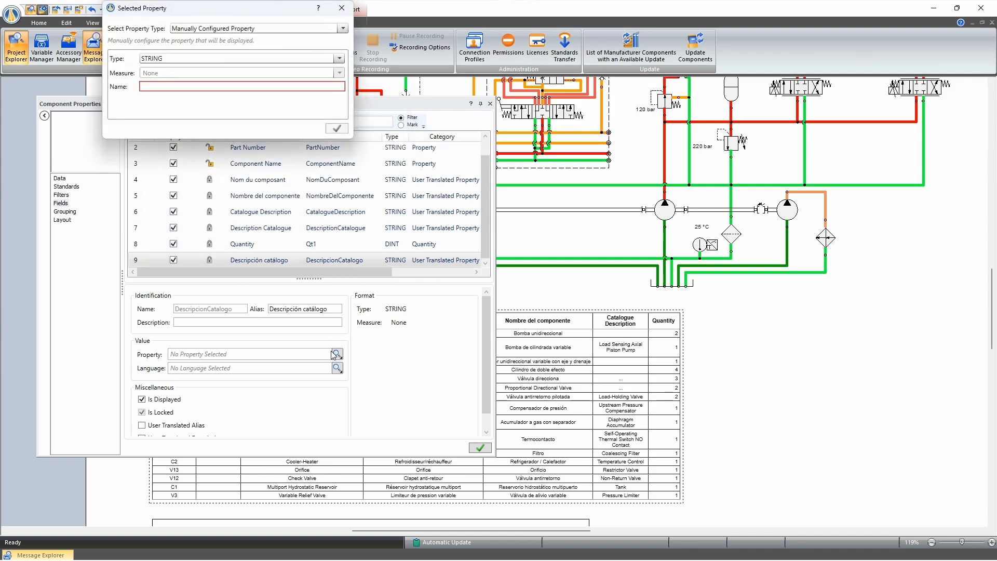
{"action": "left_click", "coordinate": [280, 31]}
{"action": "left_click", "coordinate": [278, 49]}
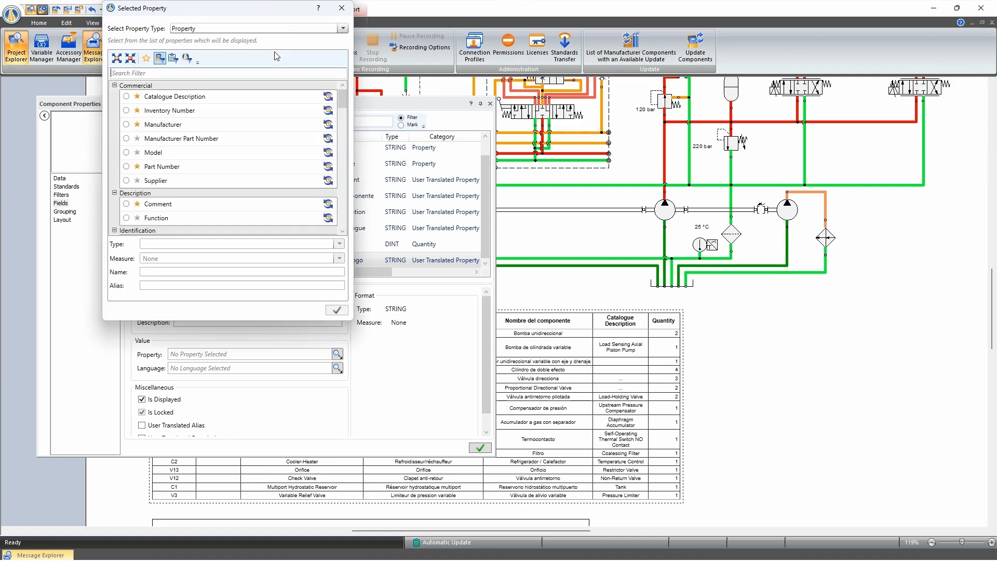
{"action": "left_click", "coordinate": [203, 96]}
{"action": "left_click", "coordinate": [337, 310]}
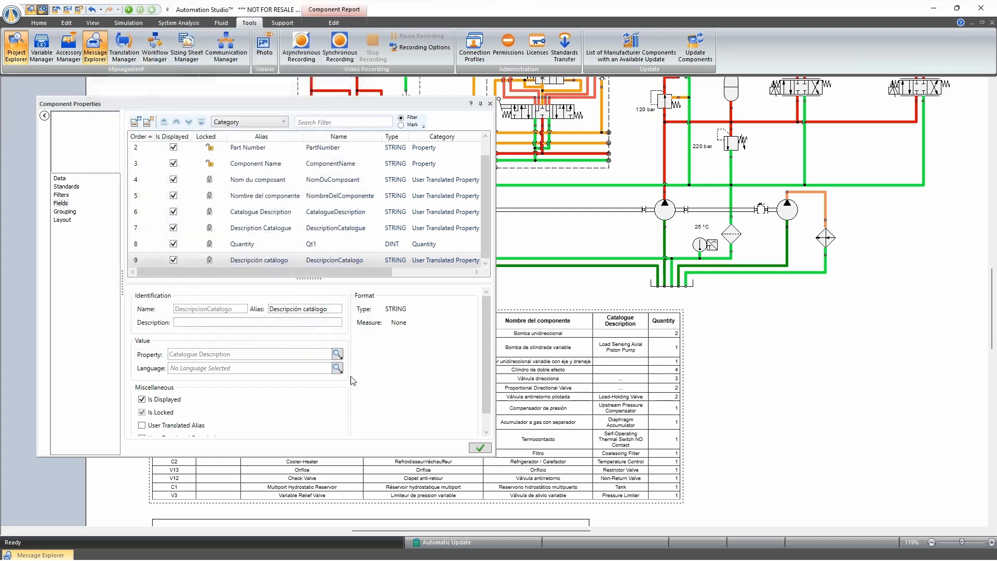
Step: Set the language of the Descripción catálogo field to Spanish - [Español] - [ES] from the standard language list
{"action": "left_click", "coordinate": [337, 368]}
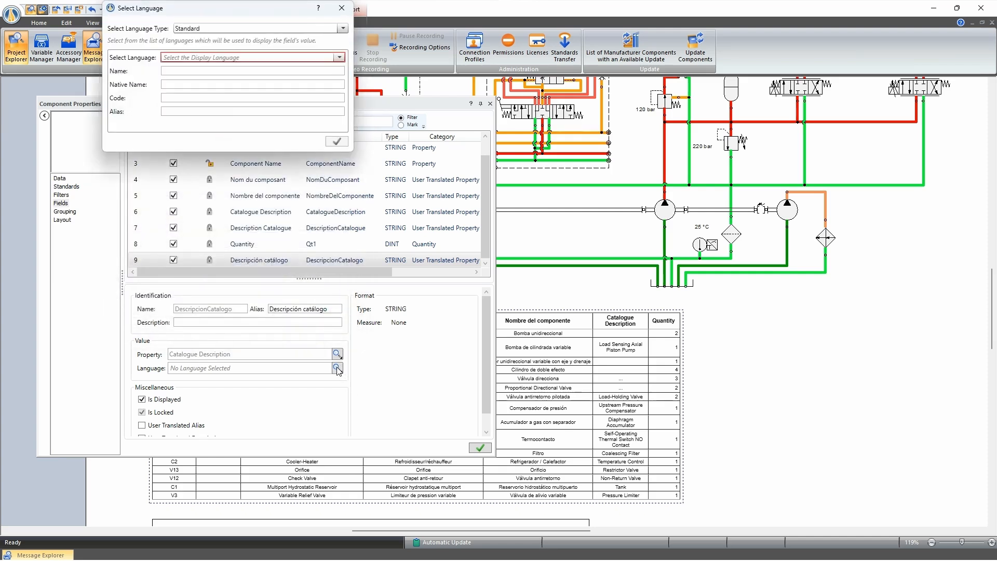
{"action": "left_click", "coordinate": [231, 30]}
{"action": "left_click", "coordinate": [231, 42]}
{"action": "left_click", "coordinate": [222, 58]}
{"action": "scroll", "coordinate": [255, 130], "scroll_direction": "down", "scroll_amount": 20}
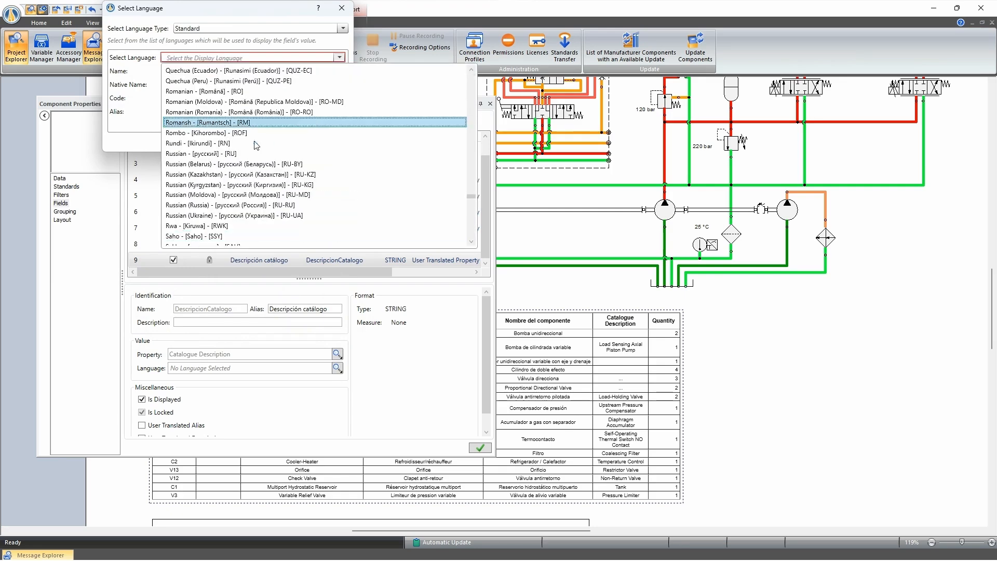
{"action": "scroll", "coordinate": [255, 136], "scroll_direction": "down", "scroll_amount": 12}
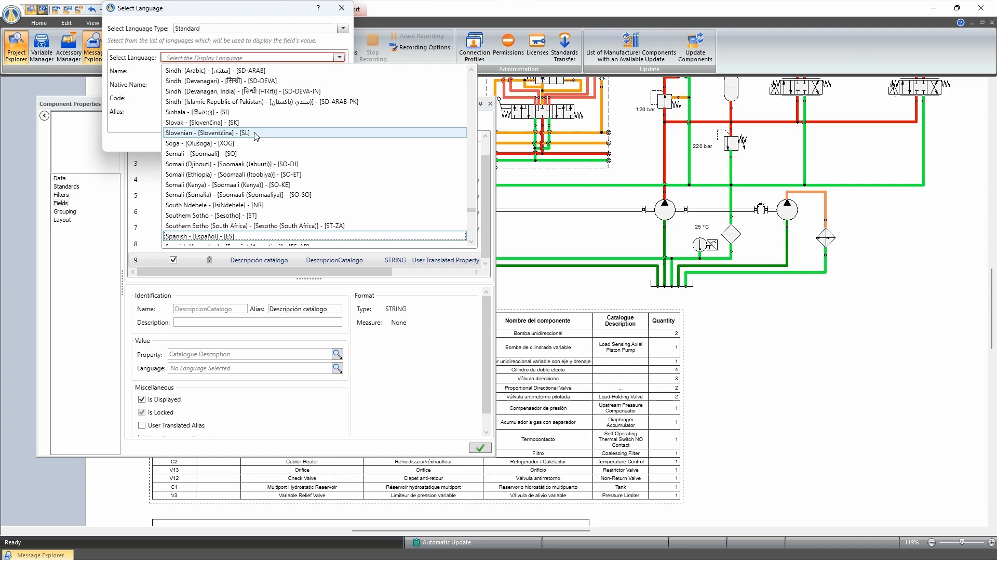
{"action": "left_click", "coordinate": [275, 236]}
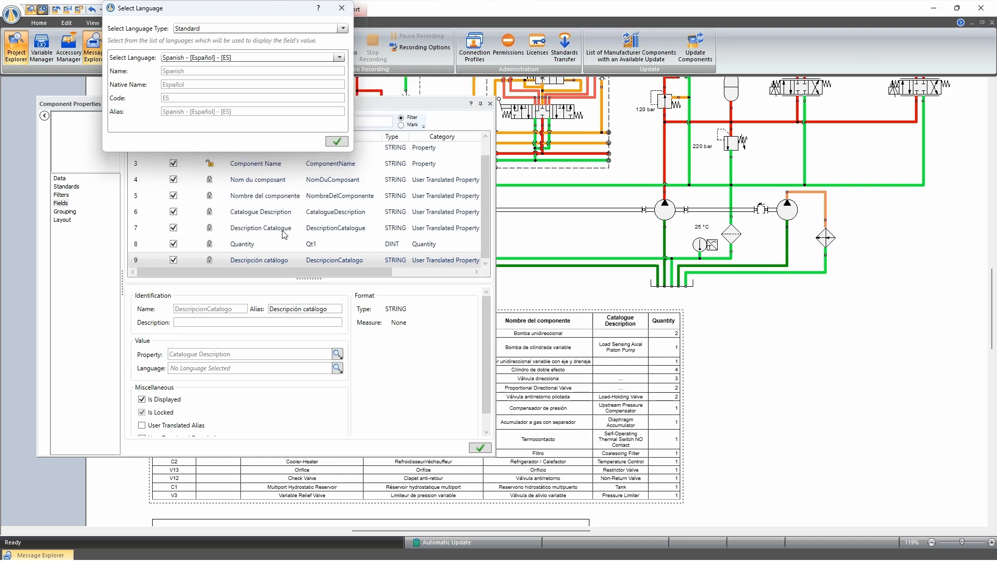
{"action": "left_click", "coordinate": [336, 142]}
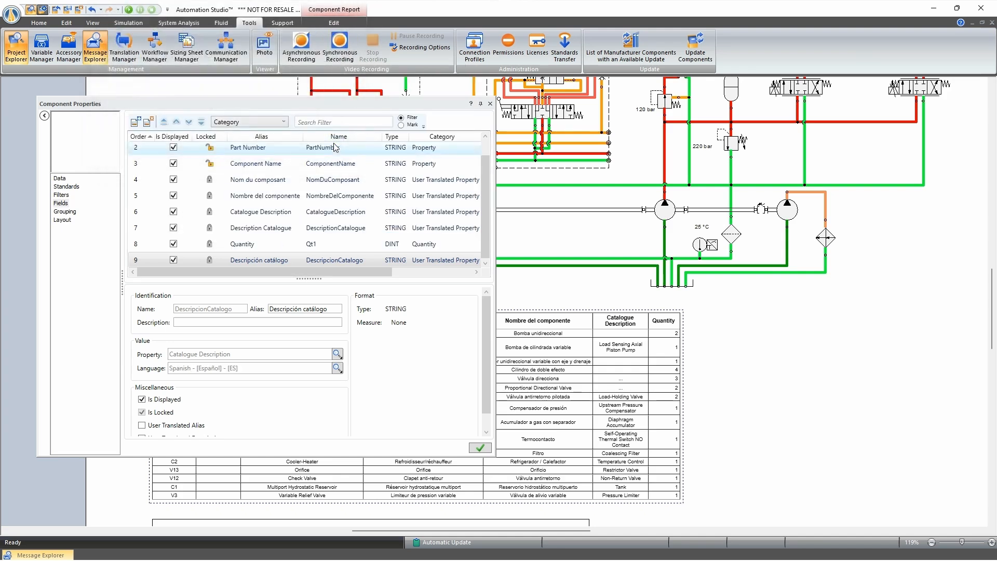
Step: Move the Descripción catálogo field ahead of Quantity and apply the change to the component report
{"action": "left_click", "coordinate": [177, 122]}
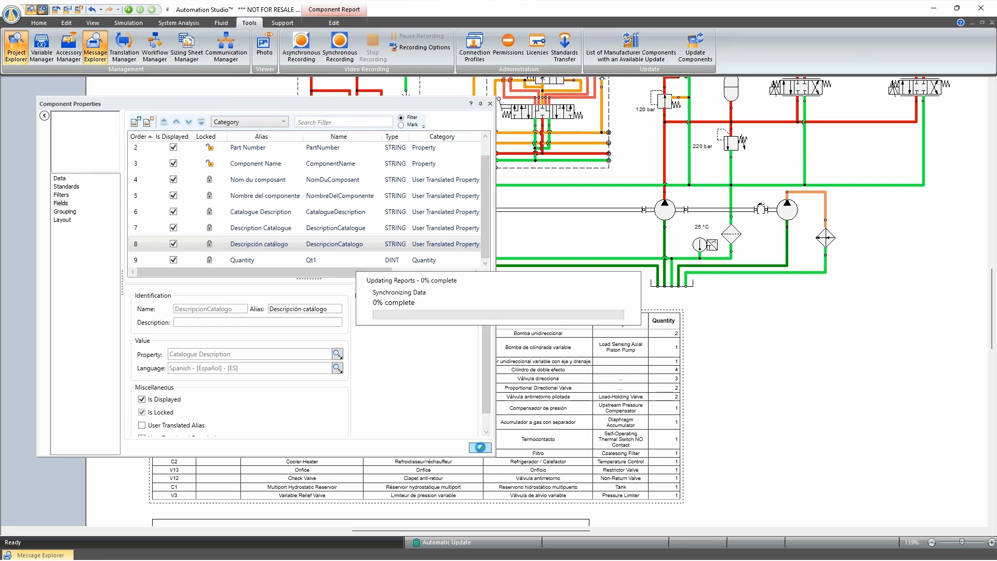
{"action": "left_click", "coordinate": [480, 447]}
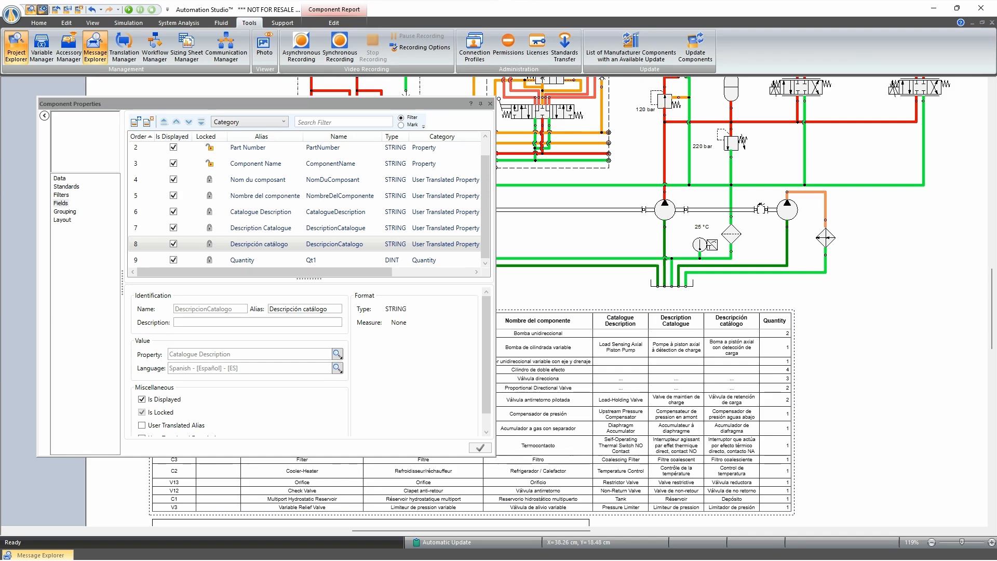
{"action": "left_click", "coordinate": [489, 103]}
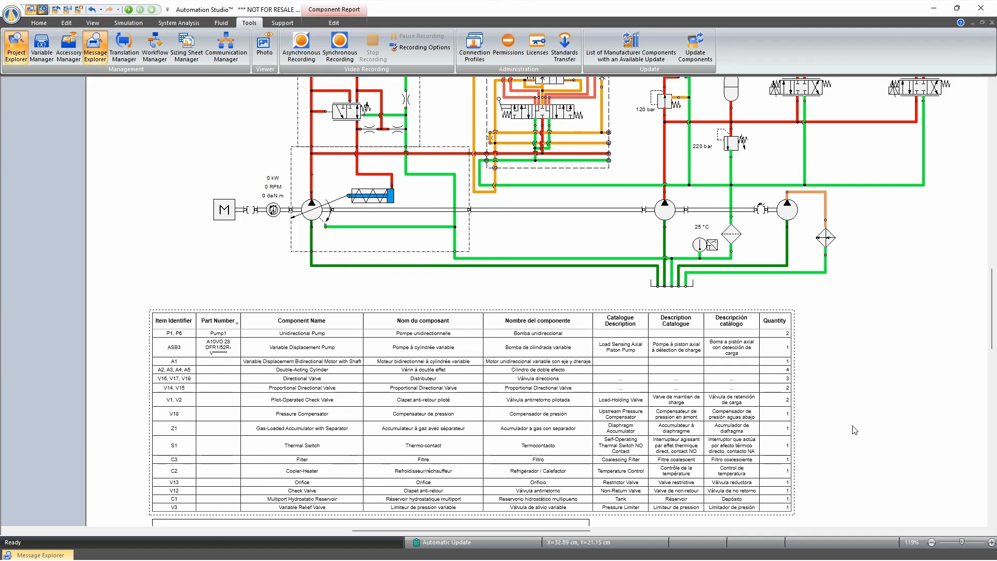
Step: Examine the translated catalogue description columns in the component report and return to the full-page view
{"action": "scroll", "coordinate": [716, 377], "scroll_direction": "up", "scroll_amount": 4}
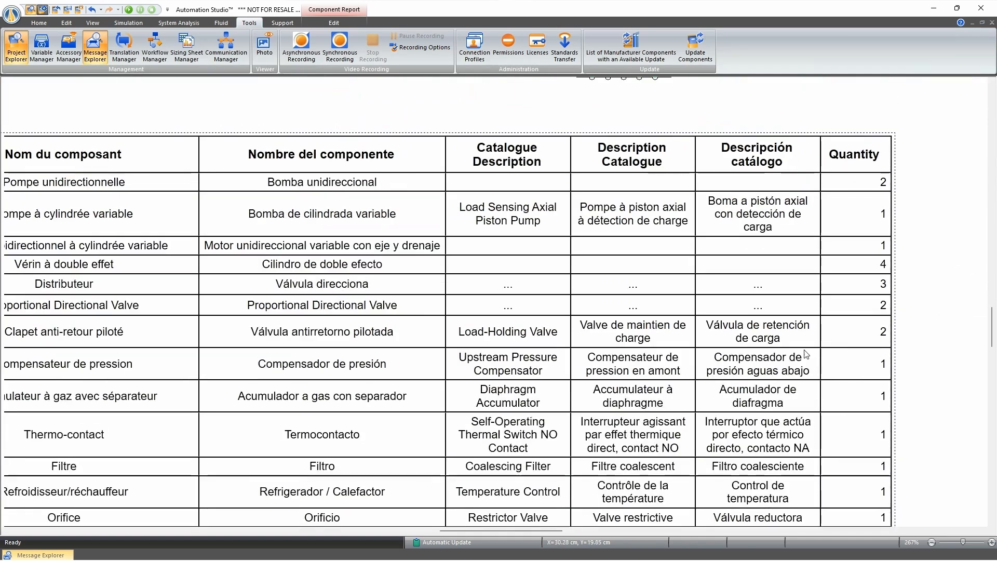
{"action": "scroll", "coordinate": [753, 366], "scroll_direction": "down", "scroll_amount": 2}
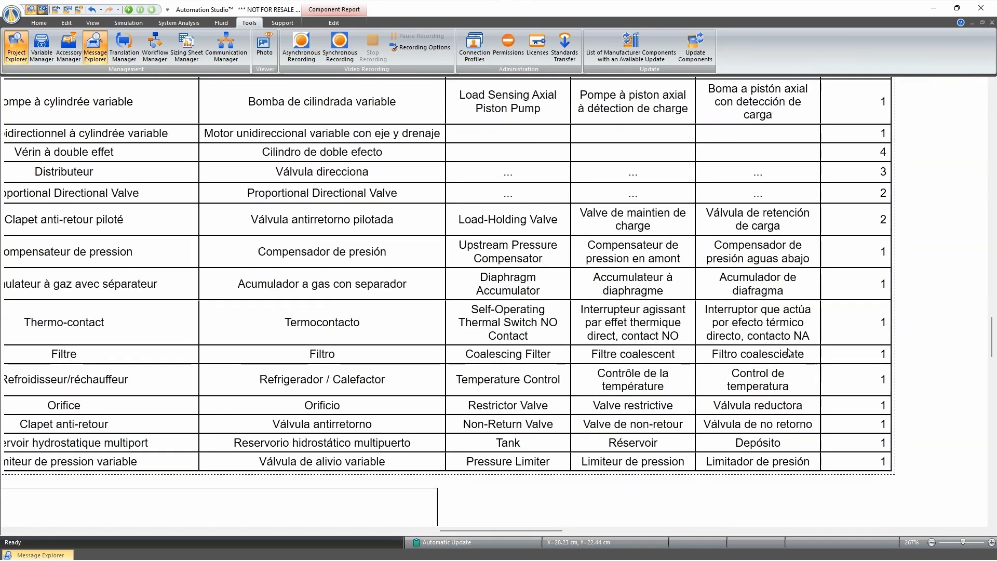
{"action": "right_click", "coordinate": [946, 353]}
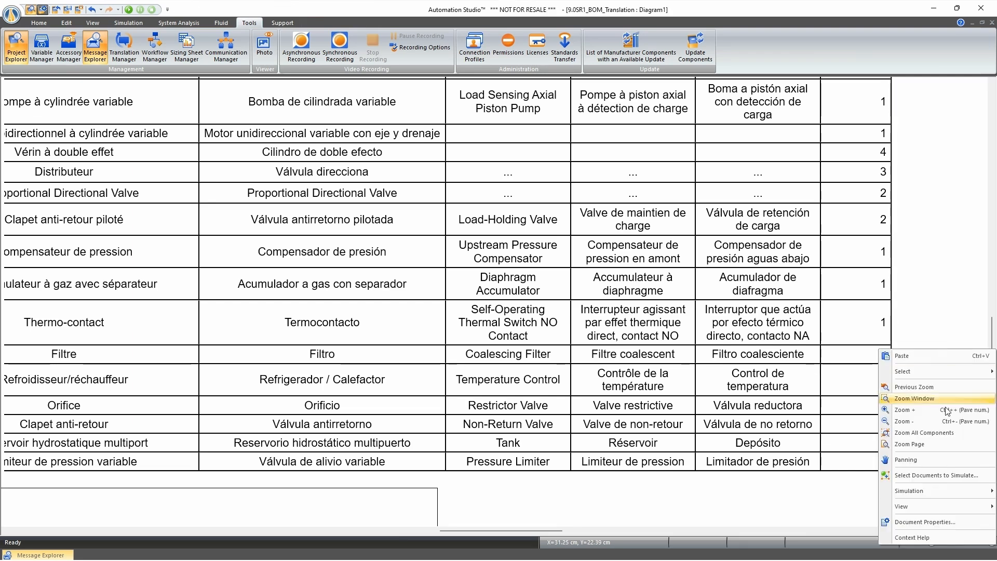
{"action": "left_click", "coordinate": [934, 445]}
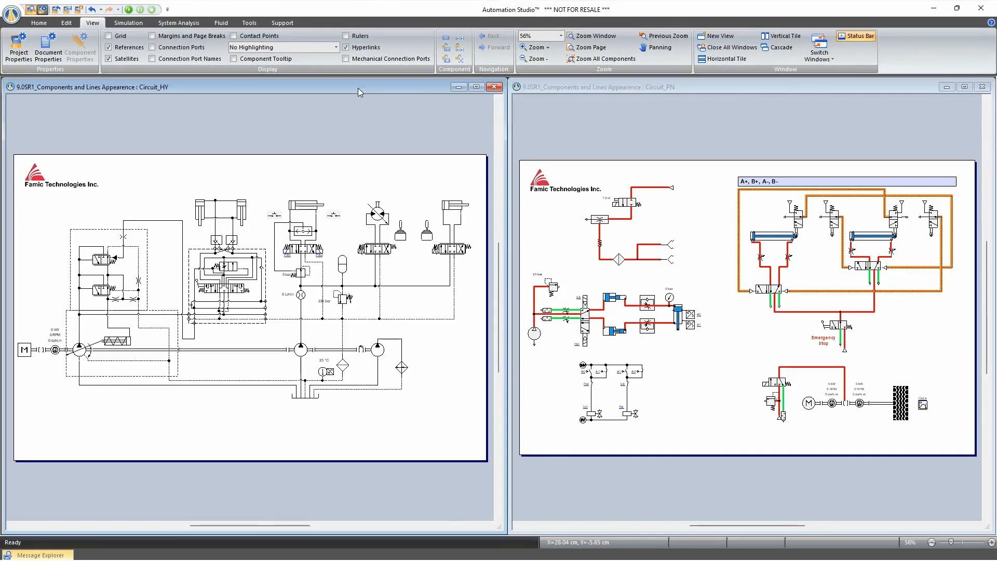
Step: Maximize the Circuit_HY document, fit its page, and set line highlighting to Crossview Highlighting
{"action": "double_click", "coordinate": [360, 84]}
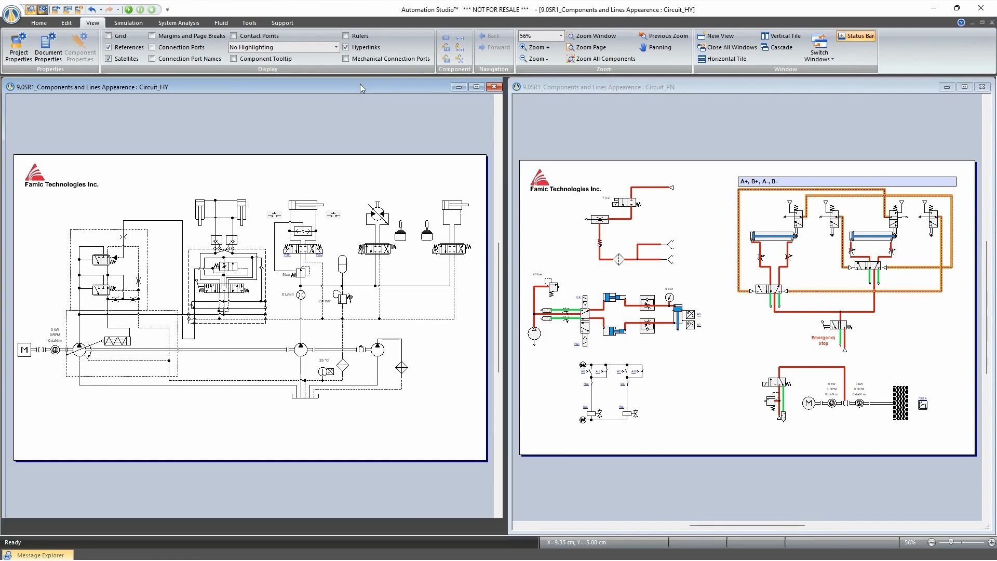
{"action": "right_click", "coordinate": [363, 113]}
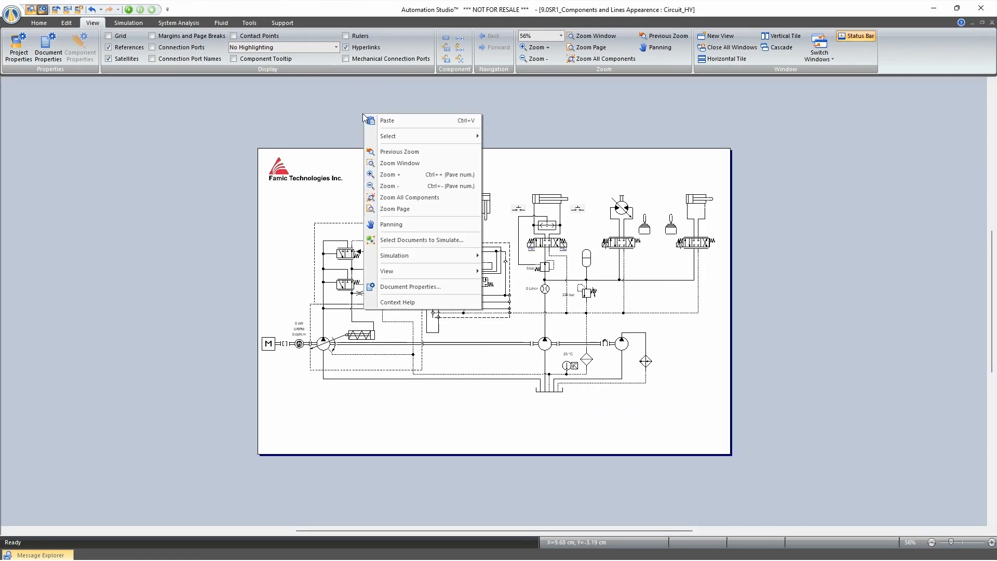
{"action": "left_click", "coordinate": [384, 210]}
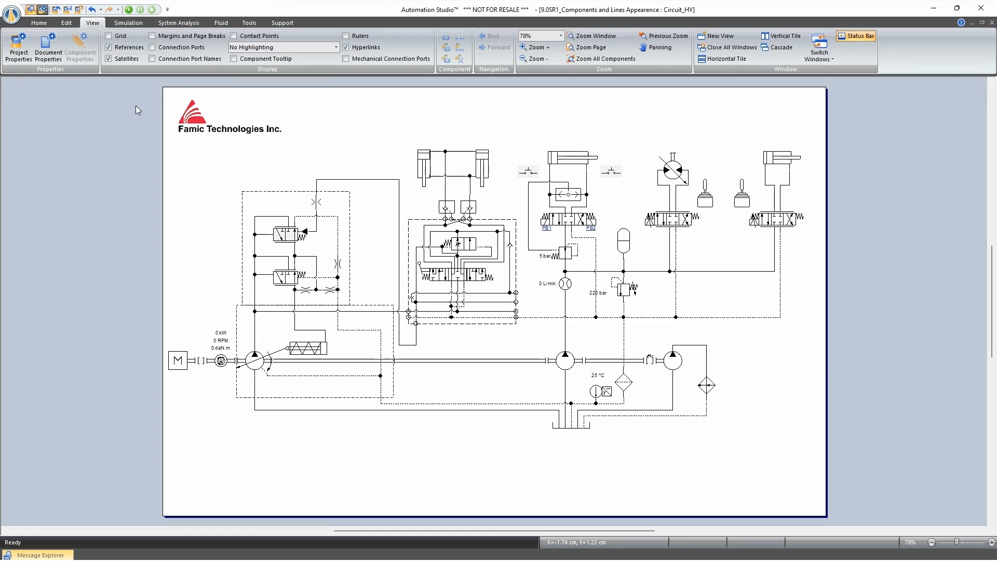
{"action": "left_click", "coordinate": [247, 47]}
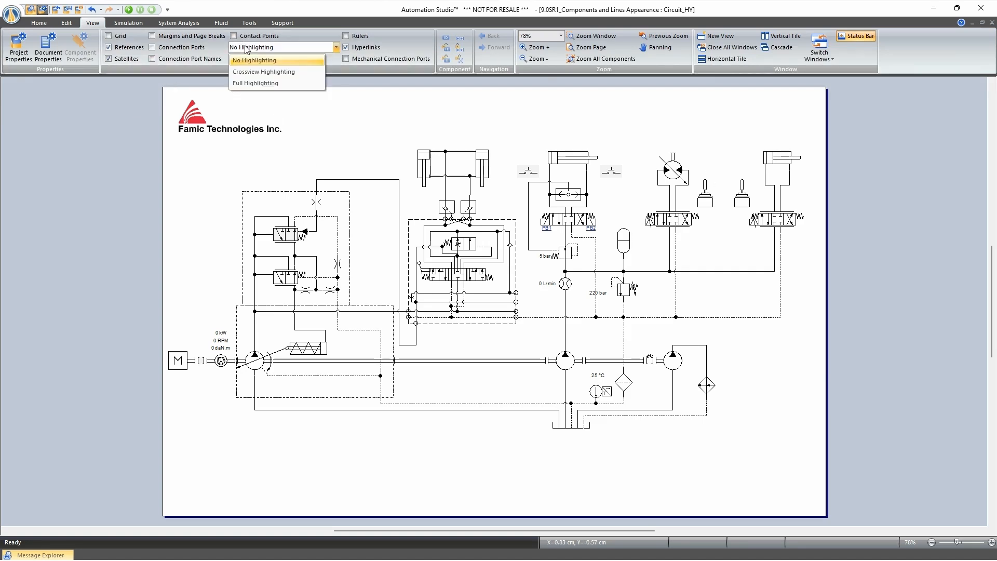
{"action": "left_click", "coordinate": [248, 71]}
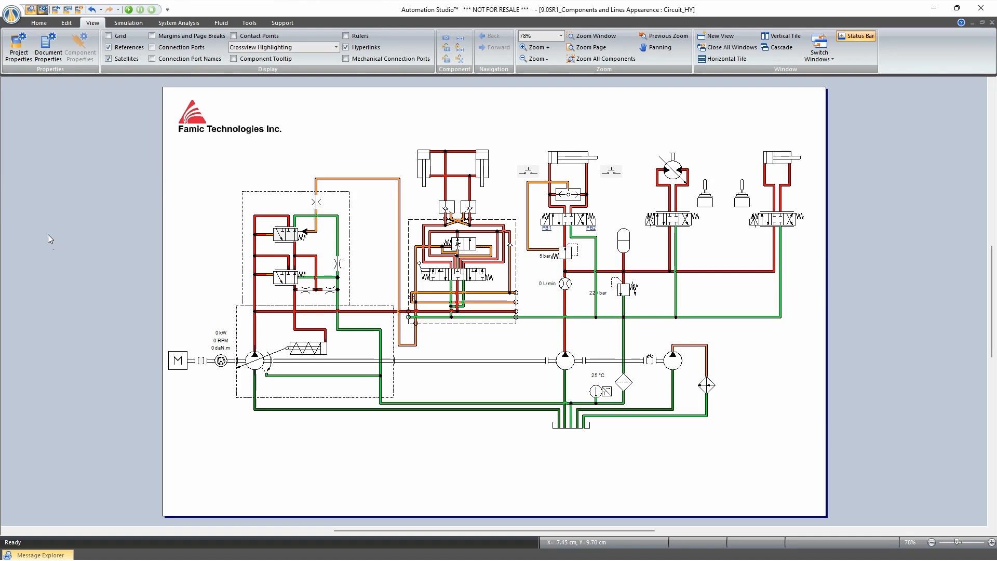
Step: Enable Highlight Components in the Circuit_HY document properties and apply the change
{"action": "left_click", "coordinate": [48, 55]}
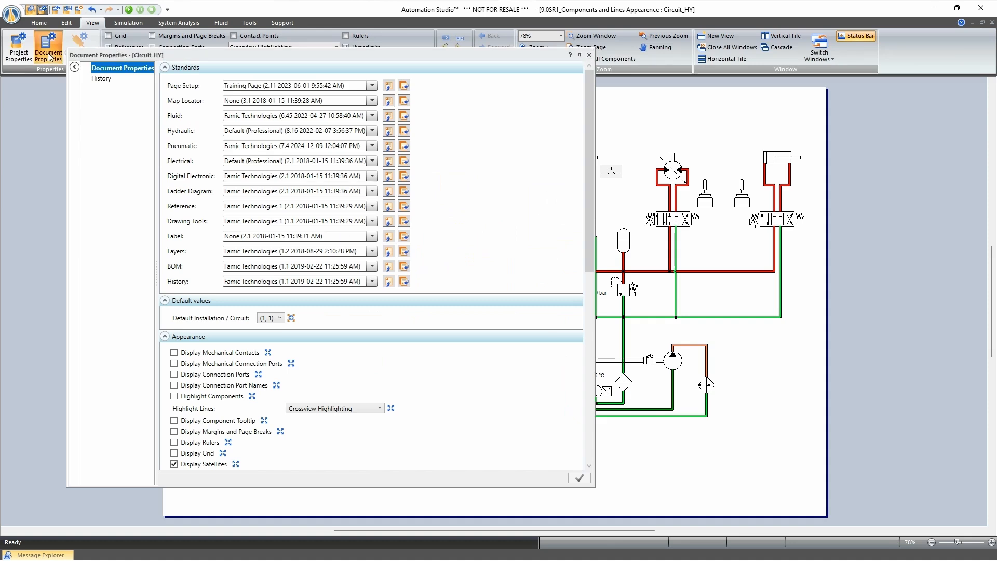
{"action": "left_click", "coordinate": [174, 396]}
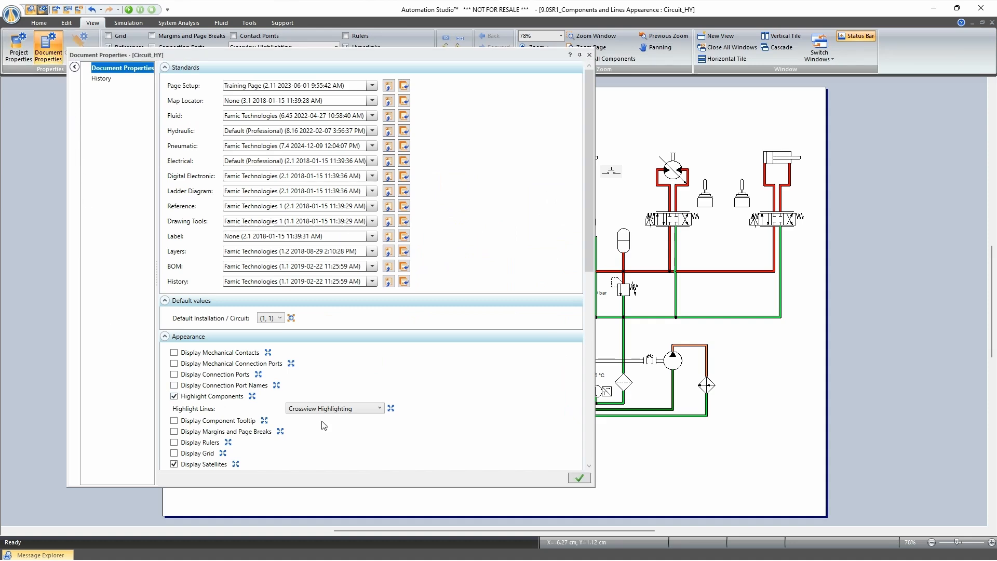
{"action": "left_click", "coordinate": [577, 477]}
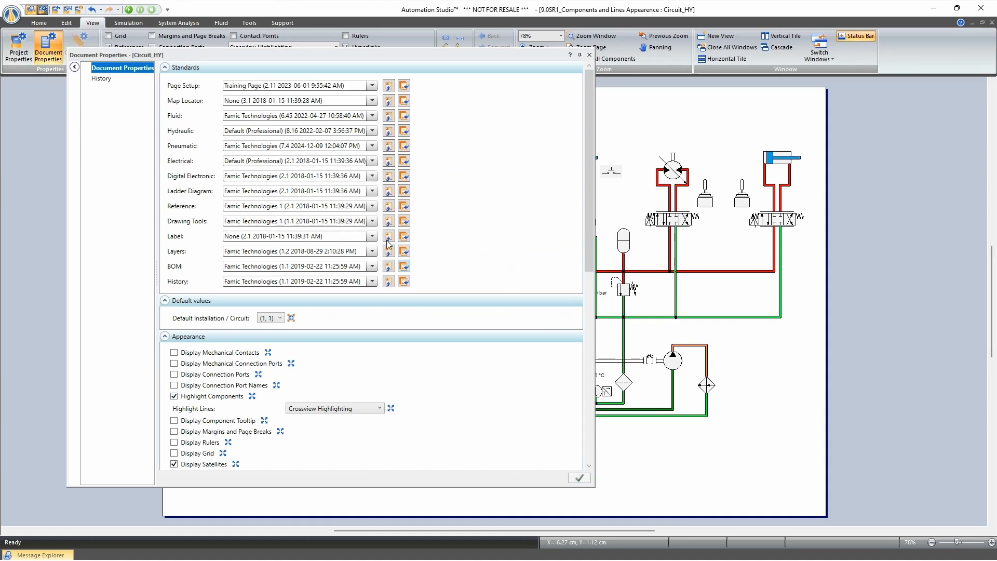
{"action": "left_click", "coordinate": [47, 45]}
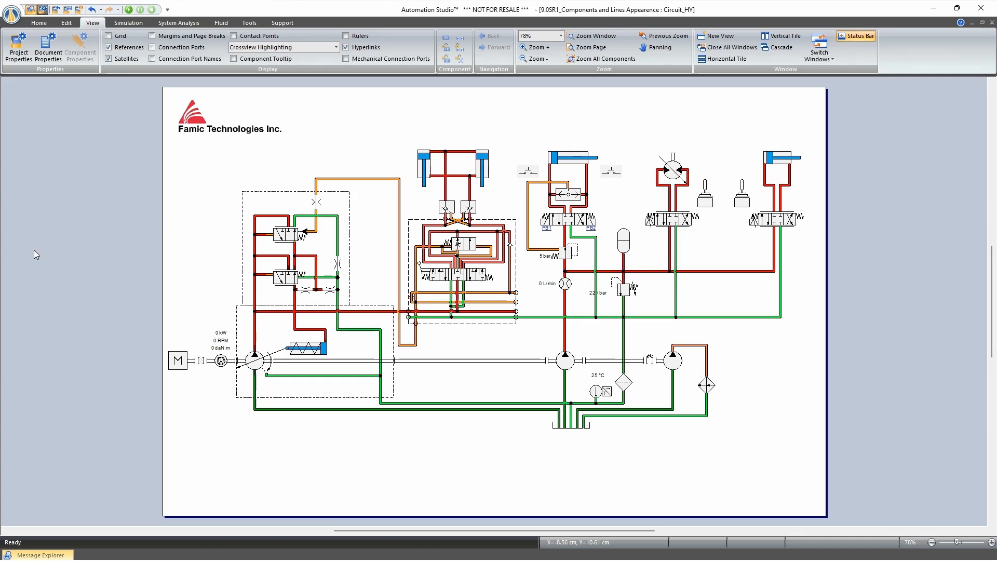
Step: Simulate the hydraulic circuit with the motor running and shift the lever-operated directional valve to a positive output
{"action": "left_click", "coordinate": [128, 9]}
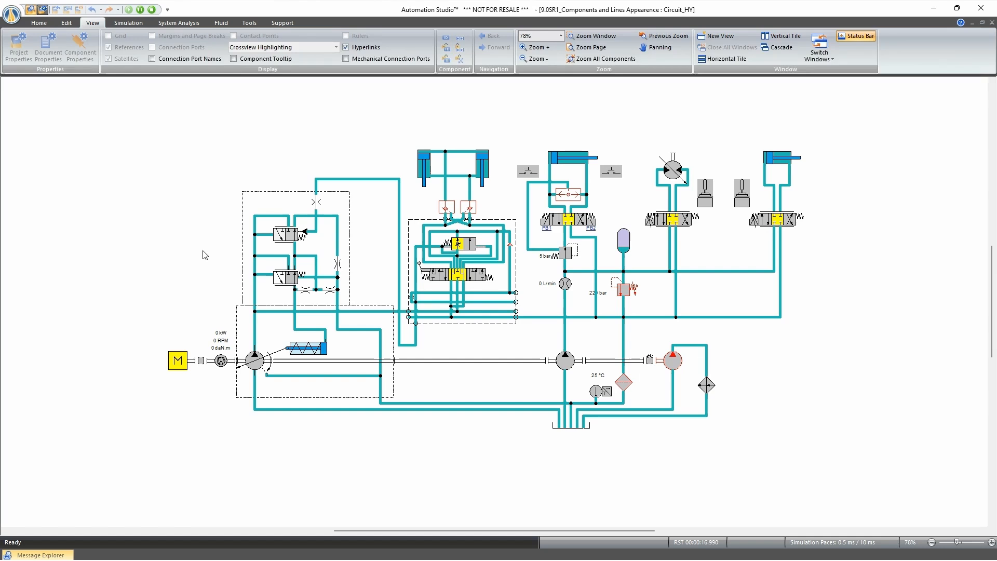
{"action": "left_click", "coordinate": [171, 360]}
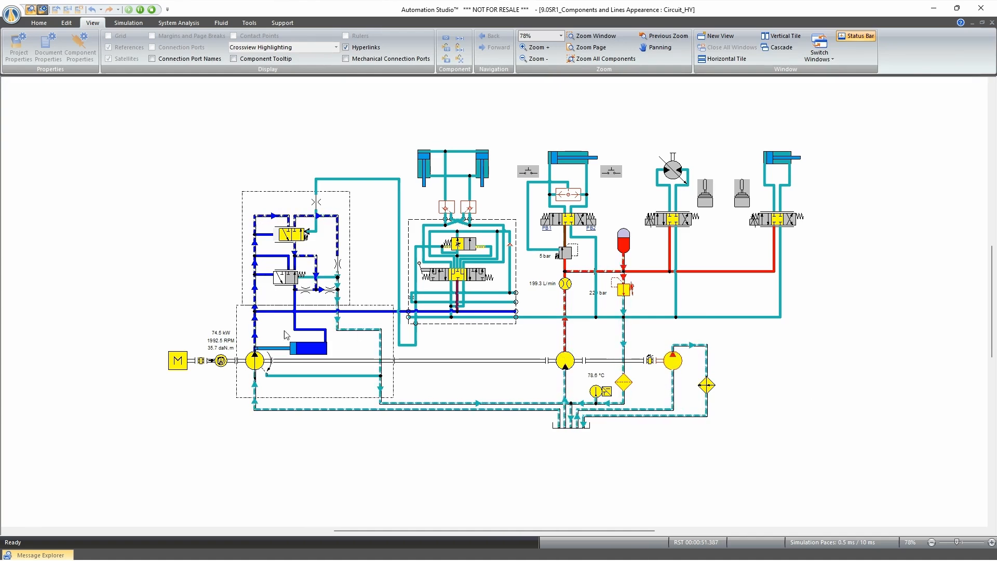
{"action": "left_click", "coordinate": [424, 274]}
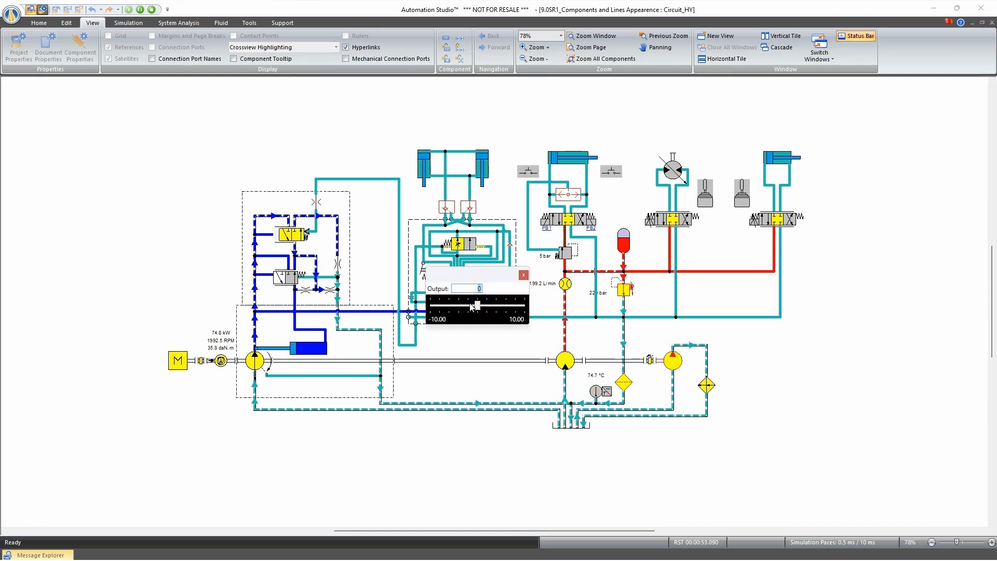
{"action": "left_click_drag", "start_coordinate": [477, 306], "coordinate": [518, 308]}
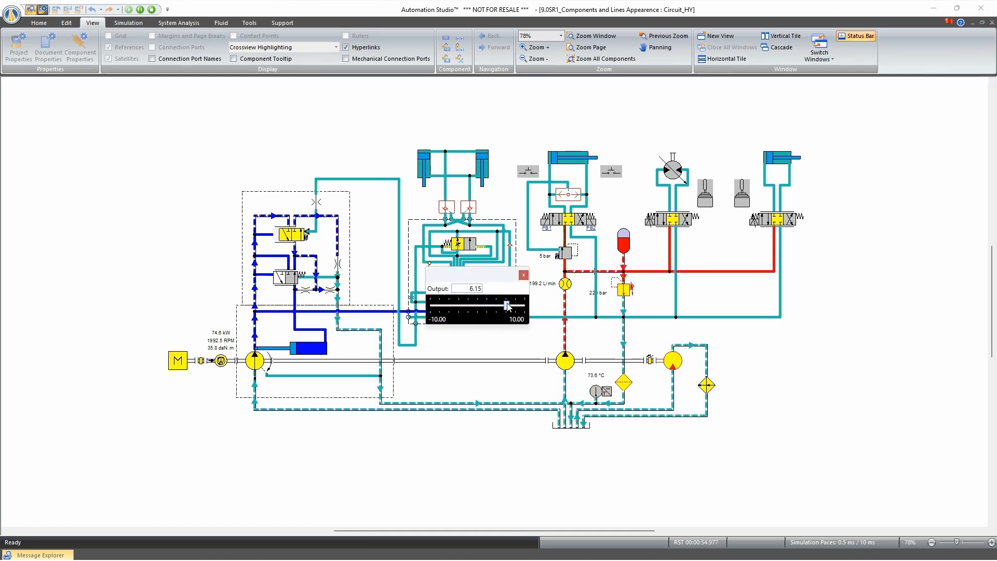
{"action": "left_click", "coordinate": [523, 275]}
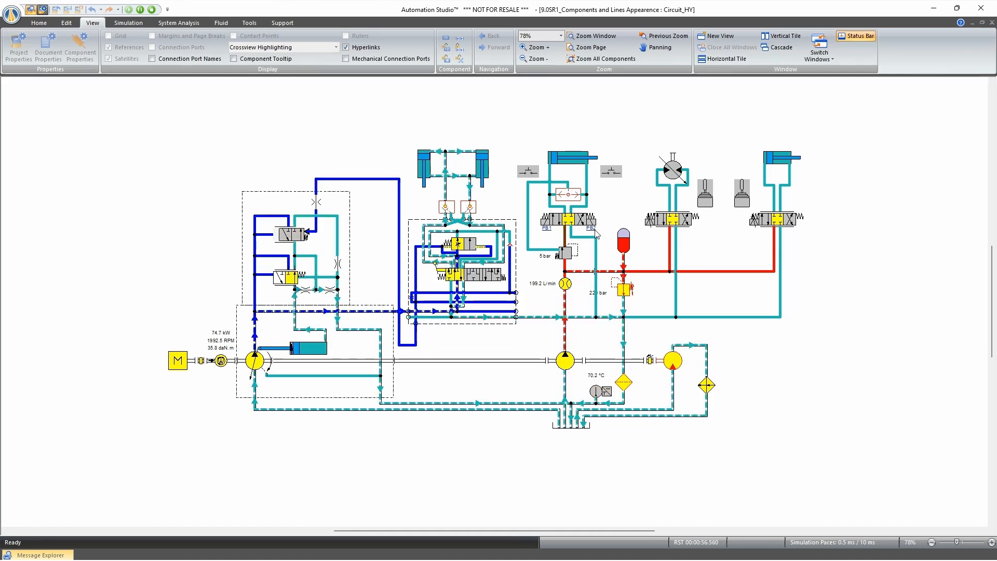
Step: Activate the pushbutton for PB1 and move joystick JY5 to X 10, ending the simulation after observing the circuit
{"action": "left_click", "coordinate": [528, 174]}
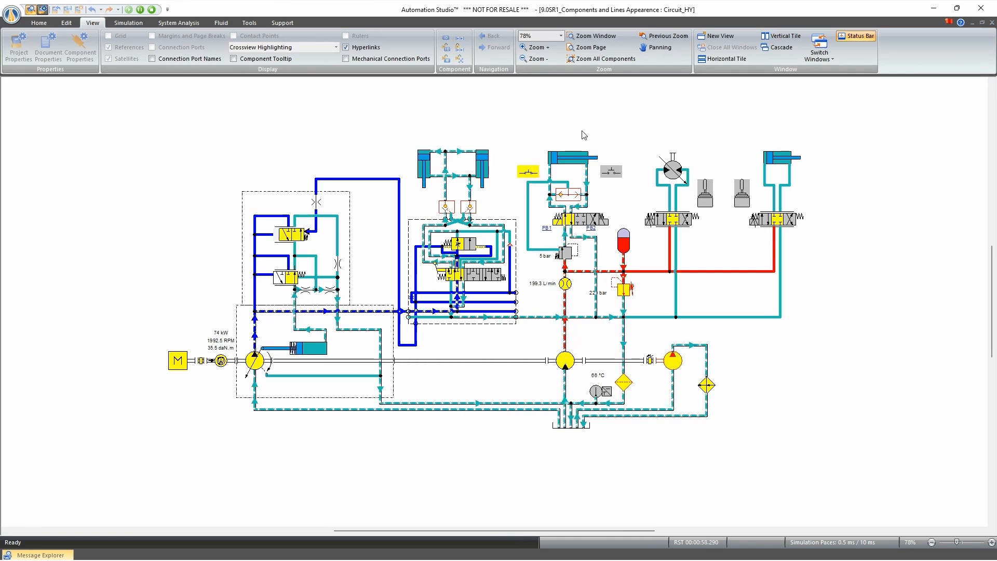
{"action": "left_click", "coordinate": [712, 198]}
{"action": "left_click_drag", "start_coordinate": [658, 353], "coordinate": [724, 349]}
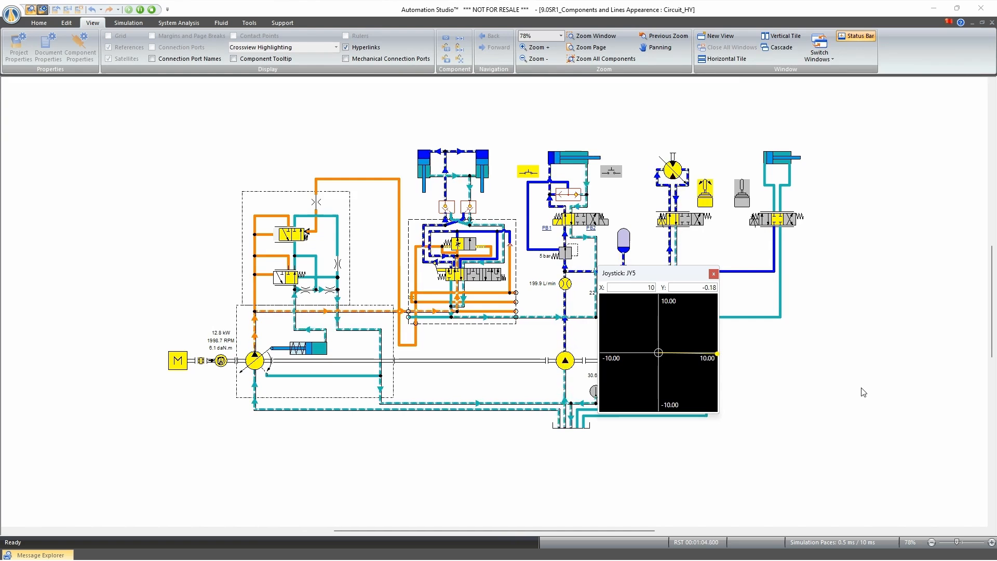
{"action": "left_click", "coordinate": [713, 275]}
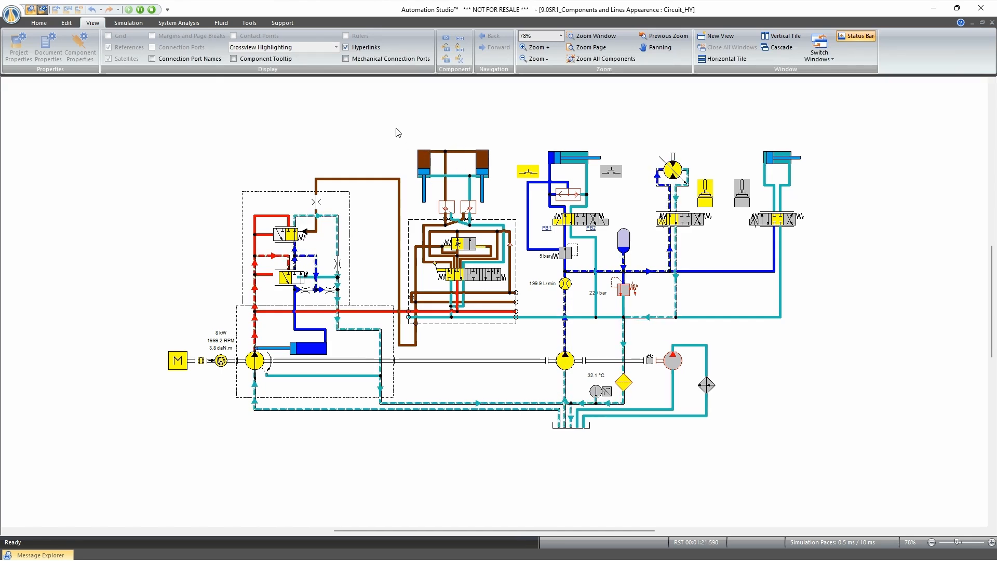
{"action": "left_click", "coordinate": [153, 10]}
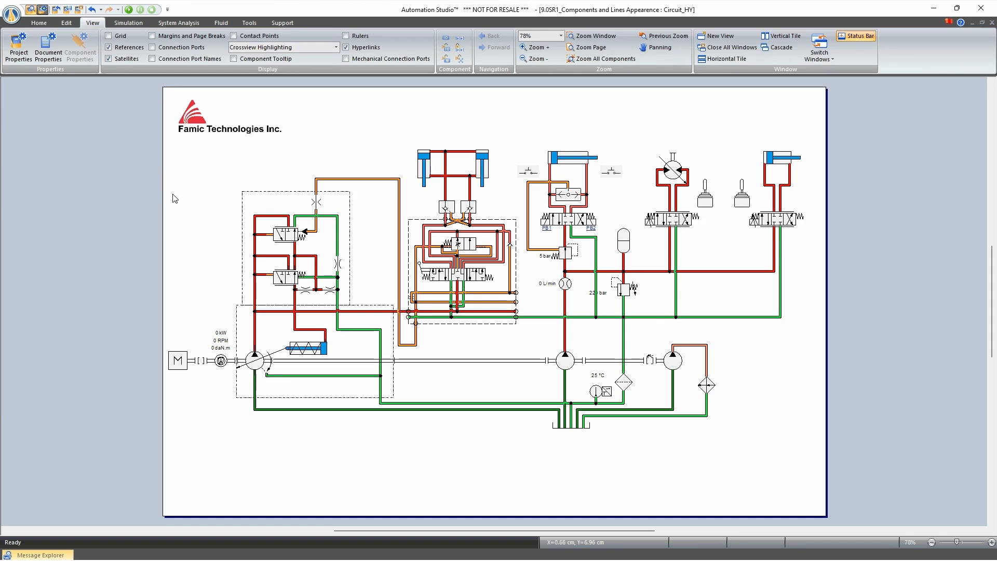
Step: Examine the Fluid Default component appearance in the project's Fluid System settings, including edition and simulation highlighting colours
{"action": "left_click", "coordinate": [17, 49]}
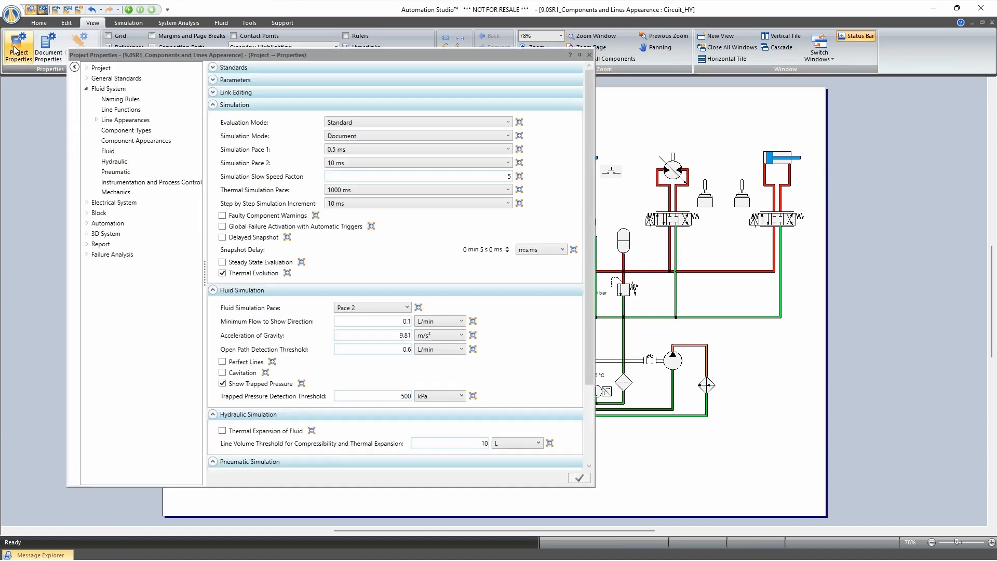
{"action": "left_click", "coordinate": [119, 142]}
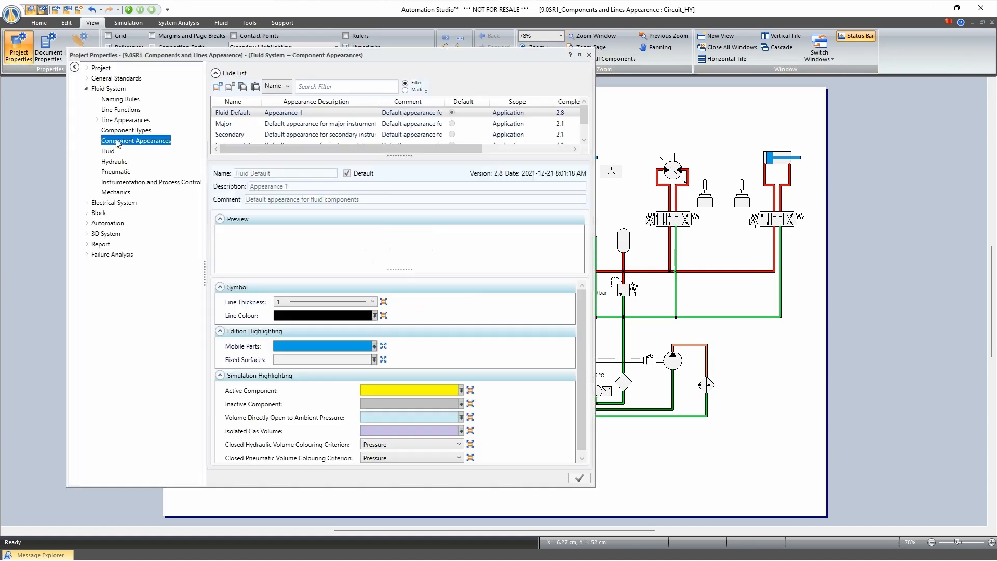
{"action": "scroll", "coordinate": [581, 329], "scroll_direction": "down", "scroll_amount": 1}
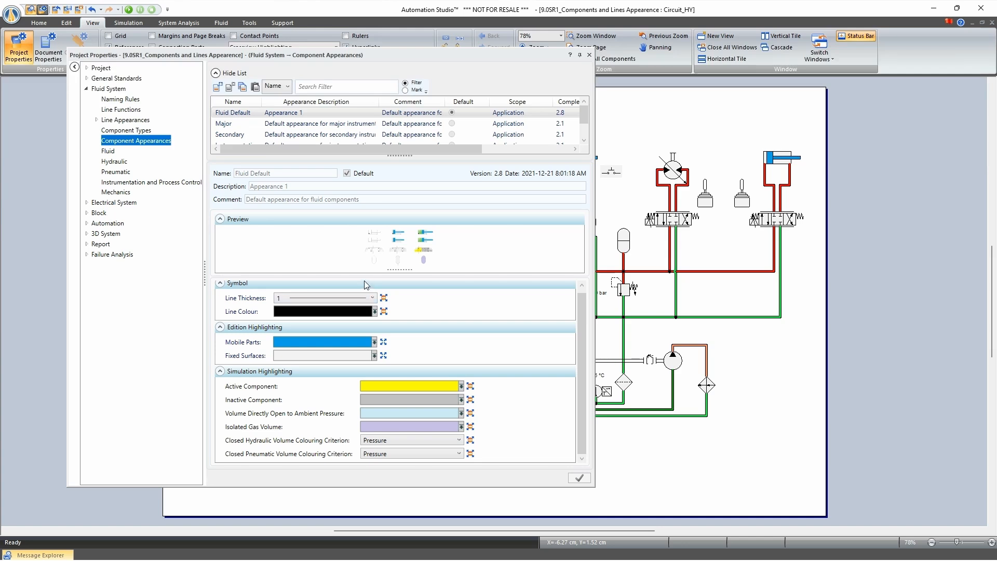
Step: Set the Pumps appearance to Major in the Default (Professional) hydraulic standard, save the change and close the project properties
{"action": "left_click", "coordinate": [119, 163]}
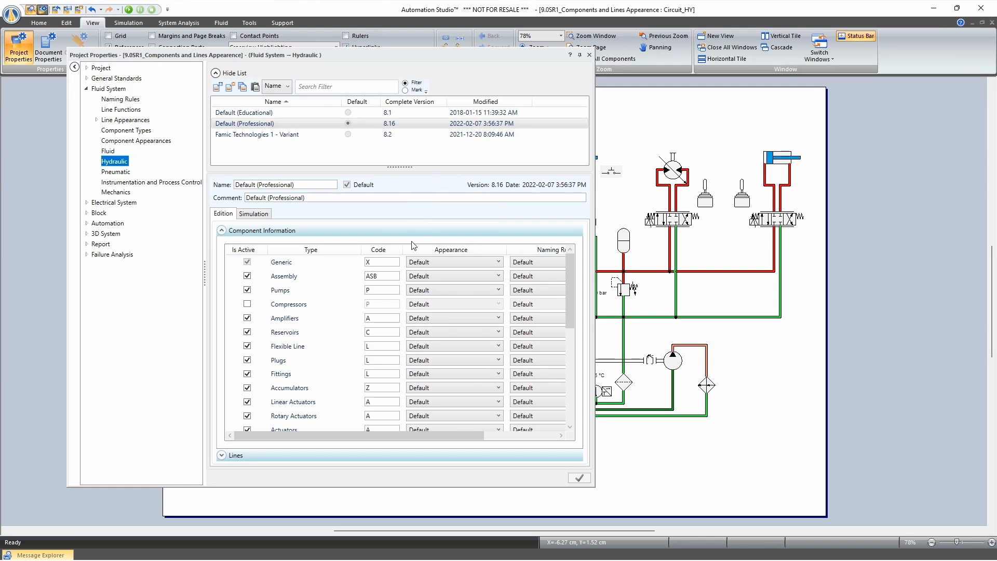
{"action": "left_click", "coordinate": [428, 290]}
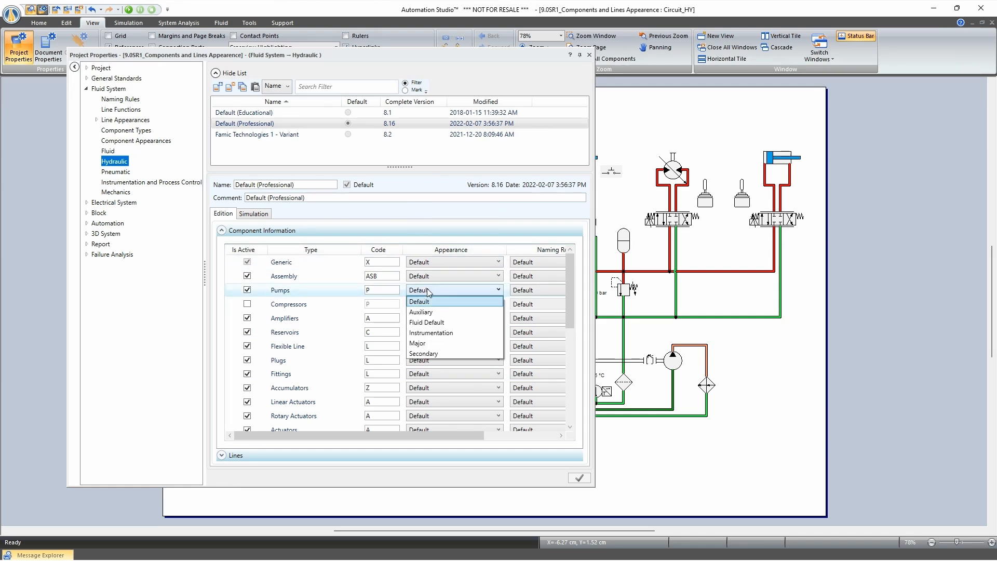
{"action": "left_click", "coordinate": [433, 344]}
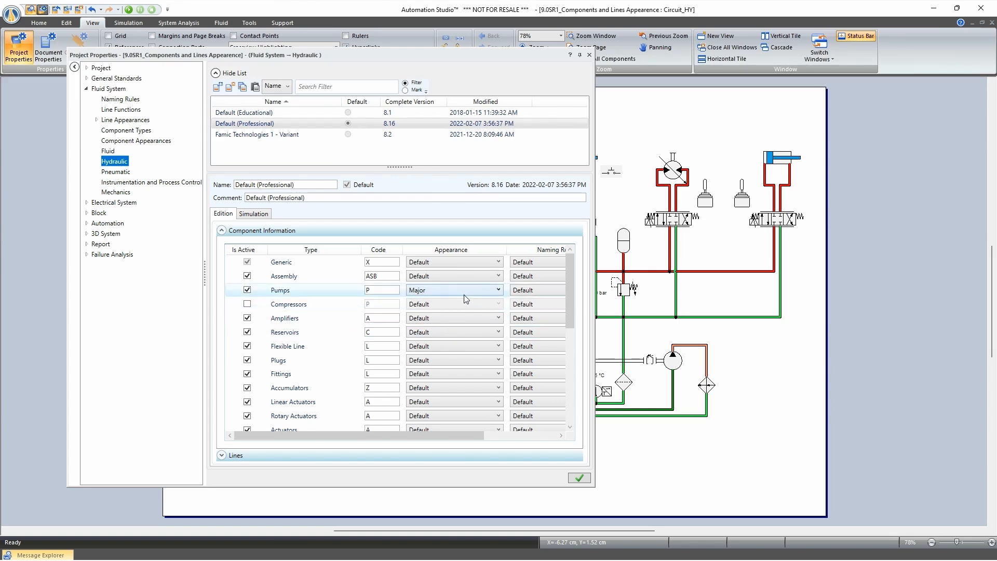
{"action": "left_click", "coordinate": [581, 478]}
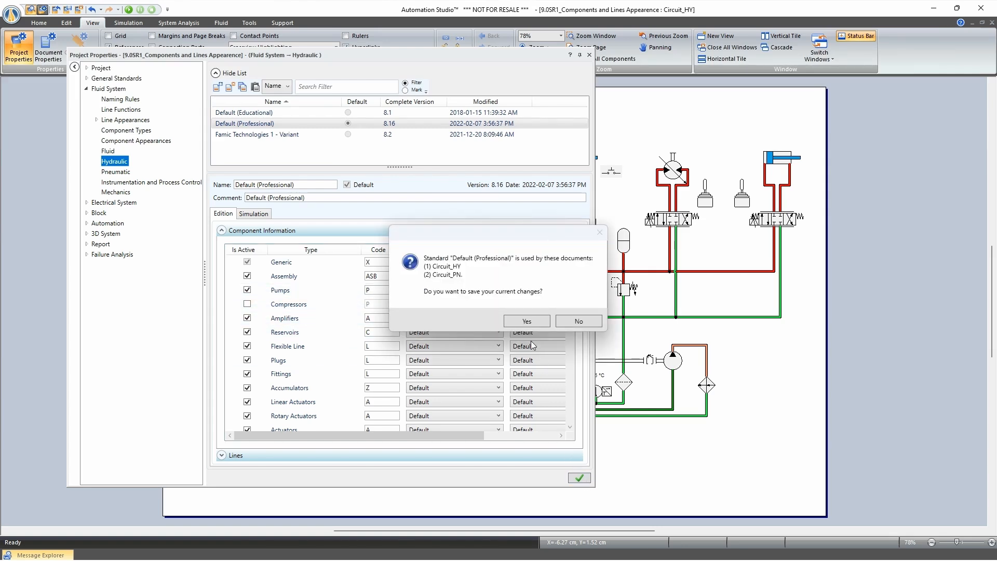
{"action": "left_click", "coordinate": [526, 321]}
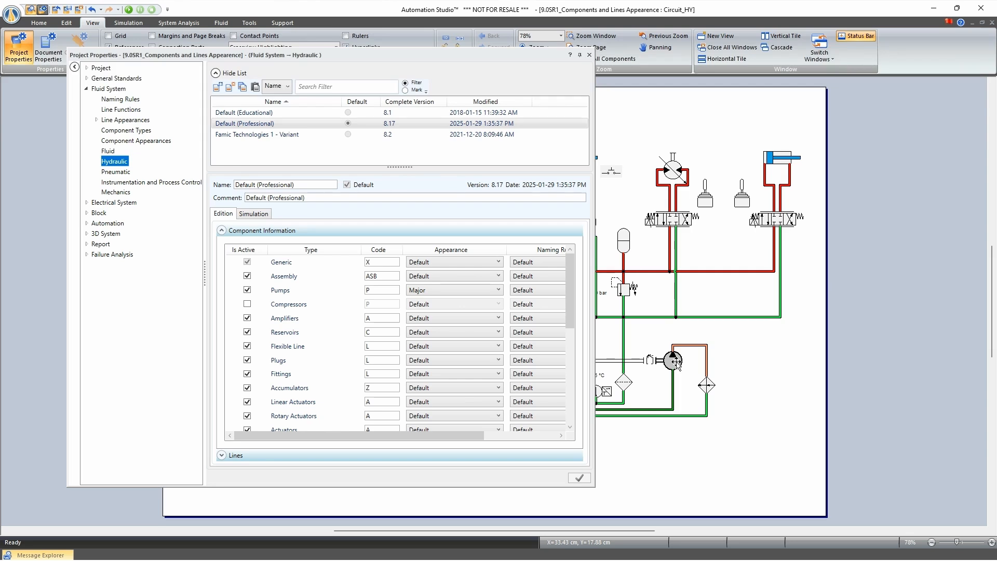
{"action": "left_click", "coordinate": [589, 54]}
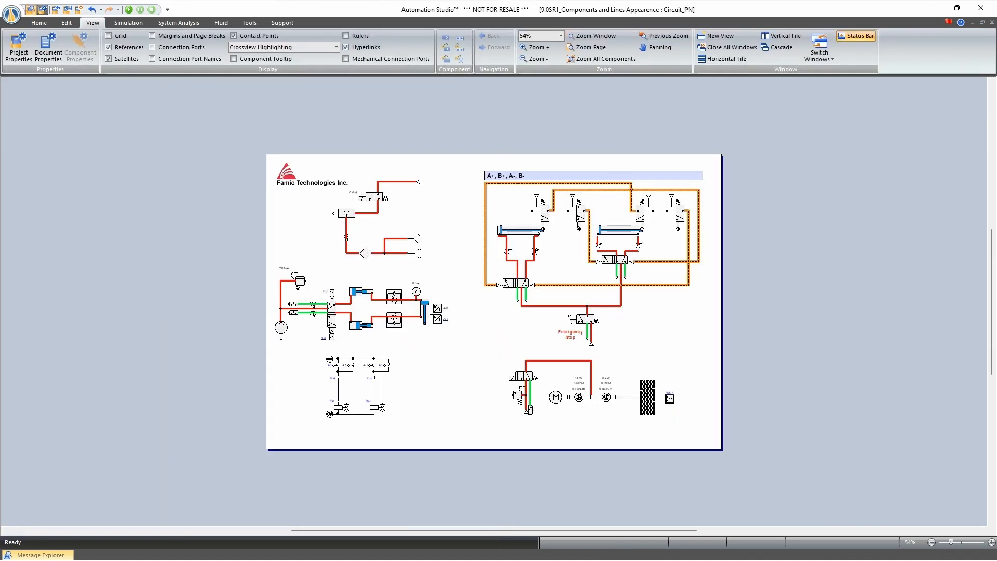
Step: Simulate Circuit_PN, actuate the directional valve below the air supply and the Emergency Stop valve, and end the simulation
{"action": "right_click", "coordinate": [874, 170]}
{"action": "left_click", "coordinate": [906, 266]}
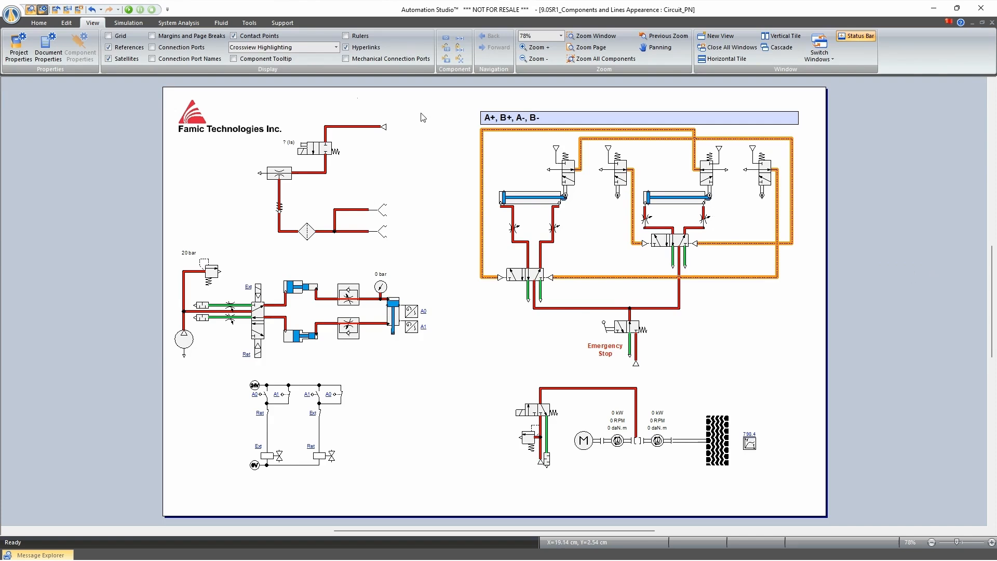
{"action": "key", "text": "F5"}
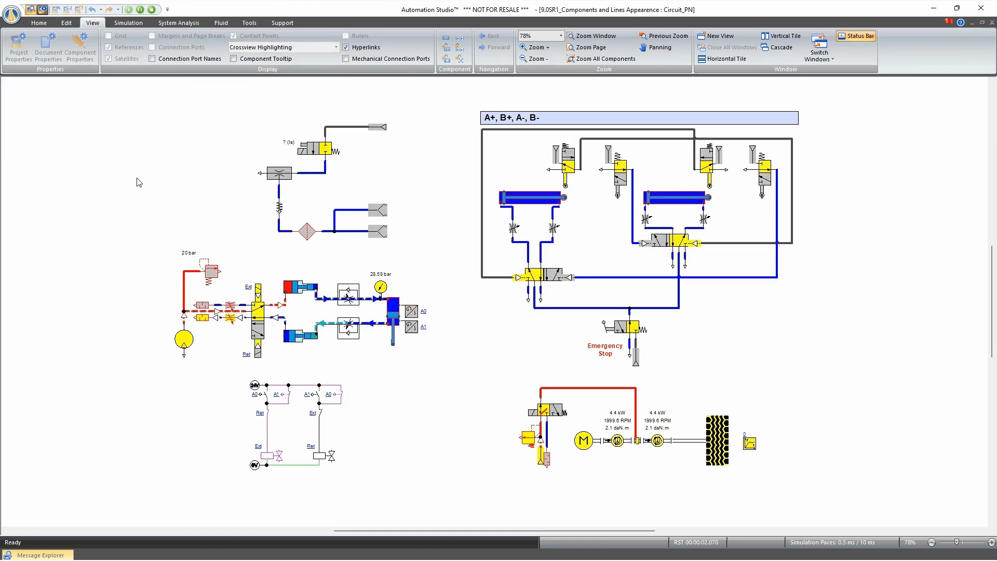
{"action": "left_click", "coordinate": [304, 151]}
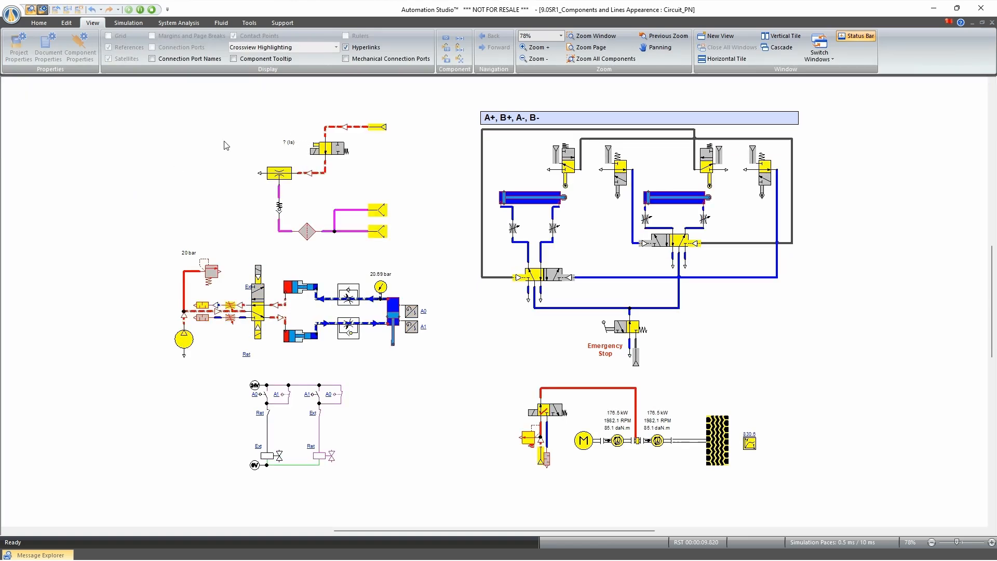
{"action": "left_click", "coordinate": [606, 327]}
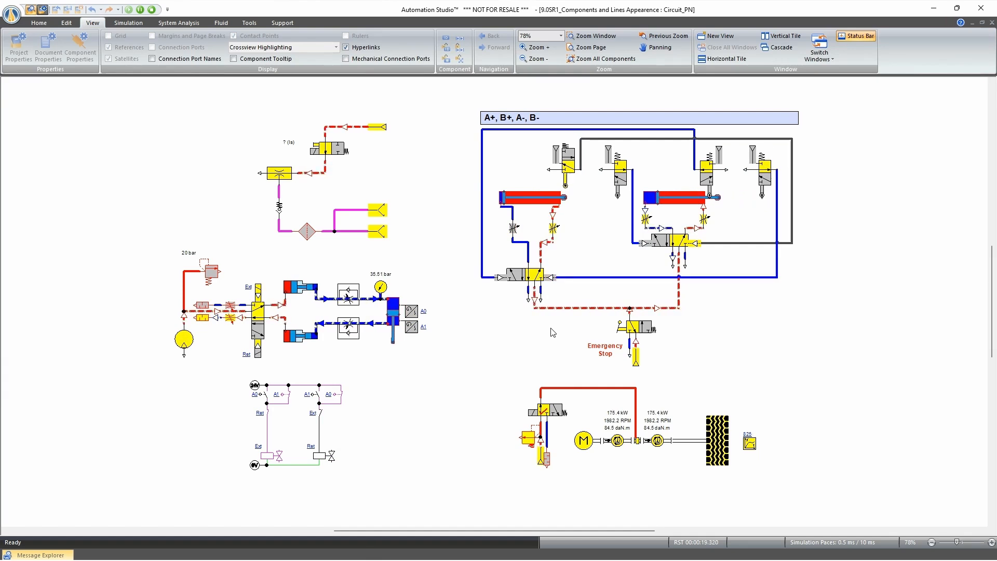
{"action": "left_click", "coordinate": [152, 10]}
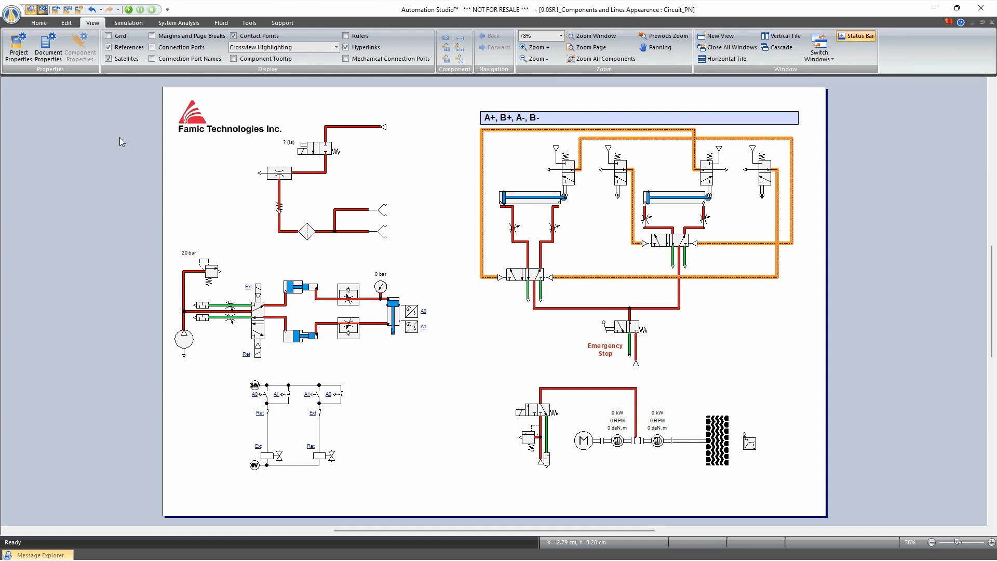
Step: In Circuit_HY, assign Component Activity State highlighting to the body in both images of the first pilot-operated check valve and save it
{"action": "key", "text": "ctrl+Tab"}
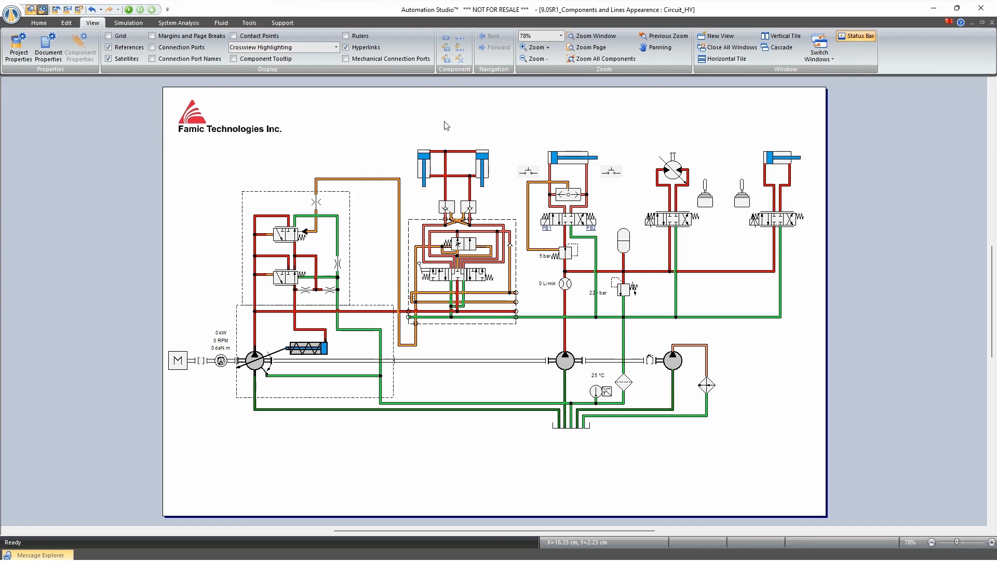
{"action": "left_click", "coordinate": [448, 207]}
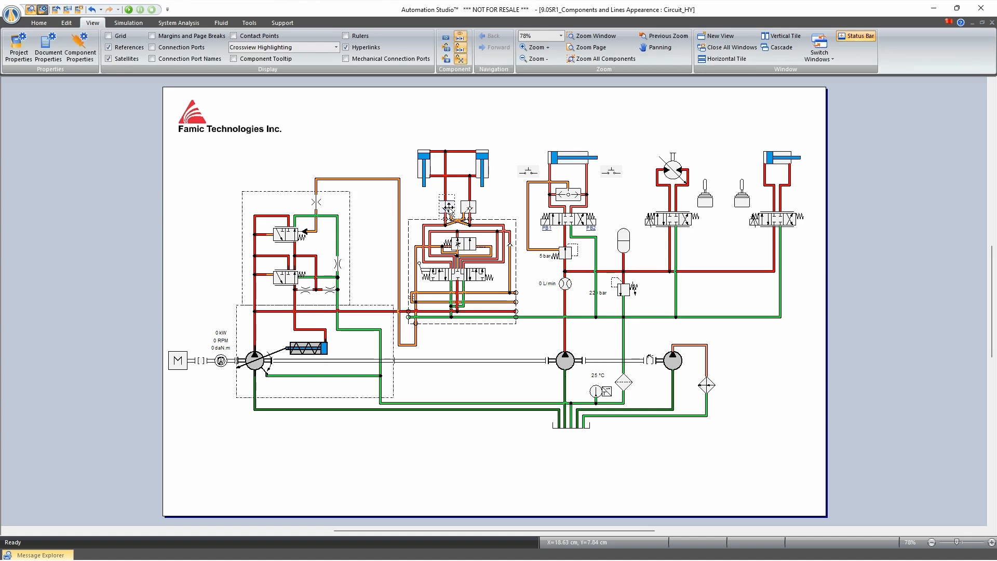
{"action": "left_click", "coordinate": [66, 23]}
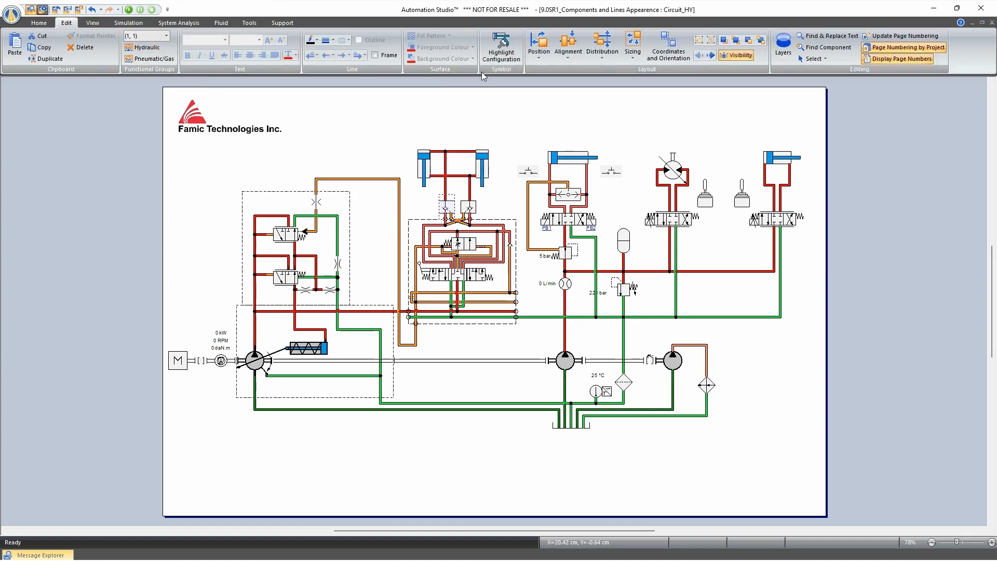
{"action": "left_click", "coordinate": [500, 48]}
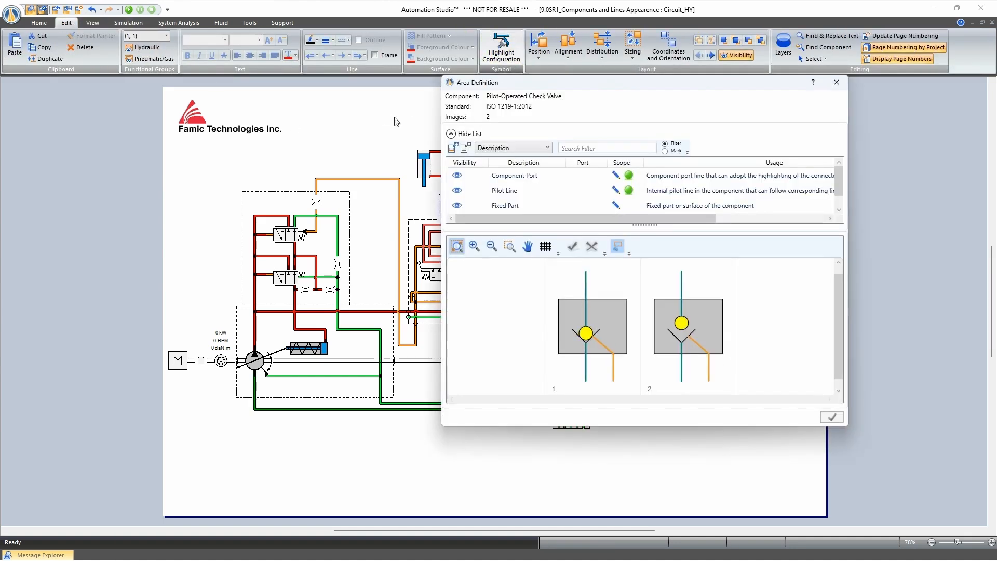
{"action": "scroll", "coordinate": [530, 200], "scroll_direction": "down", "scroll_amount": 1}
{"action": "left_click", "coordinate": [533, 205]}
{"action": "left_click", "coordinate": [607, 310]}
{"action": "left_click", "coordinate": [703, 318]}
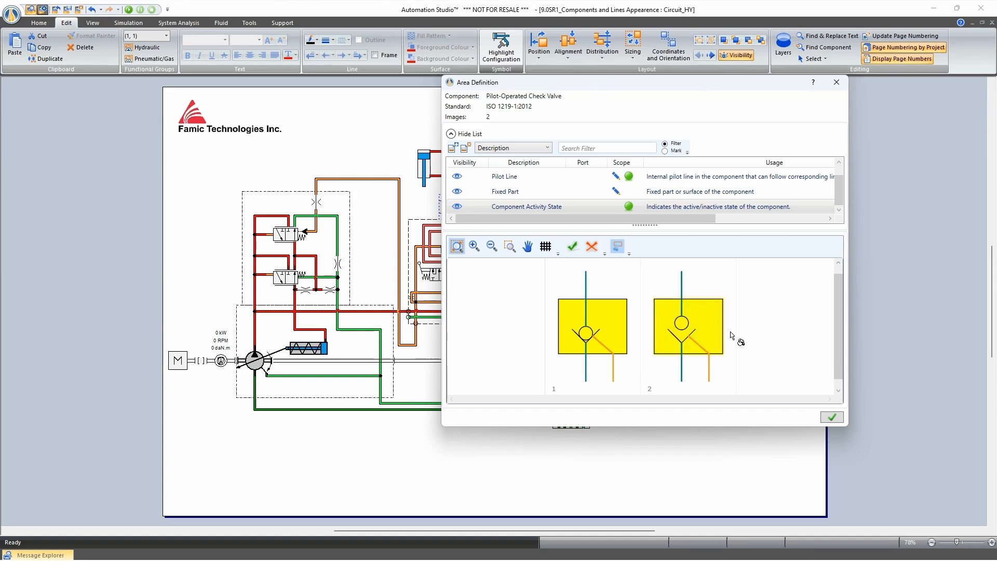
{"action": "left_click", "coordinate": [831, 417]}
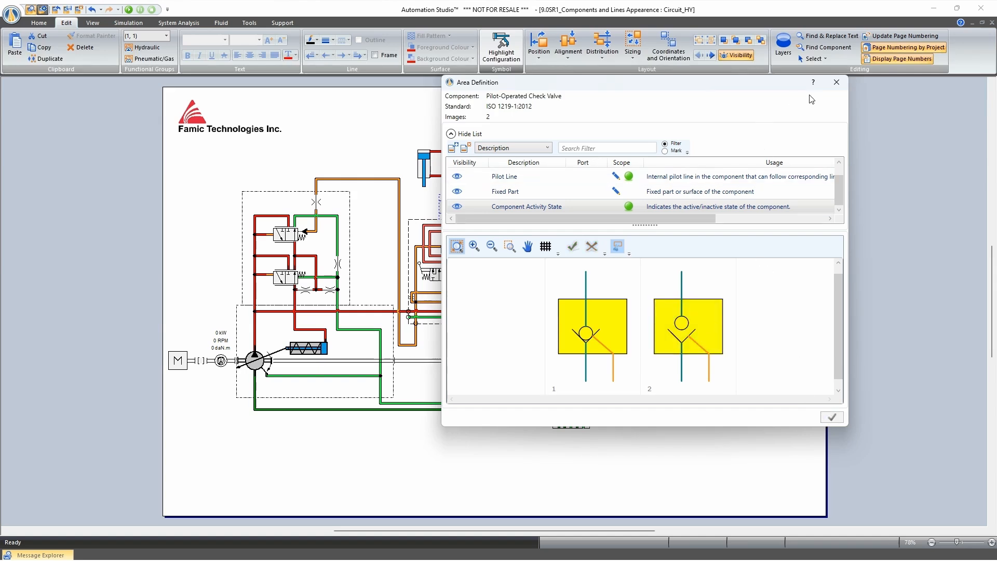
{"action": "left_click", "coordinate": [836, 82]}
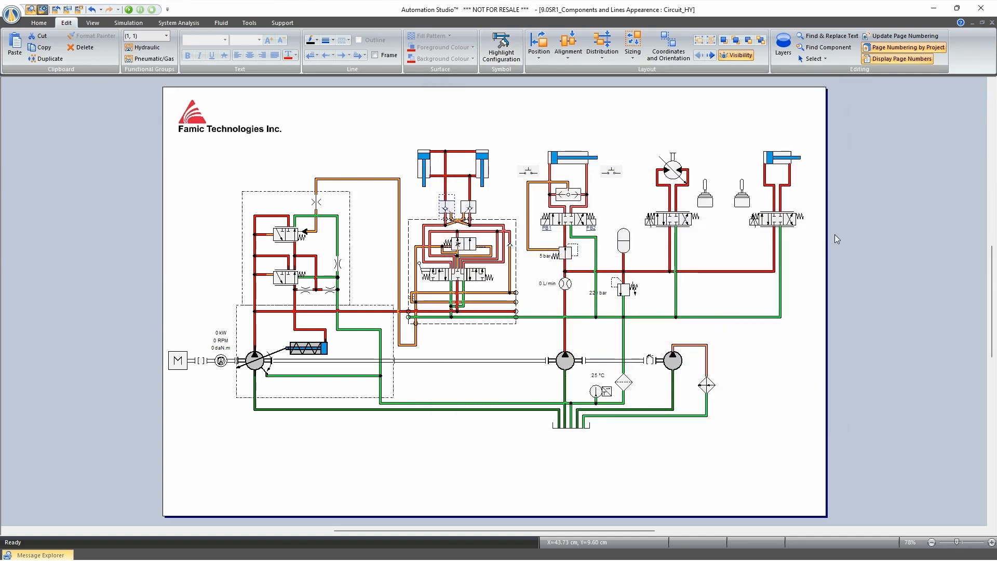
{"action": "left_click", "coordinate": [813, 341]}
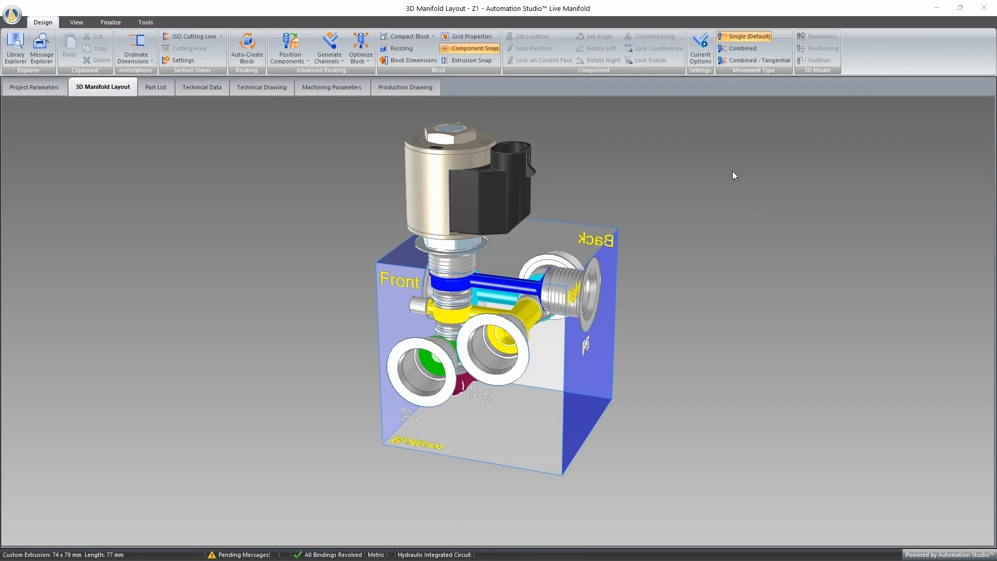
Step: In Automation Studio Live Manifold, replace the cylindrical envelope of component SPL1 with the external STEP model rv08-2xb.stp
{"action": "left_click_drag", "start_coordinate": [729, 171], "coordinate": [703, 339]}
{"action": "mouse_move", "coordinate": [629, 313]}
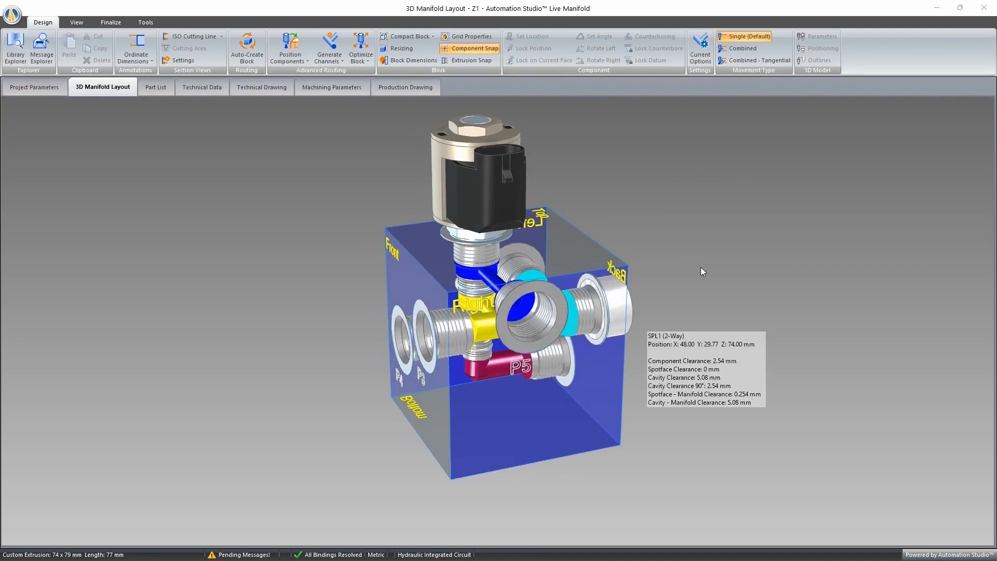
{"action": "left_click_drag", "start_coordinate": [699, 271], "coordinate": [722, 265]}
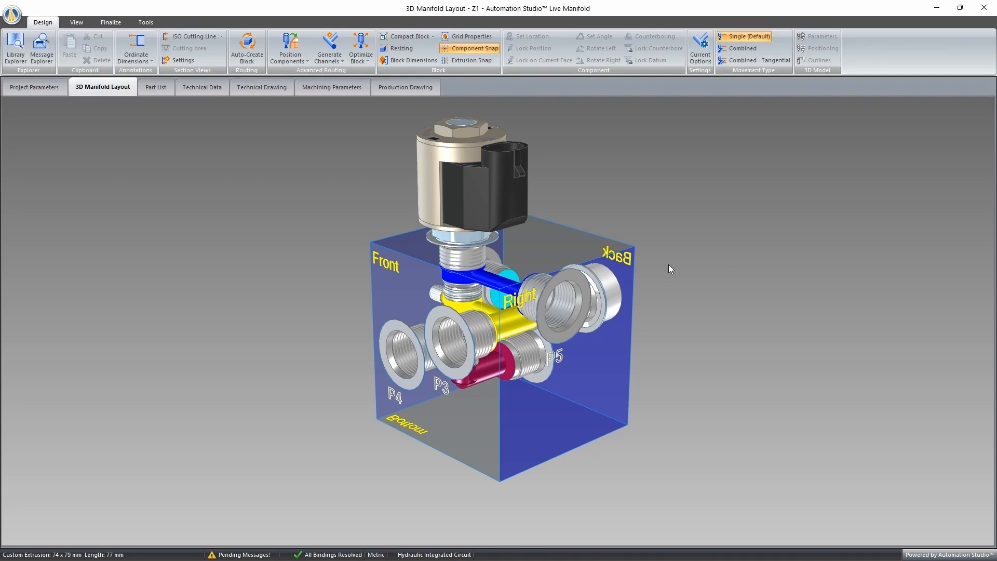
{"action": "mouse_move", "coordinate": [561, 300]}
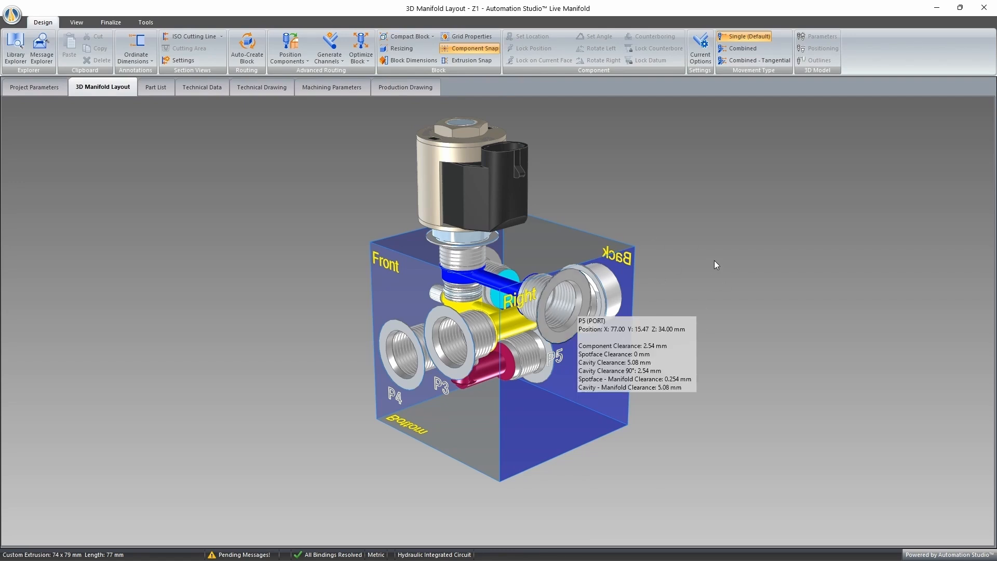
{"action": "left_click_drag", "start_coordinate": [687, 279], "coordinate": [640, 263]}
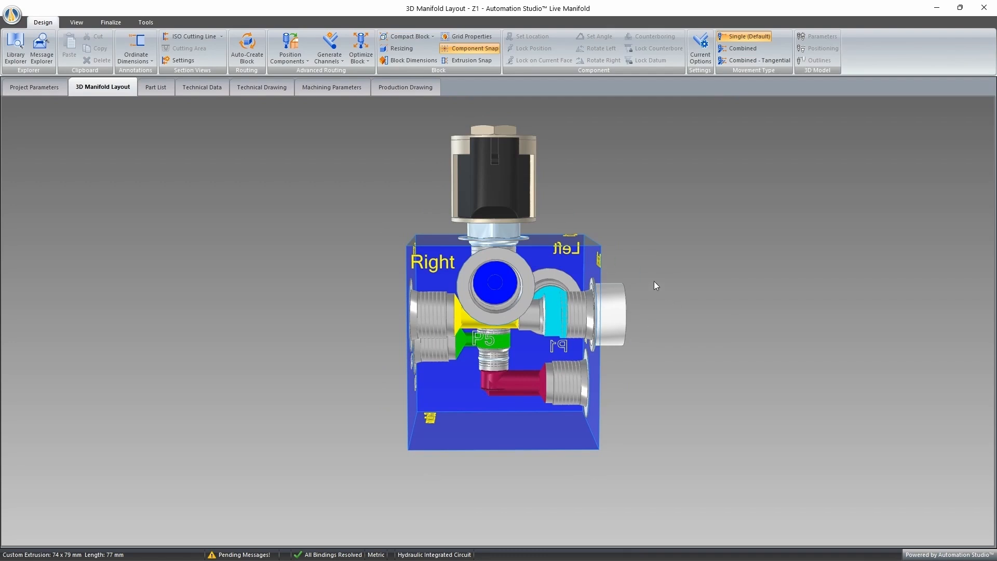
{"action": "right_click", "coordinate": [612, 295]}
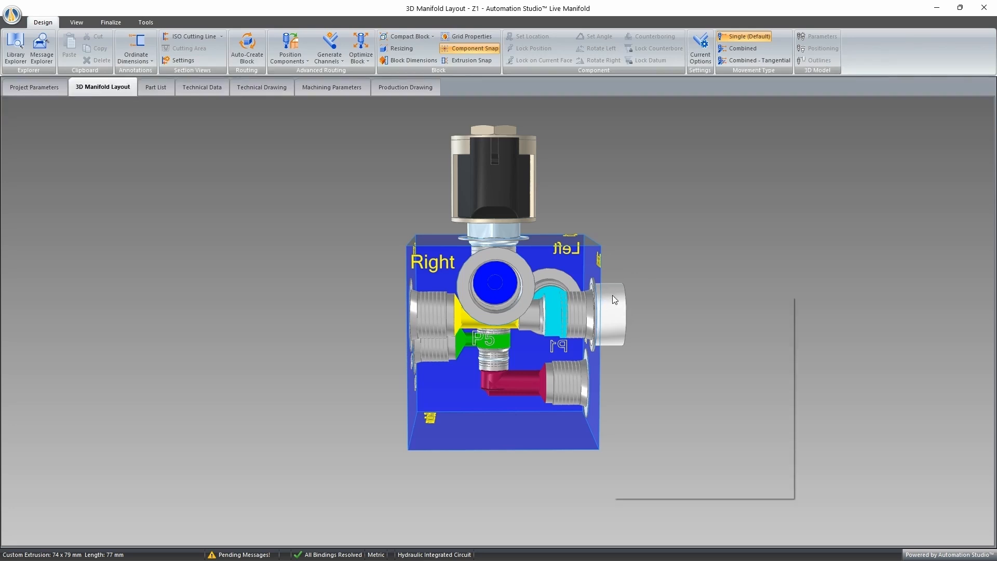
{"action": "left_click", "coordinate": [668, 338]}
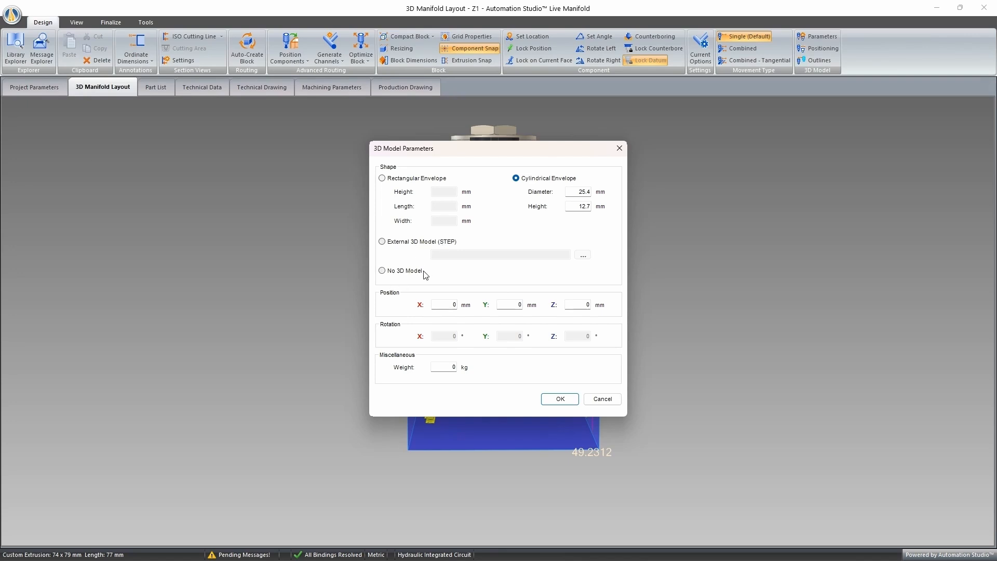
{"action": "left_click_drag", "start_coordinate": [489, 153], "coordinate": [759, 155]}
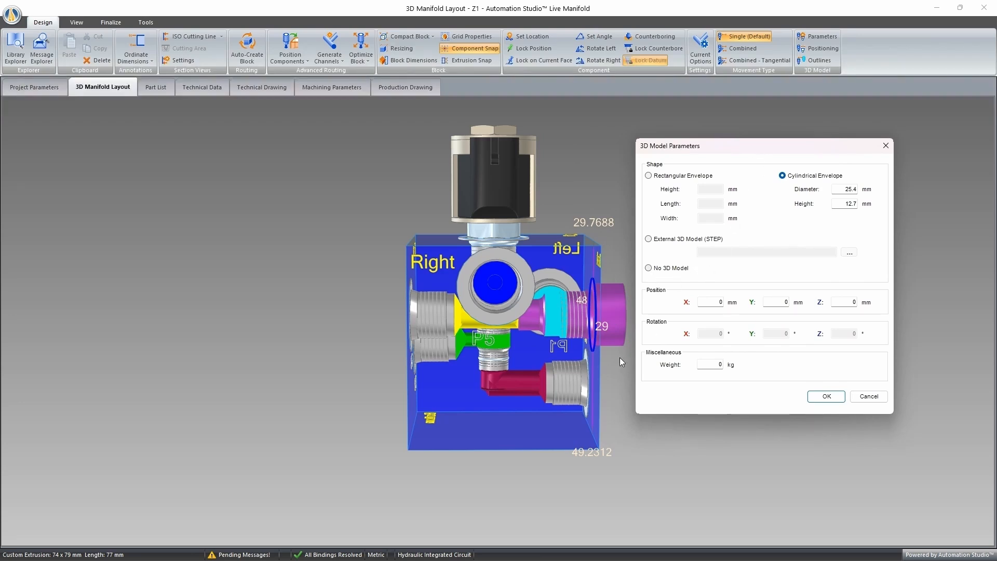
{"action": "left_click", "coordinate": [662, 240]}
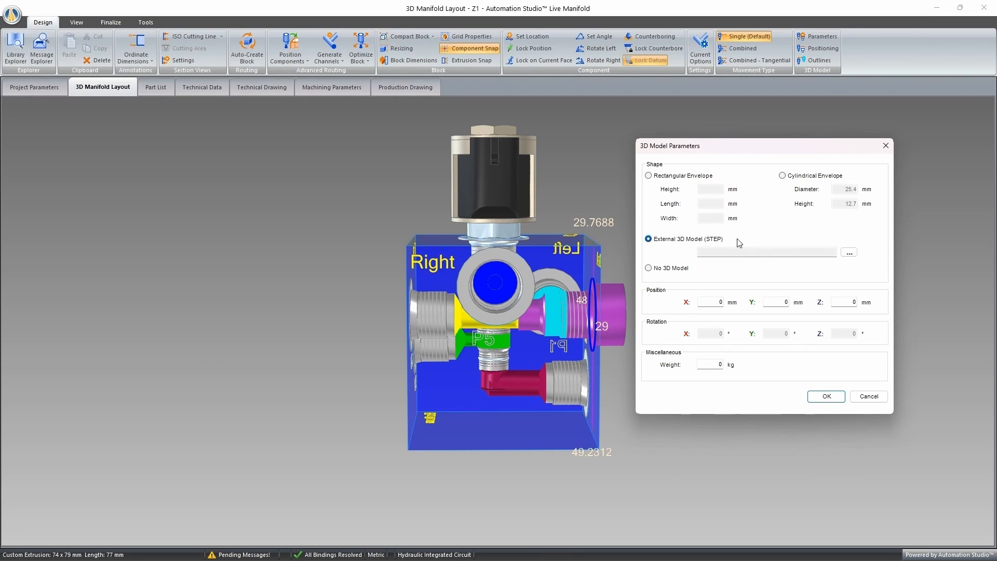
{"action": "left_click", "coordinate": [847, 253]}
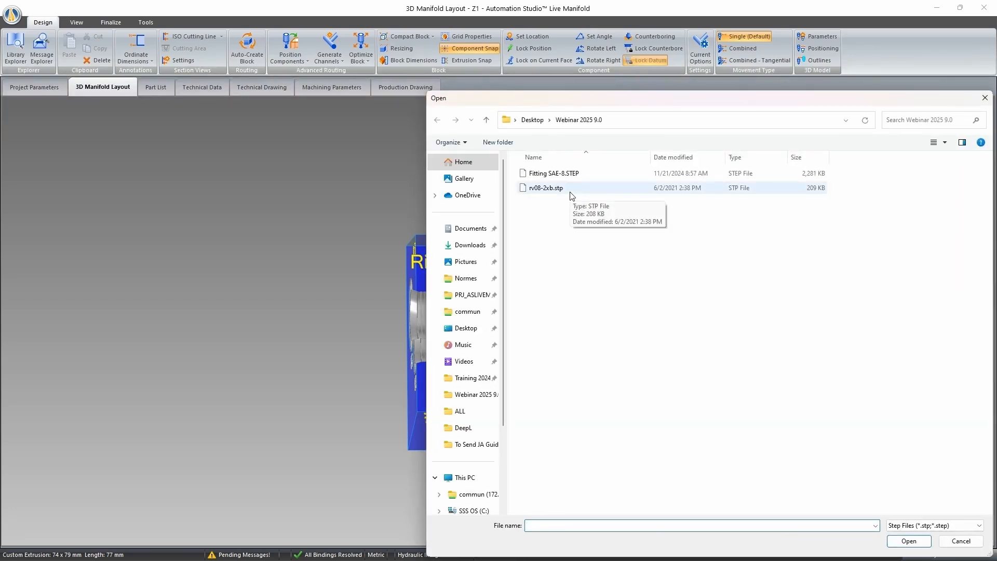
{"action": "double_click", "coordinate": [545, 188]}
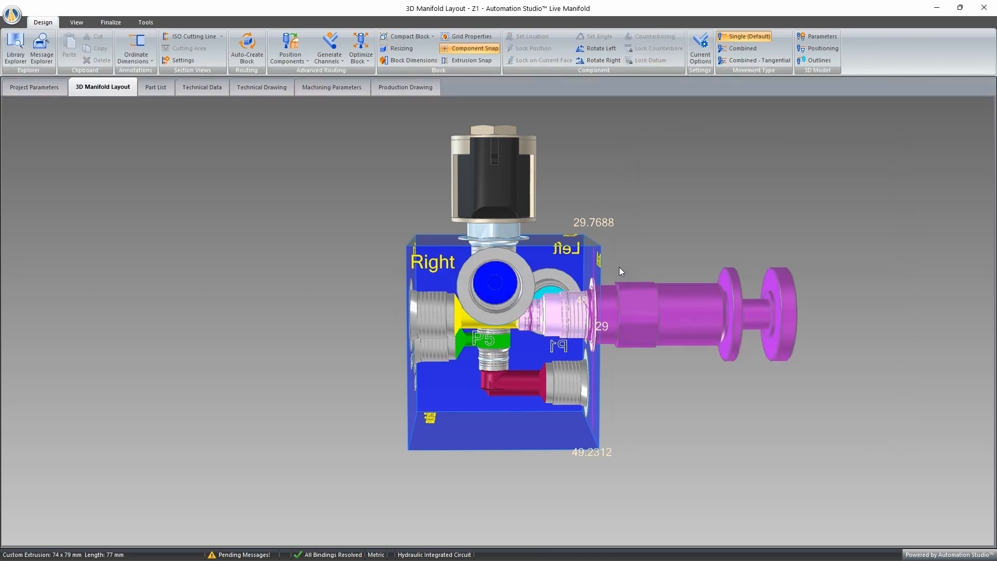
Step: Assign the external STEP model Fitting SAE-8.STEP to port P5 on the manifold's Right face
{"action": "left_click_drag", "start_coordinate": [705, 245], "coordinate": [664, 242]}
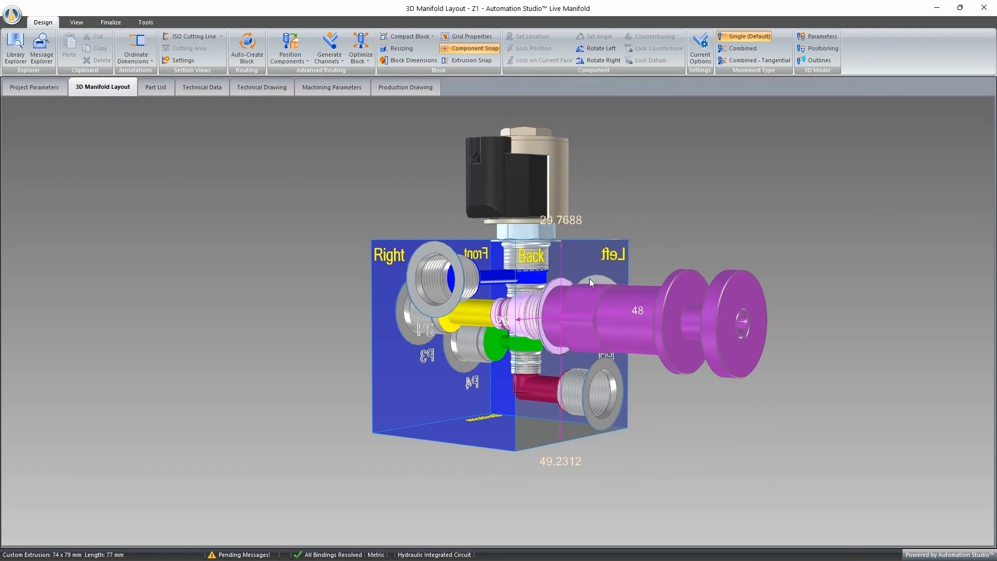
{"action": "mouse_move", "coordinate": [587, 275]}
{"action": "left_click_drag", "start_coordinate": [689, 218], "coordinate": [696, 231]}
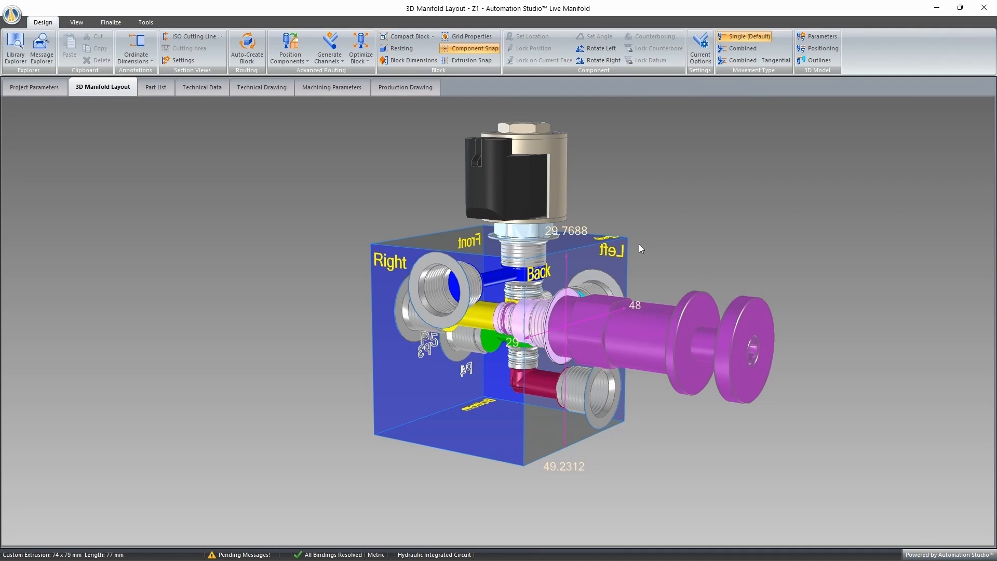
{"action": "left_click_drag", "start_coordinate": [621, 261], "coordinate": [613, 237]}
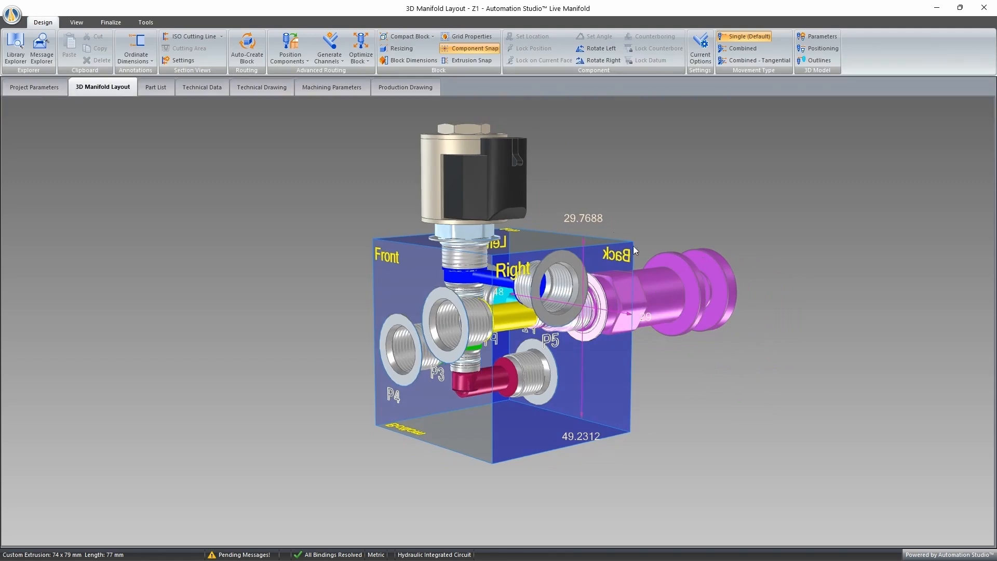
{"action": "right_click", "coordinate": [569, 255]}
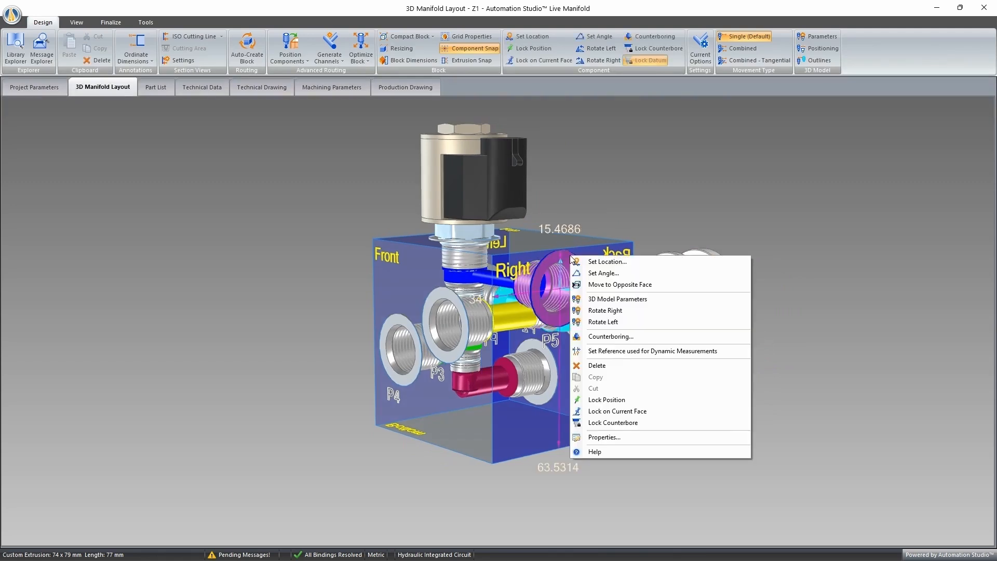
{"action": "left_click", "coordinate": [615, 300]}
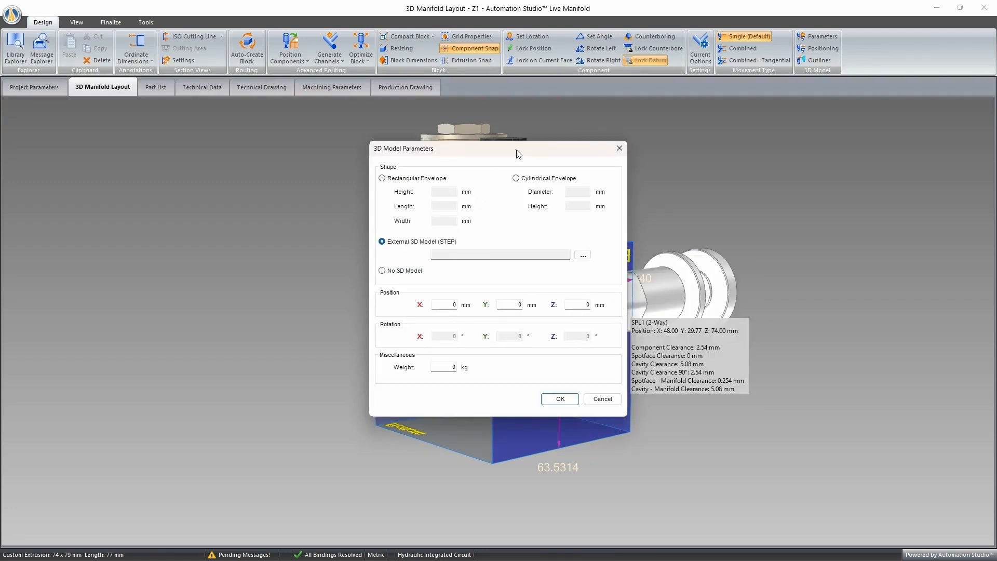
{"action": "left_click_drag", "start_coordinate": [514, 156], "coordinate": [775, 151]}
{"action": "left_click", "coordinate": [842, 252]}
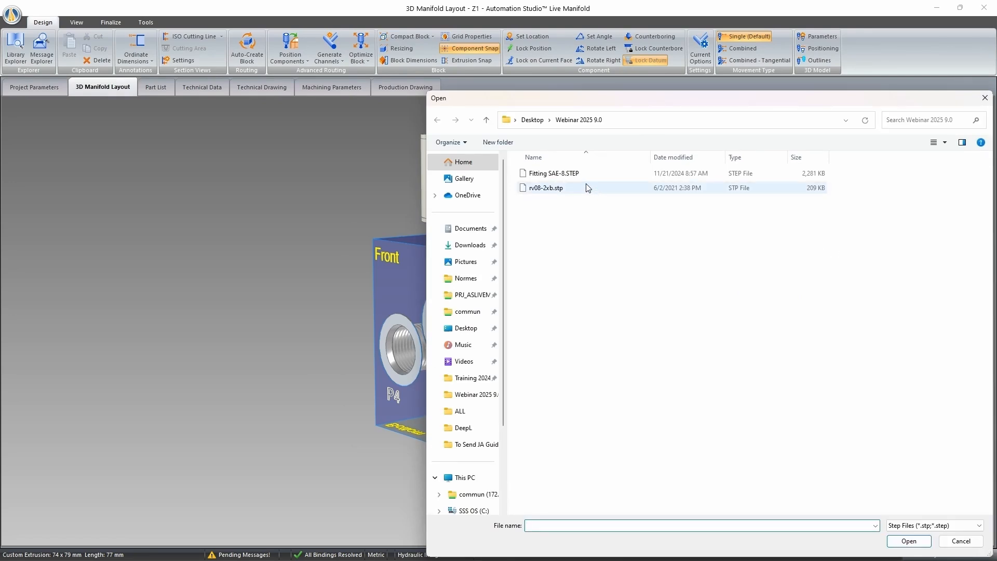
{"action": "double_click", "coordinate": [577, 175]}
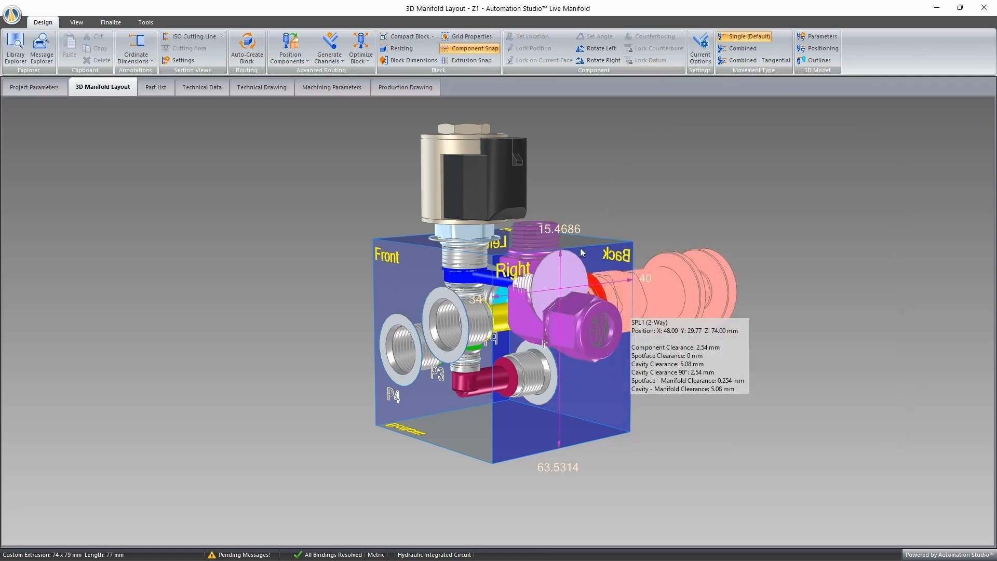
Step: In 3D model positioning, face the Front side of the block and rotate the P5 fitting left once
{"action": "mouse_move", "coordinate": [670, 230]}
{"action": "left_mouse_down"}
{"action": "mouse_move", "coordinate": [736, 220]}
{"action": "mouse_move", "coordinate": [674, 229]}
{"action": "left_mouse_up"}
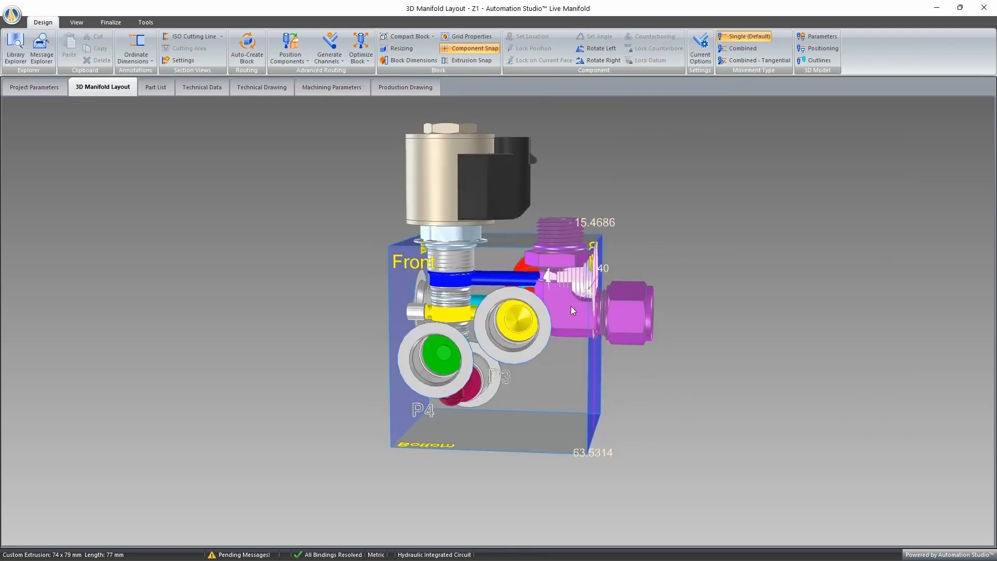
{"action": "left_click_drag", "start_coordinate": [625, 273], "coordinate": [616, 238]}
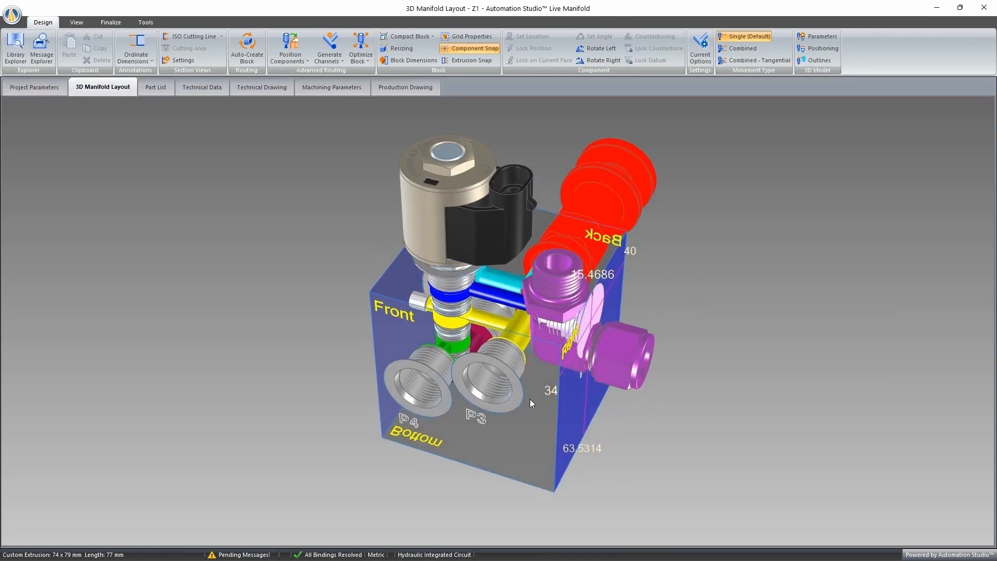
{"action": "left_click_drag", "start_coordinate": [661, 356], "coordinate": [683, 348]}
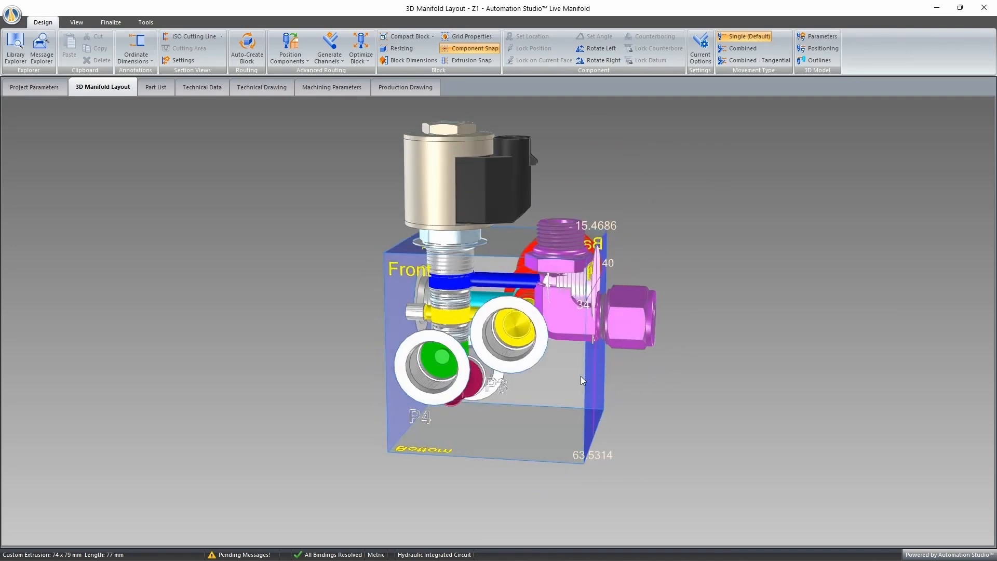
{"action": "mouse_move", "coordinate": [629, 318]}
{"action": "left_click", "coordinate": [818, 48]}
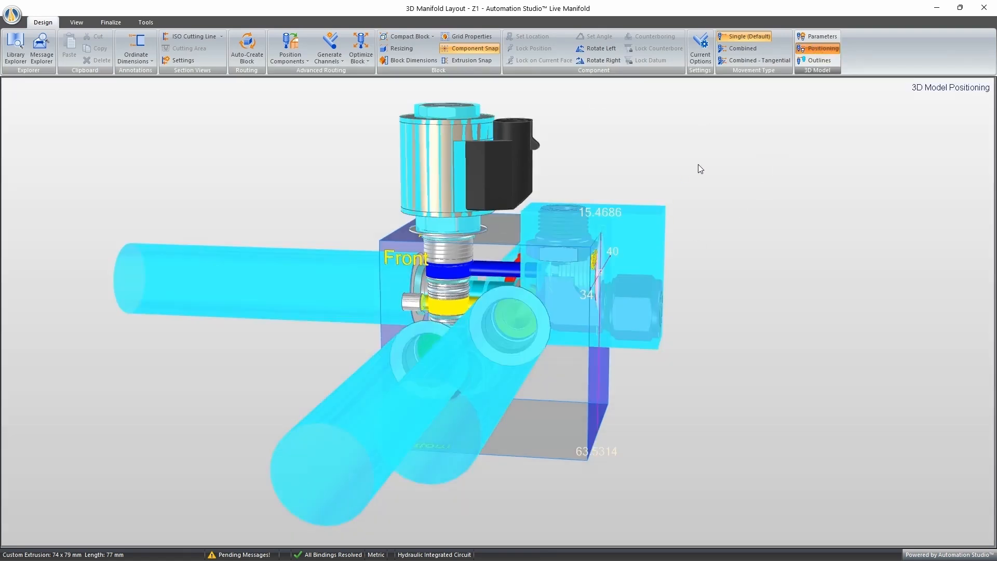
{"action": "double_click", "coordinate": [565, 374]}
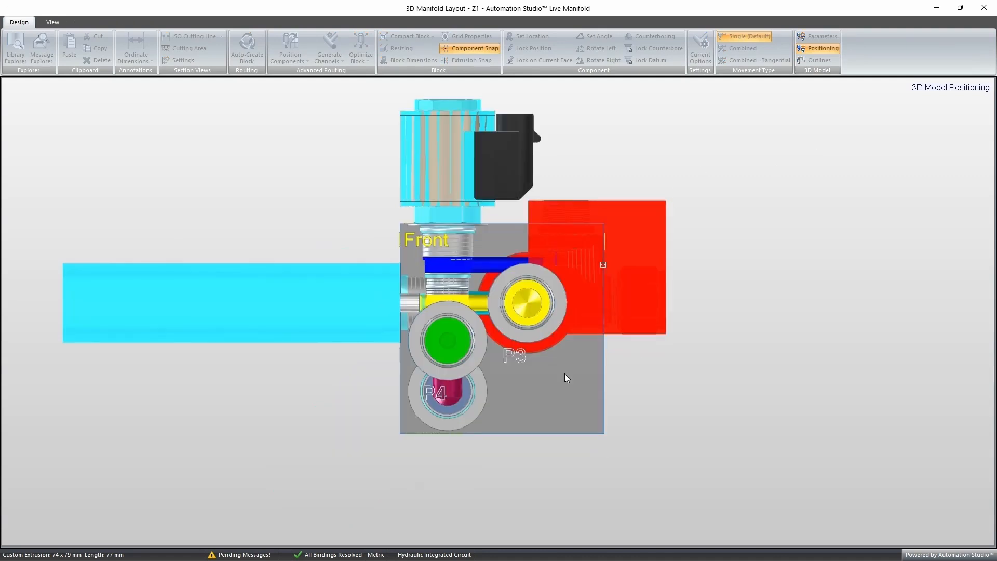
{"action": "left_click", "coordinate": [647, 303]}
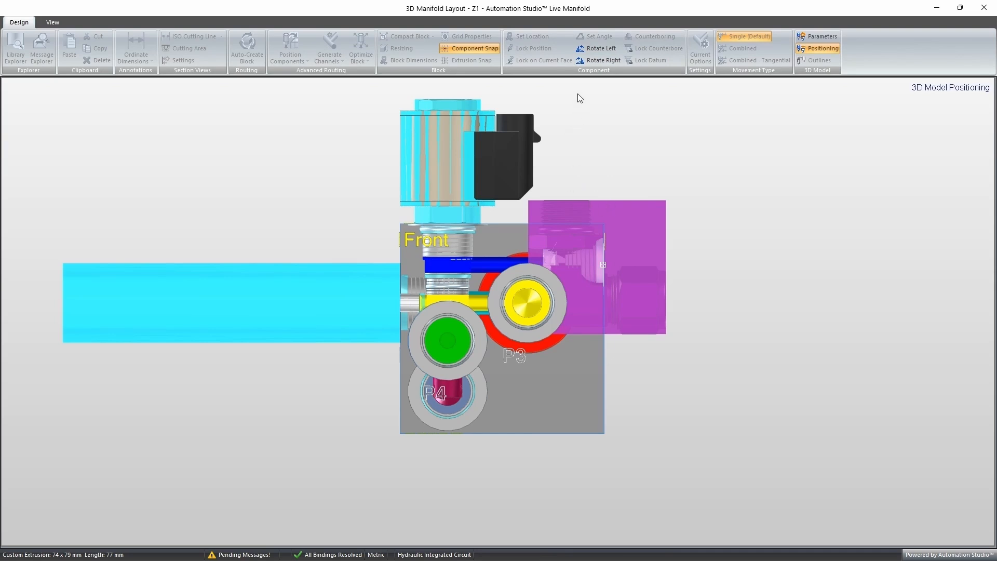
{"action": "left_click", "coordinate": [592, 50]}
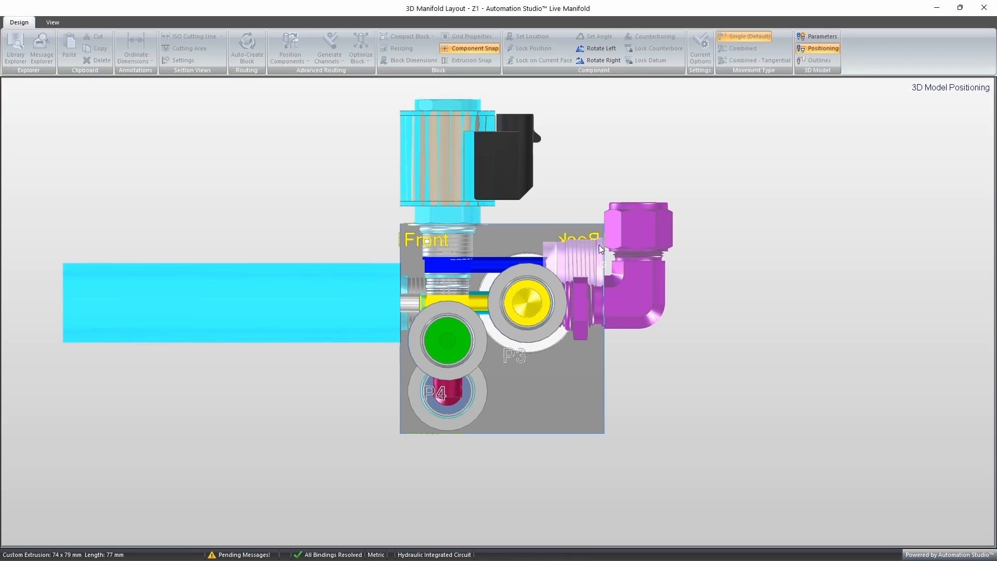
Step: Move the P5 fitting so its thread sits in the port cavity and its hex rests on the Right face, and leave 3D model positioning
{"action": "scroll", "coordinate": [590, 297], "scroll_direction": "up", "scroll_amount": 5}
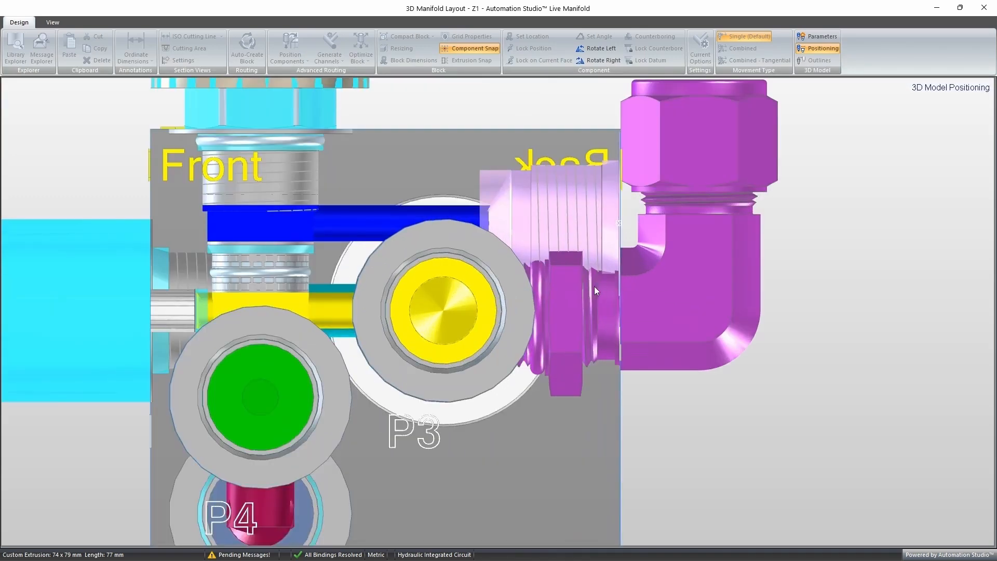
{"action": "left_click_drag", "start_coordinate": [567, 302], "coordinate": [640, 219]}
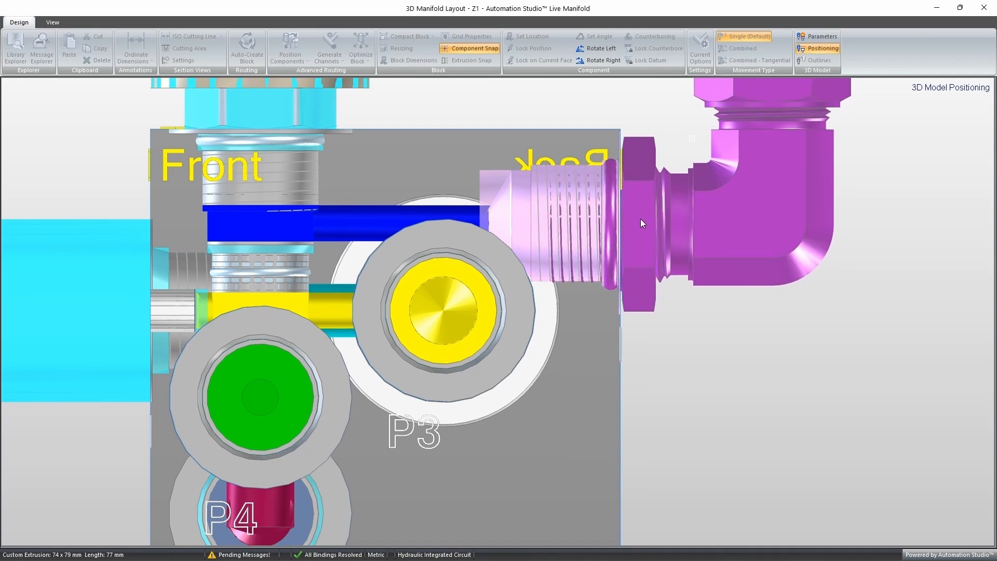
{"action": "left_click_drag", "start_coordinate": [862, 251], "coordinate": [777, 266]}
{"action": "scroll", "coordinate": [749, 260], "scroll_direction": "down", "scroll_amount": 5}
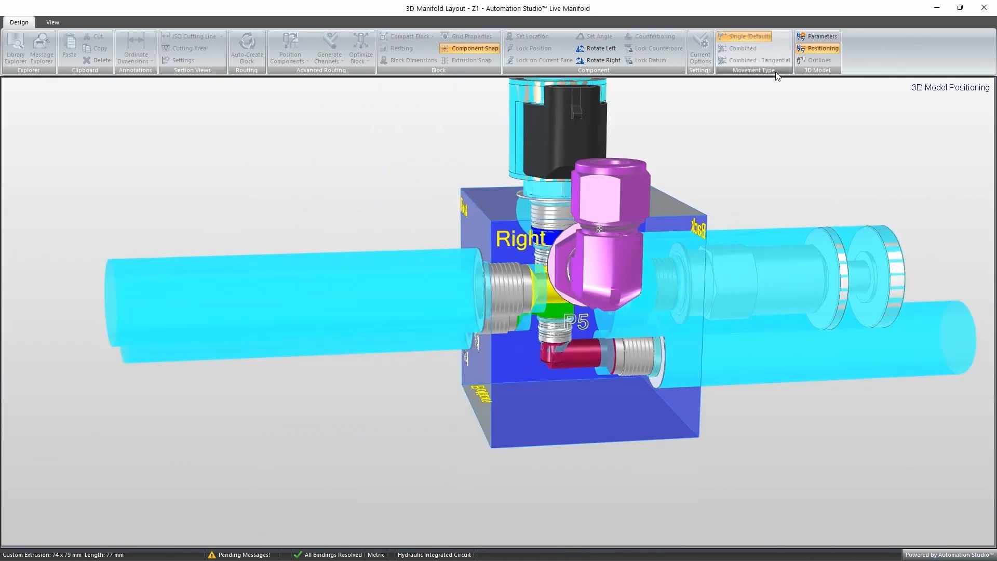
{"action": "left_click", "coordinate": [814, 51]}
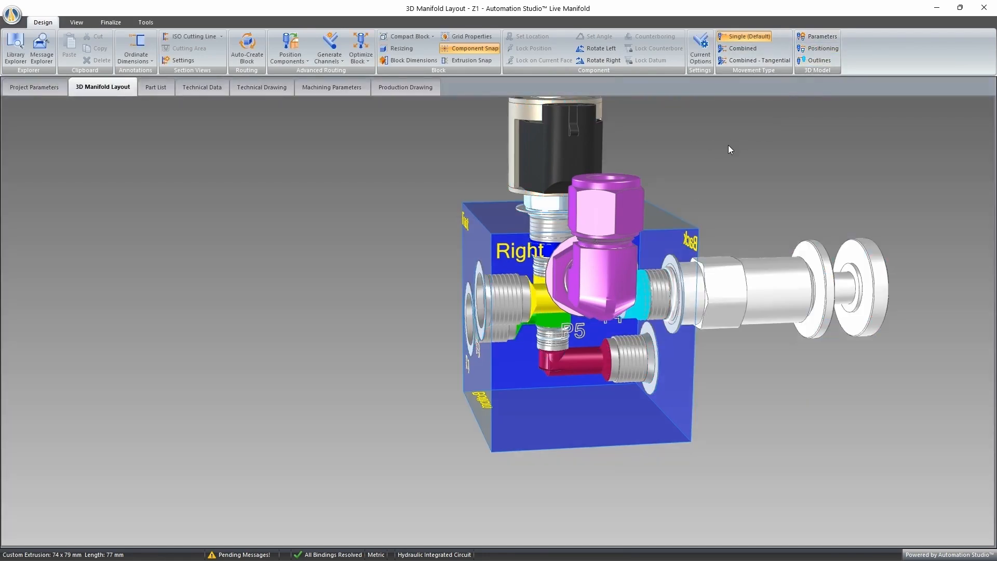
Step: Show the component outlines in the manifold layout, examine the envelope around the P5 fitting, and hide the outlines again
{"action": "left_click_drag", "start_coordinate": [758, 178], "coordinate": [822, 184]}
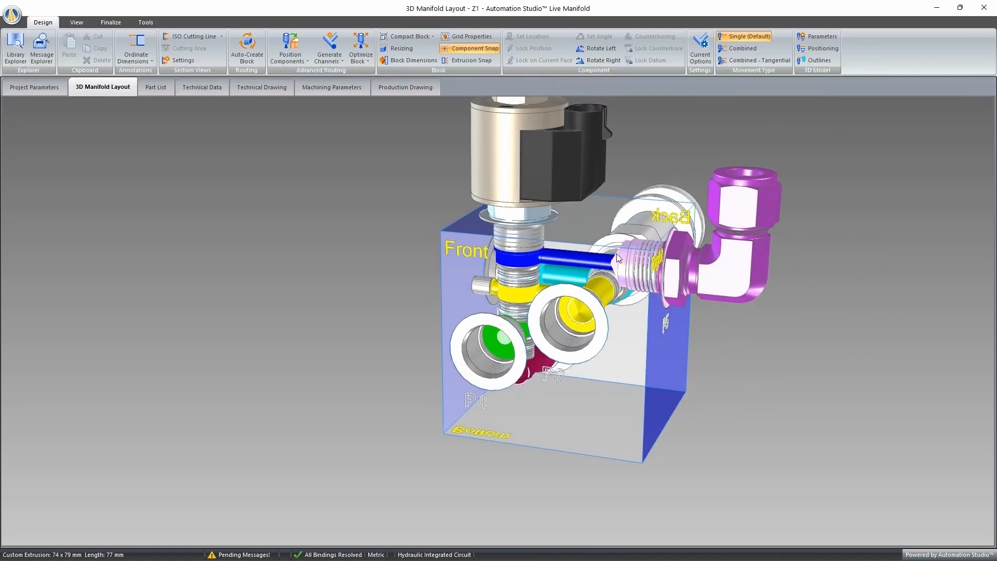
{"action": "mouse_move", "coordinate": [519, 180]}
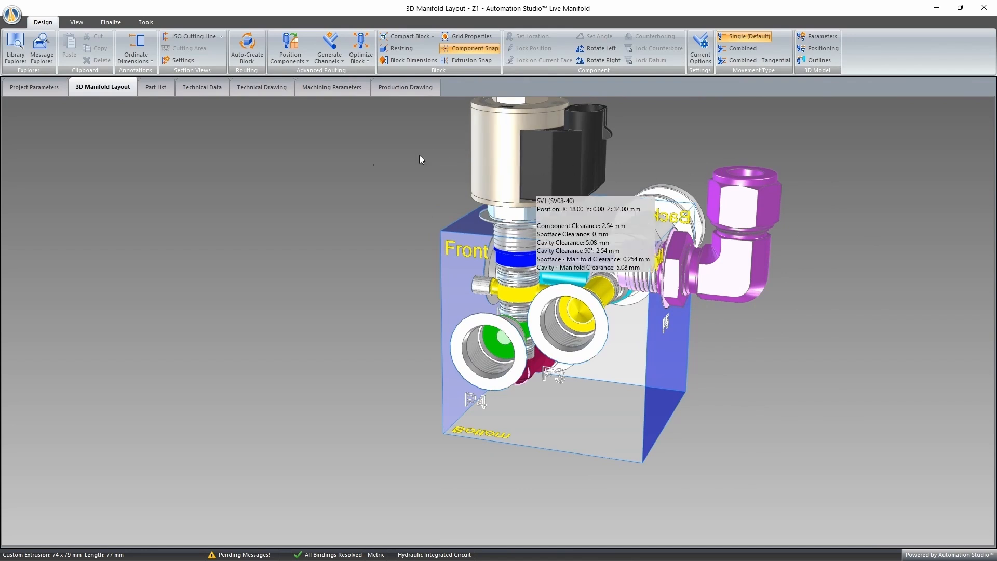
{"action": "left_click", "coordinate": [76, 23]}
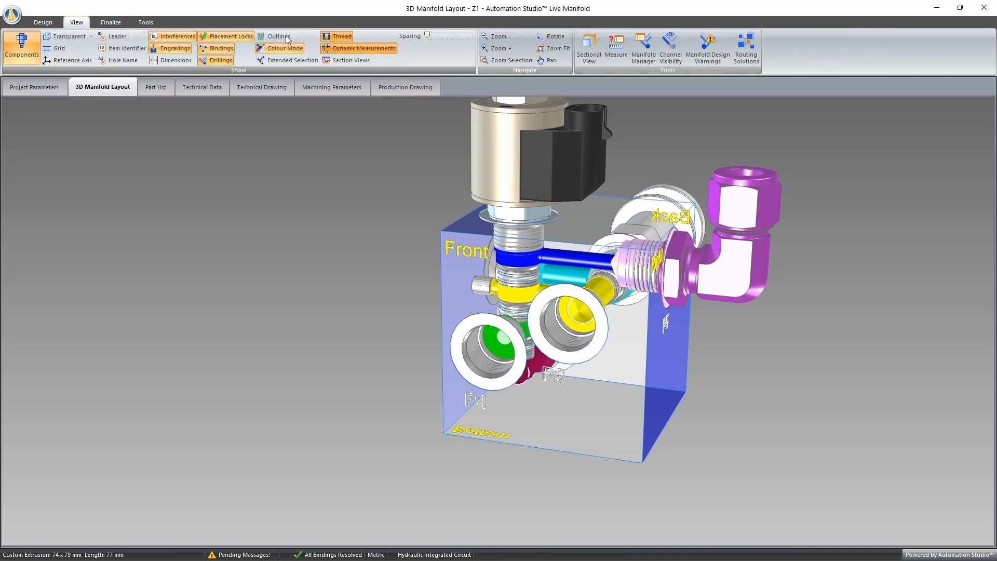
{"action": "left_click", "coordinate": [272, 37]}
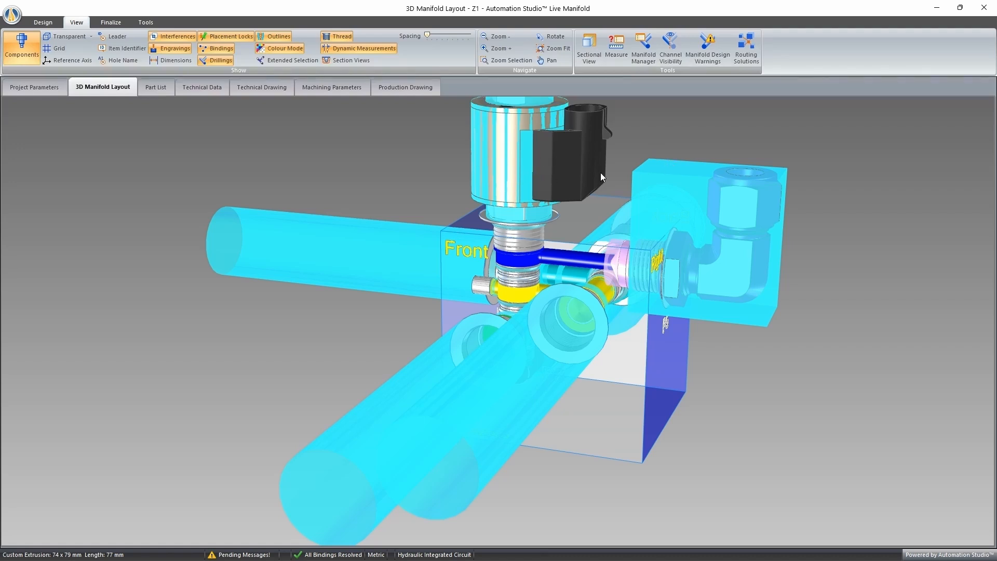
{"action": "left_click_drag", "start_coordinate": [656, 161], "coordinate": [709, 155]}
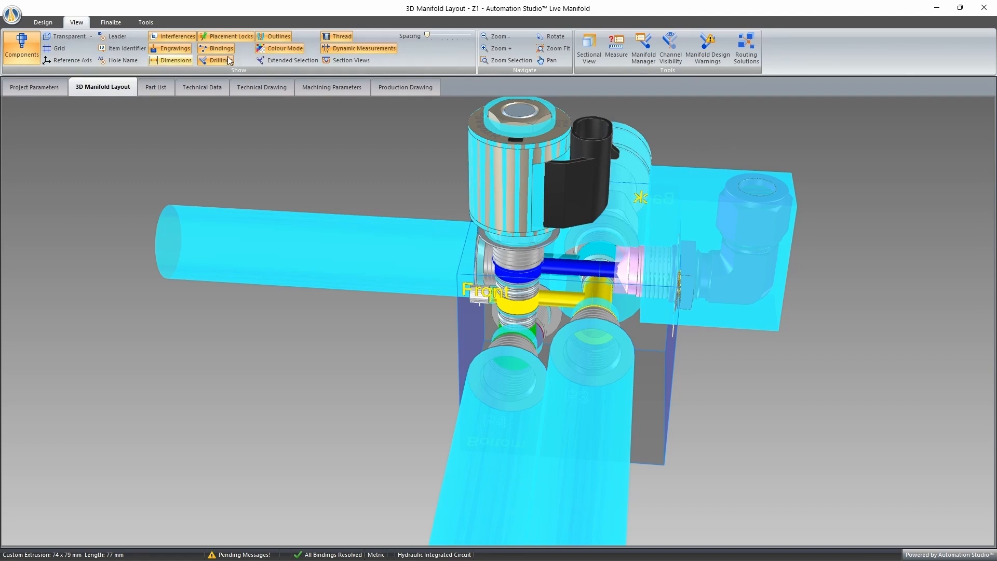
{"action": "left_click", "coordinate": [285, 38]}
Step: In outline positioning, resize the P5 fitting's box outline to start at the manifold's Right face and extend outward beyond the fitting
{"action": "left_click", "coordinate": [43, 22]}
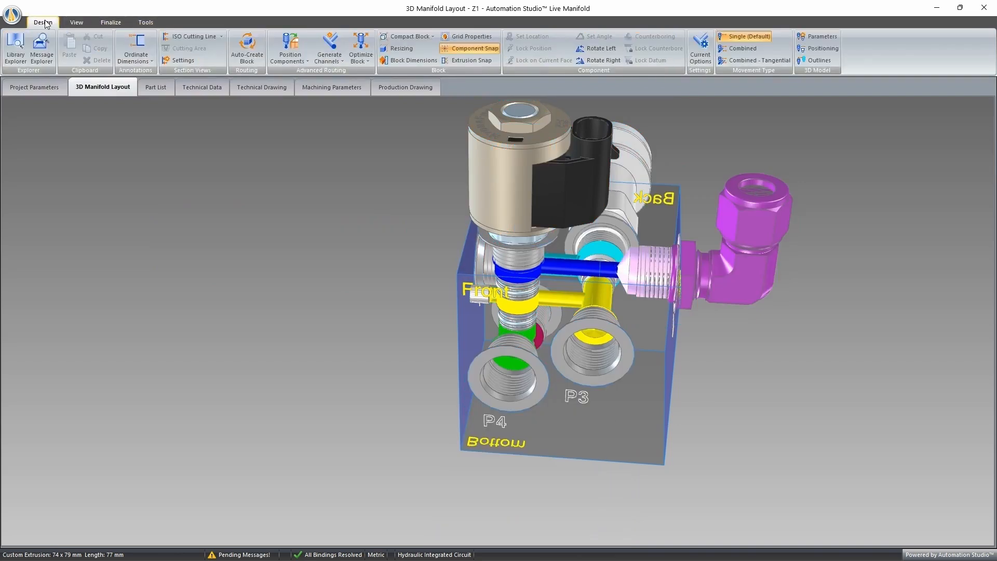
{"action": "left_click", "coordinate": [823, 48]}
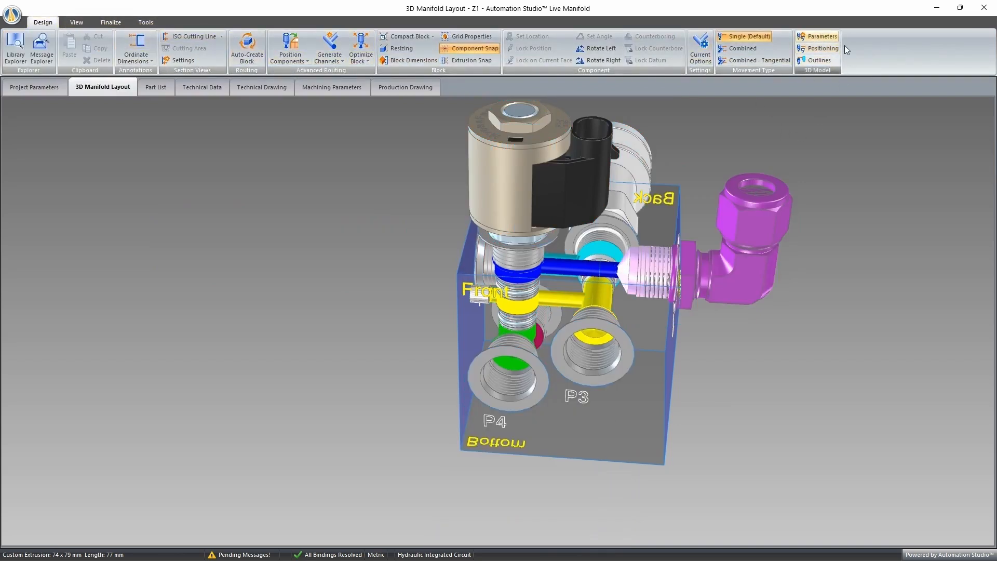
{"action": "left_click", "coordinate": [813, 62]}
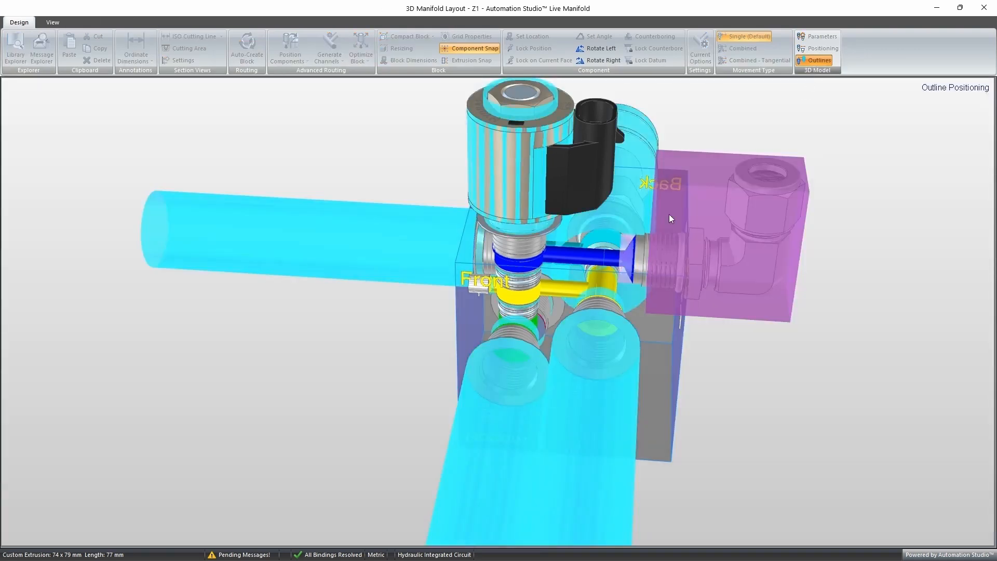
{"action": "left_click", "coordinate": [668, 355]}
{"action": "double_click", "coordinate": [669, 354]}
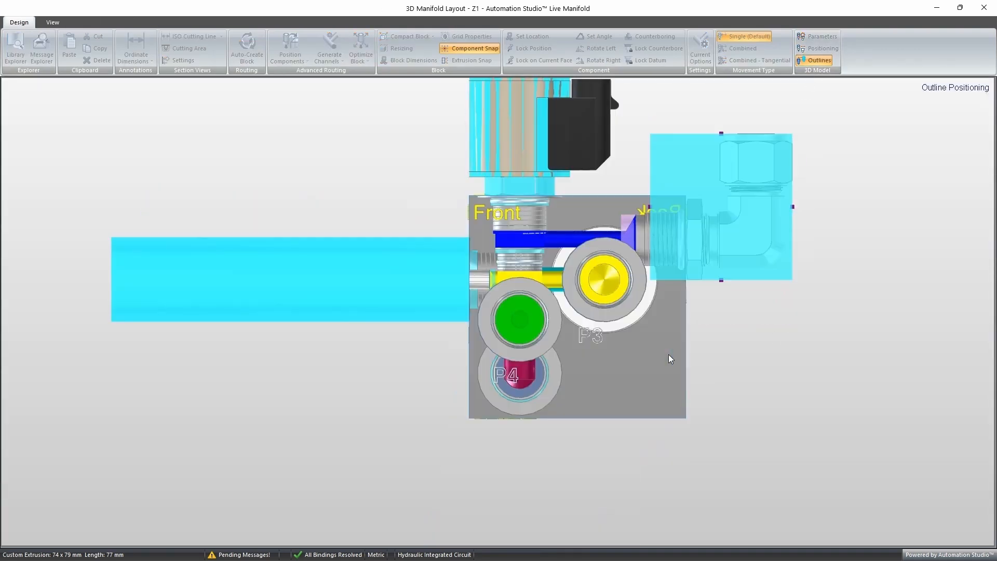
{"action": "scroll", "coordinate": [663, 201], "scroll_direction": "up", "scroll_amount": 3}
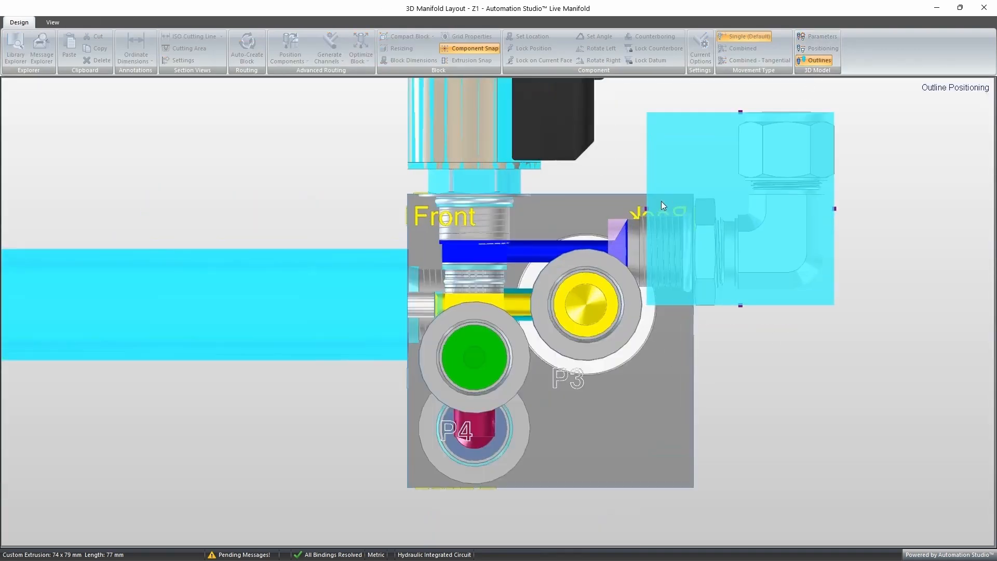
{"action": "left_click_drag", "start_coordinate": [640, 209], "coordinate": [704, 211]}
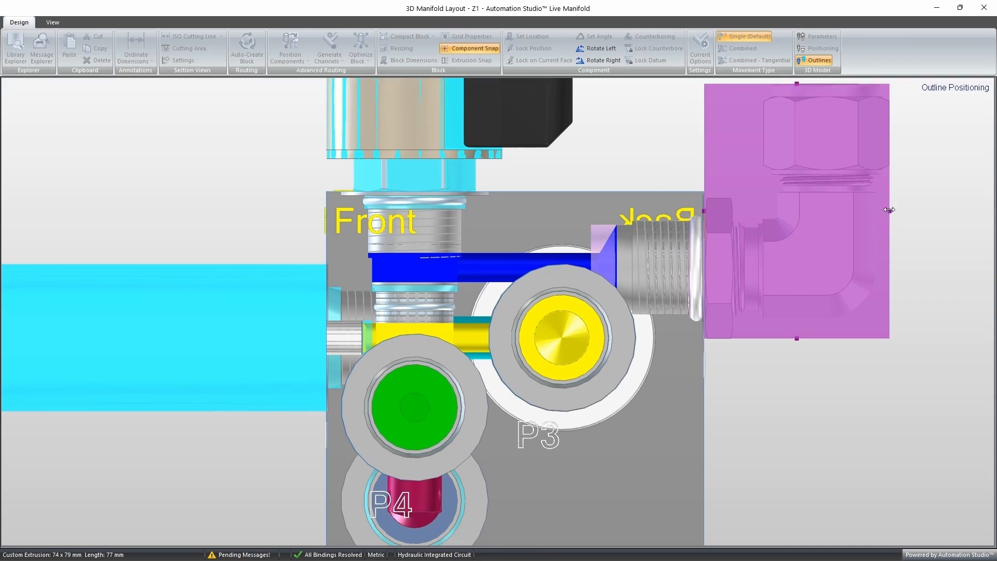
{"action": "left_click_drag", "start_coordinate": [889, 209], "coordinate": [929, 210]}
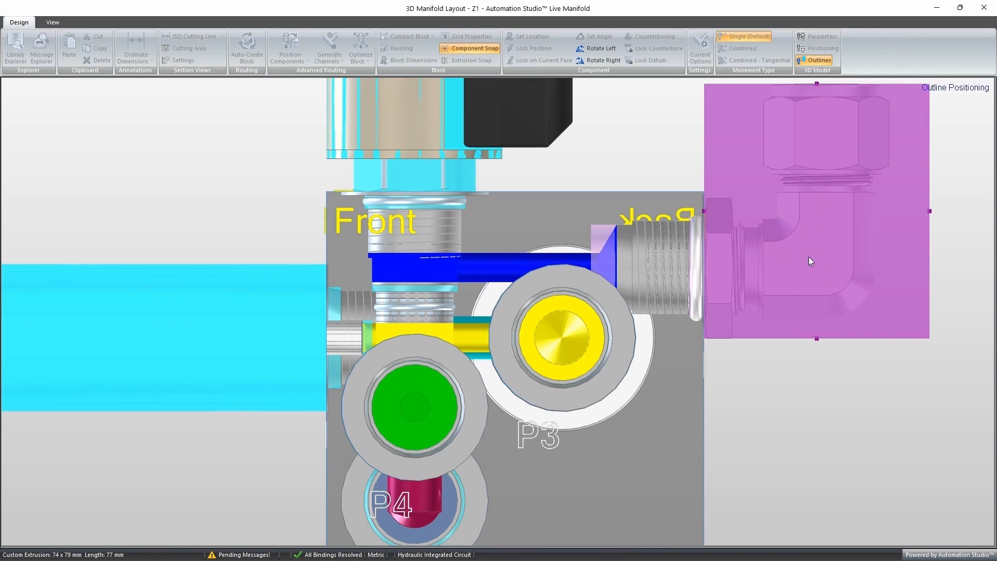
Step: Check the commands for adding cylinder- and box-shaped outlines, leave outline positioning and inspect the manifold with its fitting and valve models
{"action": "right_click", "coordinate": [758, 174]}
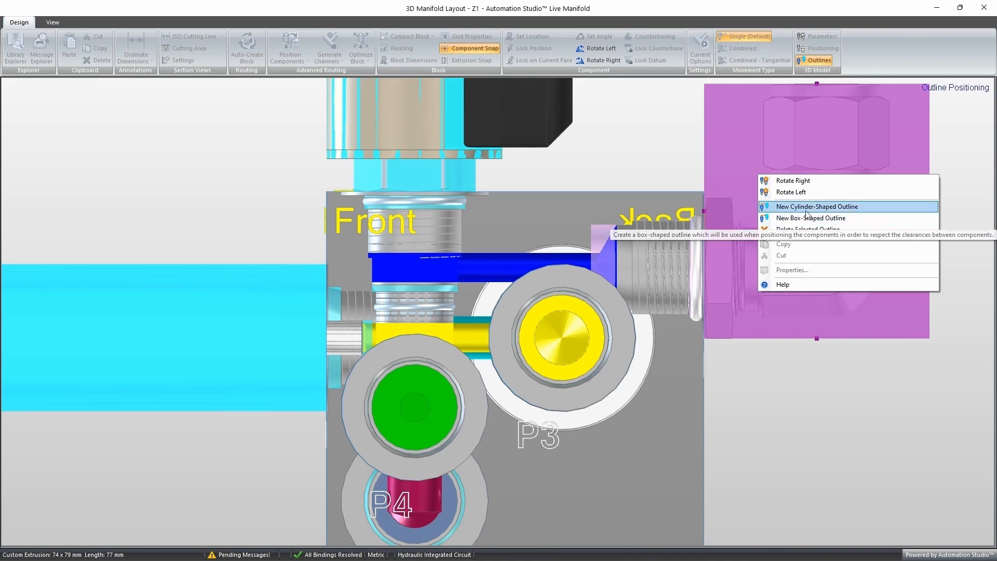
{"action": "left_click", "coordinate": [637, 148]}
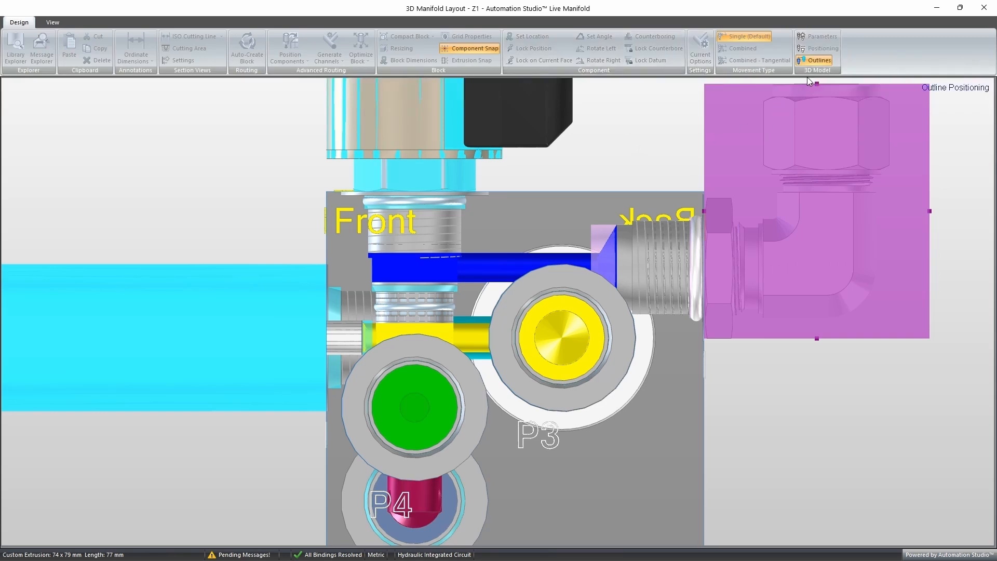
{"action": "left_click", "coordinate": [819, 61]}
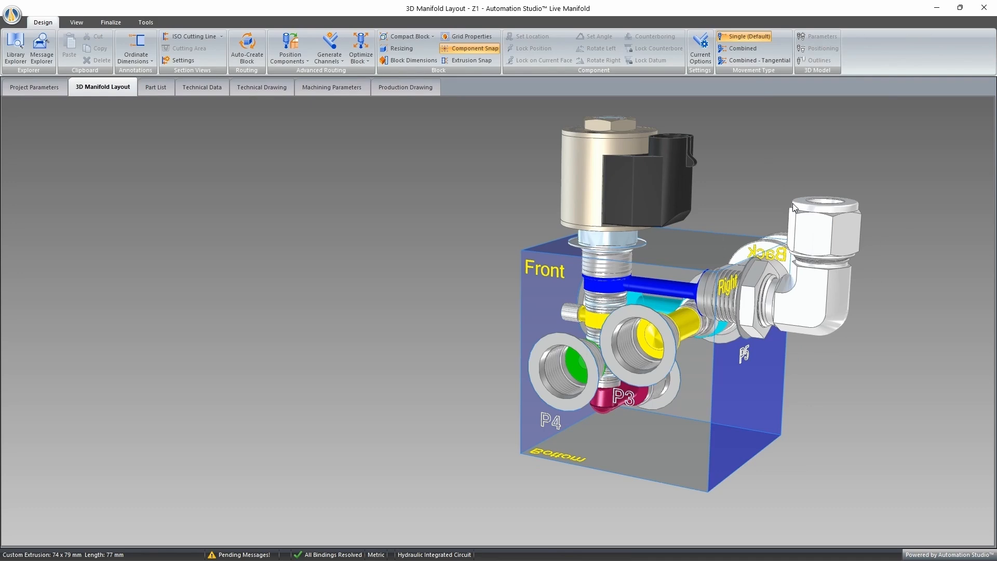
{"action": "left_click_drag", "start_coordinate": [889, 237], "coordinate": [797, 244]}
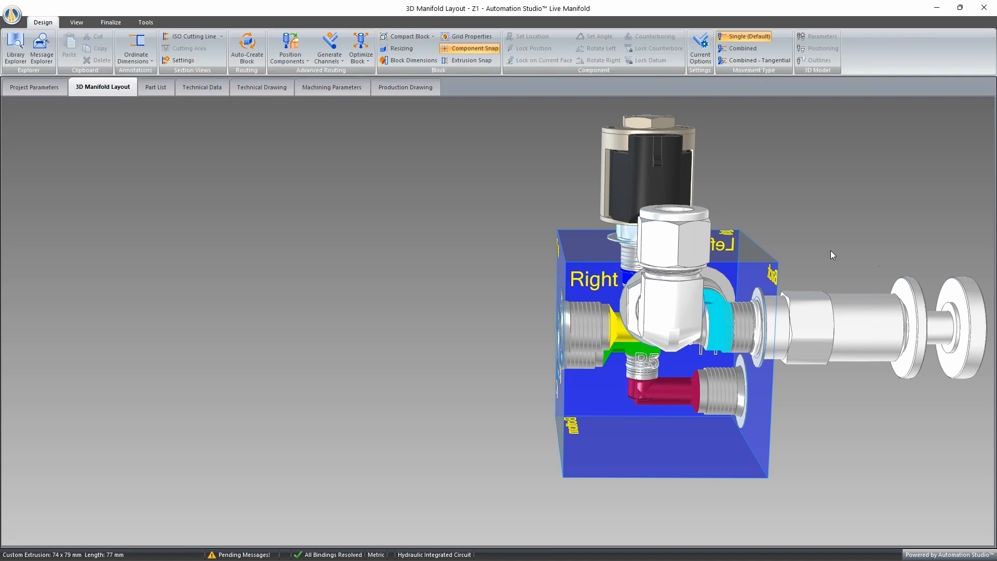
{"action": "left_click_drag", "start_coordinate": [786, 232], "coordinate": [854, 239]}
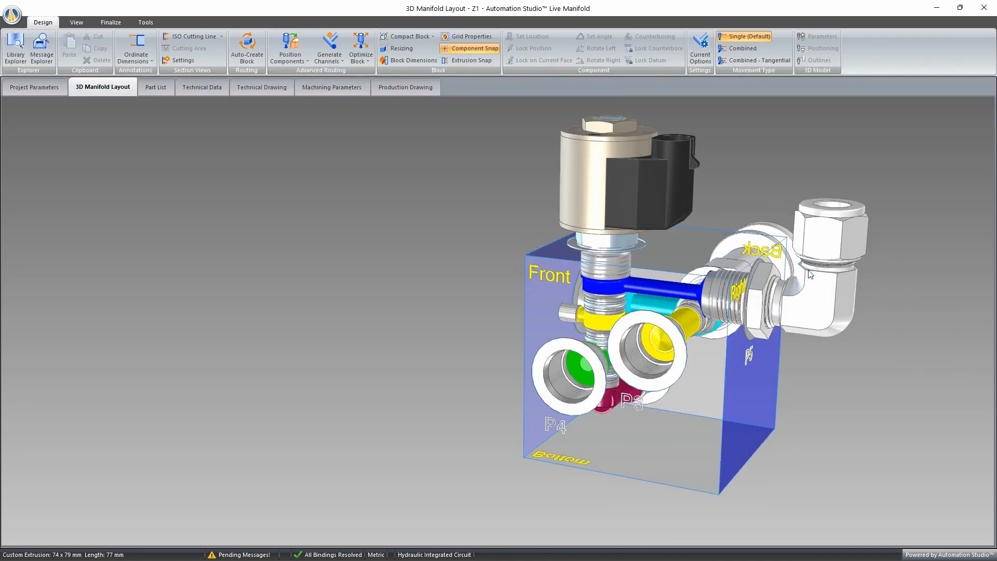
Step: Draw an ISO cutting line across the manifold's Top face, between the P5 fitting and the solenoid valve
{"action": "mouse_move", "coordinate": [788, 262]}
{"action": "mouse_move", "coordinate": [666, 212]}
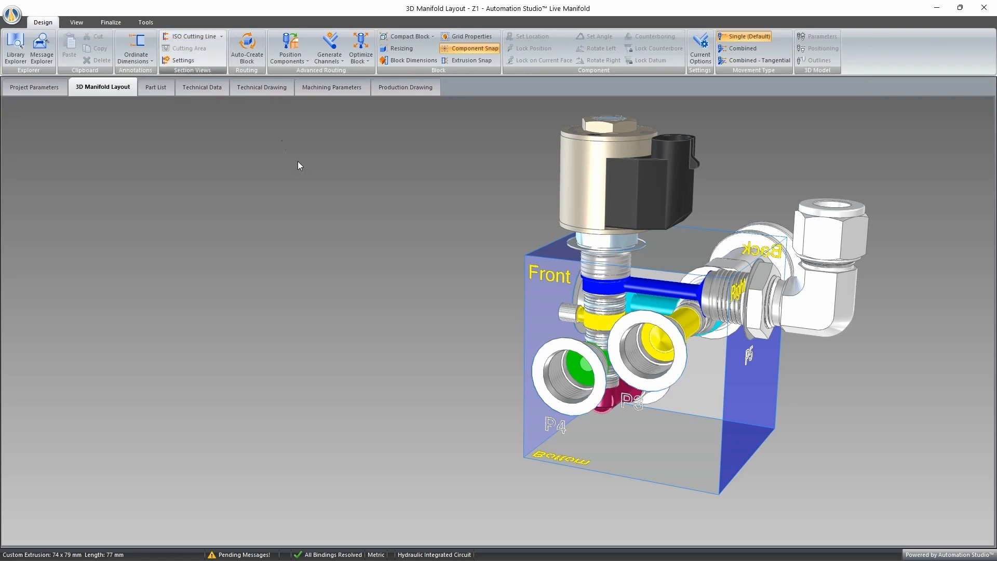
{"action": "left_click_drag", "start_coordinate": [319, 171], "coordinate": [445, 171]}
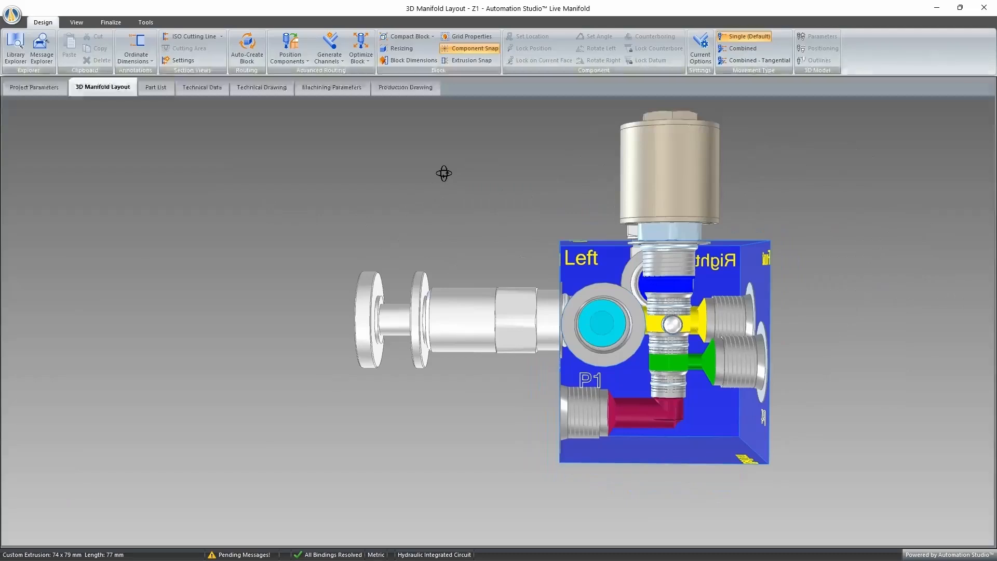
{"action": "left_click_drag", "start_coordinate": [699, 233], "coordinate": [739, 230]}
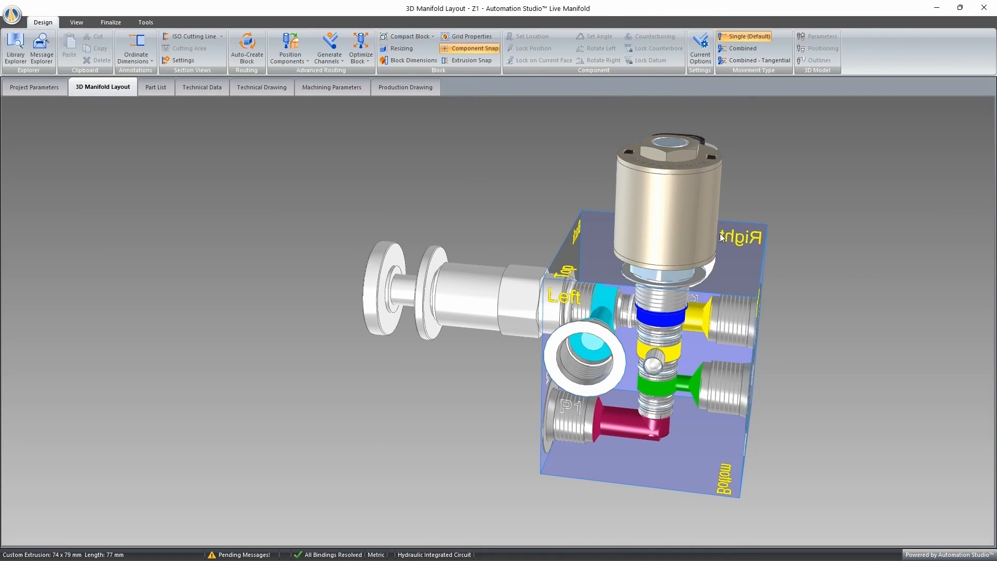
{"action": "left_click_drag", "start_coordinate": [791, 239], "coordinate": [806, 295]}
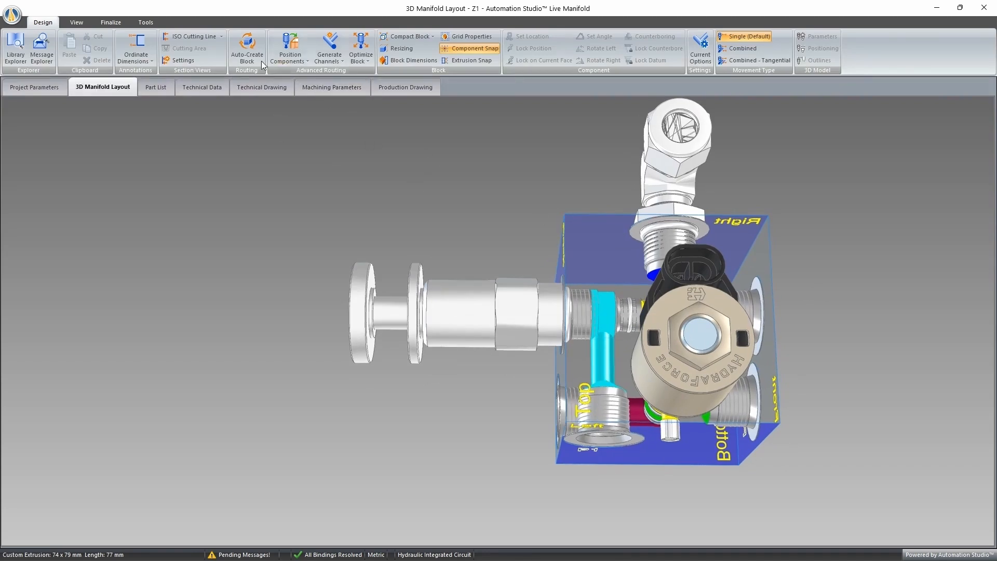
{"action": "left_click", "coordinate": [221, 36]}
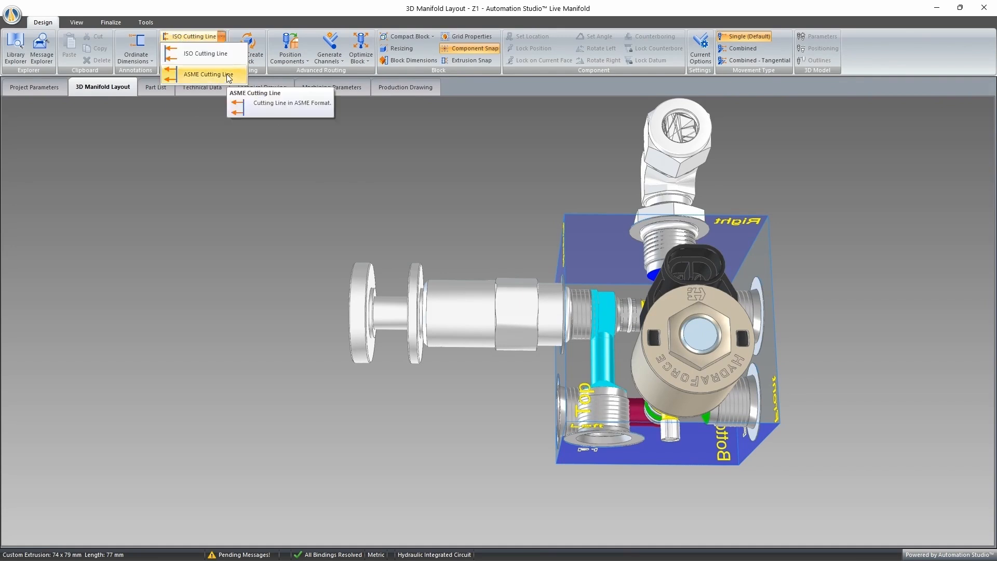
{"action": "left_click", "coordinate": [221, 37]}
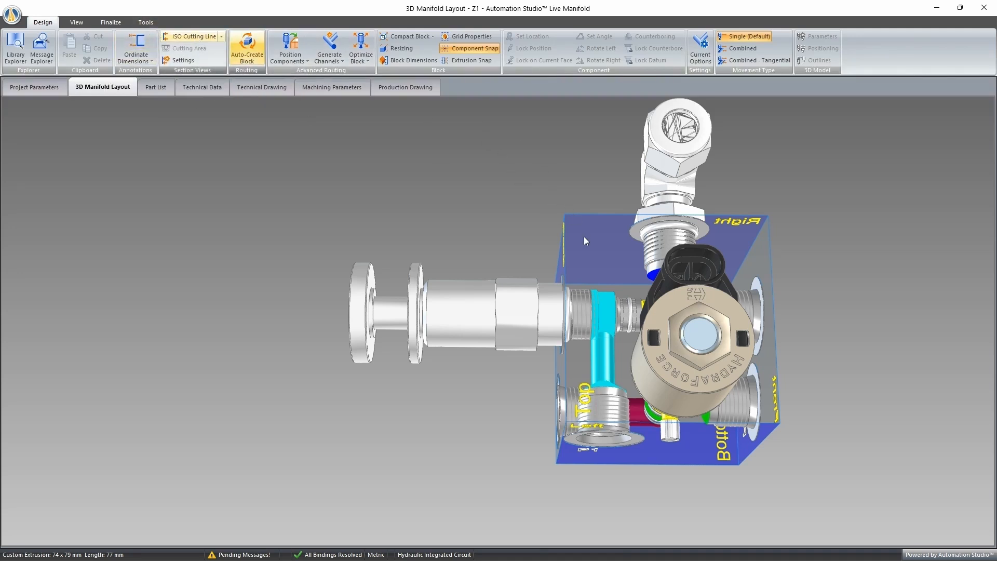
{"action": "left_click", "coordinate": [581, 251]}
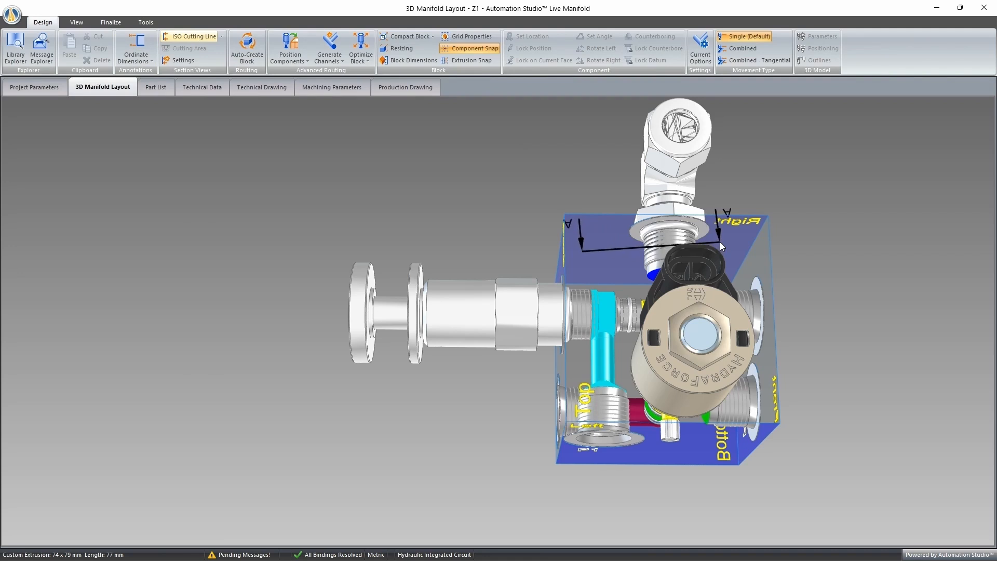
{"action": "left_click", "coordinate": [759, 268]}
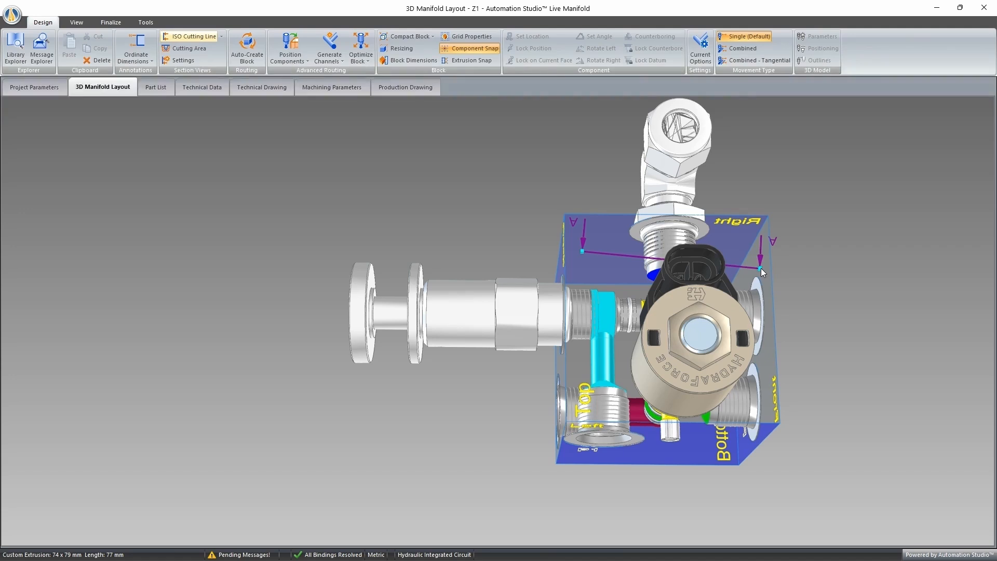
Step: Level the cutting line with the Top face's edges and move it through the centre of the SV1 valve
{"action": "mouse_move", "coordinate": [761, 269]}
{"action": "left_mouse_down"}
{"action": "mouse_move", "coordinate": [761, 232]}
{"action": "mouse_move", "coordinate": [762, 255]}
{"action": "mouse_move", "coordinate": [755, 229]}
{"action": "mouse_move", "coordinate": [757, 252]}
{"action": "mouse_move", "coordinate": [753, 229]}
{"action": "mouse_move", "coordinate": [737, 229]}
{"action": "mouse_move", "coordinate": [748, 260]}
{"action": "mouse_move", "coordinate": [739, 239]}
{"action": "mouse_move", "coordinate": [752, 254]}
{"action": "left_mouse_up"}
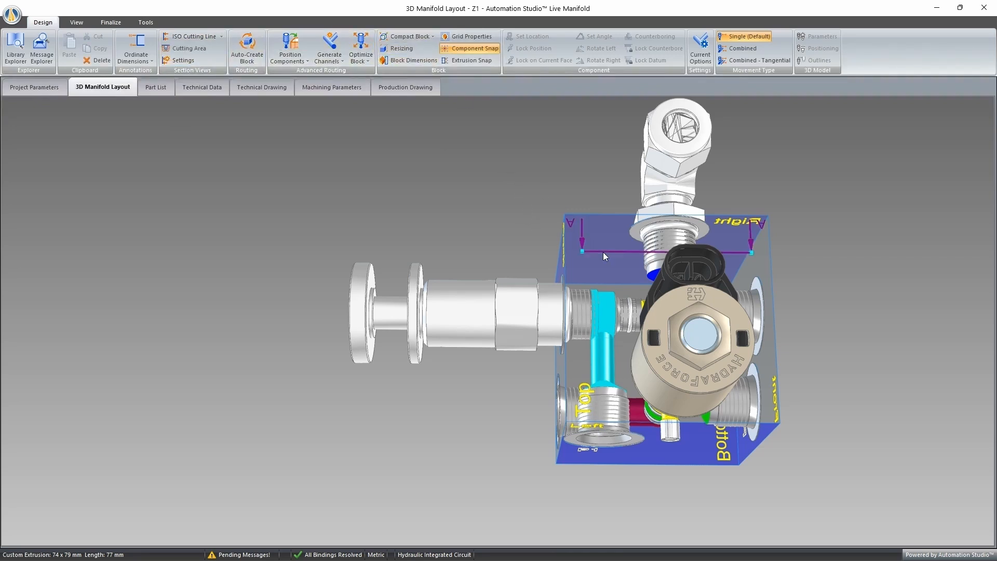
{"action": "double_click", "coordinate": [586, 269]}
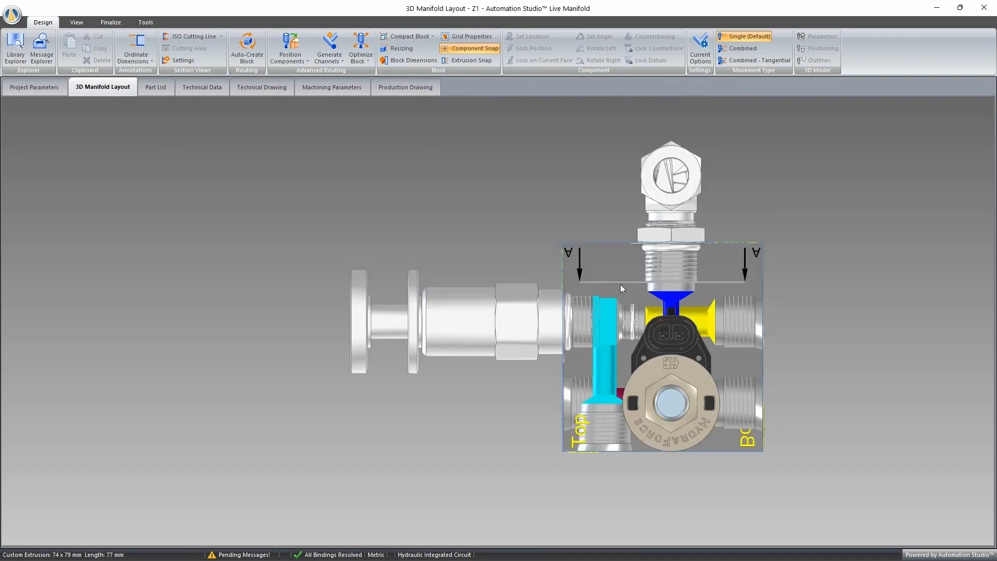
{"action": "left_click_drag", "start_coordinate": [619, 283], "coordinate": [626, 404]}
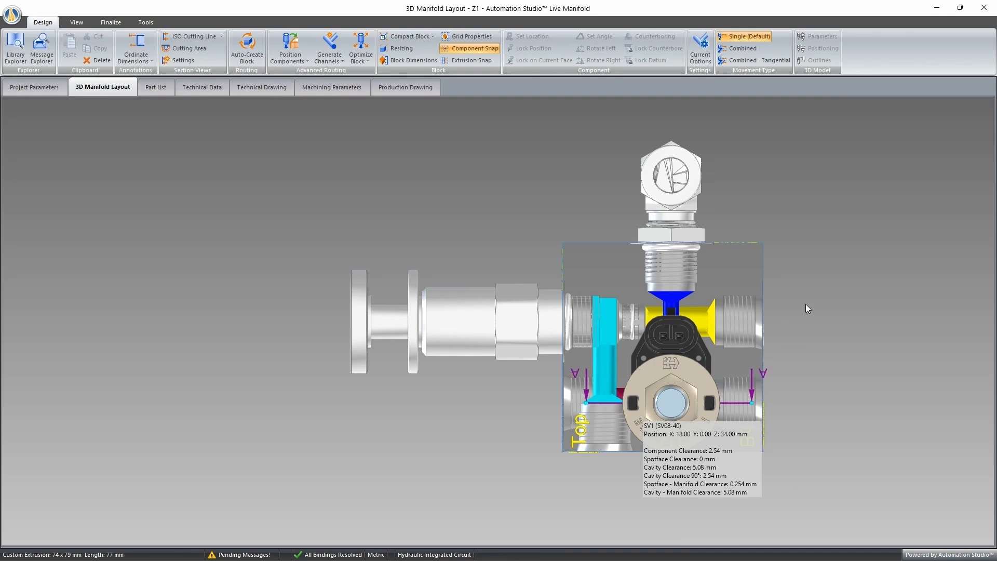
Step: Define the cutting area of section A-A as a pointed polygon from the cutting line around the SV1 cavity to the red channel
{"action": "left_click_drag", "start_coordinate": [808, 298], "coordinate": [795, 224]}
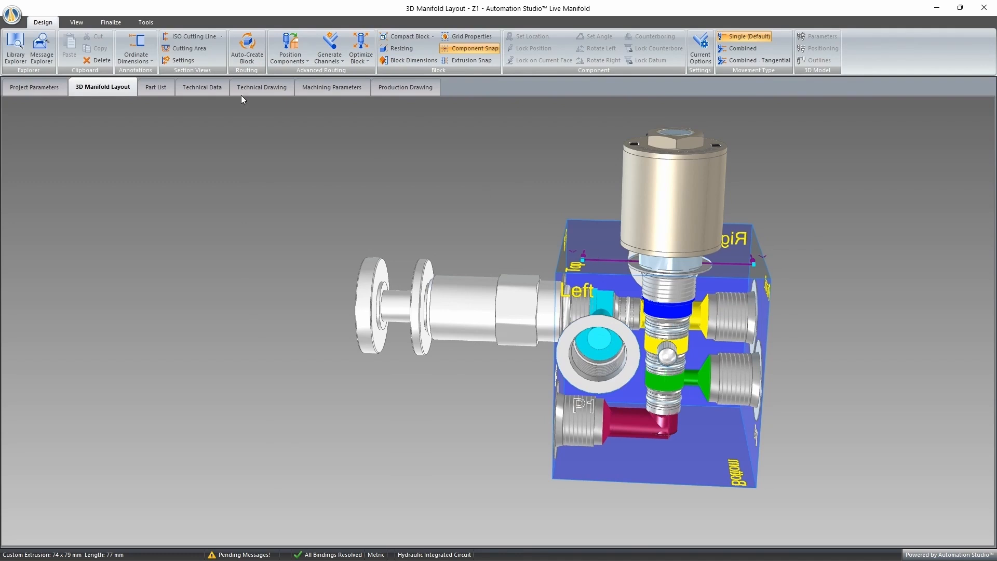
{"action": "left_click", "coordinate": [184, 49]}
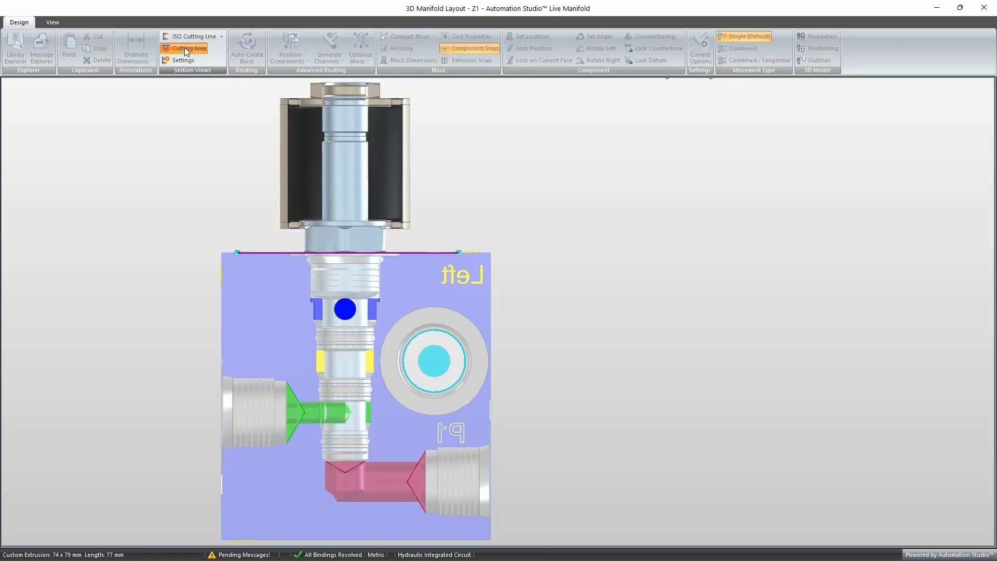
{"action": "scroll", "coordinate": [344, 169], "scroll_direction": "down", "scroll_amount": 2}
{"action": "scroll", "coordinate": [261, 341], "scroll_direction": "up", "scroll_amount": 2}
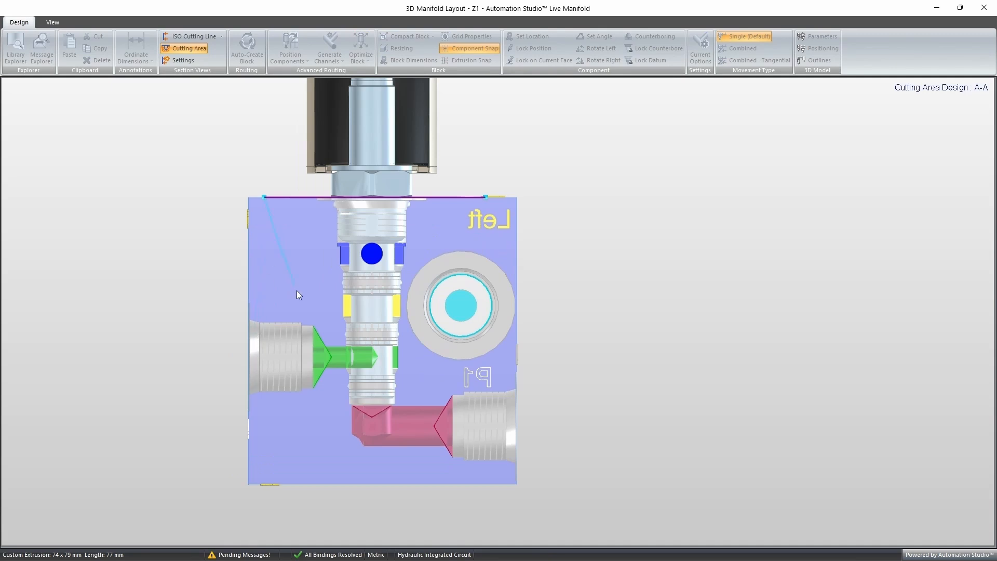
{"action": "left_click", "coordinate": [326, 395]}
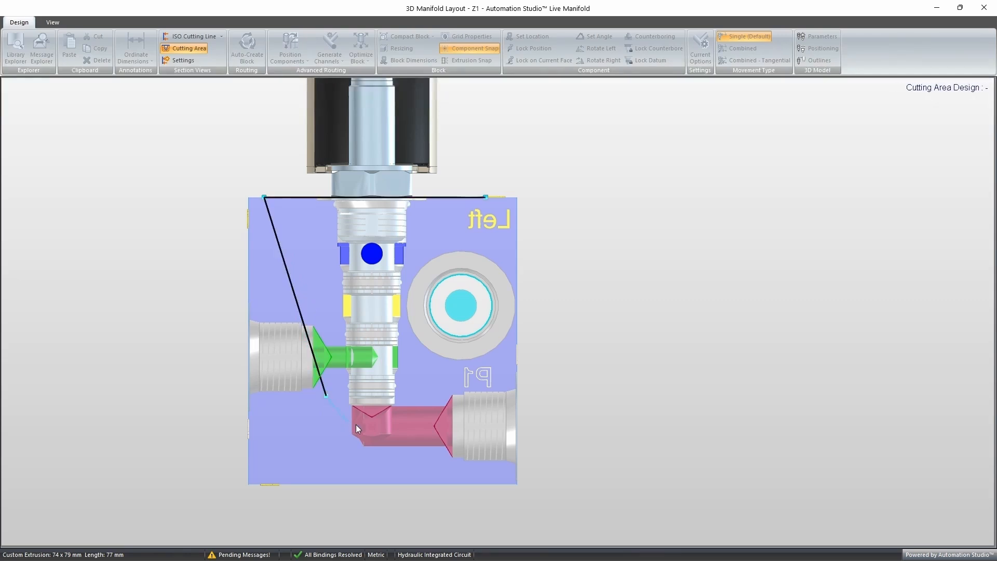
{"action": "left_click", "coordinate": [372, 435]}
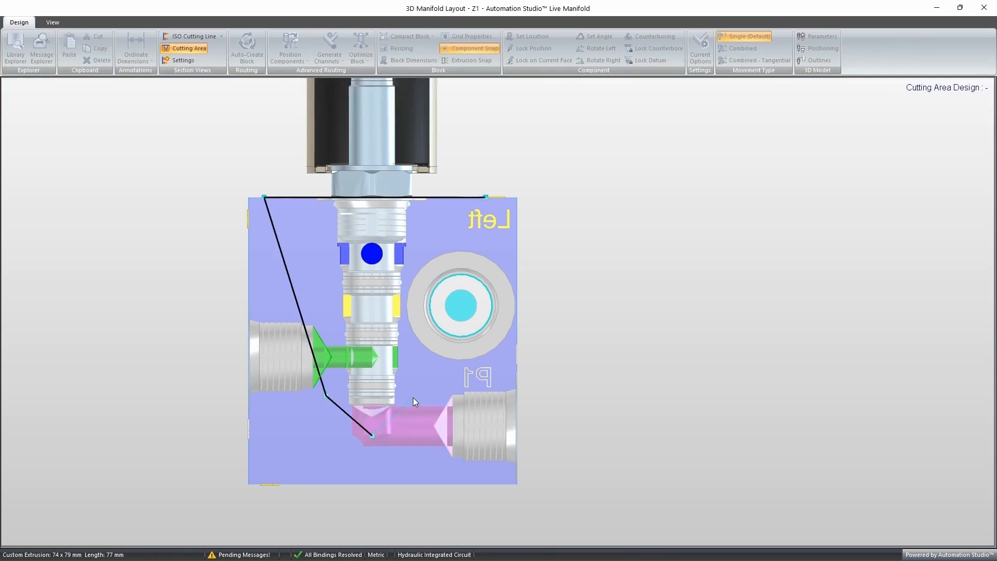
{"action": "left_click", "coordinate": [415, 394]}
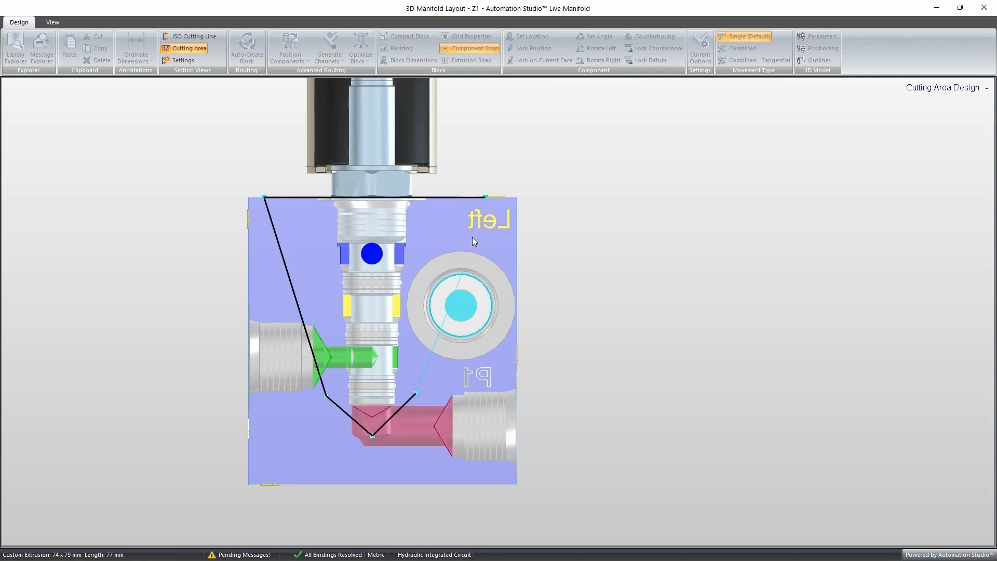
{"action": "left_click", "coordinate": [485, 198]}
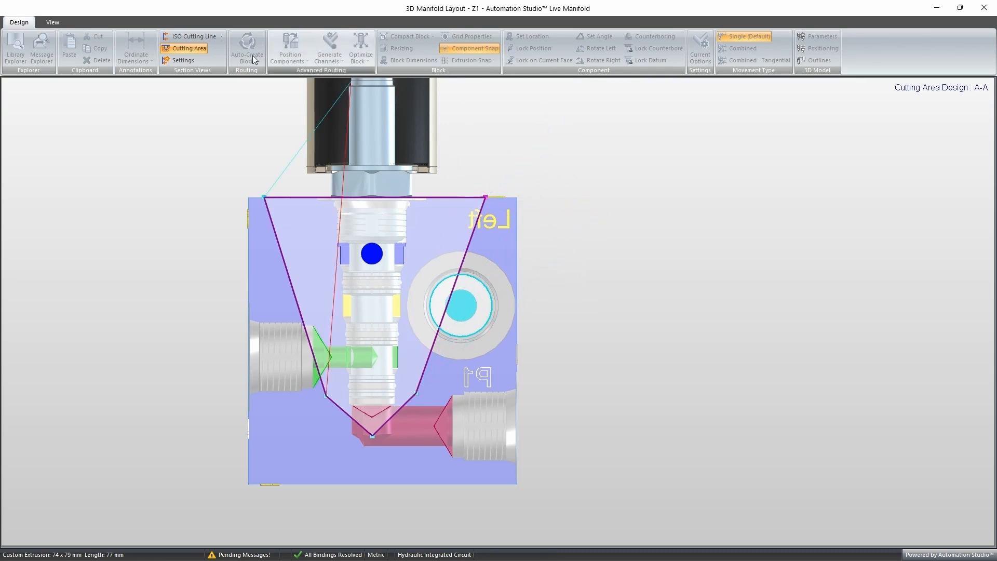
{"action": "left_click", "coordinate": [193, 48]}
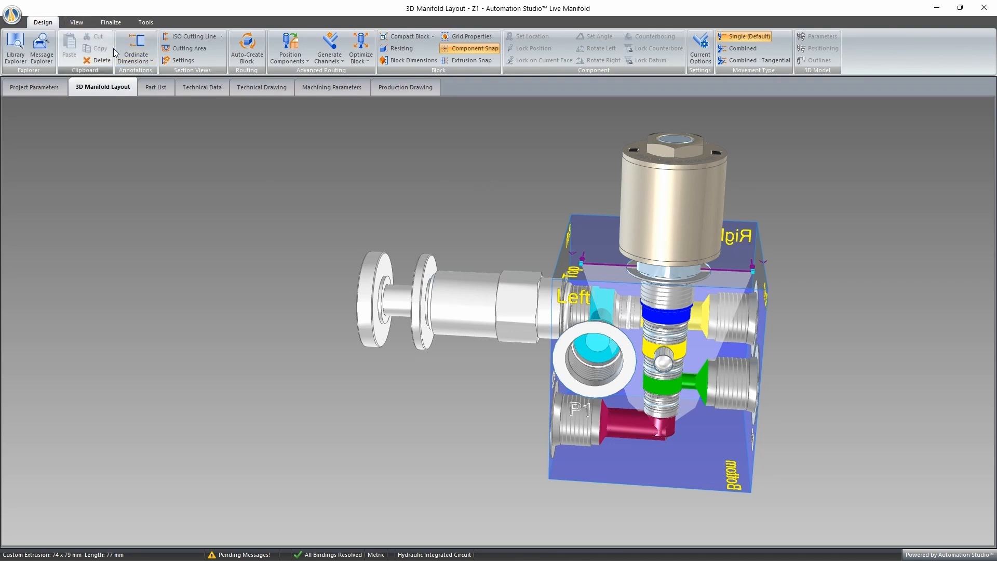
Step: Hide the section views in the 3D manifold layout, check the manifold without them, and show them again
{"action": "left_click", "coordinate": [83, 24]}
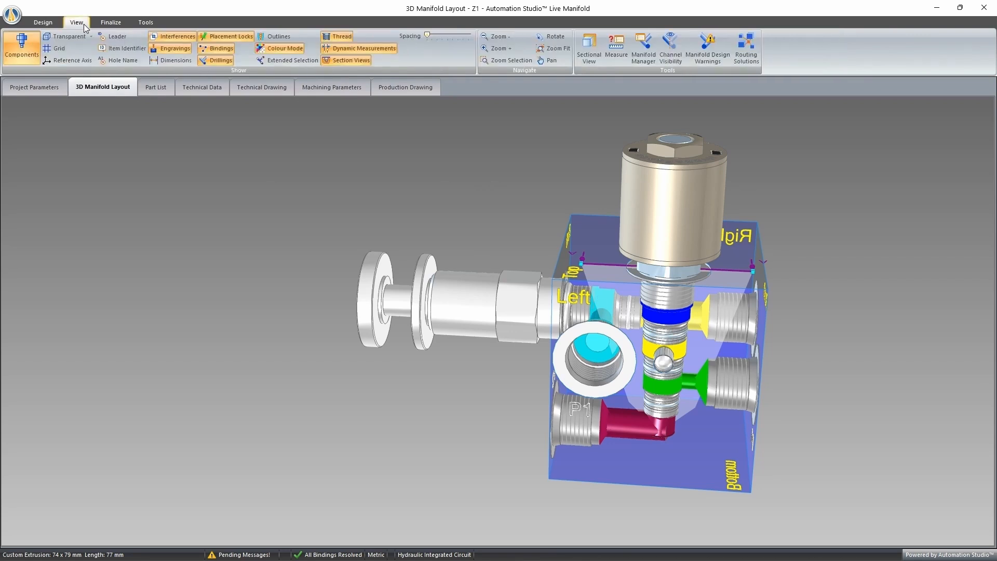
{"action": "left_click", "coordinate": [346, 62]}
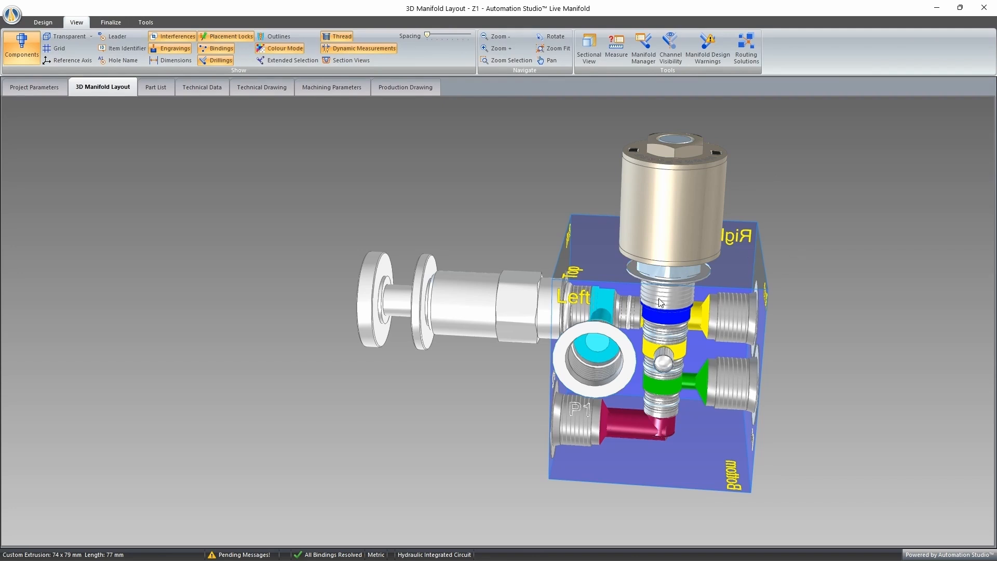
{"action": "left_click", "coordinate": [352, 61]}
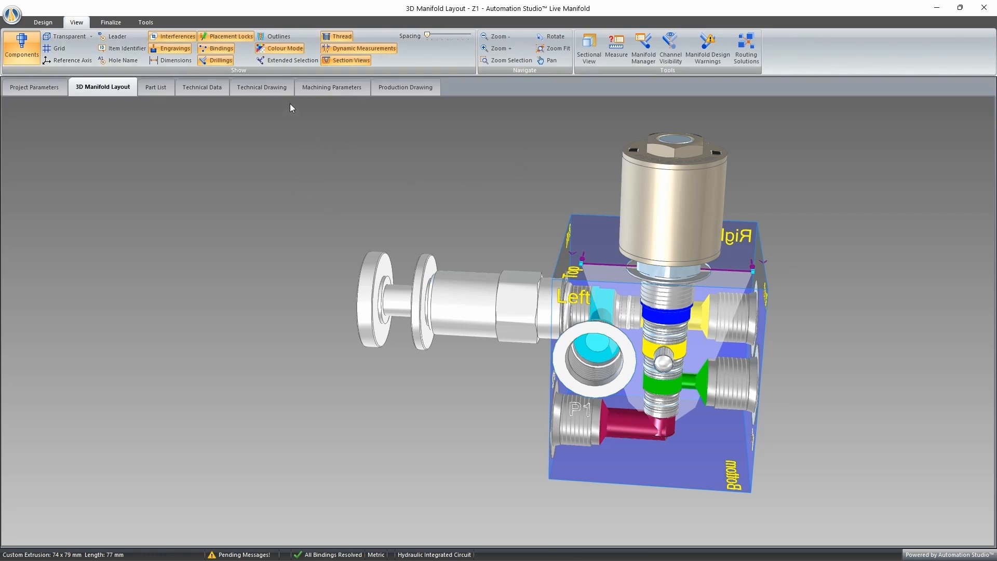
Step: On the technical drawing page, place the section A-A view from the manifold library in the upper middle of the sheet
{"action": "left_click", "coordinate": [269, 88]}
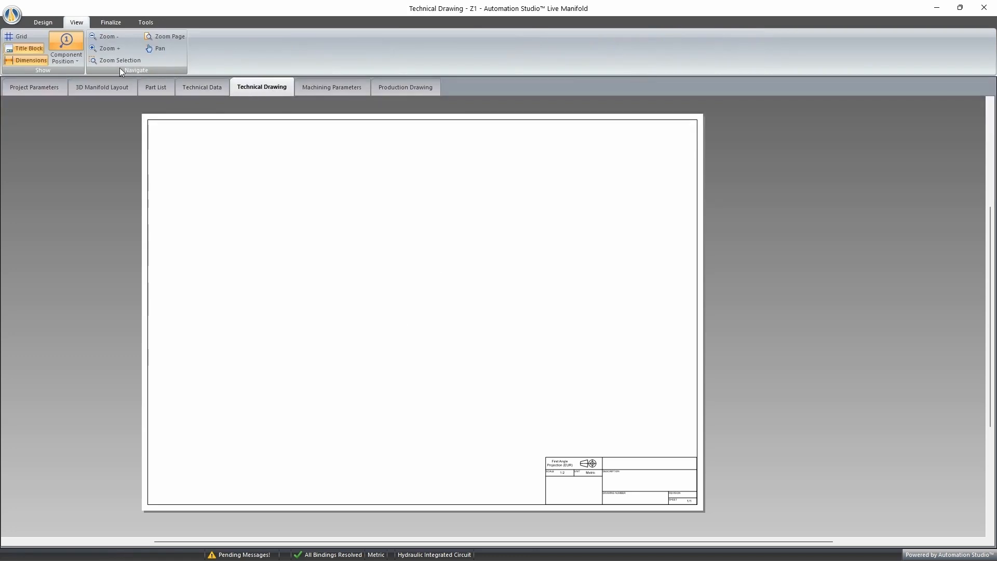
{"action": "left_click", "coordinate": [40, 23]}
{"action": "left_click", "coordinate": [16, 48]}
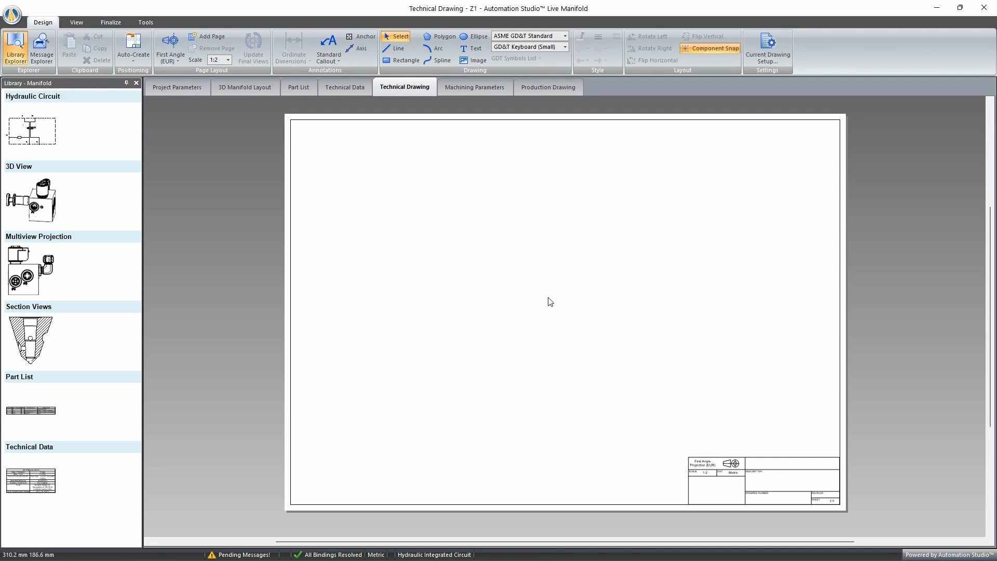
{"action": "left_click_drag", "start_coordinate": [30, 340], "coordinate": [492, 229]}
Step: Examine the hatched section view up close and check the linear, ordinate and angular dimension types available for it
{"action": "scroll", "coordinate": [483, 236], "scroll_direction": "up", "scroll_amount": 5}
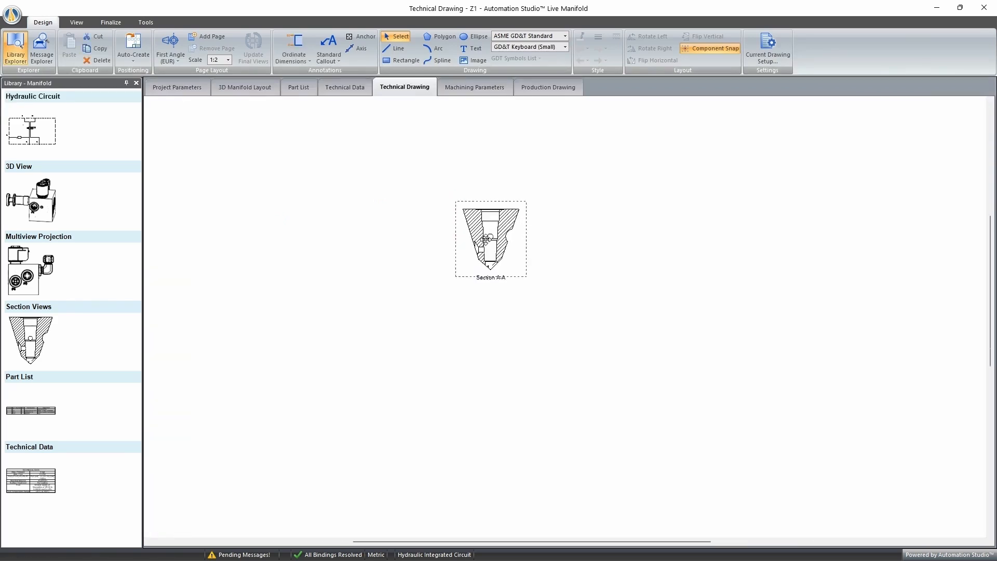
{"action": "scroll", "coordinate": [486, 173], "scroll_direction": "up", "scroll_amount": 6}
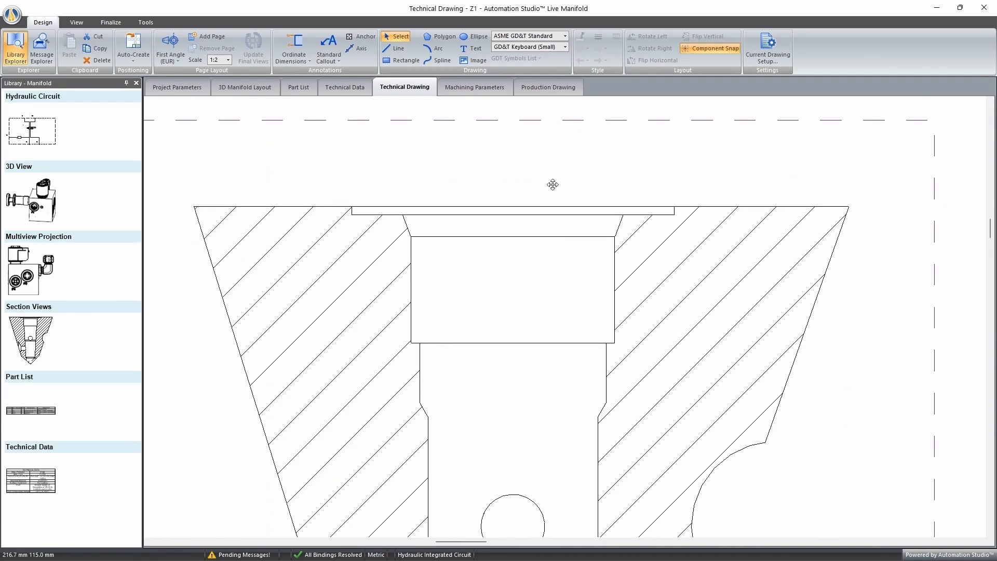
{"action": "scroll", "coordinate": [552, 185], "scroll_direction": "up", "scroll_amount": 1}
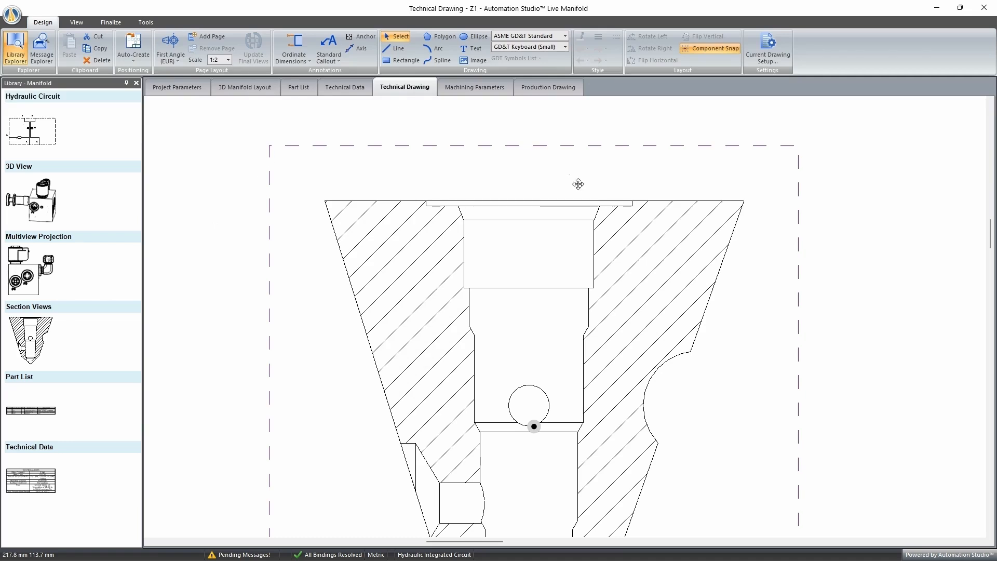
{"action": "left_click", "coordinate": [300, 62]}
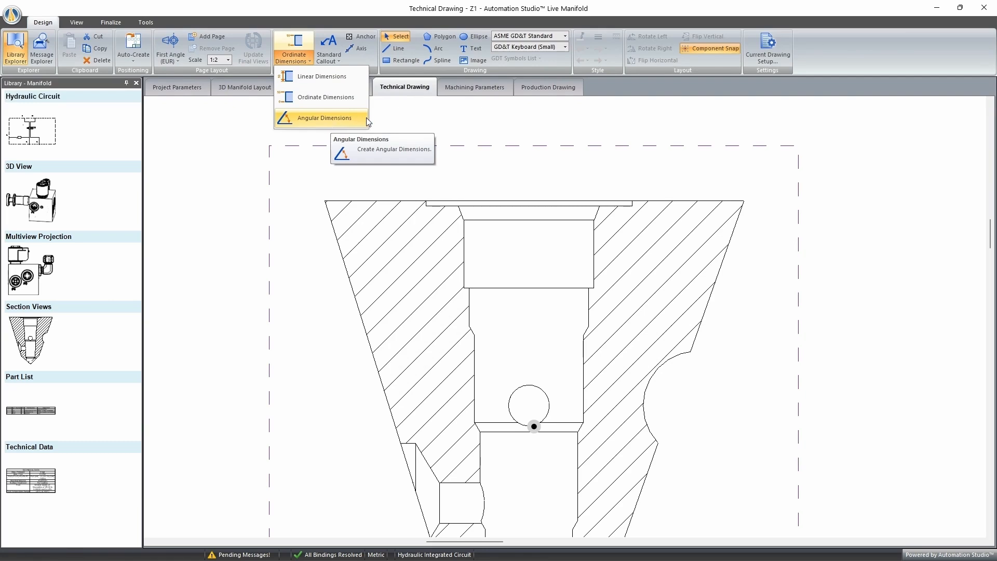
{"action": "left_click", "coordinate": [521, 141]}
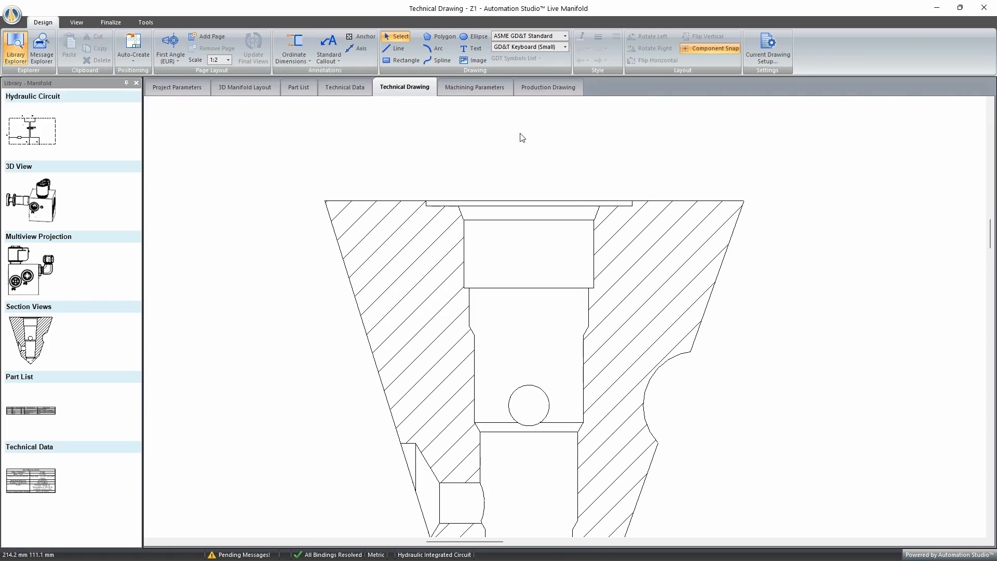
Step: Add an axis line along the right chamfer at the cavity mouth of section A-A, extending above the section
{"action": "left_click", "coordinate": [362, 52]}
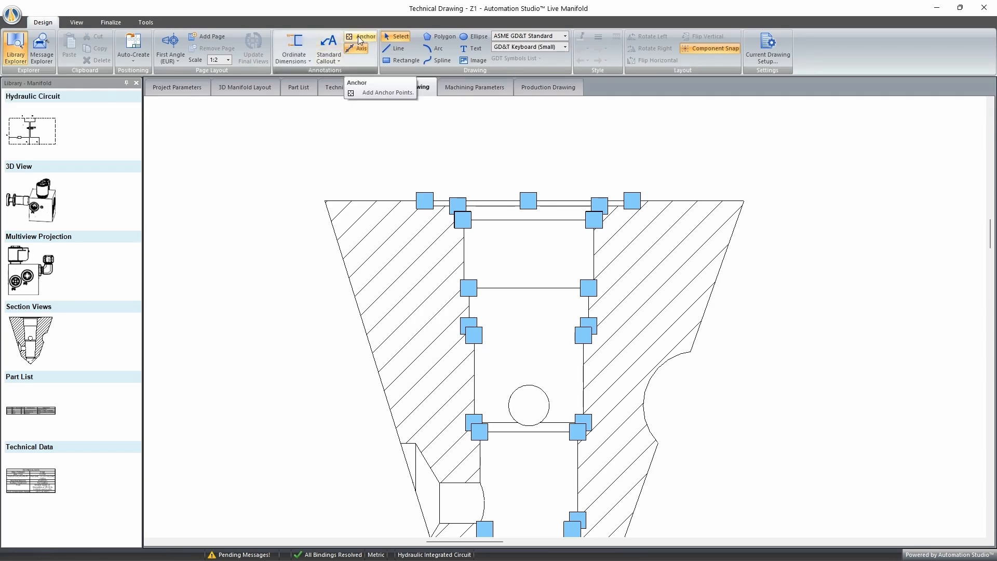
{"action": "scroll", "coordinate": [561, 235], "scroll_direction": "down", "scroll_amount": 3}
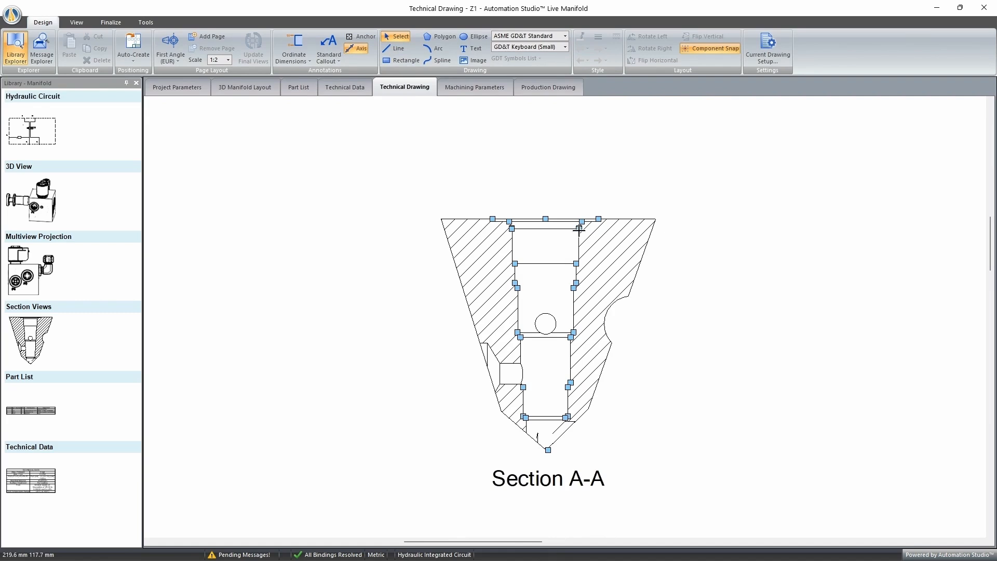
{"action": "left_click", "coordinate": [579, 229]}
{"action": "left_click", "coordinate": [667, 150]}
{"action": "left_click", "coordinate": [657, 158]}
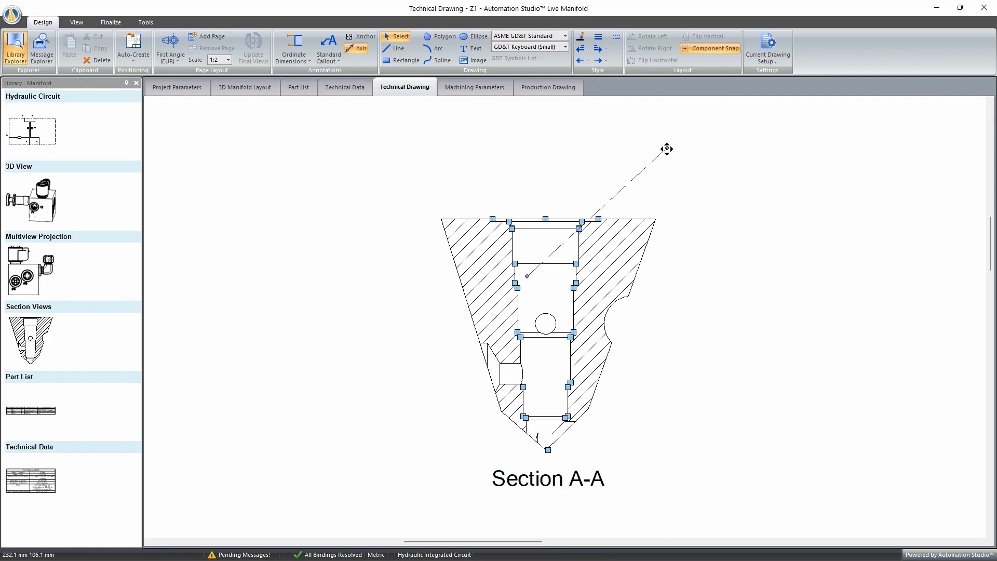
{"action": "left_click_drag", "start_coordinate": [666, 148], "coordinate": [623, 129]}
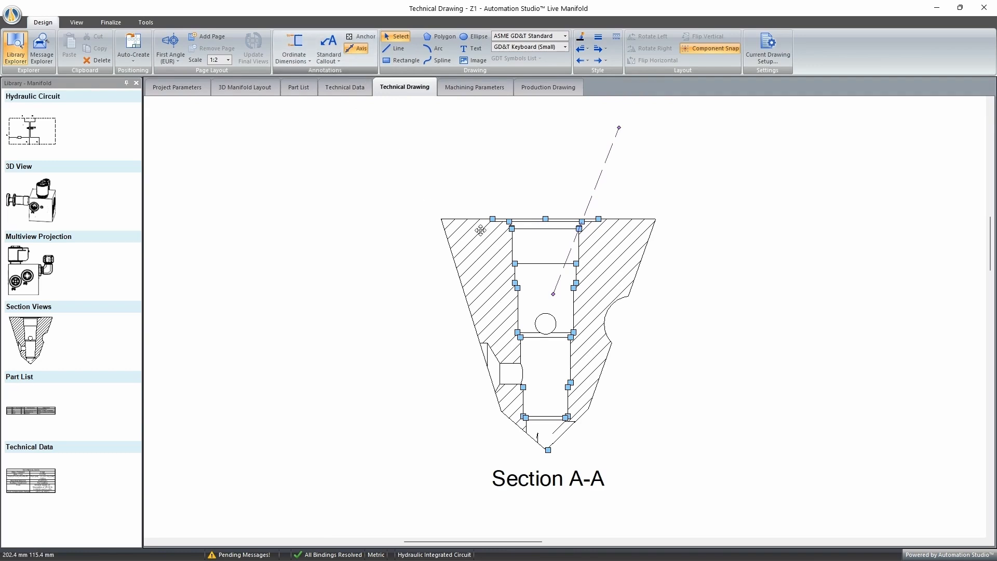
Step: Add a mirrored axis line along the left chamfer at the cavity mouth, extending above the section, and finish adding axes
{"action": "left_click", "coordinate": [509, 222]}
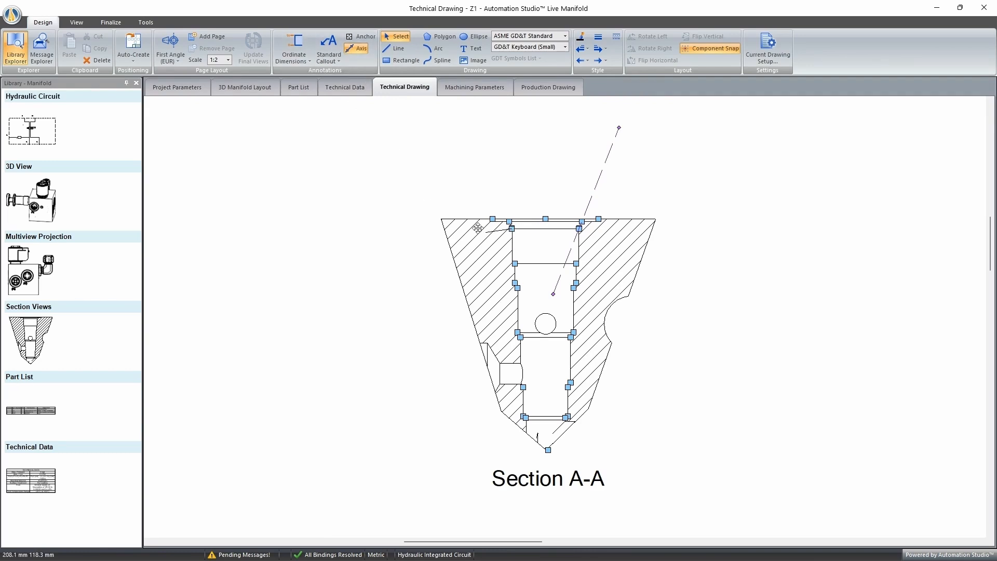
{"action": "left_click", "coordinate": [451, 158]}
{"action": "left_click_drag", "start_coordinate": [452, 156], "coordinate": [474, 152]}
{"action": "left_click", "coordinate": [356, 48]}
{"action": "left_click", "coordinate": [538, 146]}
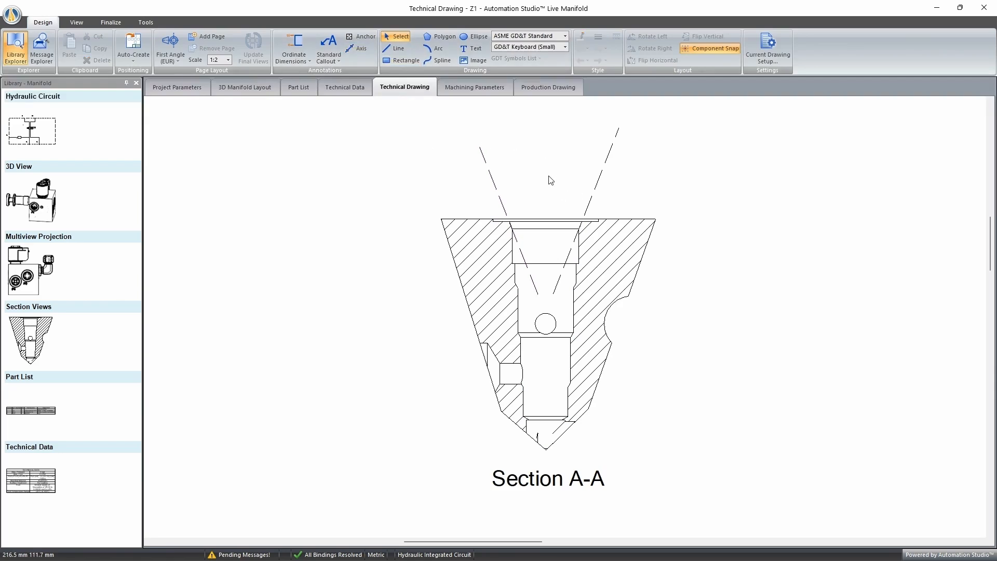
Step: Add an angular dimension between the two chamfer axis lines, placing it above section A-A
{"action": "left_click", "coordinate": [304, 61]}
{"action": "left_click", "coordinate": [324, 119]}
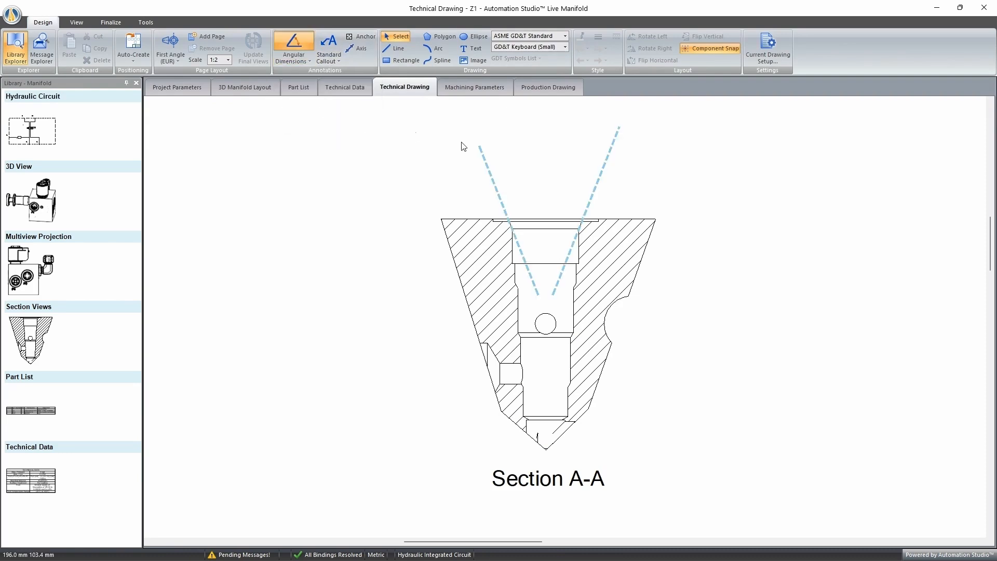
{"action": "left_click", "coordinate": [489, 174]}
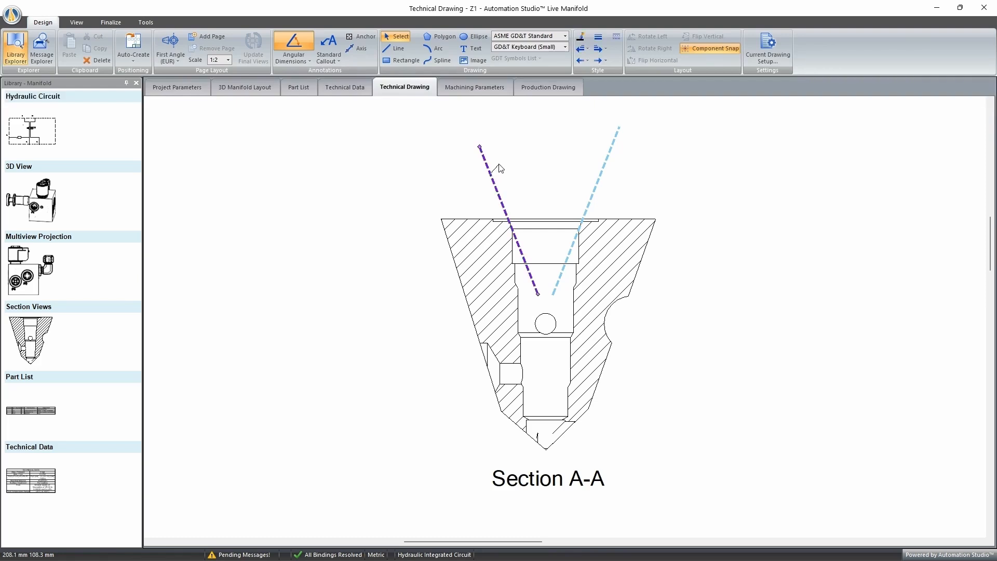
{"action": "left_click", "coordinate": [604, 165]}
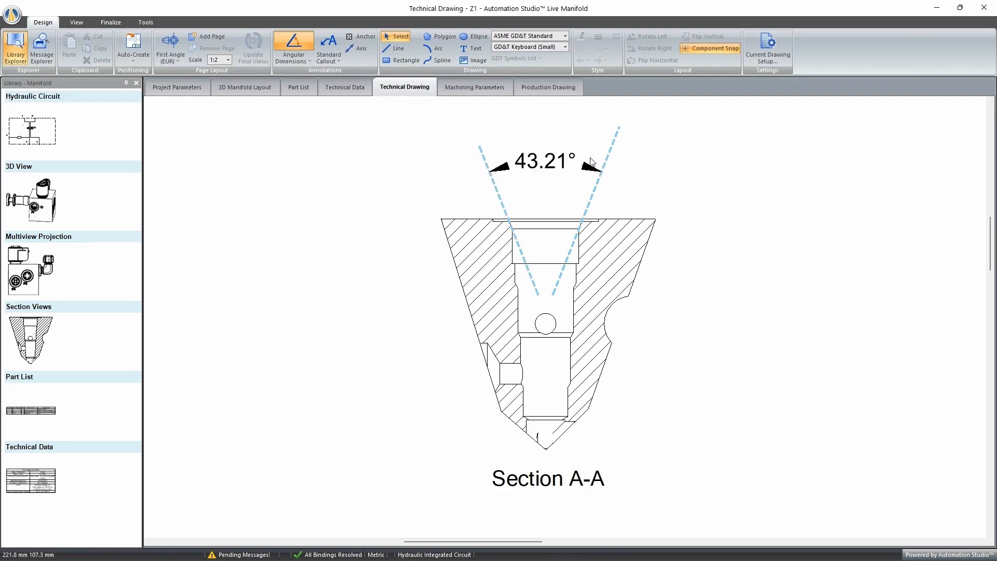
{"action": "left_click", "coordinate": [540, 164]}
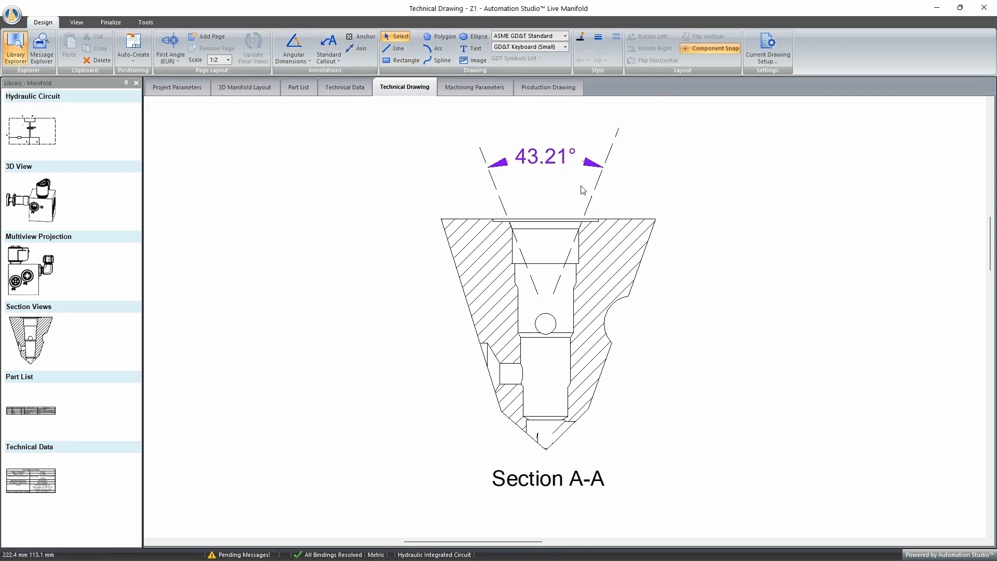
Step: Set the dimensioned angle to 43° by adjusting Axis 1, and move the angular dimension slightly closer to the section
{"action": "right_click", "coordinate": [543, 157]}
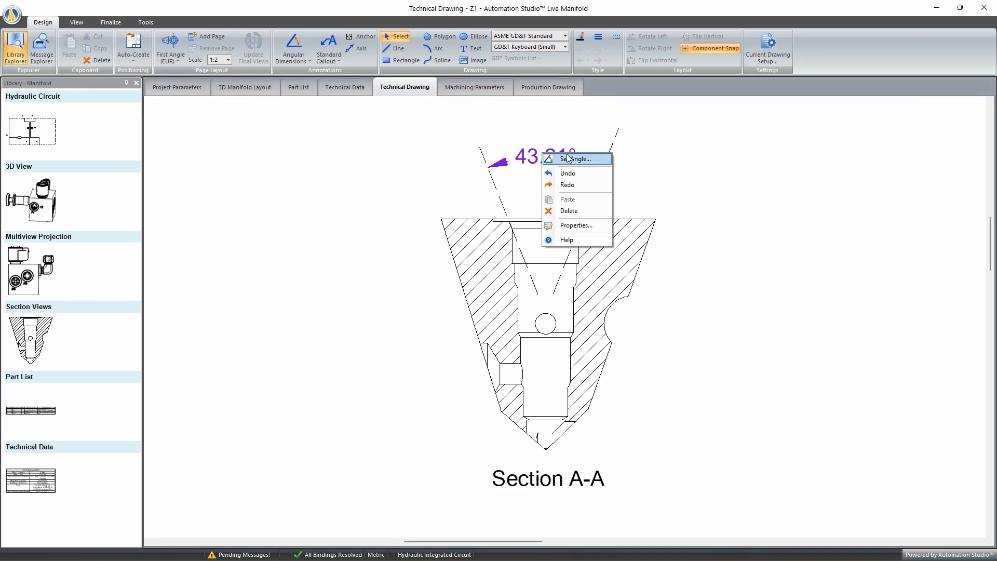
{"action": "left_click", "coordinate": [564, 159]}
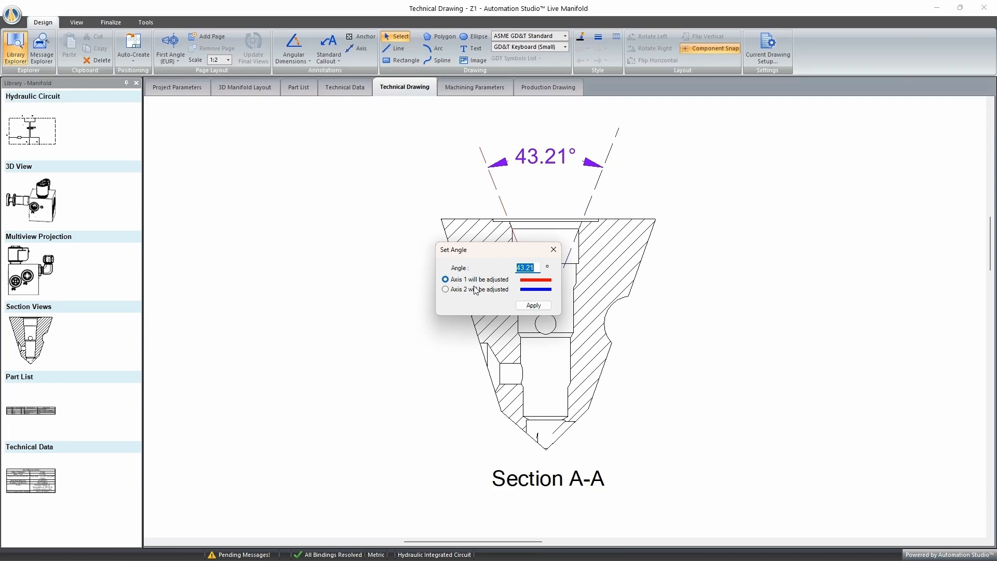
{"action": "left_click", "coordinate": [539, 268]}
{"action": "key", "text": "BackSpace"}
{"action": "left_click", "coordinate": [536, 284]}
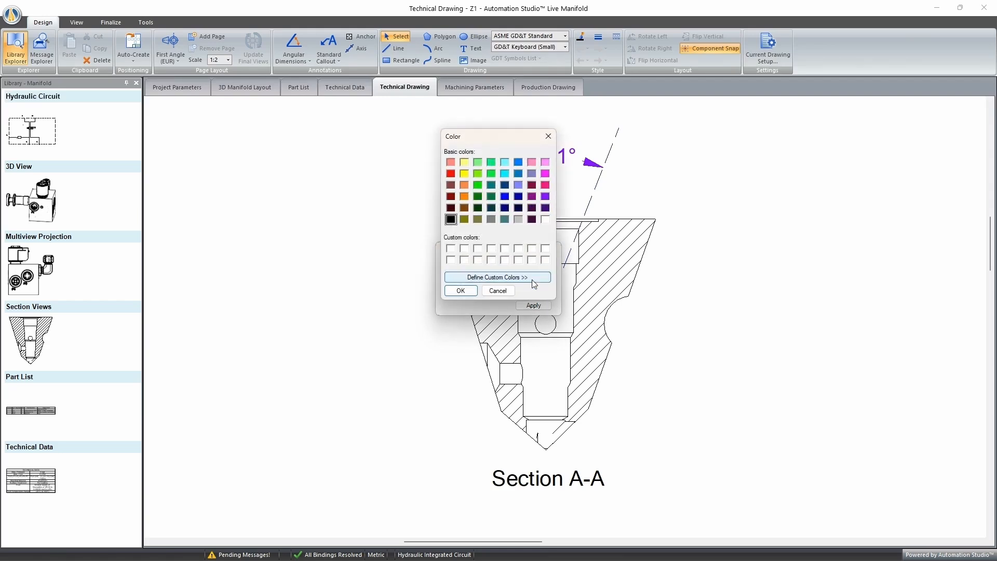
{"action": "left_click", "coordinate": [548, 137]}
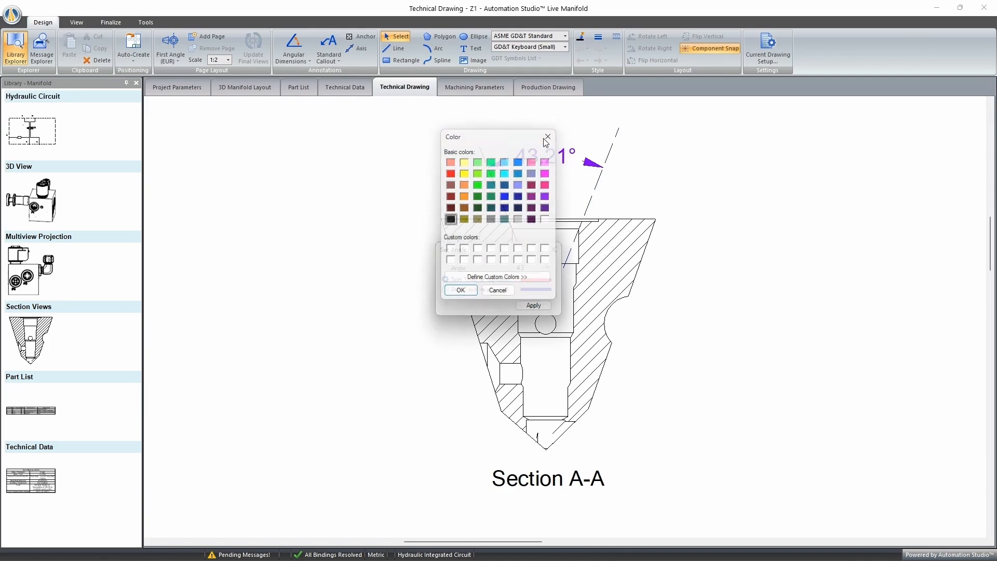
{"action": "left_click", "coordinate": [533, 305]}
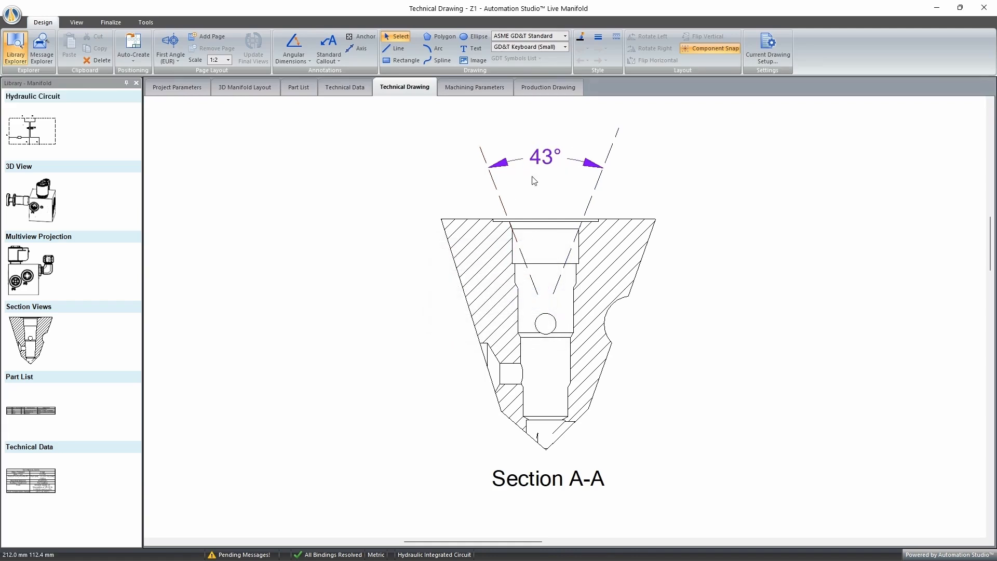
{"action": "left_click_drag", "start_coordinate": [552, 164], "coordinate": [543, 171]}
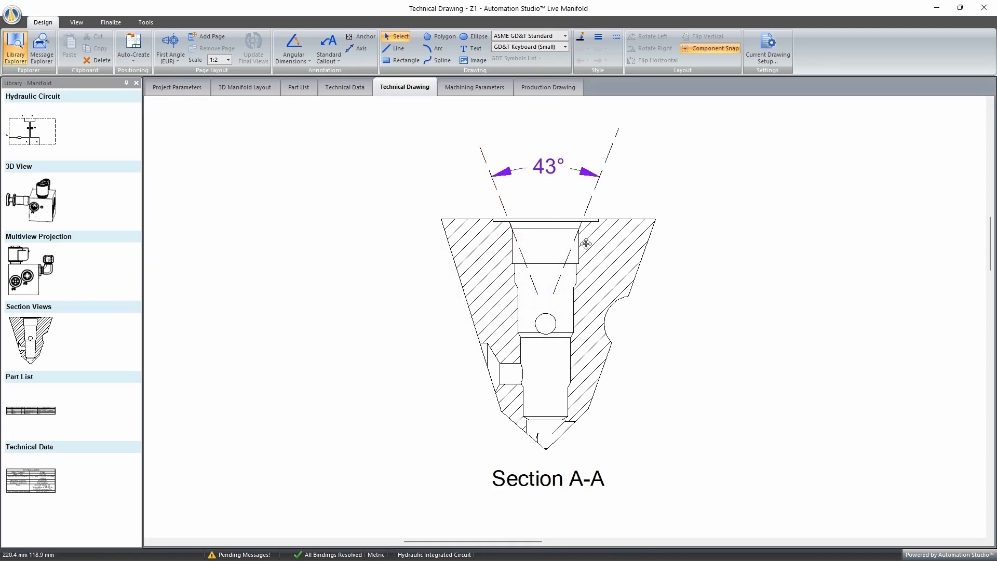
{"action": "scroll", "coordinate": [625, 267], "scroll_direction": "down", "scroll_amount": 3}
{"action": "scroll", "coordinate": [644, 212], "scroll_direction": "up", "scroll_amount": 1}
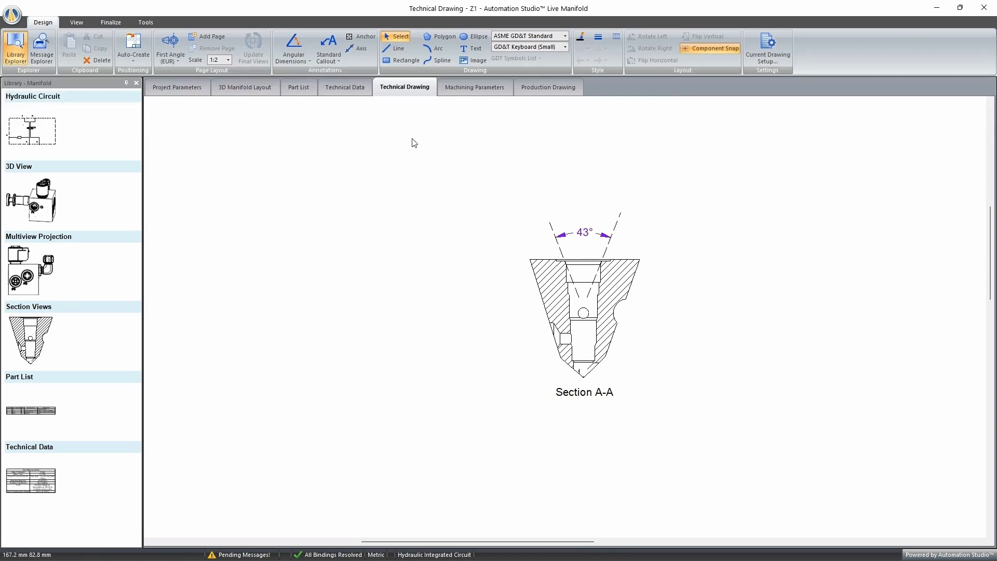
{"action": "right_click", "coordinate": [584, 238]}
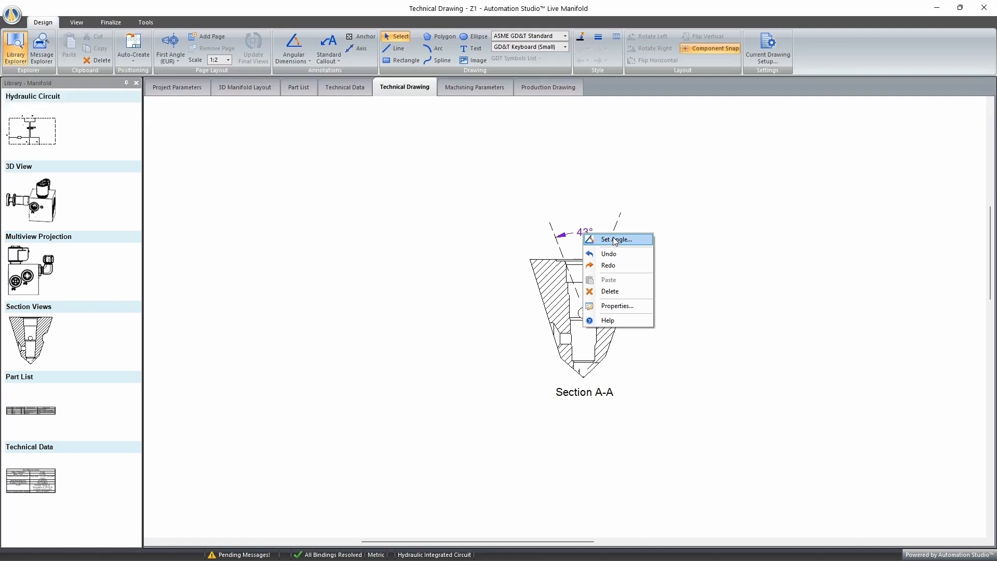
{"action": "left_click", "coordinate": [562, 194]}
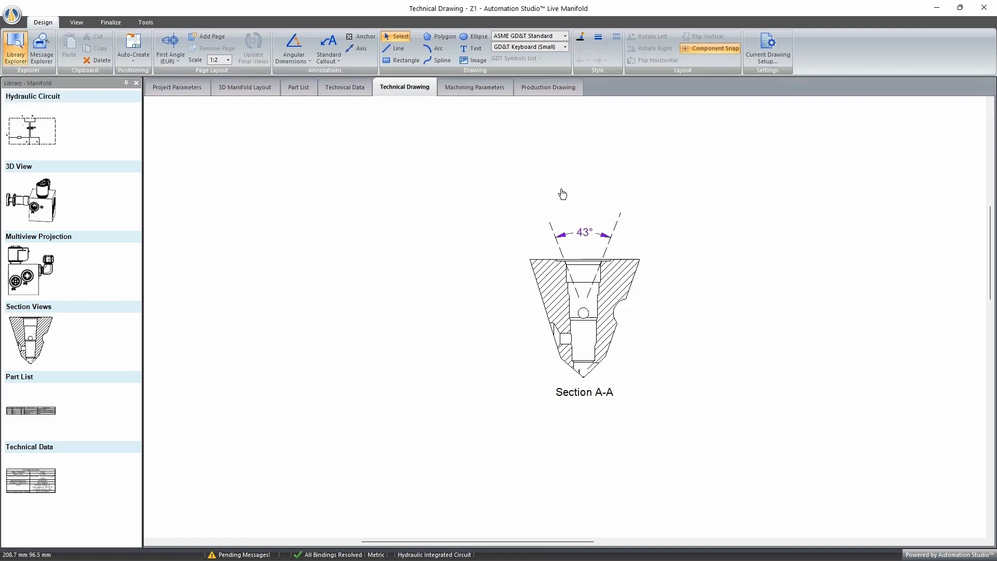
{"action": "right_click", "coordinate": [580, 234]}
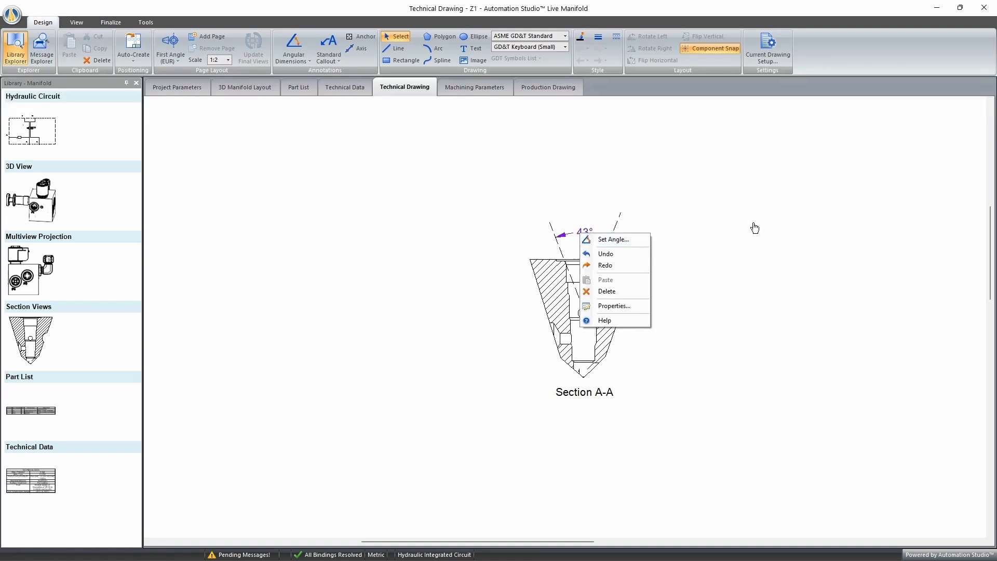
{"action": "left_click", "coordinate": [732, 176]}
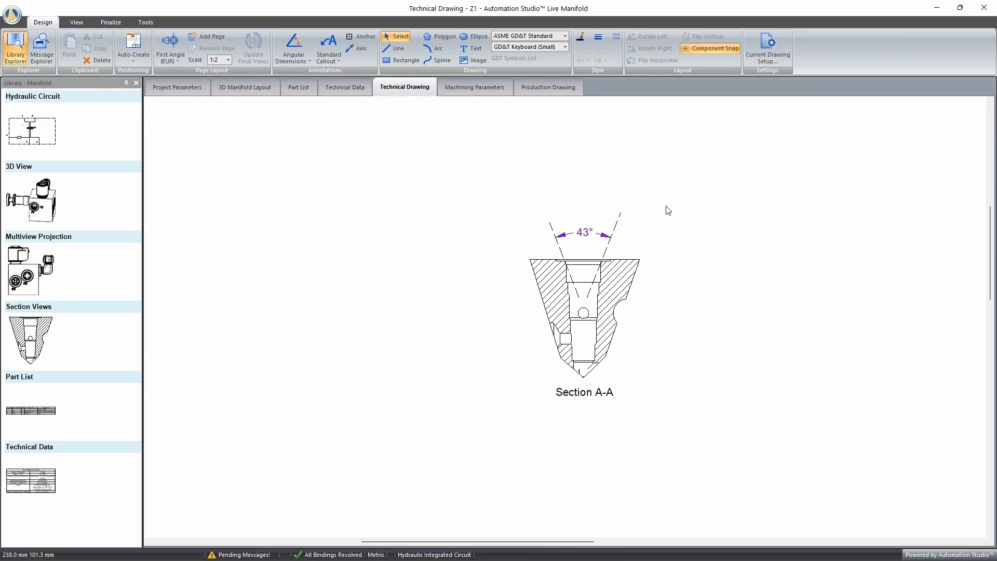
Step: Delete section A-A together with its axis lines and angular dimension, leaving the drawing sheet empty
{"action": "scroll", "coordinate": [648, 202], "scroll_direction": "down", "scroll_amount": 5}
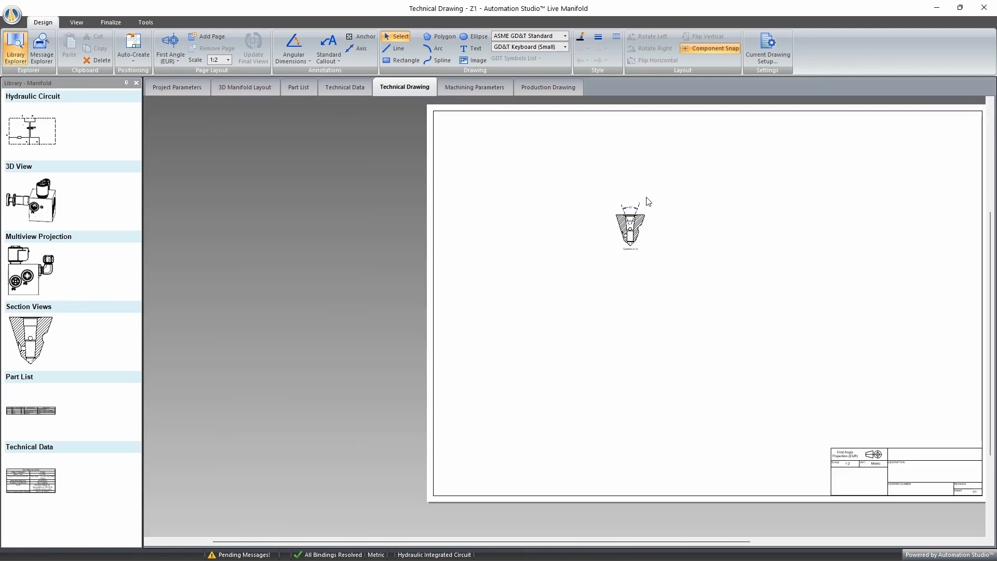
{"action": "scroll", "coordinate": [881, 269], "scroll_direction": "up", "scroll_amount": 1}
{"action": "scroll", "coordinate": [881, 270], "scroll_direction": "down", "scroll_amount": 1}
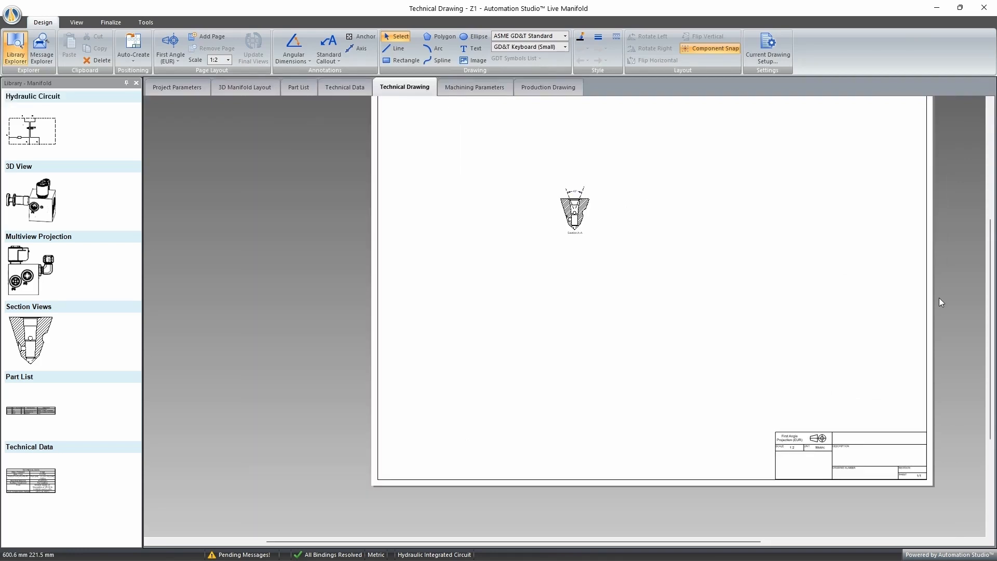
{"action": "key", "text": "ctrl+a"}
{"action": "key", "text": "Delete"}
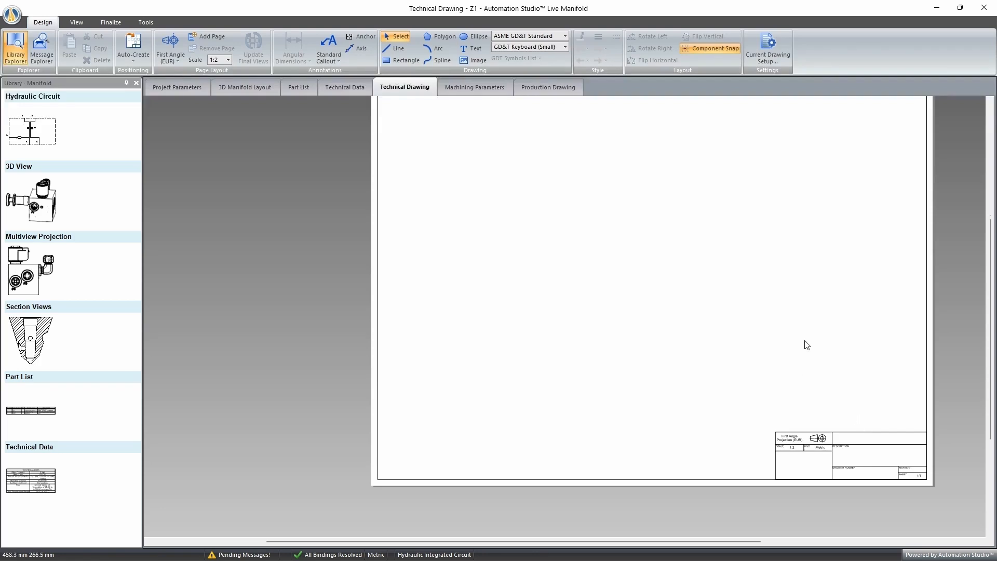
Step: From the current drawing setup, enter design mode for the Technical Drawing - Generic title block and clear the selection
{"action": "scroll", "coordinate": [804, 343], "scroll_direction": "up", "scroll_amount": 1}
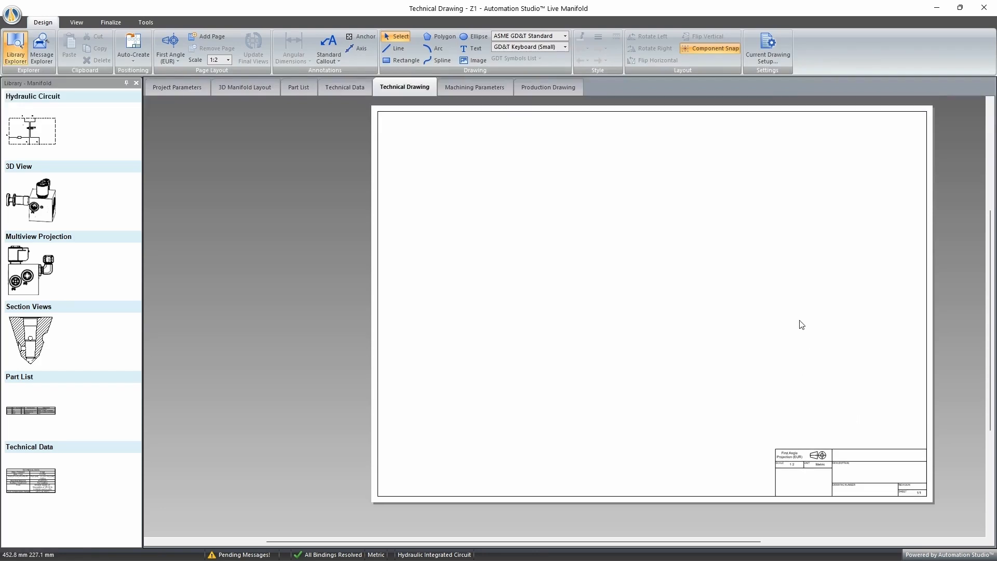
{"action": "left_click_drag", "start_coordinate": [650, 540], "coordinate": [686, 543]}
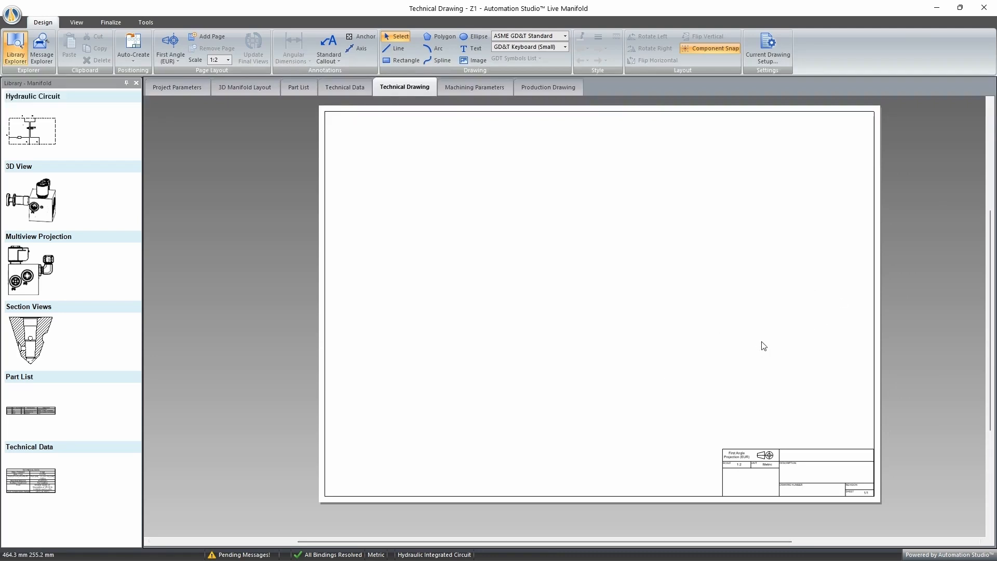
{"action": "scroll", "coordinate": [780, 338], "scroll_direction": "up", "scroll_amount": 1}
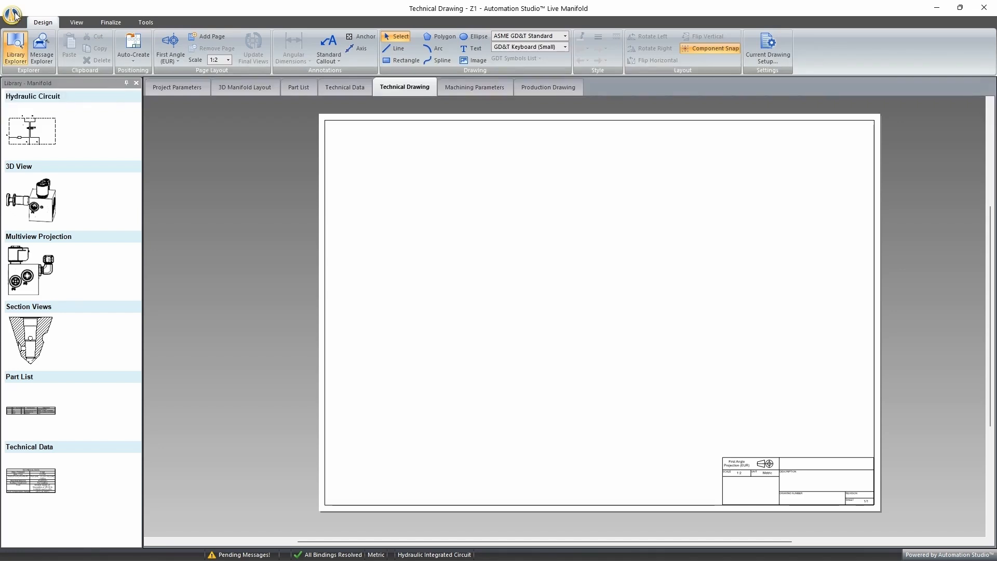
{"action": "left_click", "coordinate": [777, 47]}
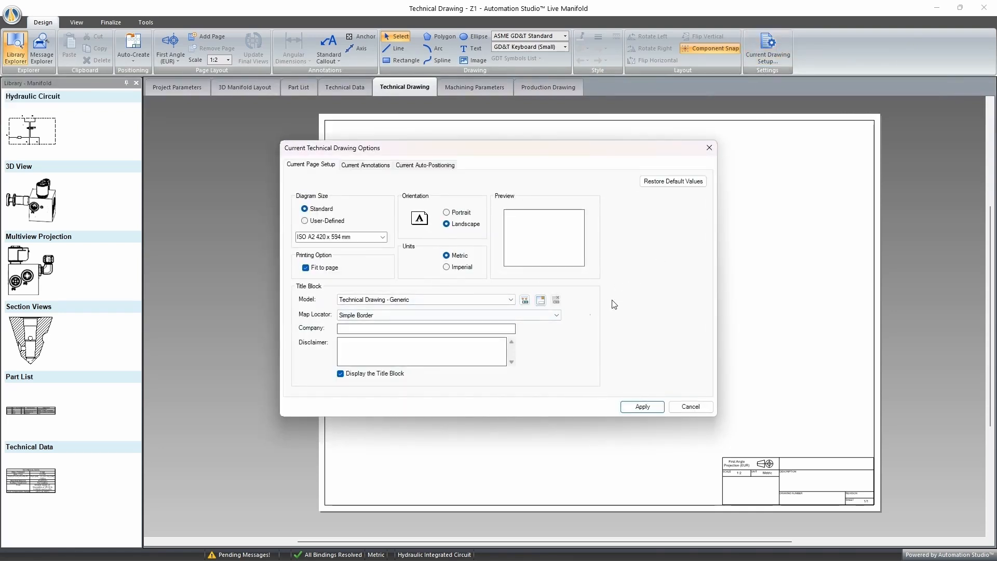
{"action": "left_click", "coordinate": [526, 301]}
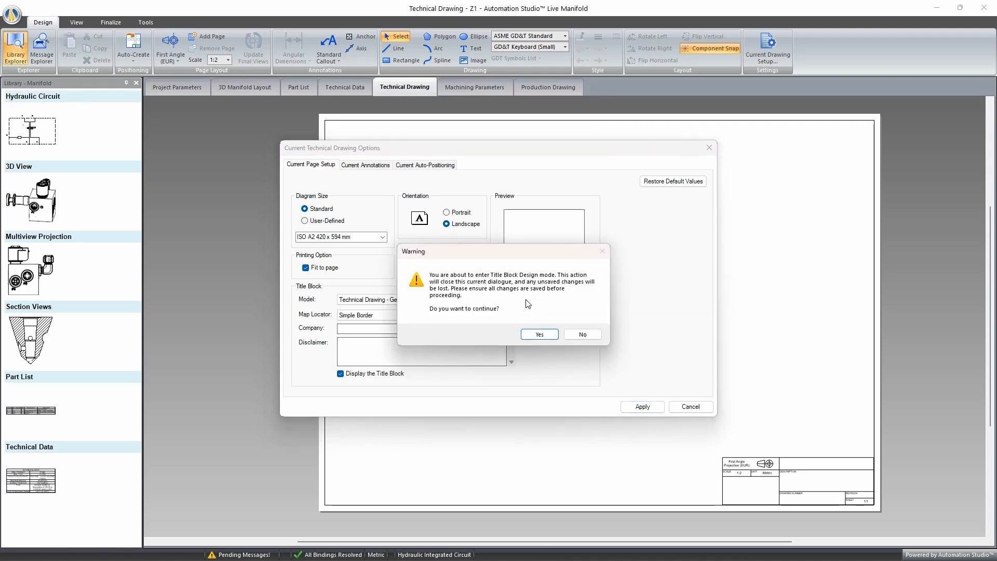
{"action": "left_click", "coordinate": [538, 335]}
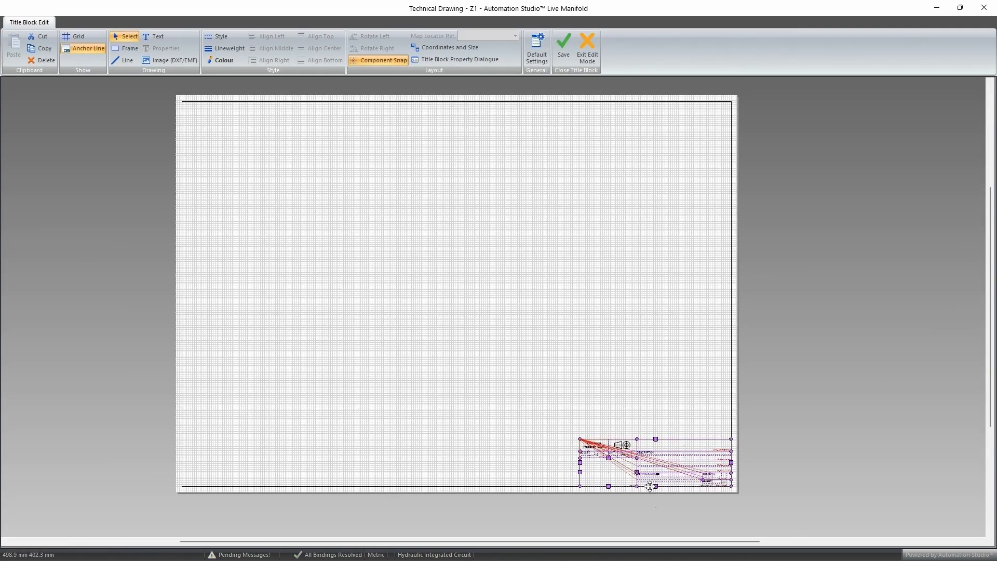
{"action": "scroll", "coordinate": [652, 506], "scroll_direction": "up", "scroll_amount": 3}
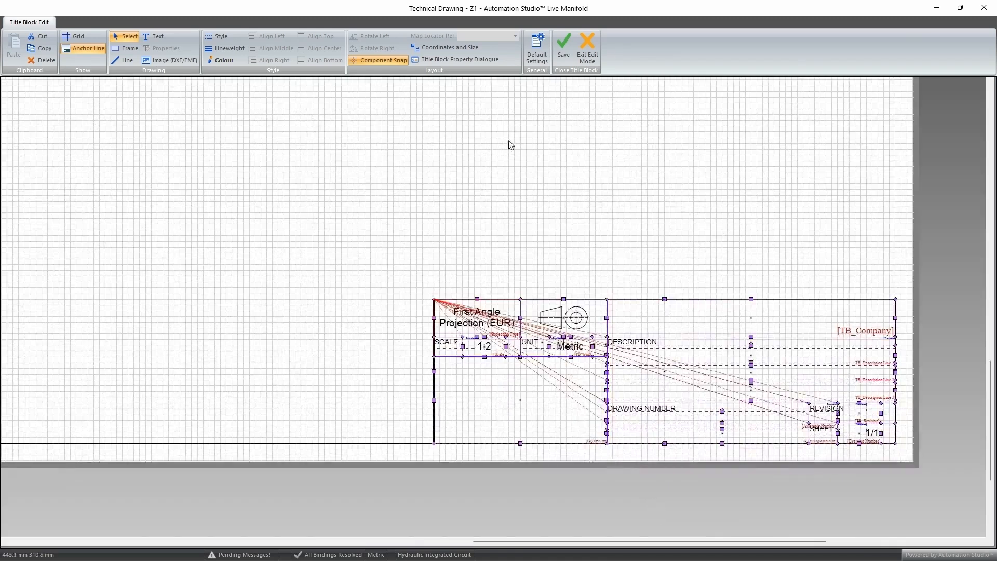
{"action": "left_click", "coordinate": [550, 203]}
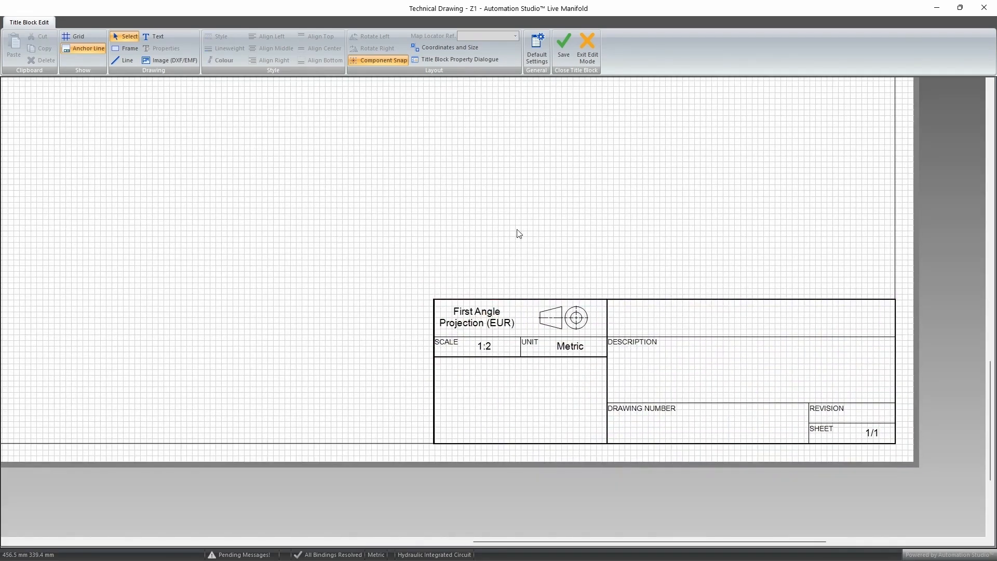
Step: Examine the title block's outer frame and the text field in its drawing number cell
{"action": "left_click", "coordinate": [525, 299]}
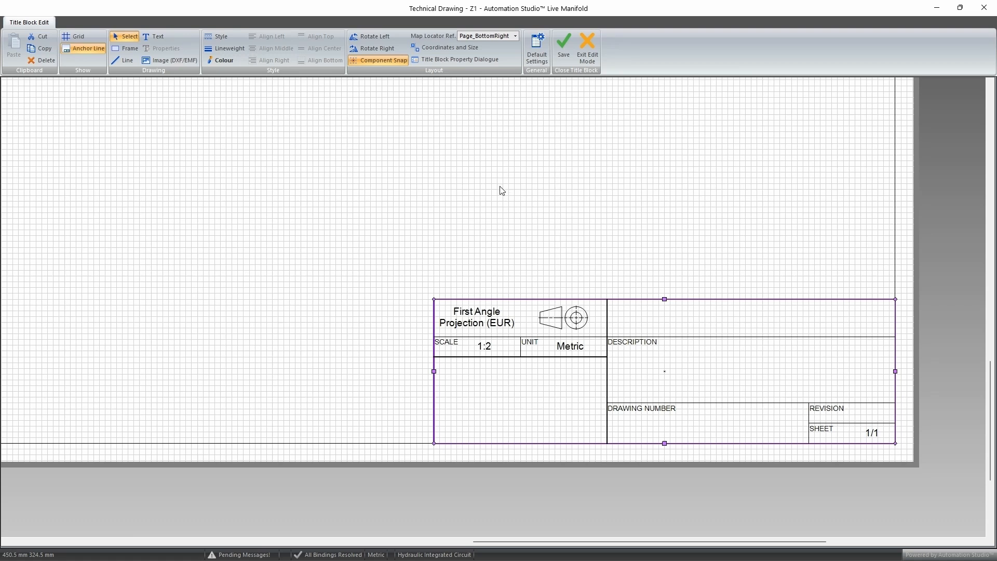
{"action": "scroll", "coordinate": [501, 191], "scroll_direction": "down", "scroll_amount": 3}
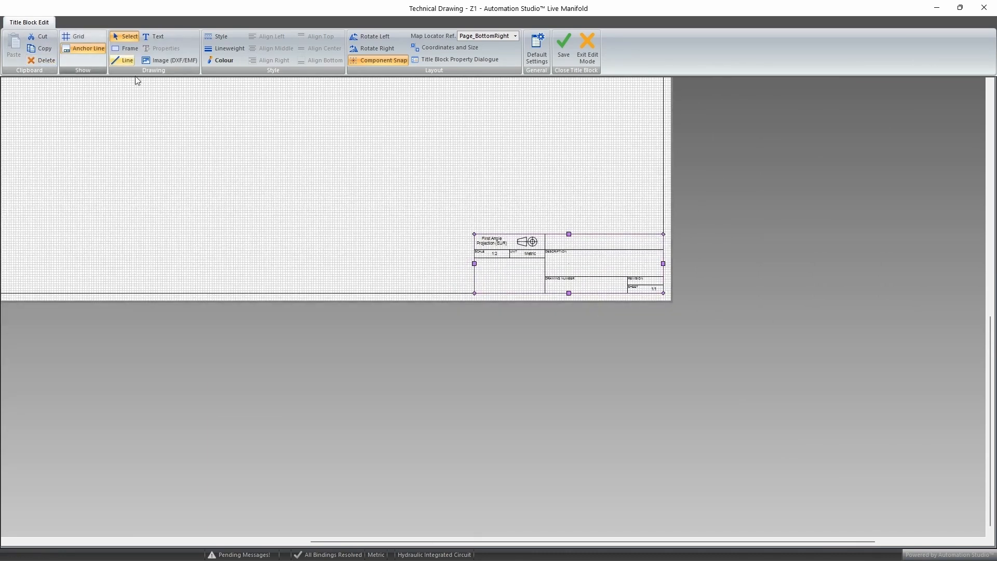
{"action": "scroll", "coordinate": [587, 214], "scroll_direction": "up", "scroll_amount": 3}
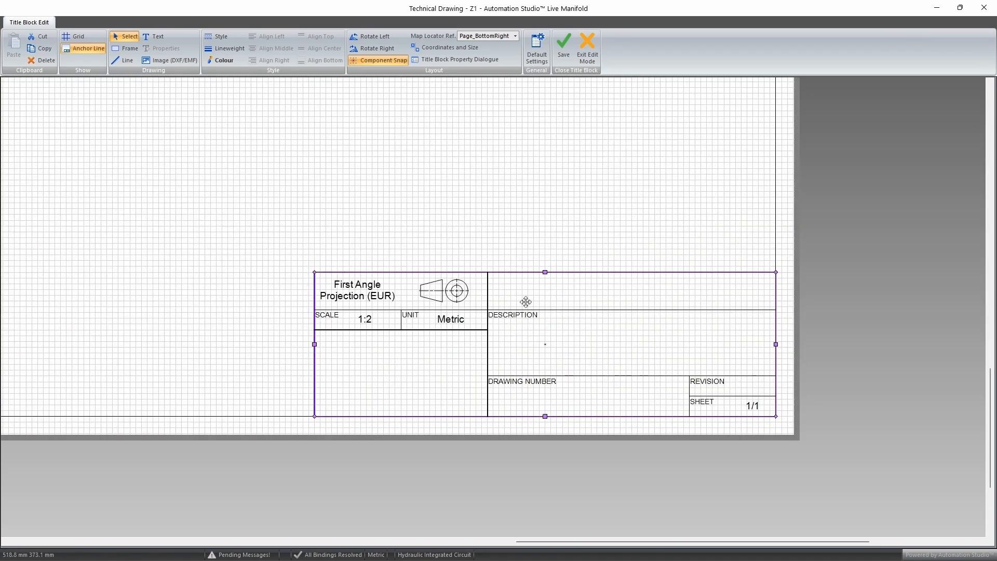
{"action": "left_click", "coordinate": [629, 290]}
{"action": "left_click_drag", "start_coordinate": [608, 347], "coordinate": [600, 393]}
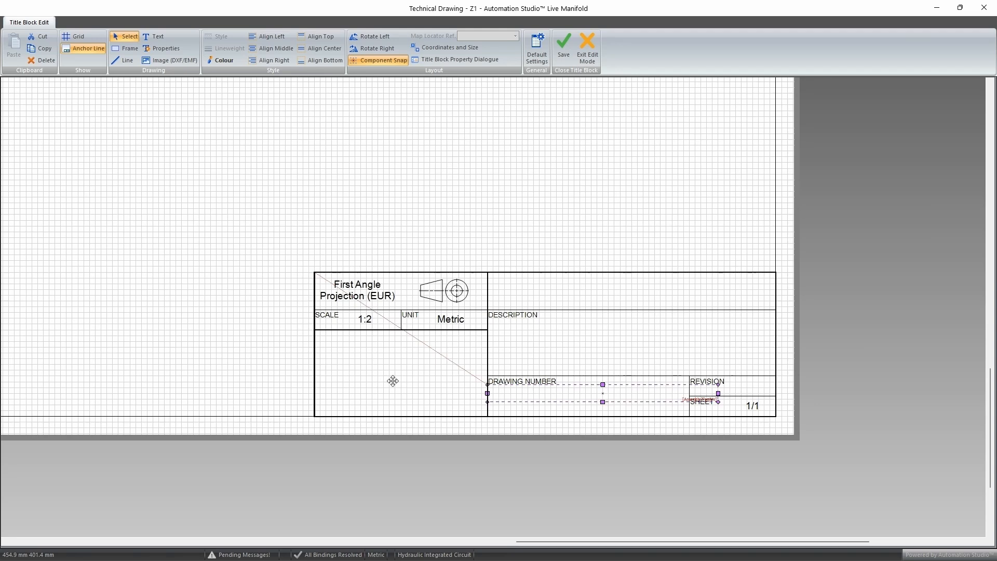
{"action": "left_click", "coordinate": [353, 243]}
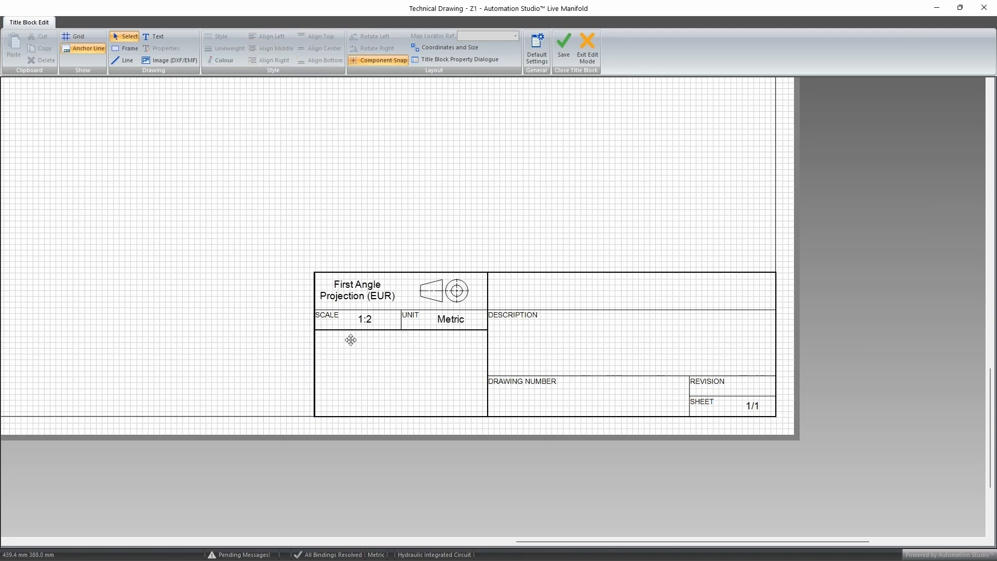
Step: Open the properties of the title block's unit value and review the project properties it can display, keeping Project - Unit System
{"action": "left_click", "coordinate": [447, 320]}
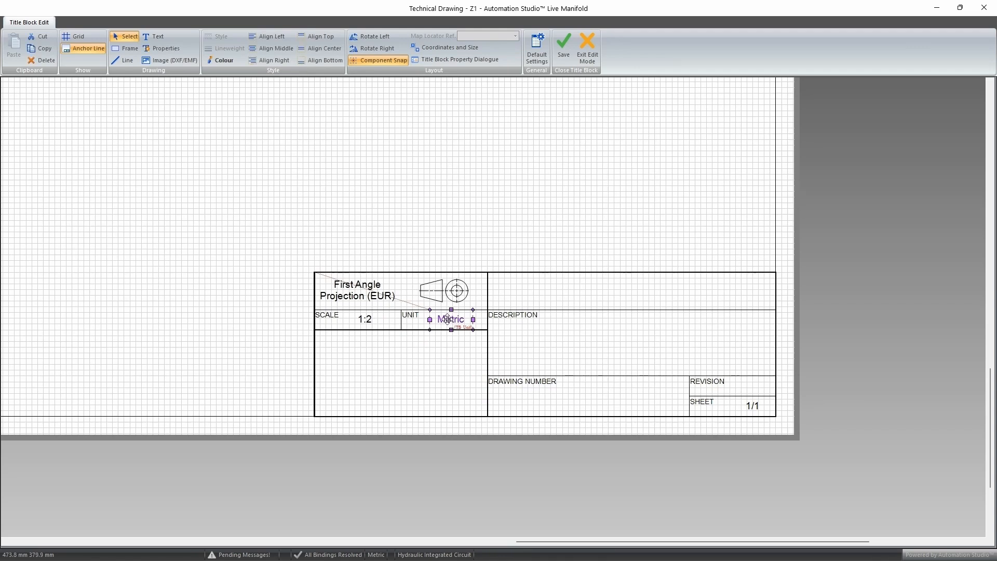
{"action": "double_click", "coordinate": [447, 319]}
{"action": "left_click_drag", "start_coordinate": [996, 155], "coordinate": [450, 151]}
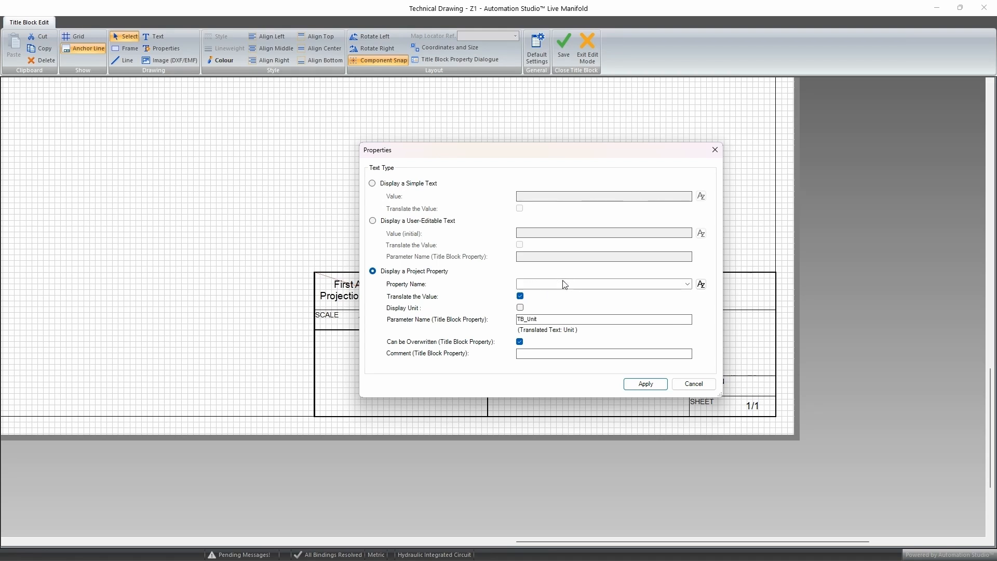
{"action": "left_click", "coordinate": [565, 284]}
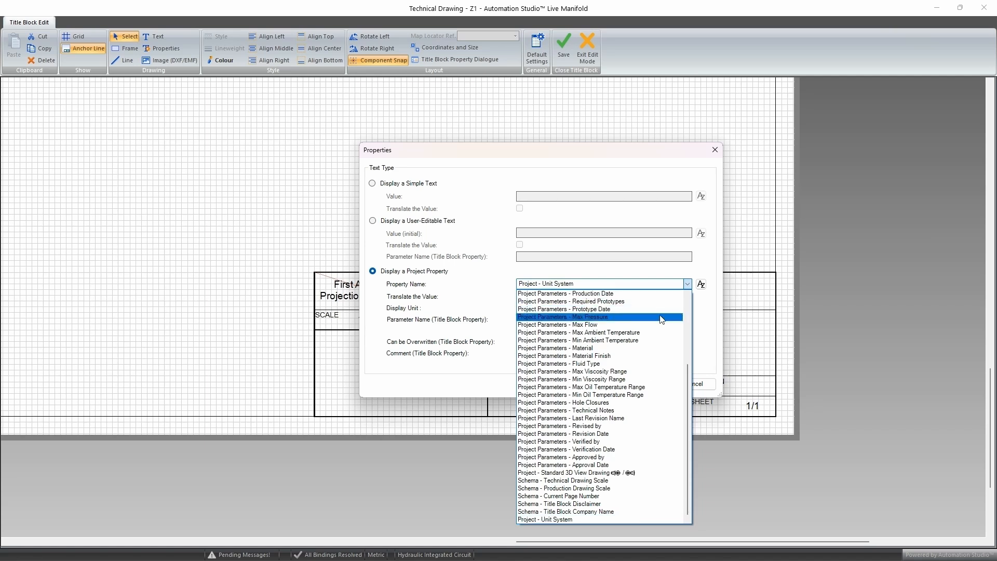
{"action": "left_click", "coordinate": [576, 269]}
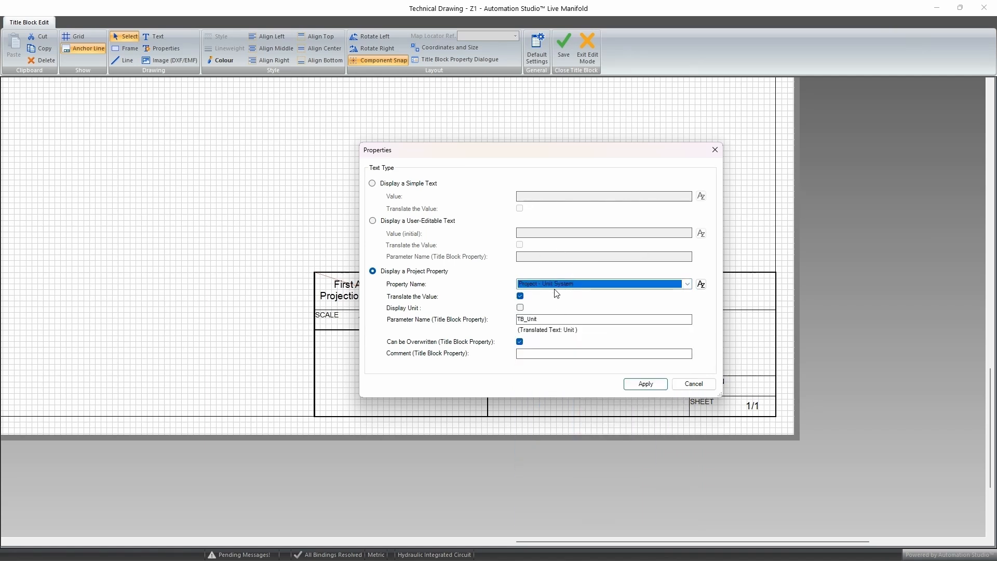
Step: Close the unit value's properties unchanged and review the user-editable text settings of the first description line
{"action": "left_click_drag", "start_coordinate": [506, 155], "coordinate": [627, 125]}
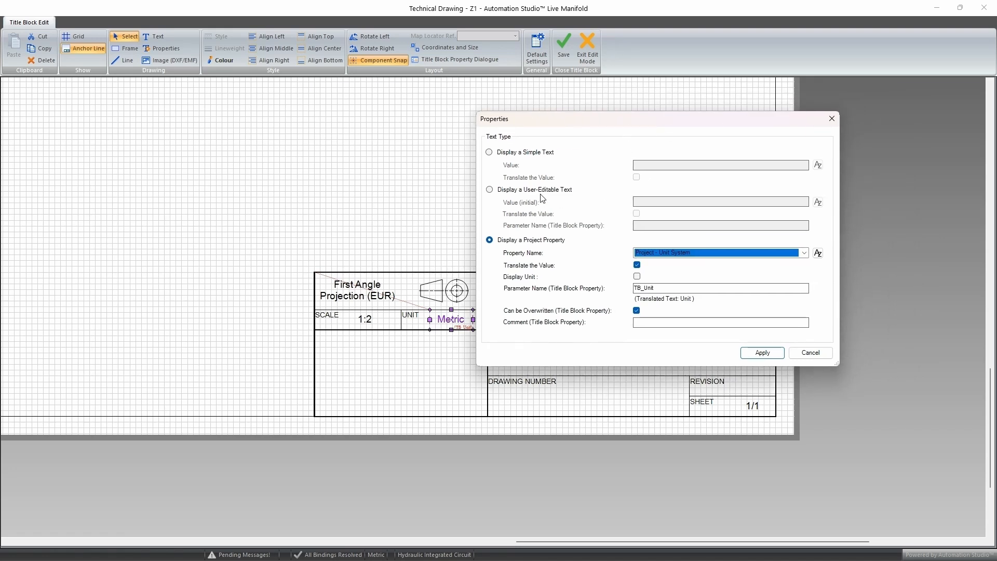
{"action": "left_click", "coordinate": [833, 119]}
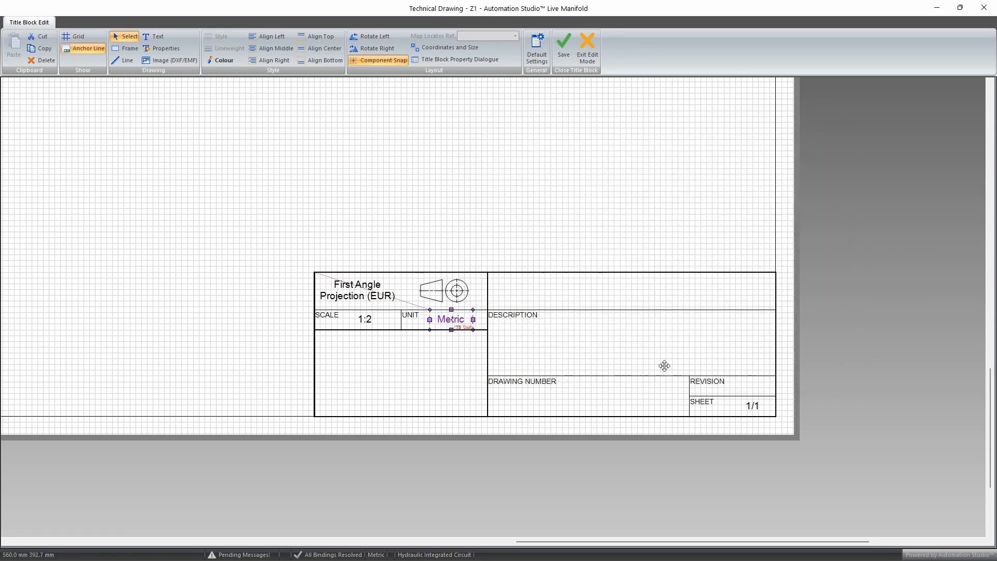
{"action": "left_click", "coordinate": [612, 343]}
{"action": "left_click", "coordinate": [613, 343]}
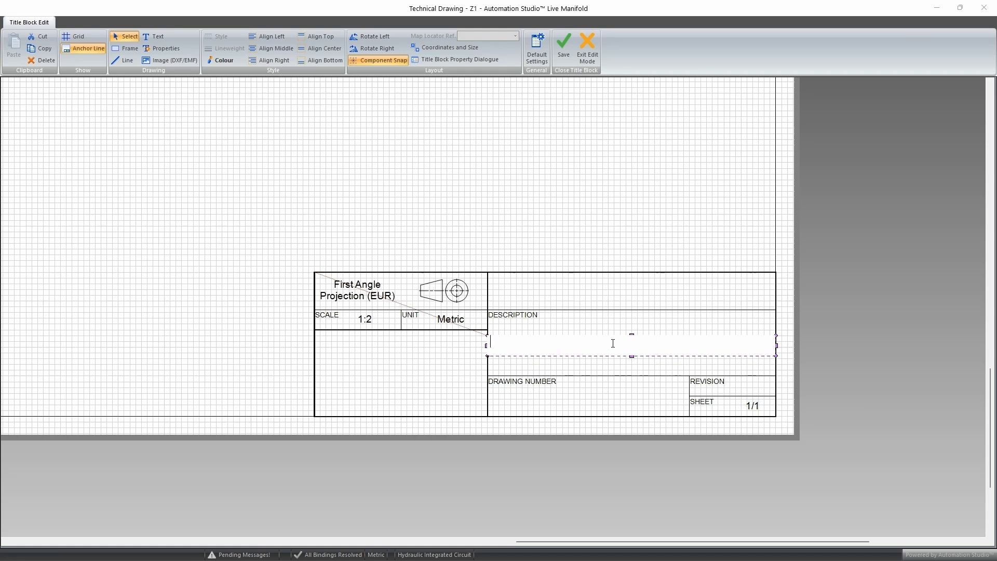
{"action": "left_click_drag", "start_coordinate": [608, 337], "coordinate": [606, 322]}
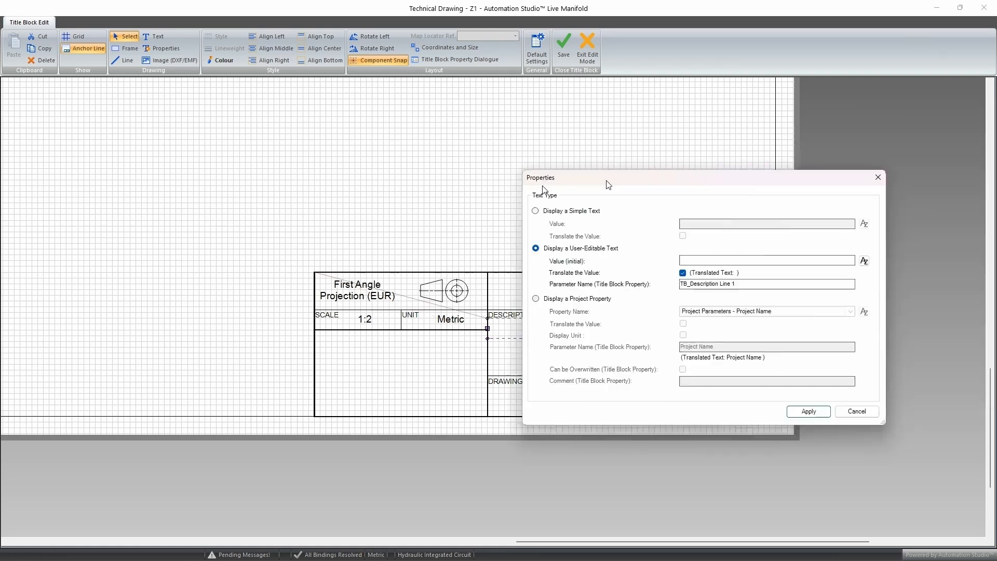
{"action": "left_click_drag", "start_coordinate": [606, 180], "coordinate": [367, 143]}
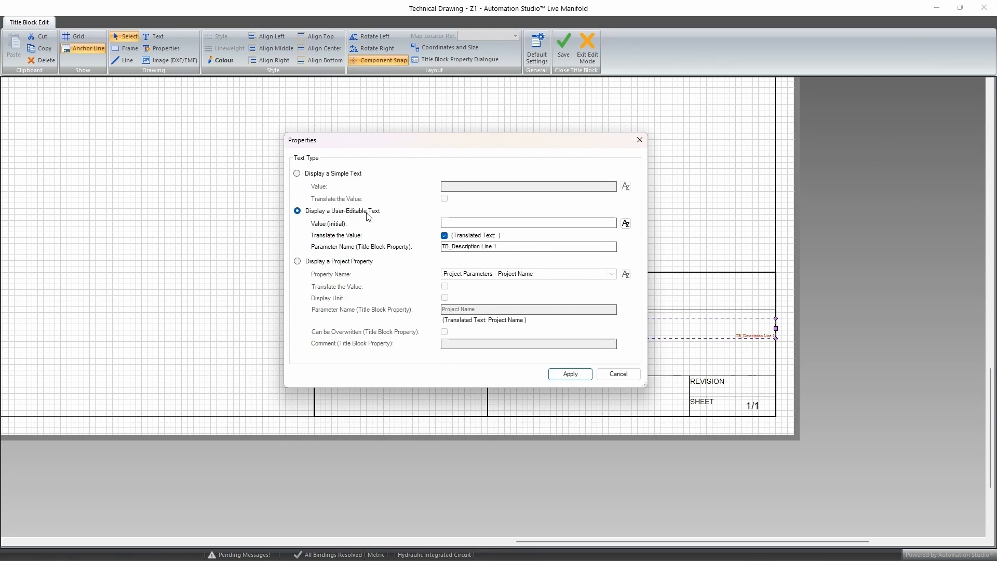
{"action": "left_click", "coordinate": [633, 141]}
Step: Review the title block's full list of parameters and values, close it without changes and clear the selection
{"action": "left_click", "coordinate": [444, 60]}
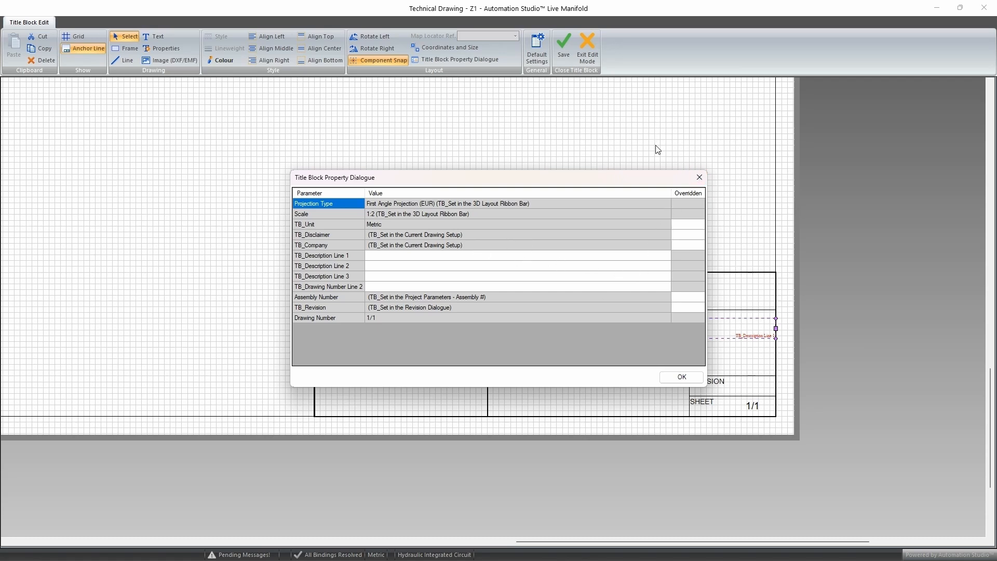
{"action": "left_click", "coordinate": [699, 177]}
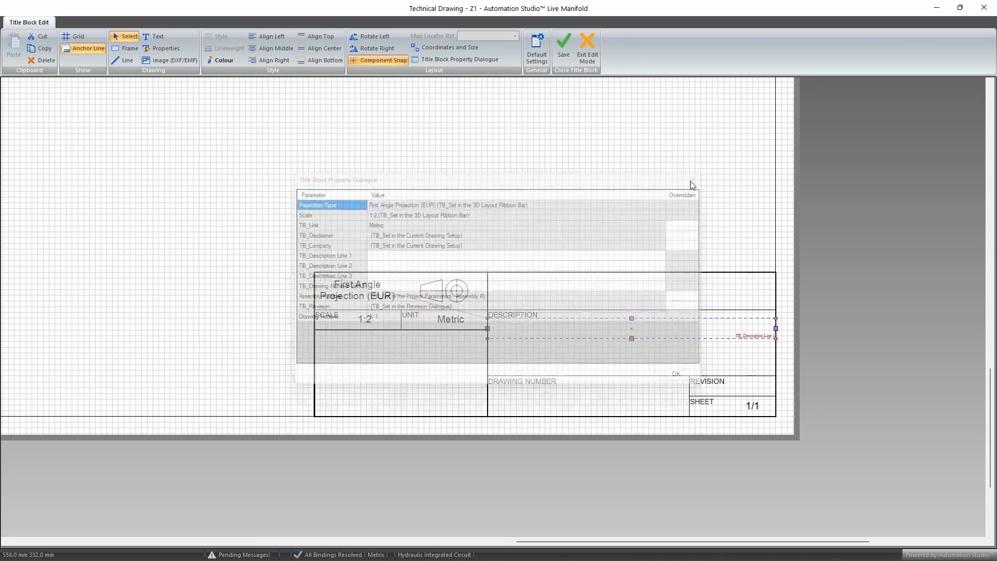
{"action": "left_click", "coordinate": [557, 236]}
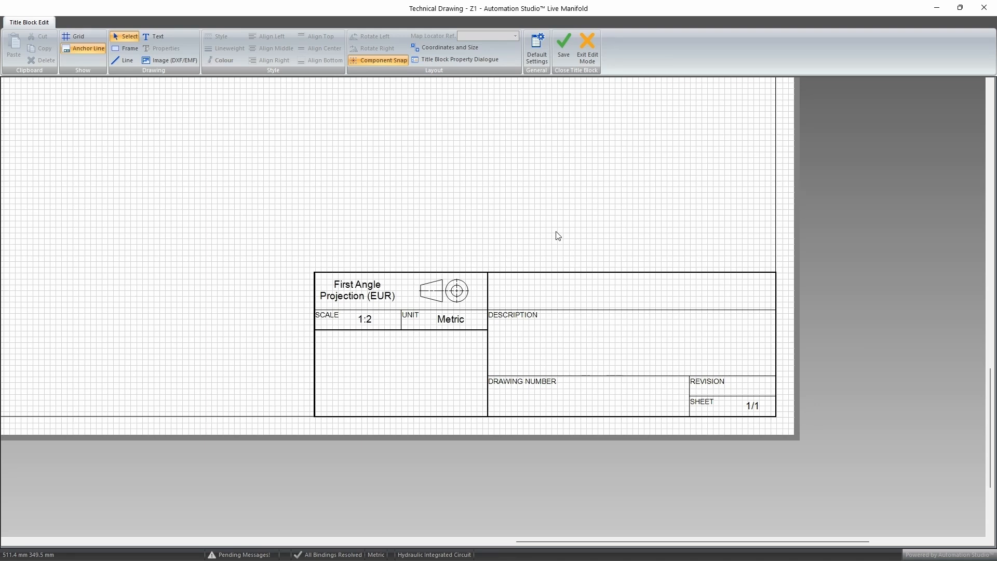
Step: Select the DESCRIPTION label in the title block
{"action": "left_click", "coordinate": [517, 316]}
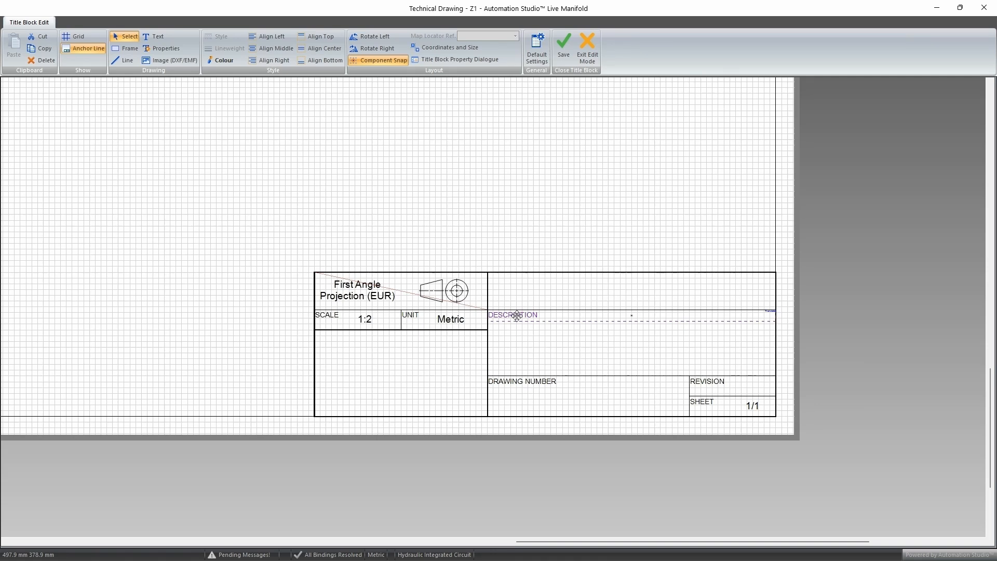
Step: Check the text properties of the DESCRIPTION label in the title block and close them
{"action": "left_click", "coordinate": [520, 290]}
{"action": "left_click", "coordinate": [517, 312]}
{"action": "double_click", "coordinate": [518, 314]}
{"action": "left_click_drag", "start_coordinate": [466, 125], "coordinate": [357, 125]}
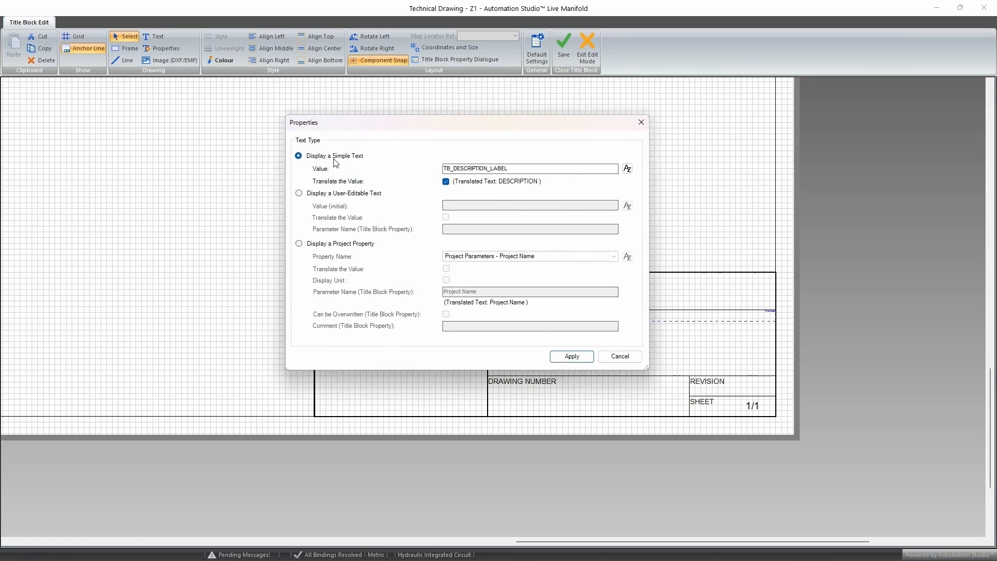
{"action": "left_click", "coordinate": [641, 121]}
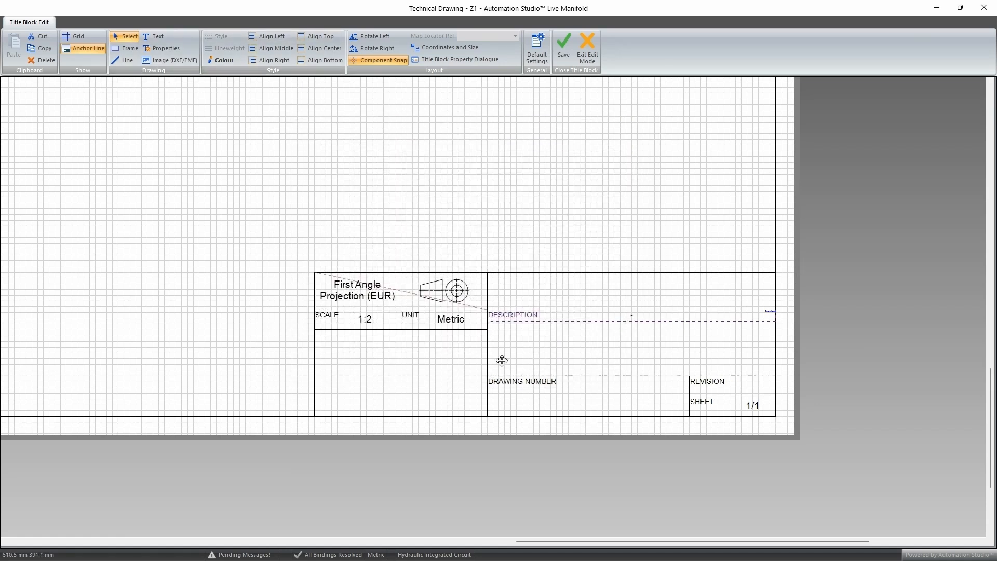
{"action": "left_click", "coordinate": [164, 61]}
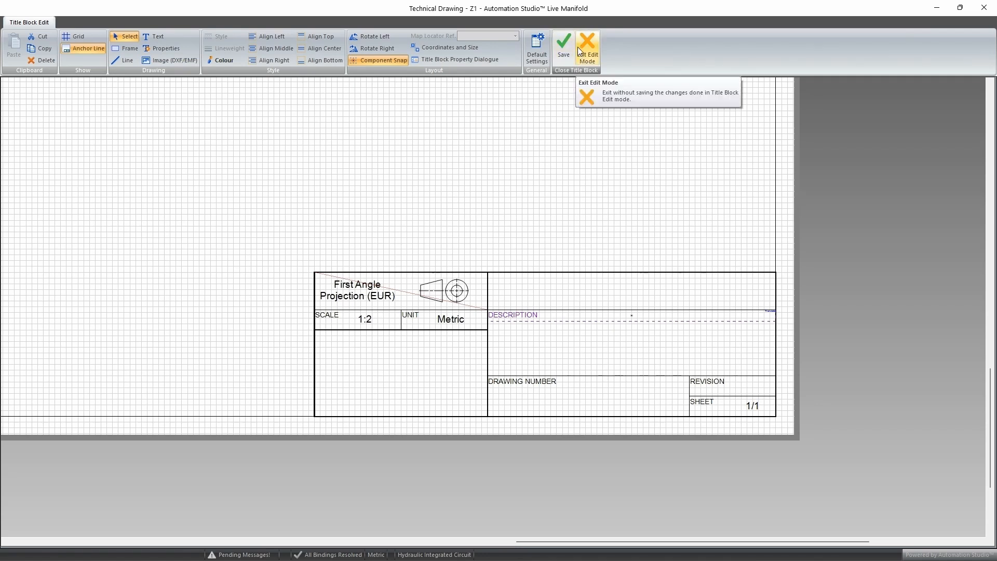
Step: Set the map locator reference of the title block frame to Page_TopLeft
{"action": "left_click", "coordinate": [526, 272]}
{"action": "left_click", "coordinate": [422, 271]}
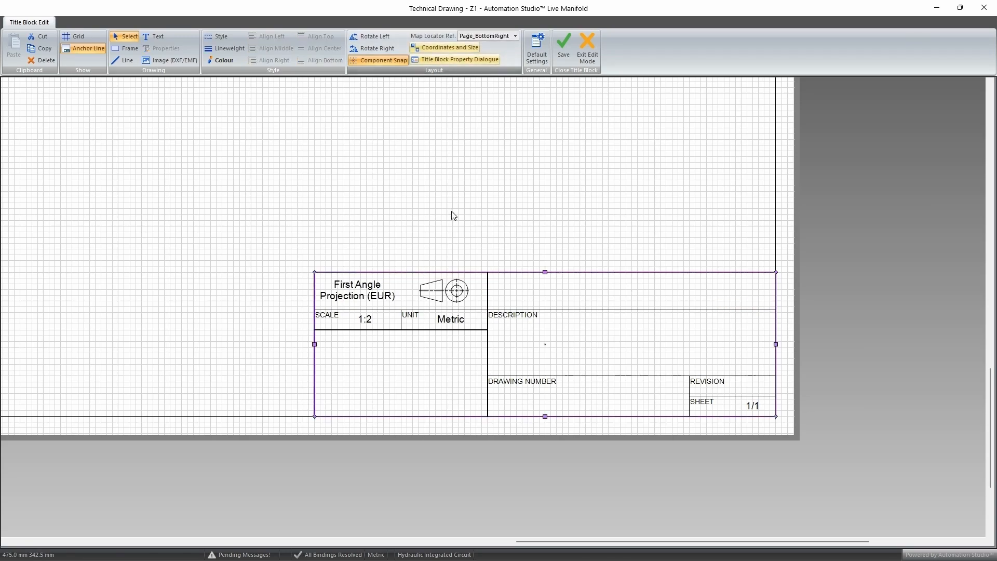
{"action": "scroll", "coordinate": [452, 216], "scroll_direction": "down", "scroll_amount": 5}
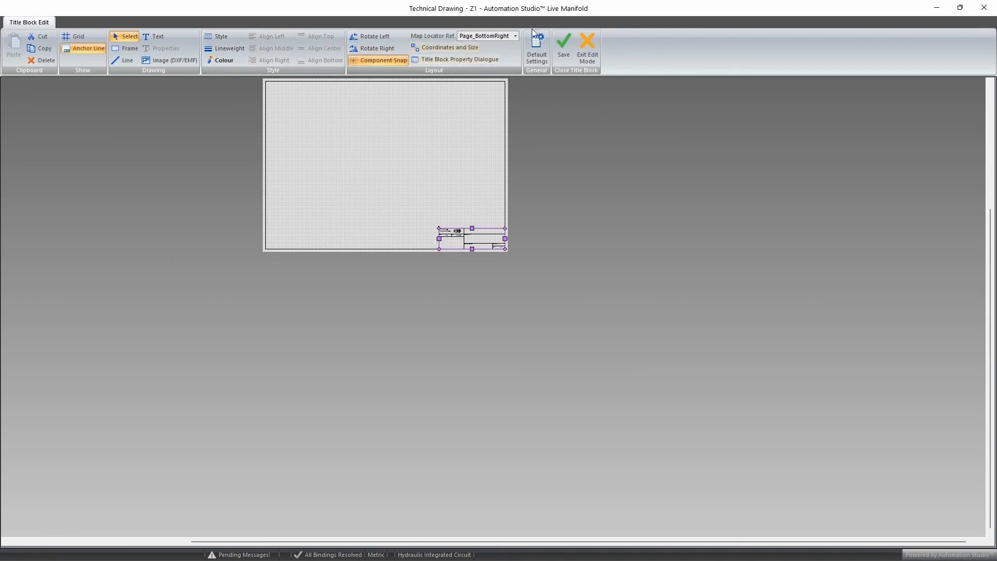
{"action": "left_click", "coordinate": [515, 36]}
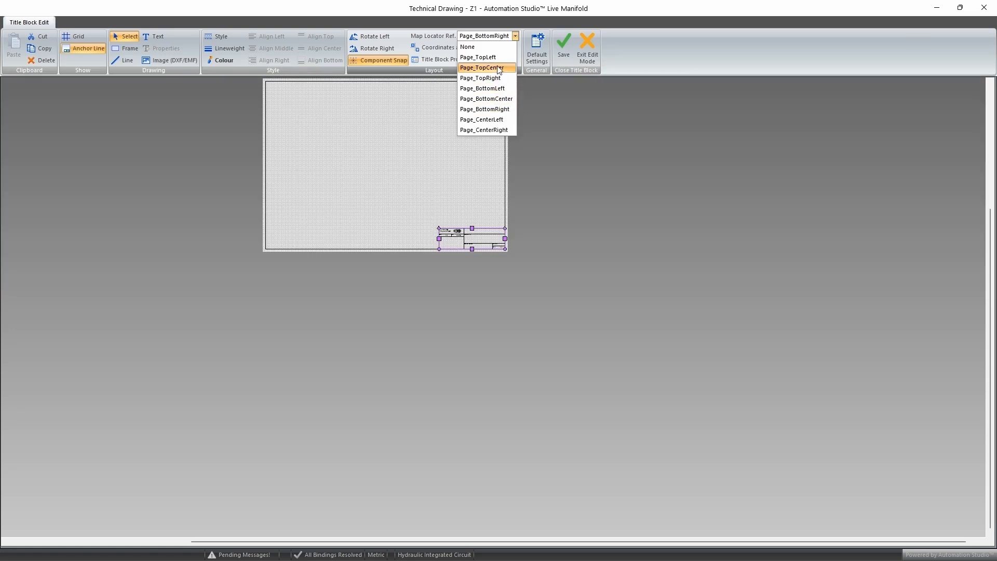
{"action": "left_click", "coordinate": [477, 57]}
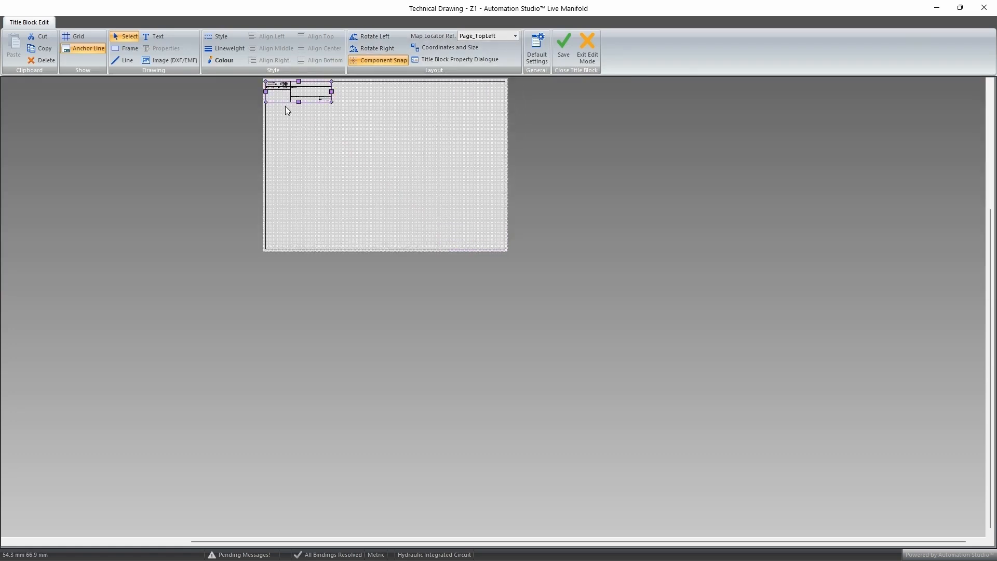
{"action": "scroll", "coordinate": [285, 107], "scroll_direction": "up", "scroll_amount": 3}
{"action": "left_click_drag", "start_coordinate": [384, 195], "coordinate": [450, 293]}
{"action": "left_click", "coordinate": [580, 157]}
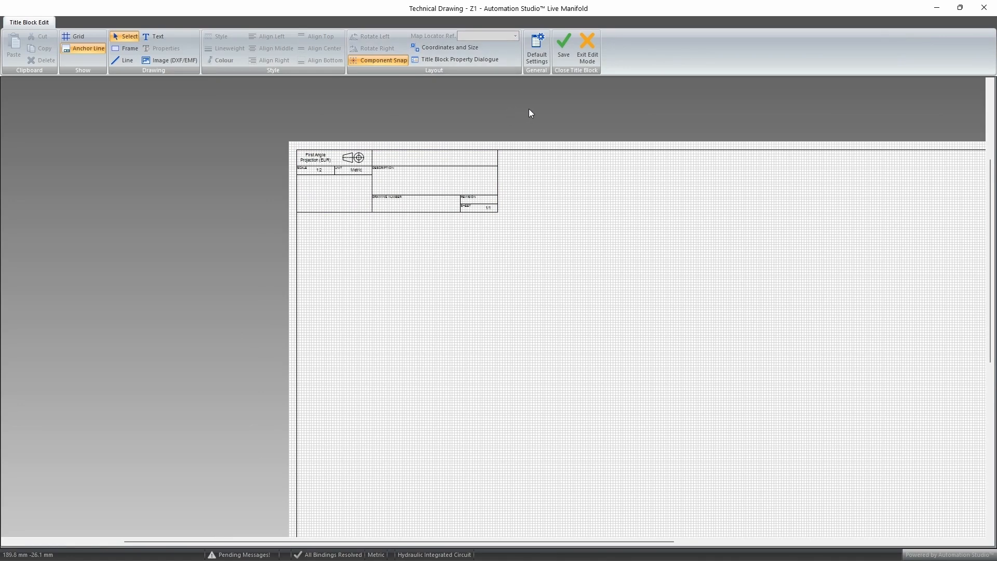
Step: Exit title block editing without saving the changes and cancel the current technical drawing options
{"action": "left_click", "coordinate": [587, 50]}
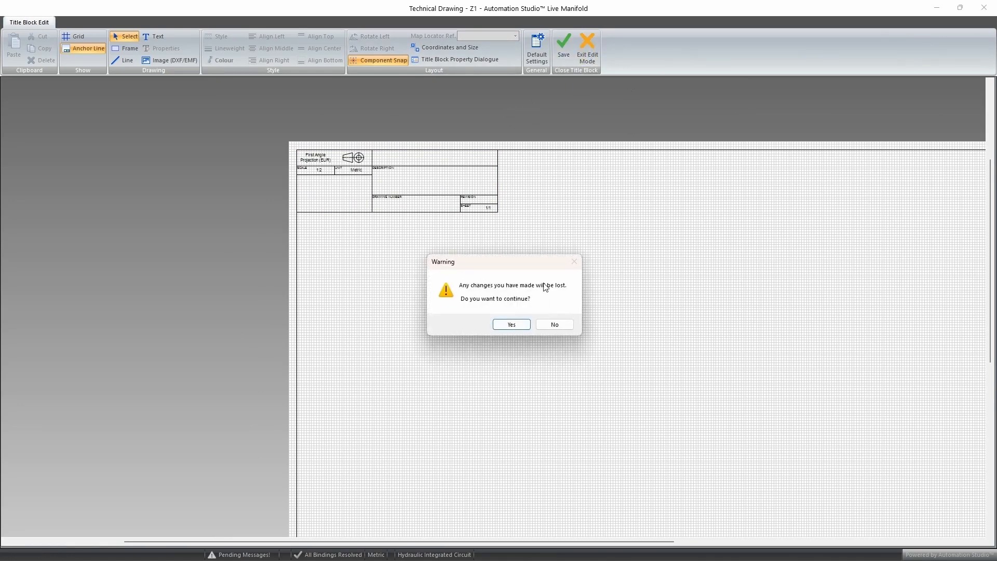
{"action": "left_click", "coordinate": [511, 325]}
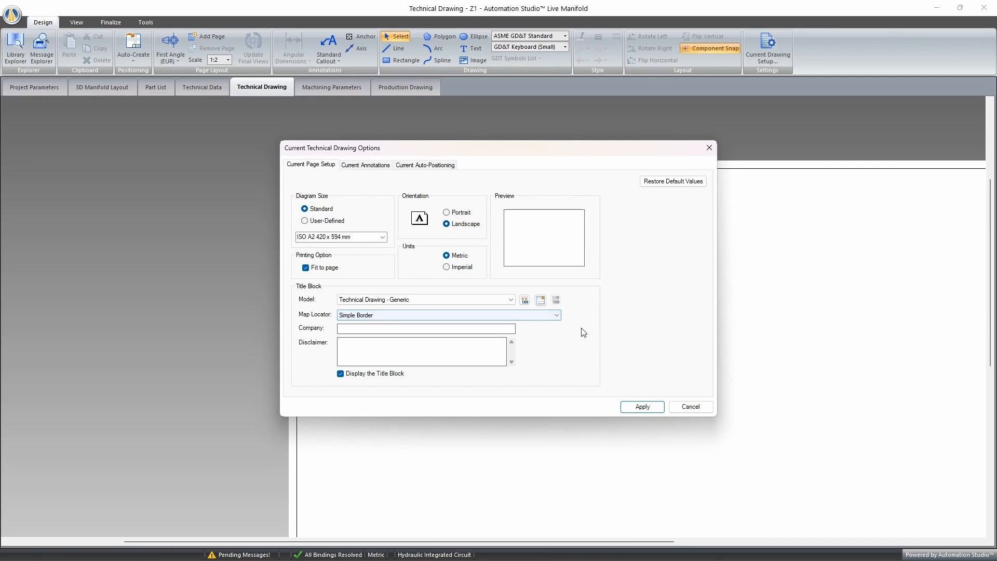
{"action": "left_click", "coordinate": [690, 406]}
Step: Set Description Line 1 in the technical drawing's title block information to "abc"
{"action": "scroll", "coordinate": [680, 343], "scroll_direction": "down", "scroll_amount": 2}
{"action": "scroll", "coordinate": [830, 487], "scroll_direction": "up", "scroll_amount": 5}
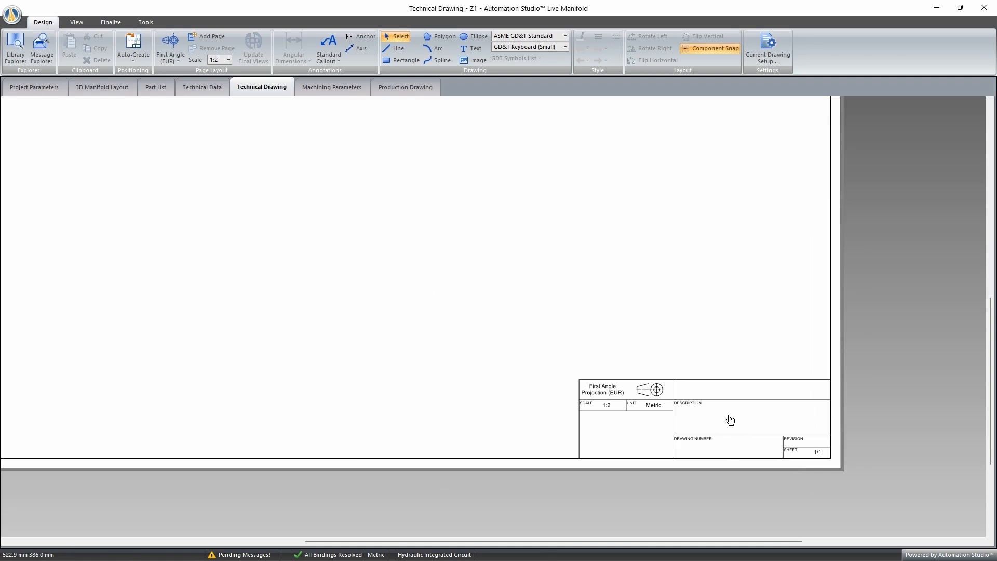
{"action": "double_click", "coordinate": [726, 417]}
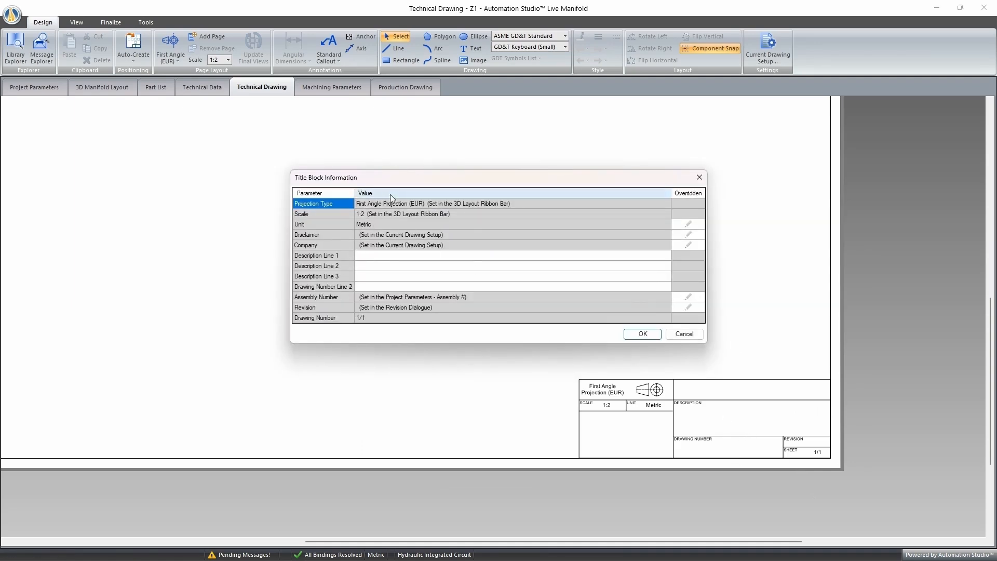
{"action": "left_click", "coordinate": [389, 258]}
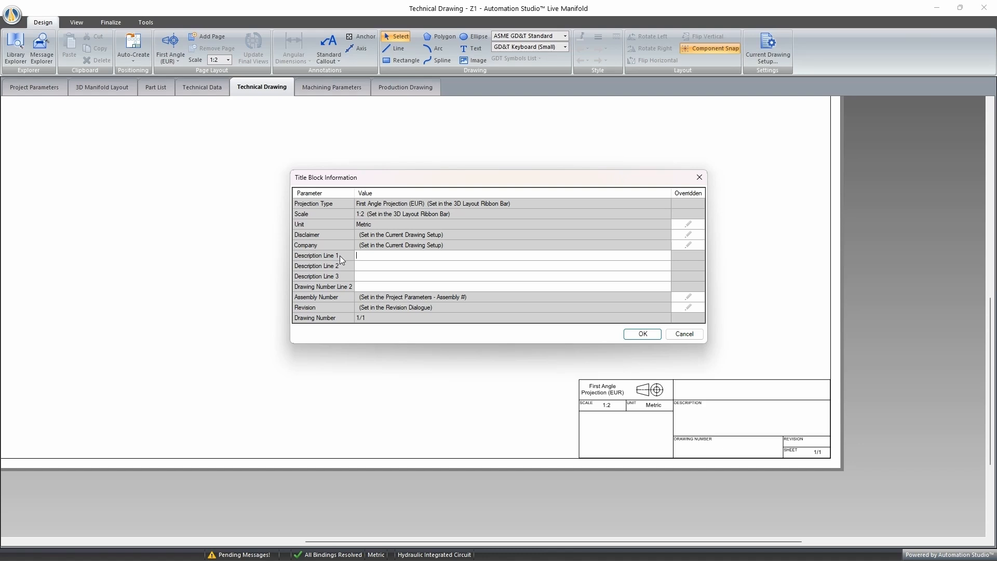
{"action": "type", "text": "abc"}
{"action": "left_click", "coordinate": [642, 334]}
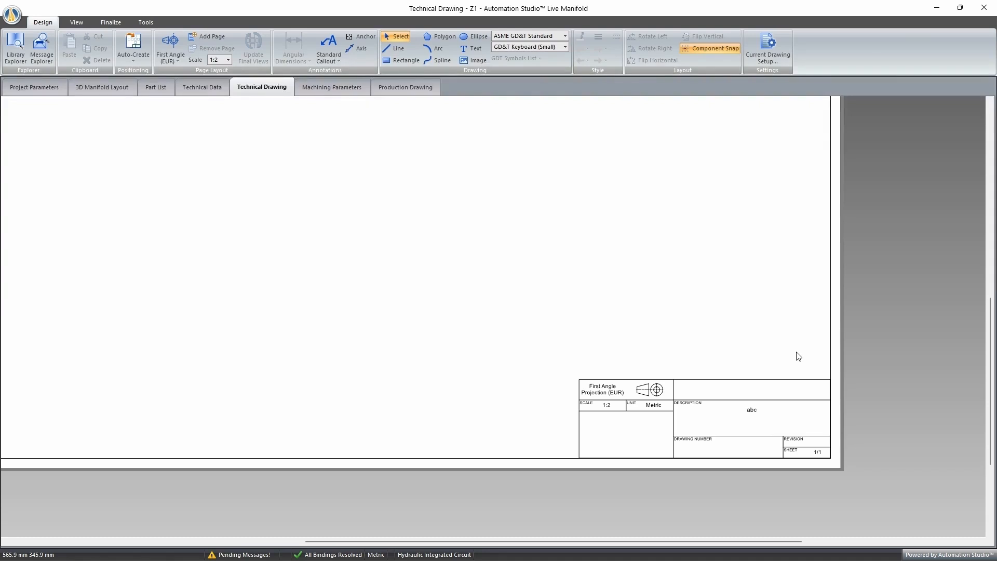
Step: Switch to SQLiteStudio, review the ASLIVE PriceListTemplate tables and open the data of BlockPriceRules
{"action": "left_click", "coordinate": [103, 21]}
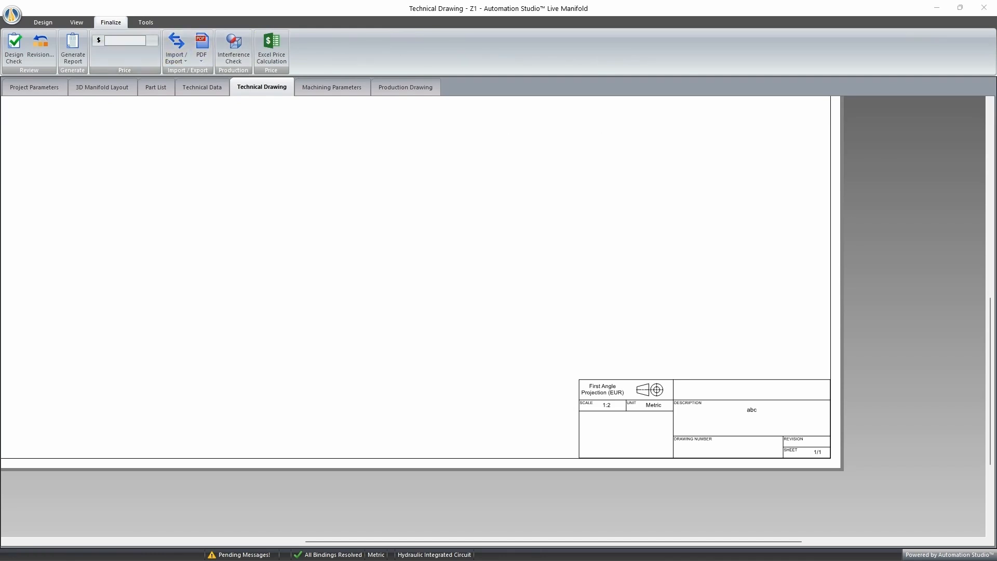
{"action": "left_click_drag", "start_coordinate": [996, 116], "coordinate": [394, 2]}
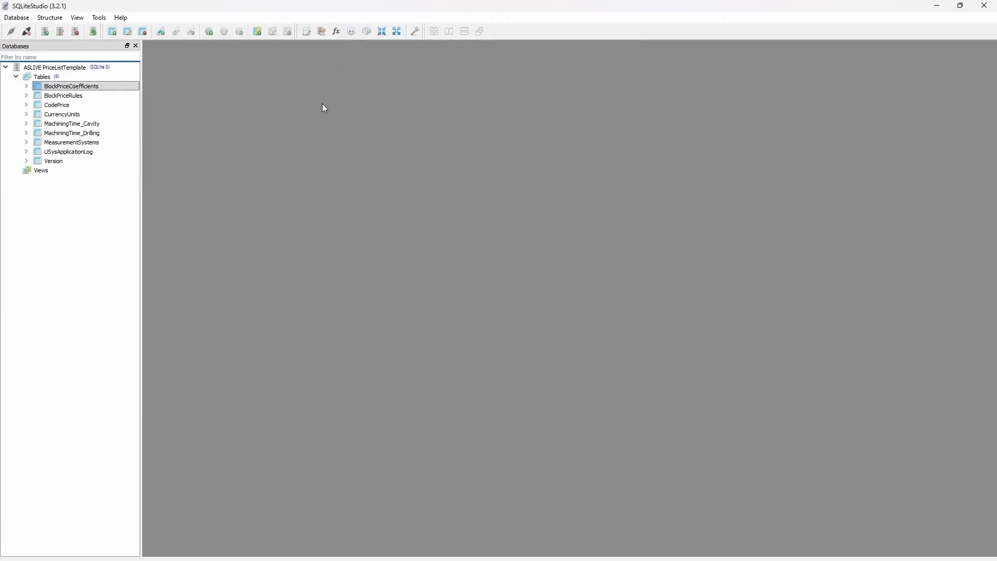
{"action": "left_click", "coordinate": [83, 87]}
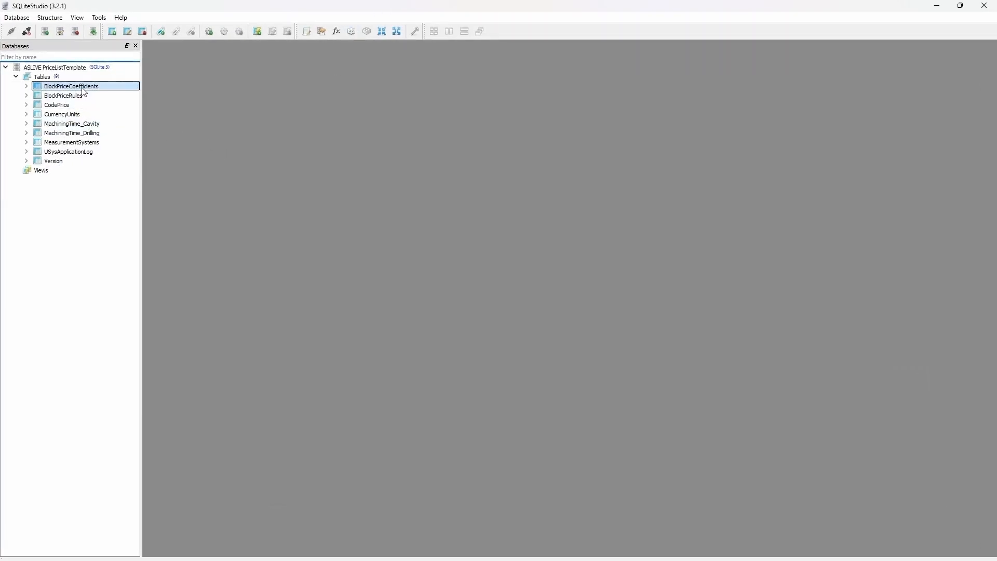
{"action": "mouse_move", "coordinate": [80, 98]}
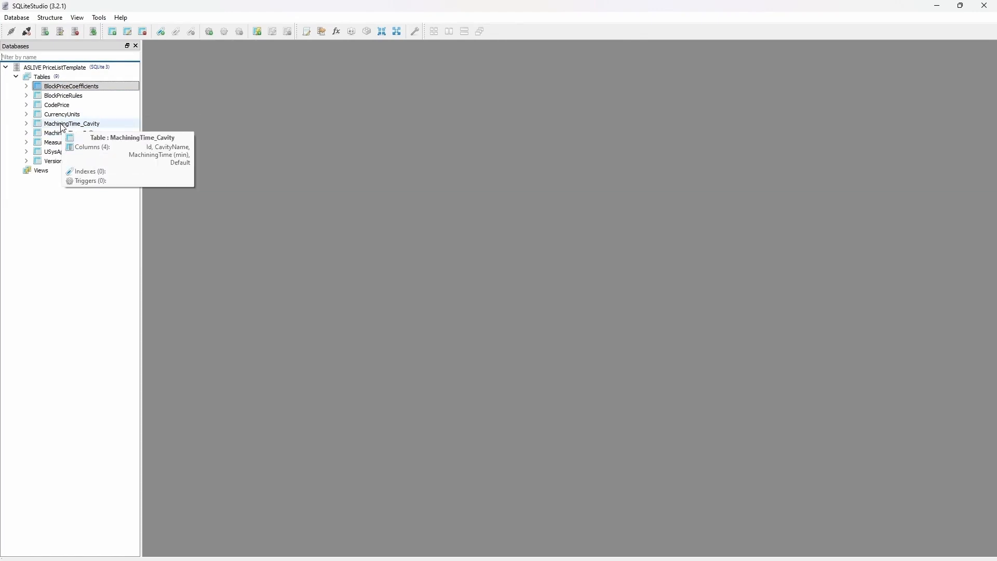
{"action": "mouse_move", "coordinate": [60, 127]}
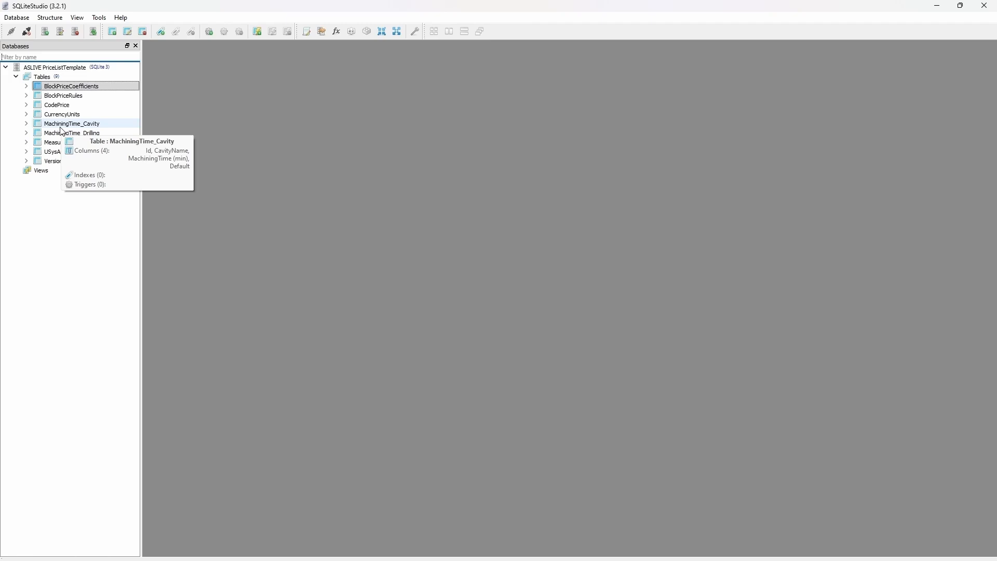
{"action": "mouse_move", "coordinate": [85, 138]}
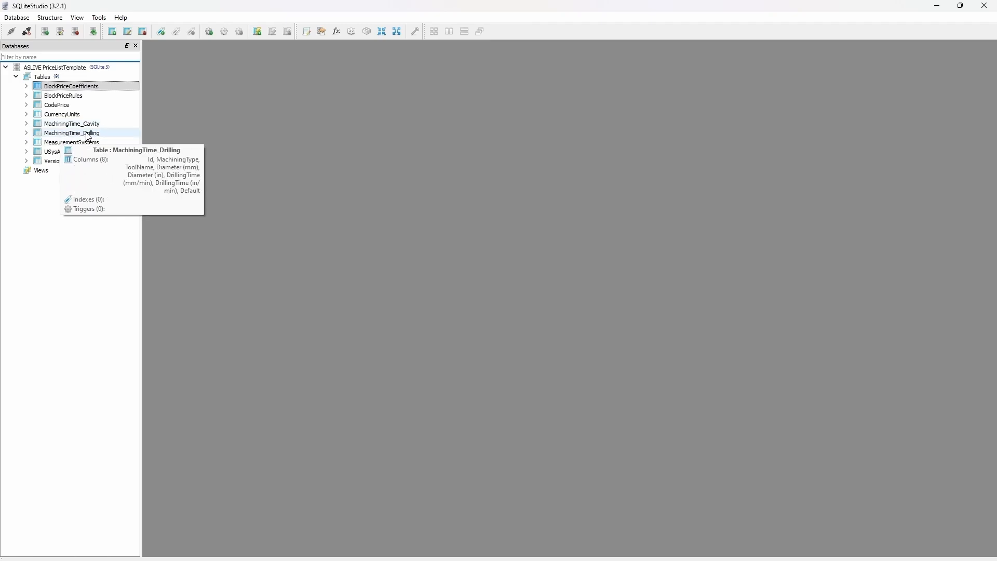
{"action": "double_click", "coordinate": [80, 96]}
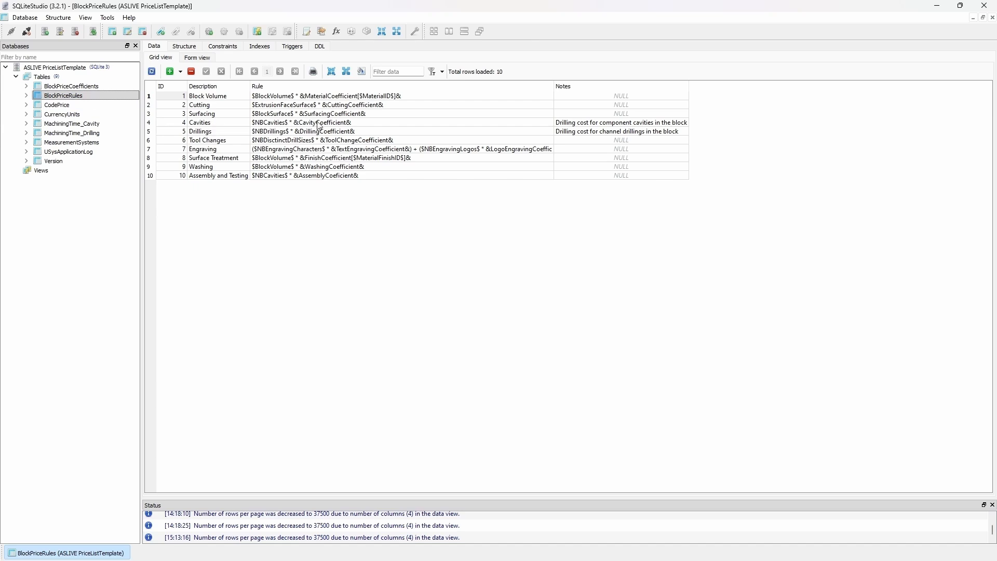
Step: Examine the BlockPriceCoefficients and MachiningTime_Cavity tables and compare them with the rules in BlockPriceRules
{"action": "double_click", "coordinate": [77, 87]}
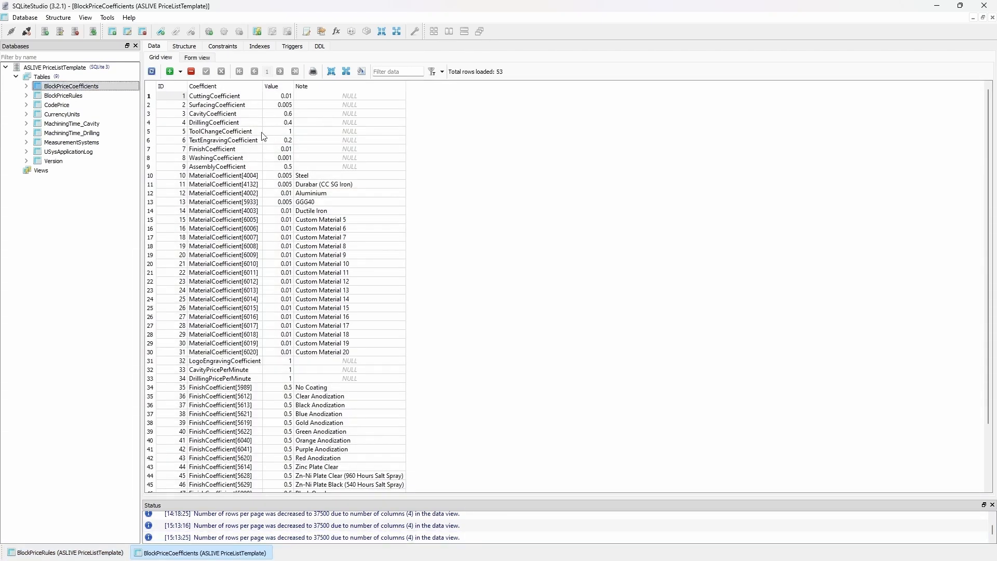
{"action": "double_click", "coordinate": [82, 98]}
{"action": "double_click", "coordinate": [73, 123]}
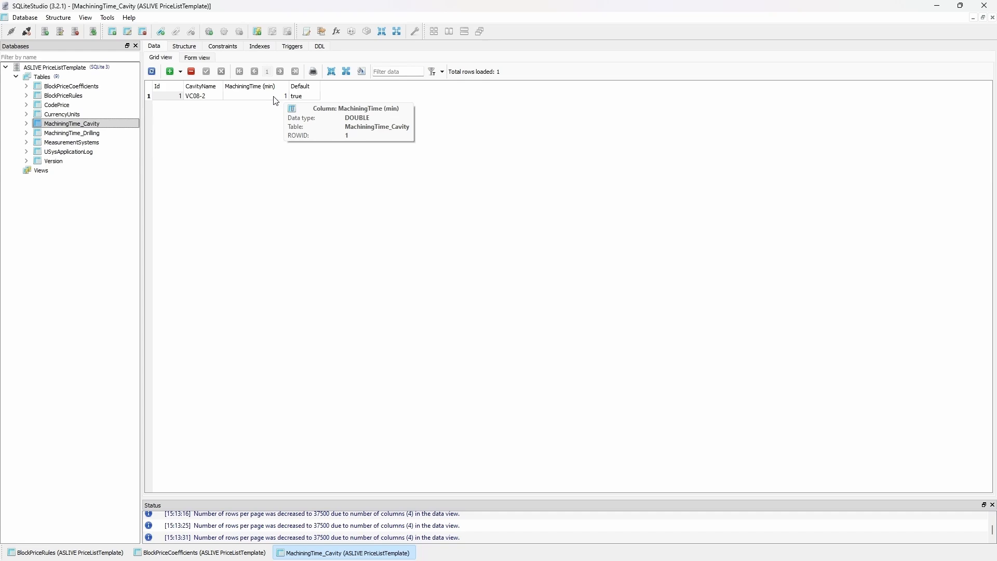
{"action": "double_click", "coordinate": [82, 86]}
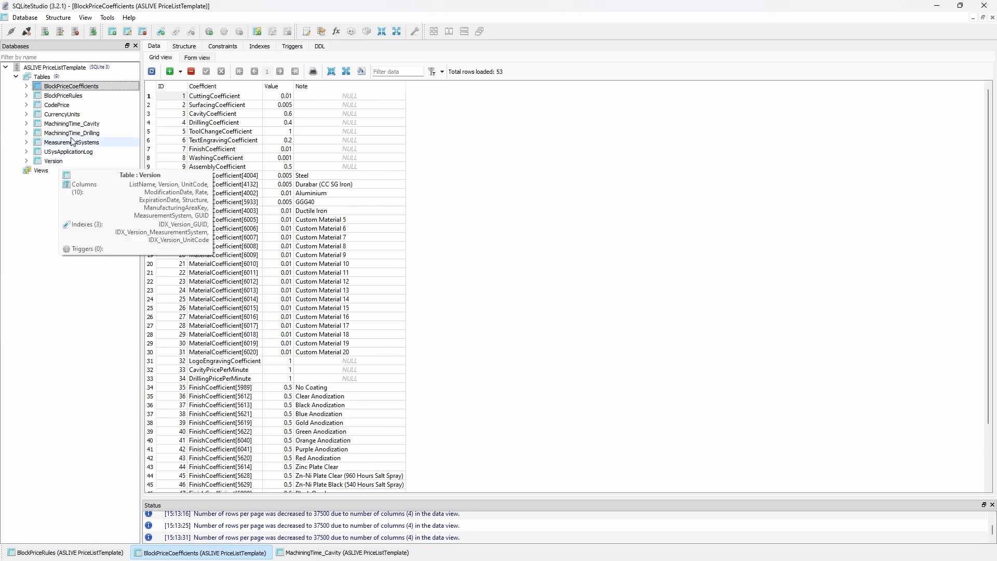
{"action": "double_click", "coordinate": [78, 96]}
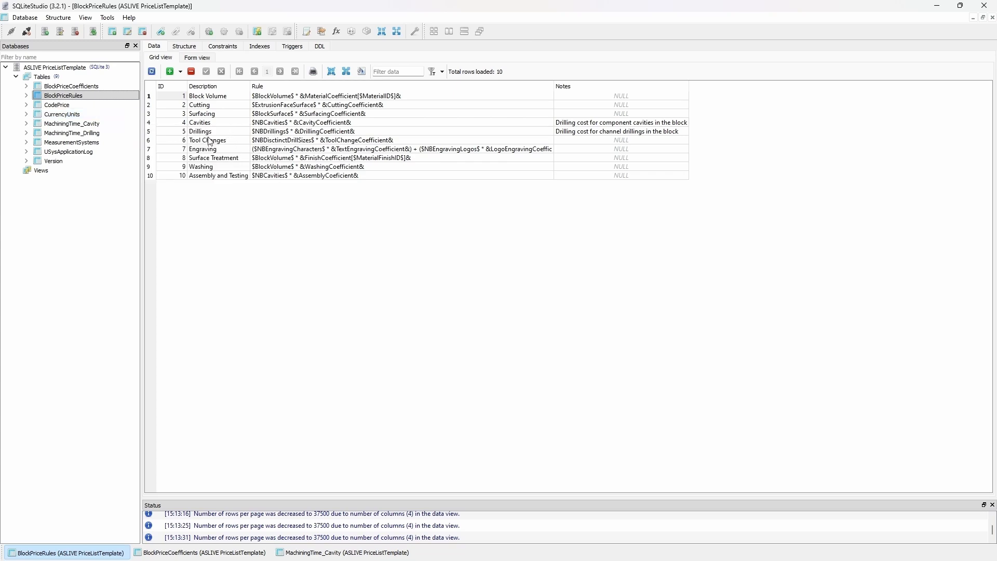
Step: Examine the MachiningTime_Drilling table with its diameter and drilling-time columns widened, and close SQLiteStudio
{"action": "double_click", "coordinate": [72, 133]}
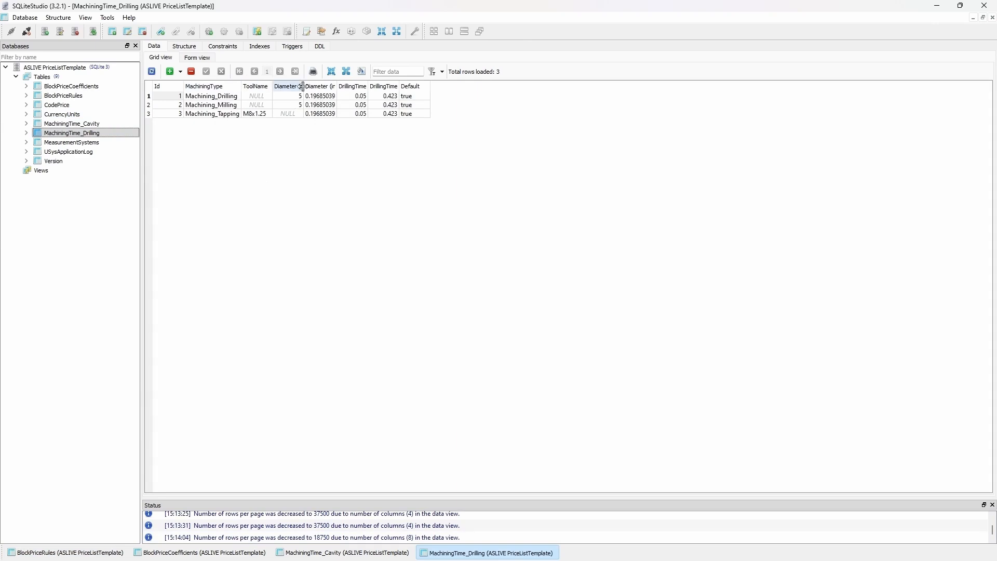
{"action": "left_click_drag", "start_coordinate": [304, 86], "coordinate": [427, 86]}
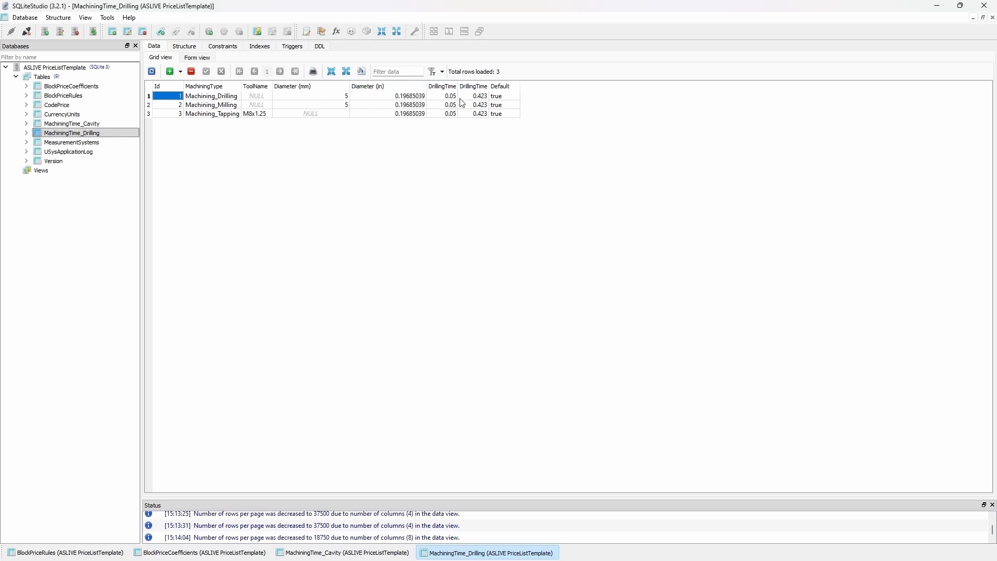
{"action": "left_click_drag", "start_coordinate": [458, 86], "coordinate": [549, 86]}
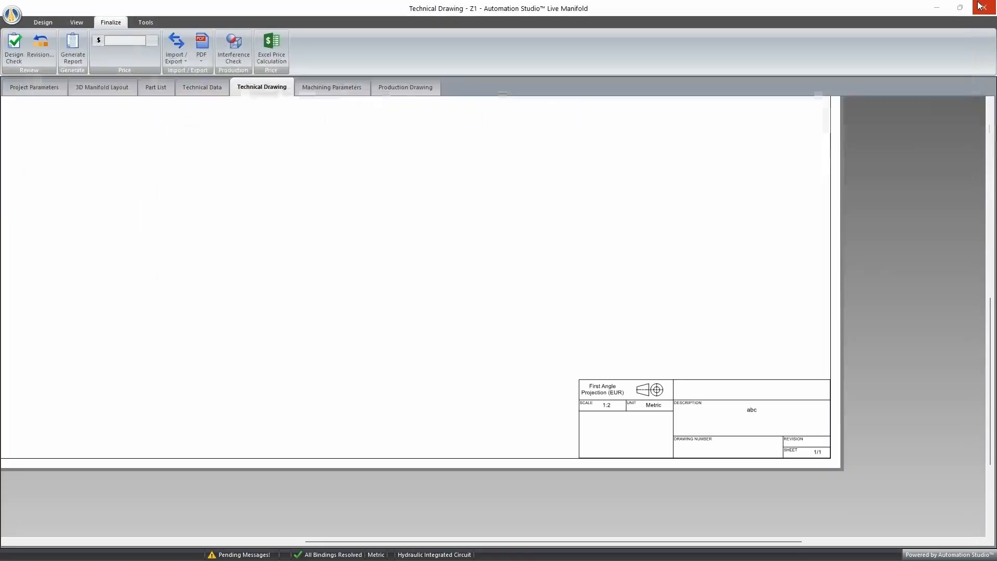
{"action": "left_click", "coordinate": [985, 6]}
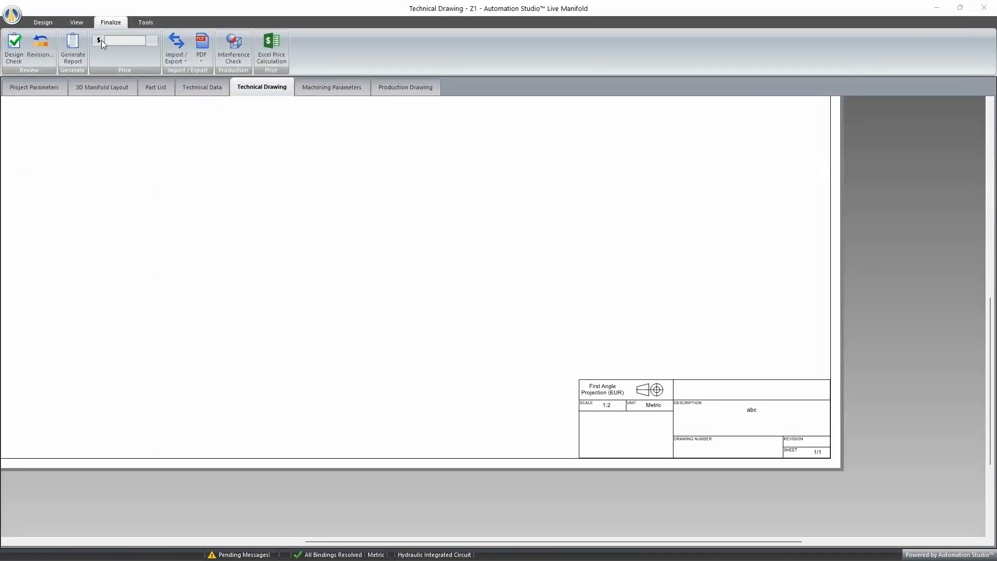
Step: Draw an S-shaped spline in the upper-left part of the technical drawing page
{"action": "left_click", "coordinate": [42, 23]}
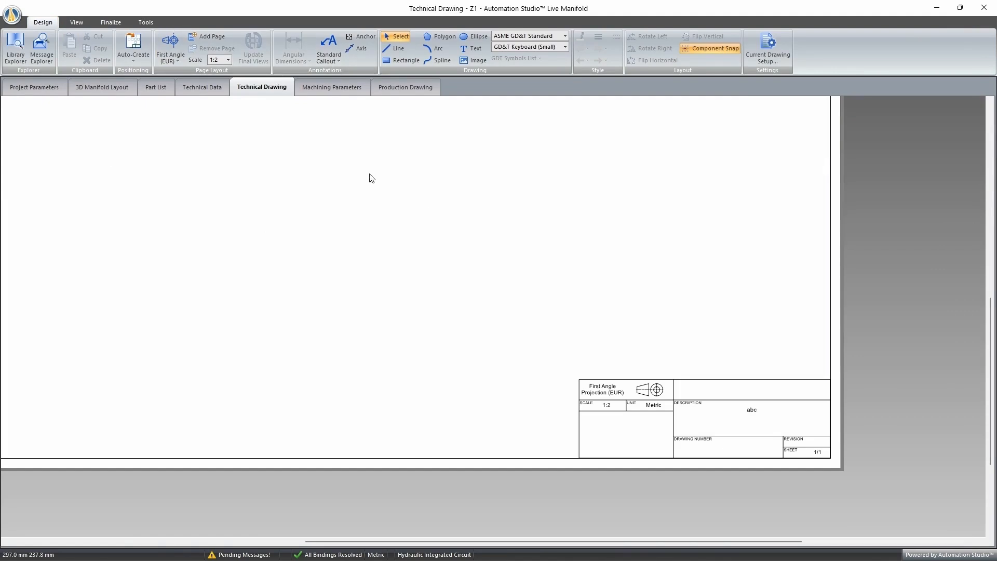
{"action": "scroll", "coordinate": [498, 197], "scroll_direction": "down", "scroll_amount": 3}
{"action": "scroll", "coordinate": [407, 162], "scroll_direction": "up", "scroll_amount": 3}
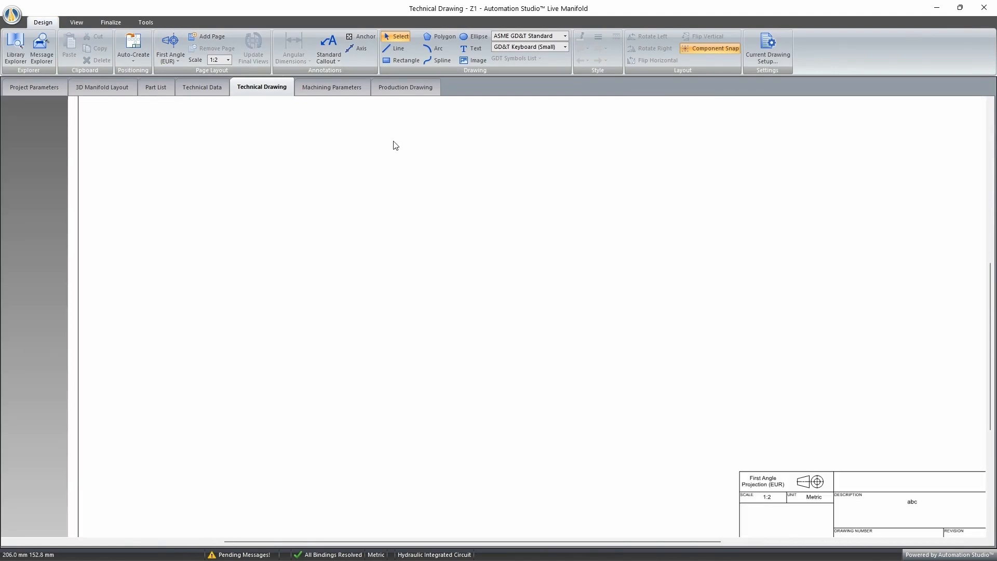
{"action": "left_click_drag", "start_coordinate": [430, 165], "coordinate": [432, 272]}
{"action": "scroll", "coordinate": [440, 239], "scroll_direction": "down", "scroll_amount": 4}
{"action": "scroll", "coordinate": [437, 187], "scroll_direction": "up", "scroll_amount": 2}
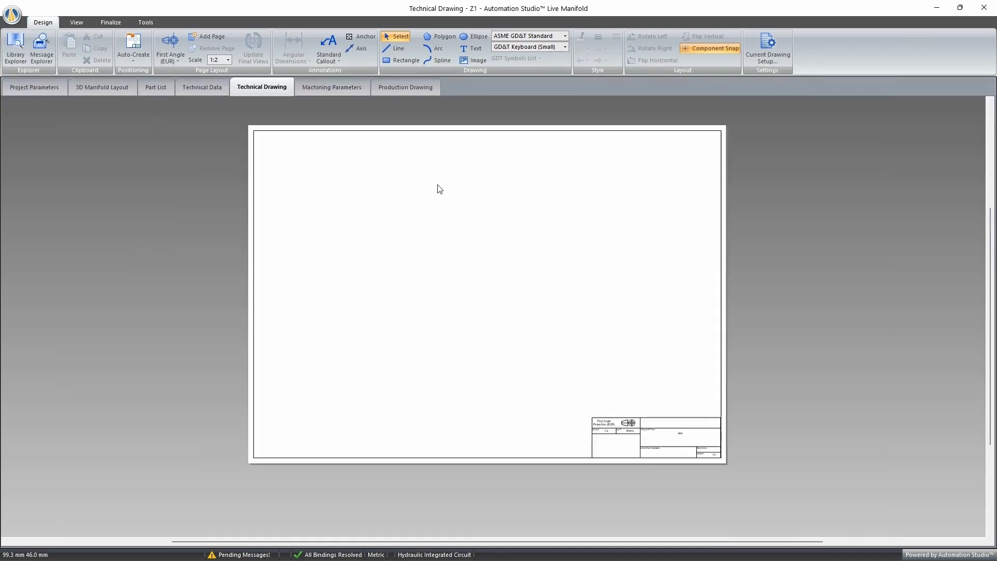
{"action": "left_click", "coordinate": [438, 60]}
{"action": "left_click", "coordinate": [391, 154]}
{"action": "left_click", "coordinate": [331, 196]}
{"action": "left_click", "coordinate": [390, 228]}
{"action": "left_click", "coordinate": [336, 264]}
{"action": "double_click", "coordinate": [343, 273]}
{"action": "left_click", "coordinate": [438, 215]}
Step: Draw an arc beside the spline and adjust both its endpoints so only the lower-right portion of the curve remains
{"action": "left_click", "coordinate": [436, 50]}
{"action": "mouse_move", "coordinate": [455, 153]}
{"action": "left_mouse_down"}
{"action": "mouse_move", "coordinate": [525, 233]}
{"action": "mouse_move", "coordinate": [547, 226]}
{"action": "left_mouse_up"}
{"action": "left_click_drag", "start_coordinate": [502, 154], "coordinate": [550, 184]}
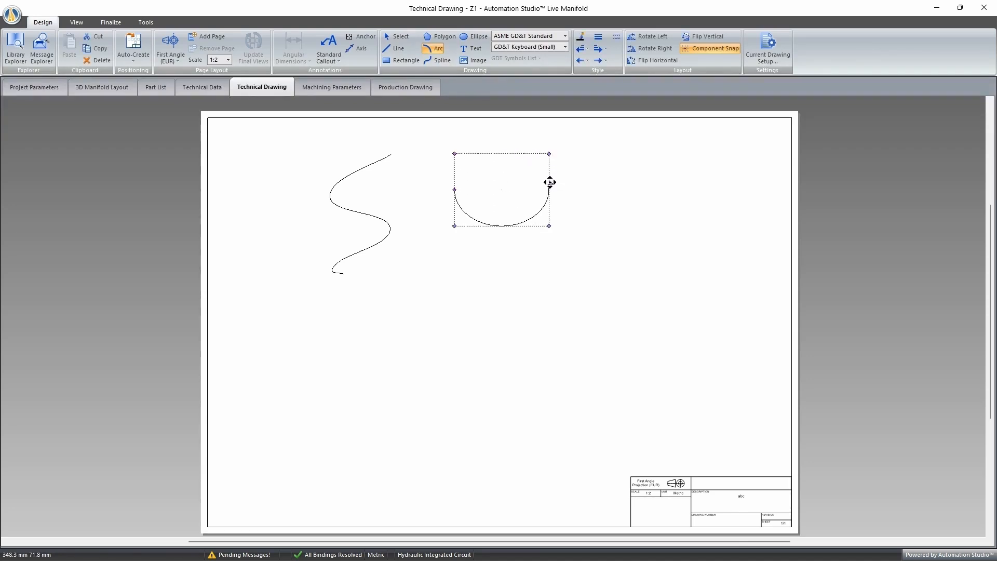
{"action": "left_click_drag", "start_coordinate": [449, 191], "coordinate": [491, 242]}
{"action": "left_click", "coordinate": [498, 267]}
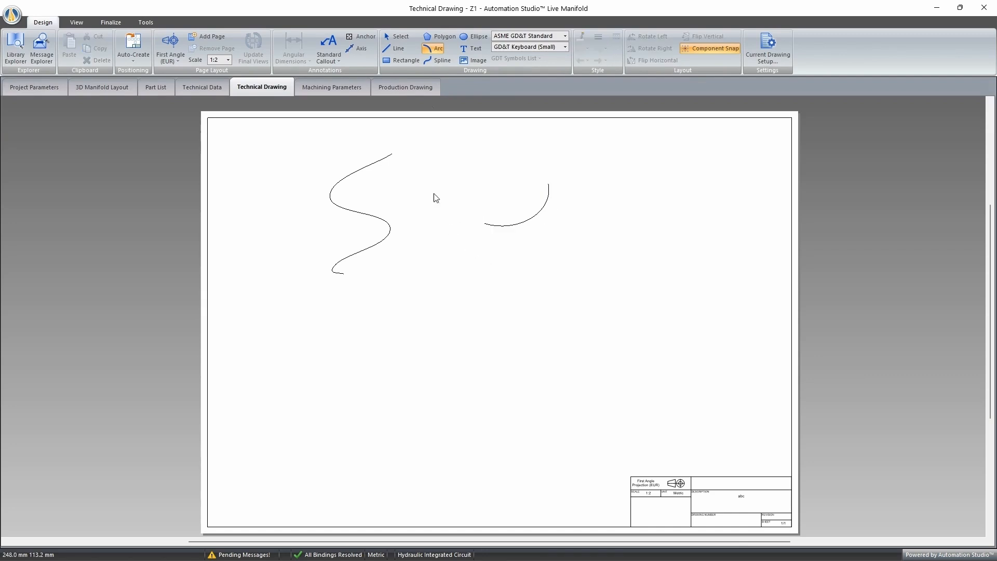
Step: Draw a closed five-sided irregular polygon below and between the spline and the arc, and deselect it
{"action": "left_click", "coordinate": [436, 36]}
{"action": "left_click", "coordinate": [448, 250]}
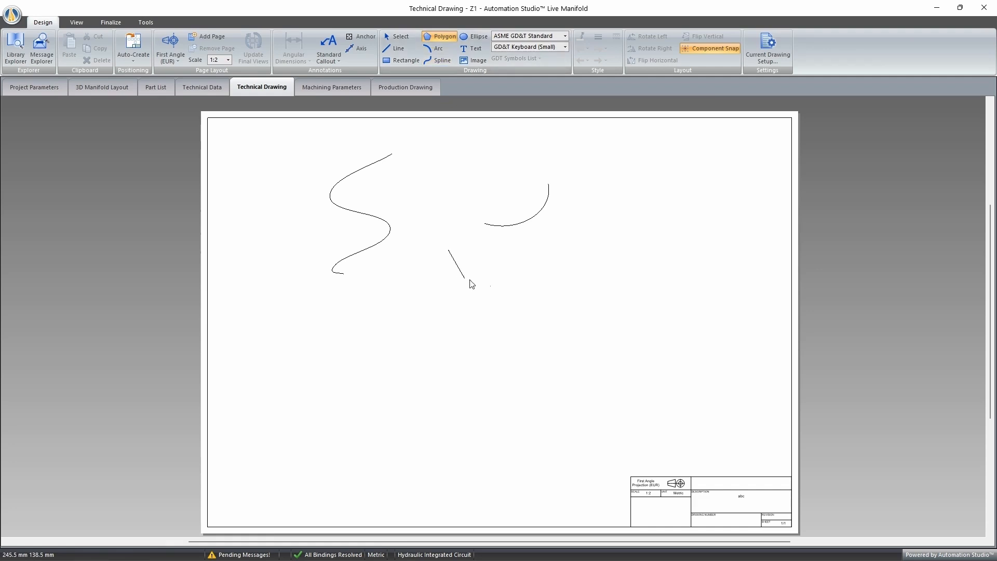
{"action": "left_click", "coordinate": [518, 280]}
{"action": "left_click", "coordinate": [483, 338]}
{"action": "left_click", "coordinate": [408, 314]}
{"action": "left_click", "coordinate": [414, 240]}
{"action": "left_click", "coordinate": [448, 251]}
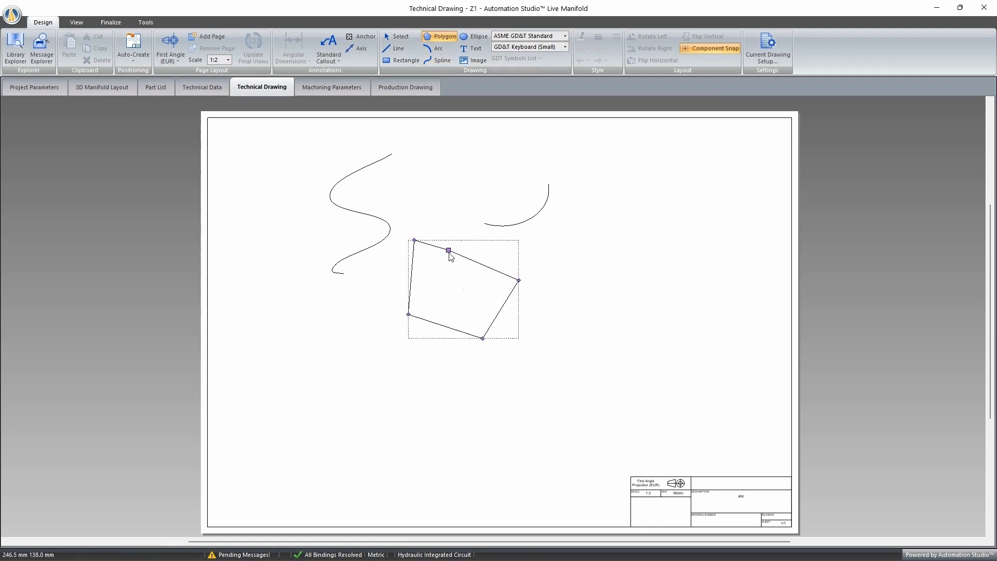
{"action": "key", "text": "Escape"}
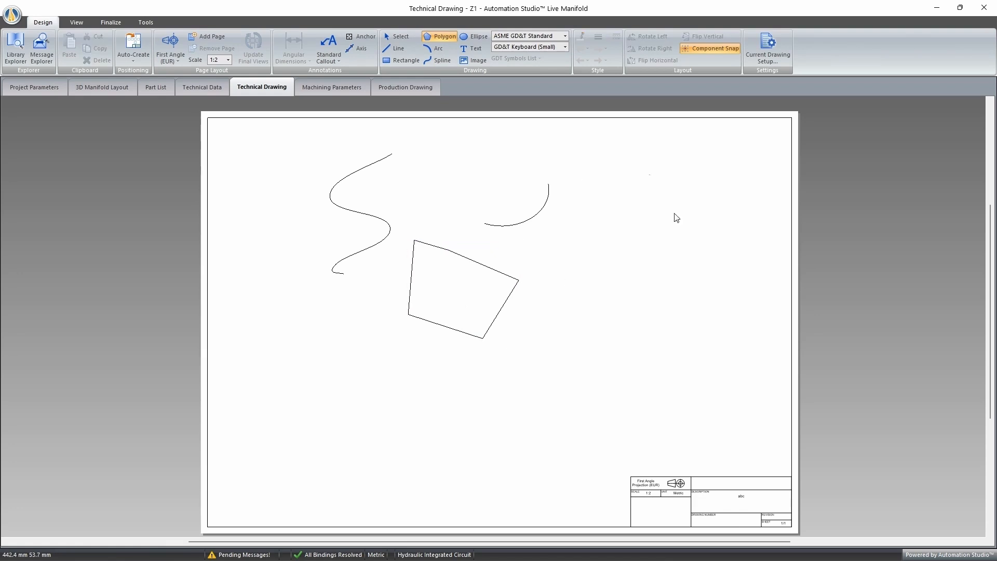
{"action": "scroll", "coordinate": [478, 229], "scroll_direction": "down", "scroll_amount": 1}
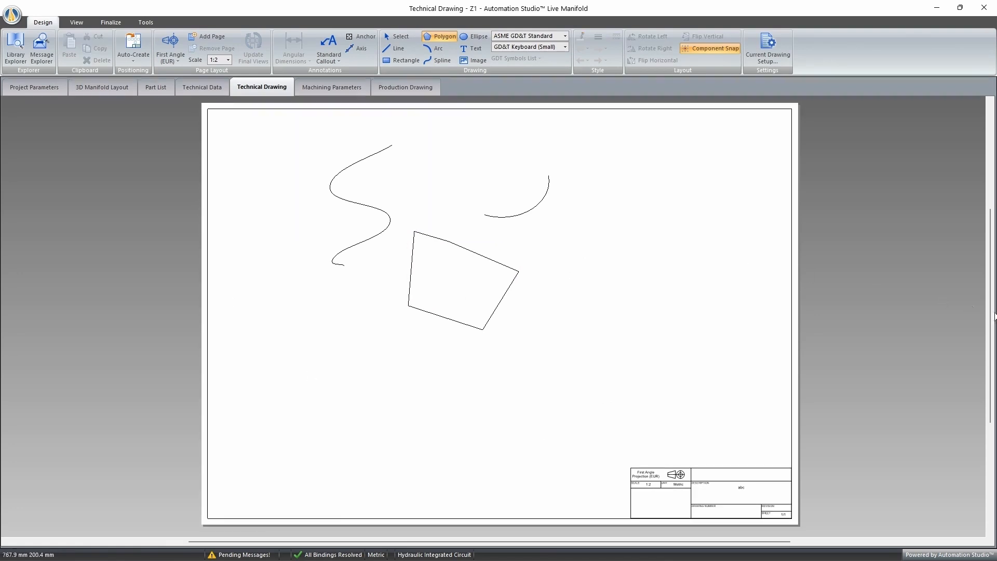
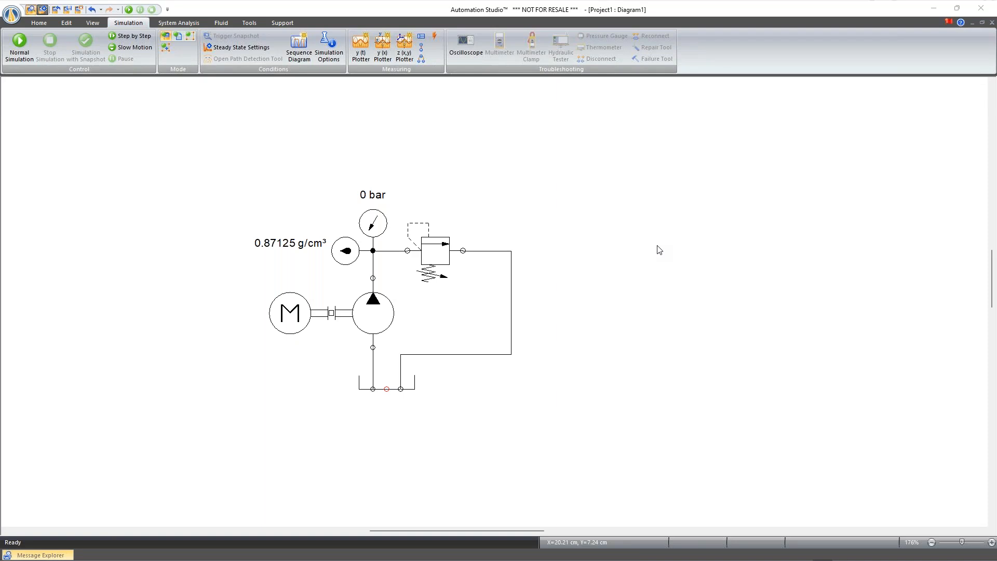
Step: Start the simulation of the pump and relief valve circuit with the valve in close view
{"action": "left_click", "coordinate": [128, 10]}
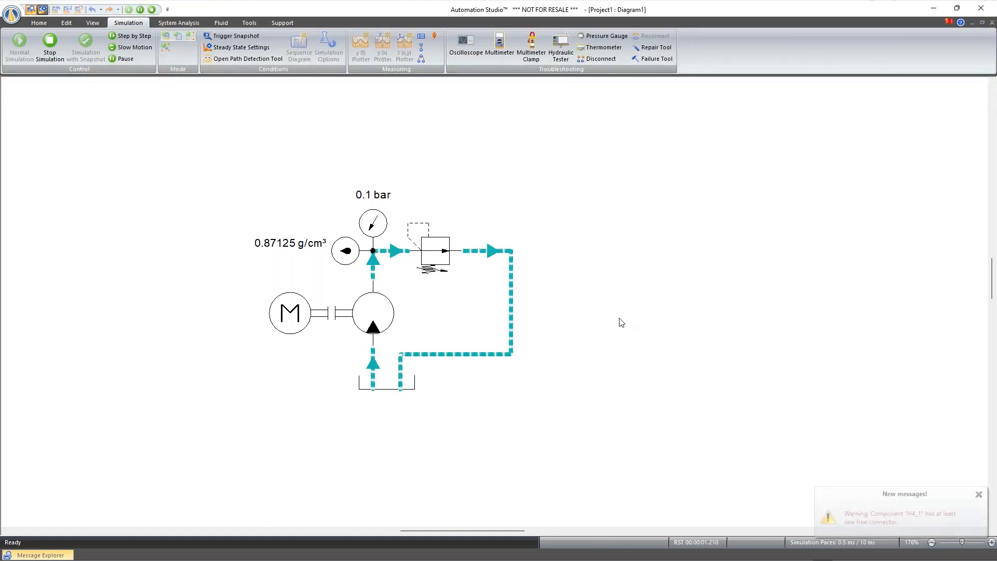
{"action": "scroll", "coordinate": [431, 301], "scroll_direction": "up", "scroll_amount": 5}
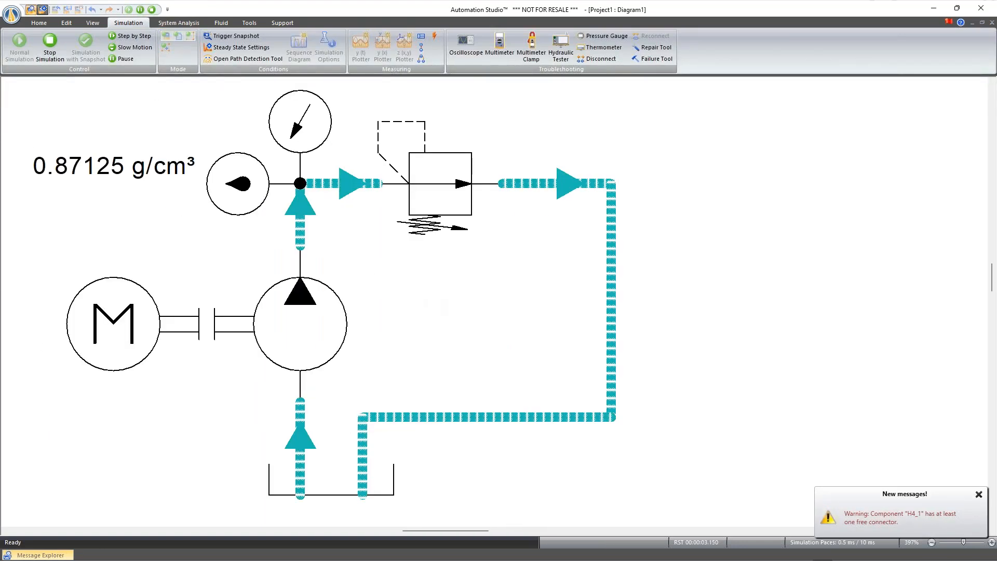
{"action": "left_click_drag", "start_coordinate": [391, 257], "coordinate": [392, 285]}
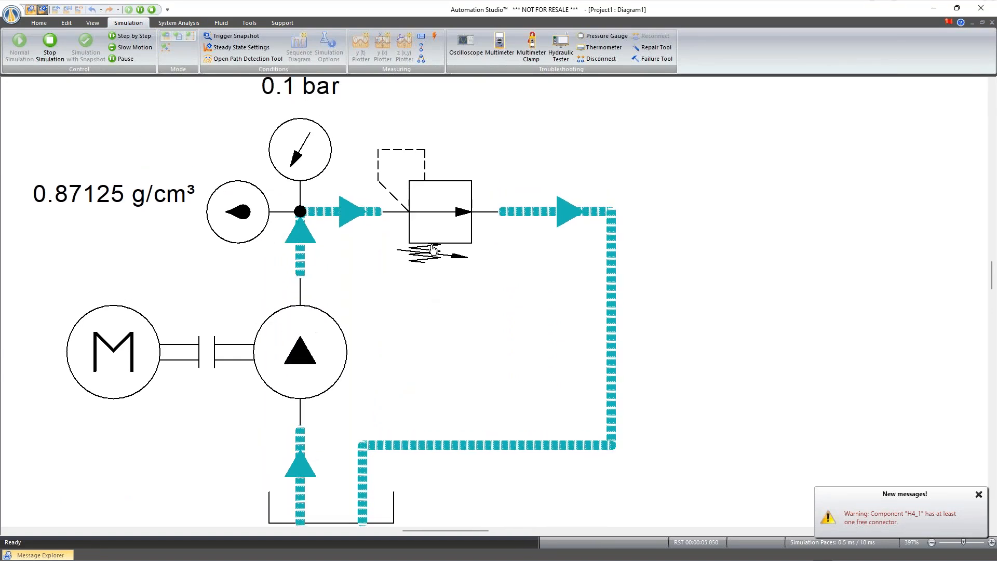
Step: Vary the relief valve's cracking pressure between 0 and about 12 bar during simulation, and stop the simulation
{"action": "left_click", "coordinate": [434, 223]}
{"action": "left_click_drag", "start_coordinate": [515, 231], "coordinate": [699, 186]}
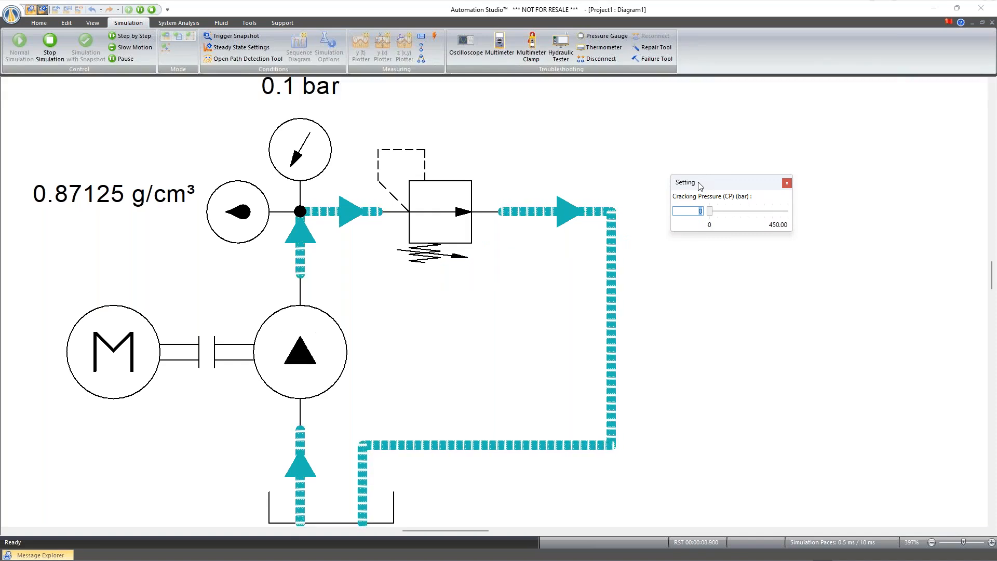
{"action": "mouse_move", "coordinate": [711, 215]}
{"action": "left_mouse_down"}
{"action": "mouse_move", "coordinate": [759, 216]}
{"action": "mouse_move", "coordinate": [708, 215]}
{"action": "left_mouse_up"}
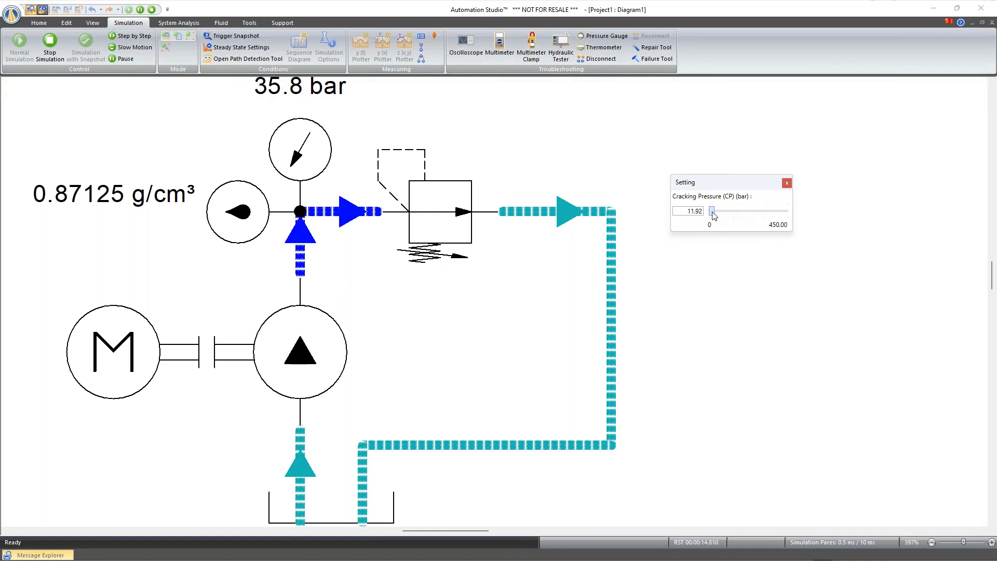
{"action": "left_click", "coordinate": [594, 163]}
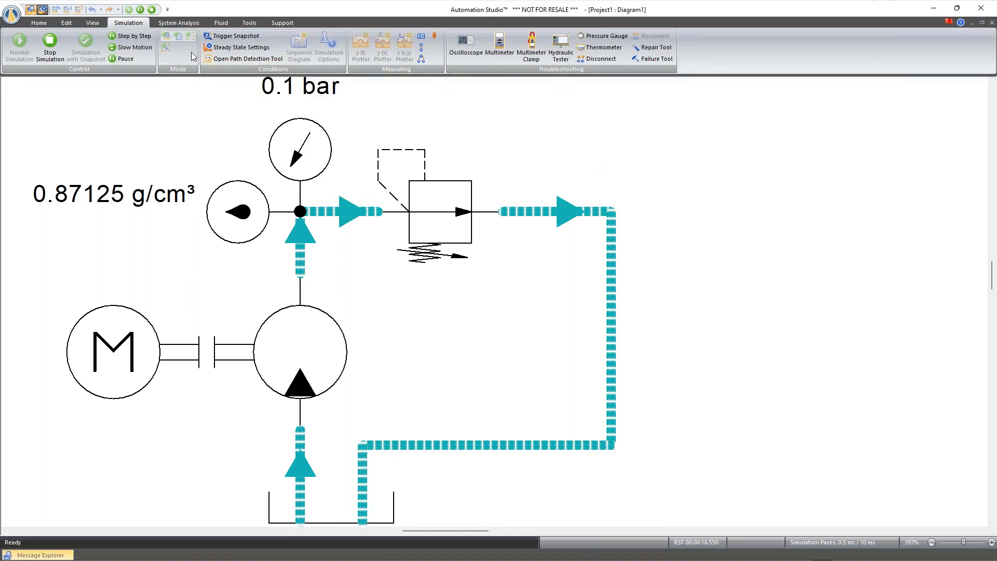
{"action": "left_click", "coordinate": [50, 47]}
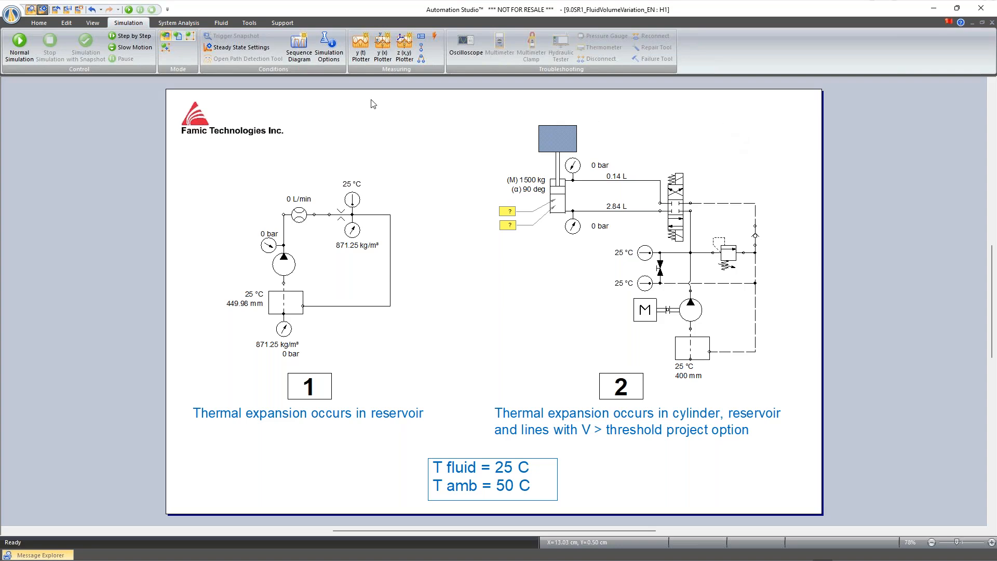
Step: Enable Faulty Component Warnings in the project's simulation options and apply the change
{"action": "left_click", "coordinate": [329, 46]}
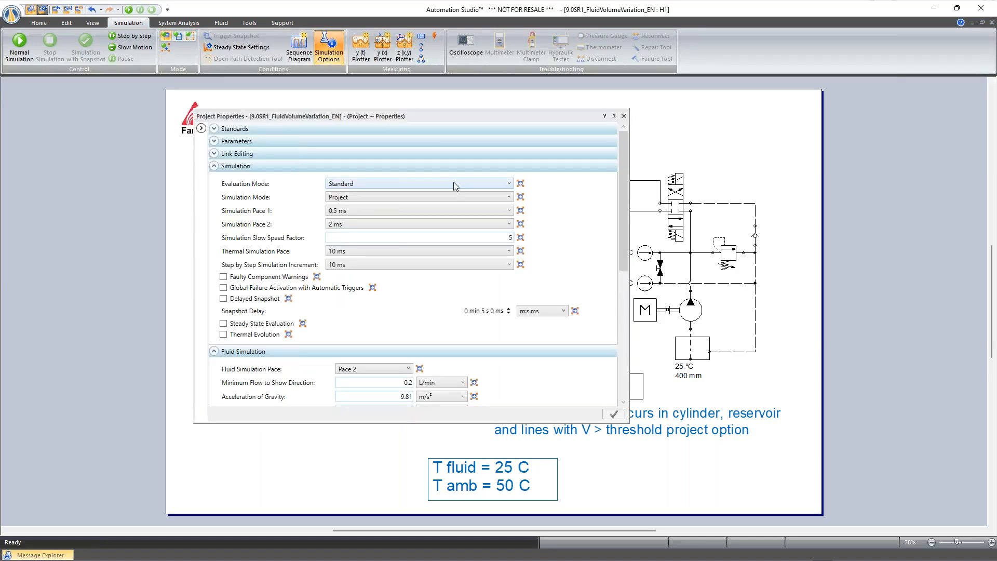
{"action": "left_click", "coordinate": [223, 277]}
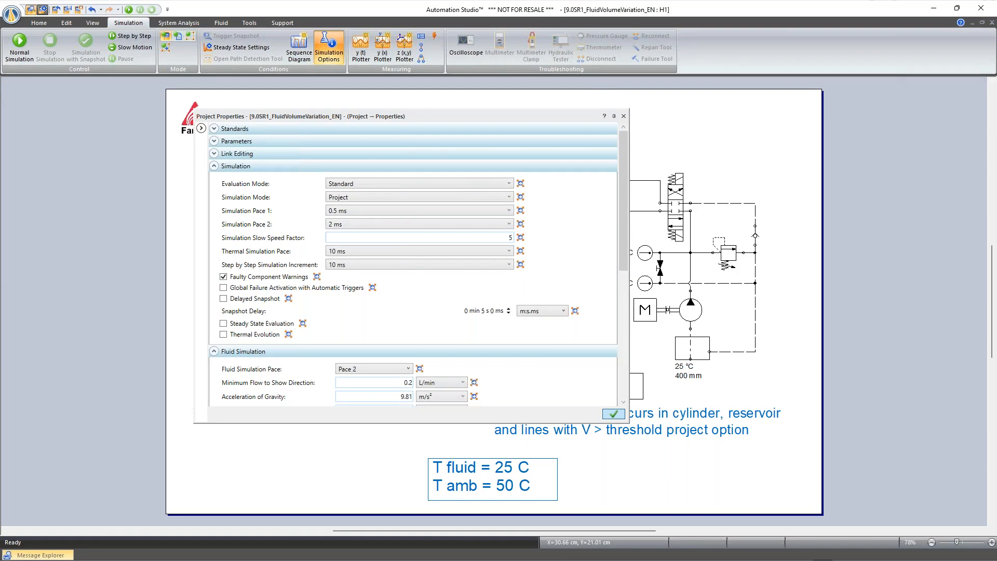
{"action": "left_click", "coordinate": [613, 414]}
{"action": "left_click", "coordinate": [623, 116]}
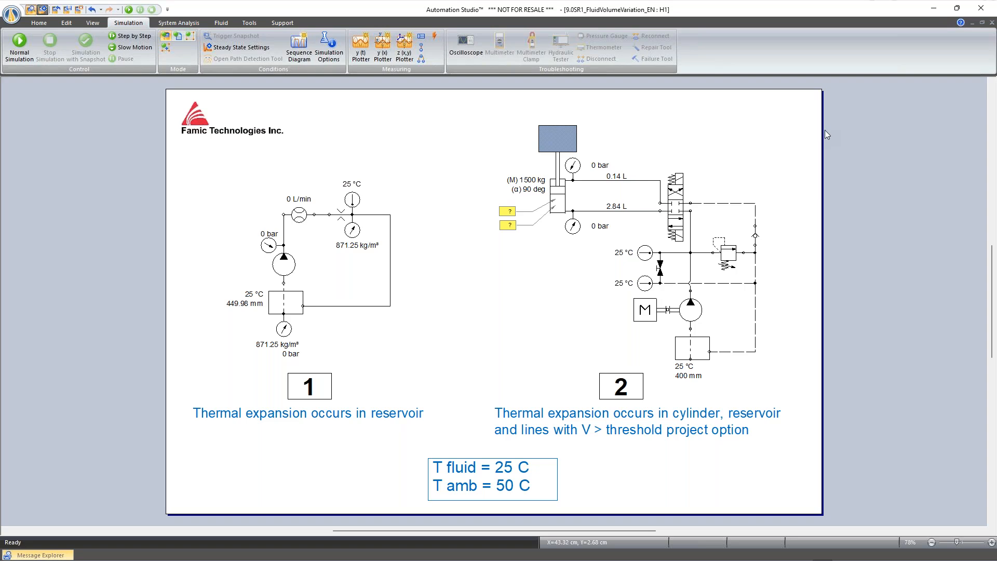
Step: Set the double-acting cylinder's Maximum Pressure operating condition to 3 bar
{"action": "left_click", "coordinate": [563, 189]}
{"action": "double_click", "coordinate": [565, 189]}
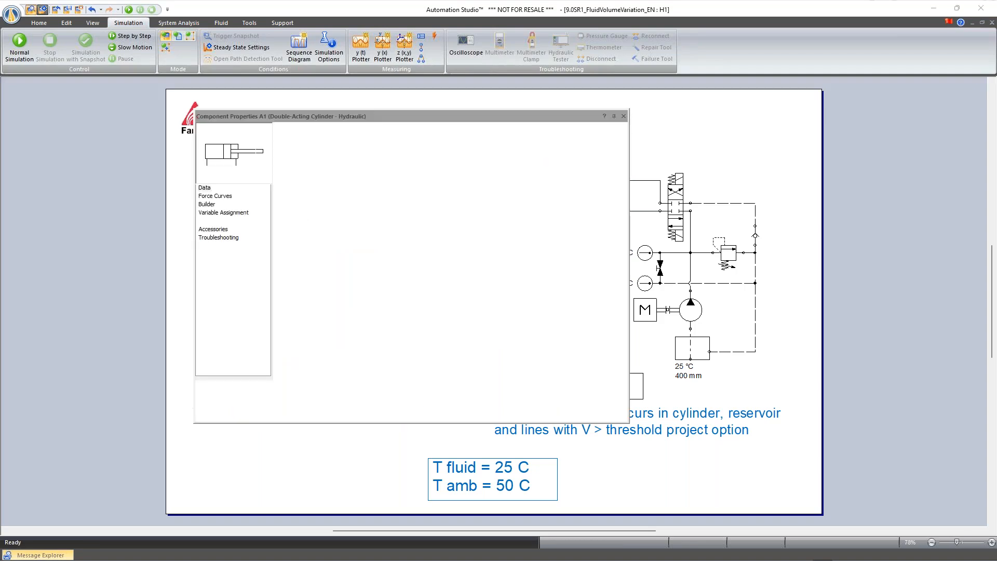
{"action": "scroll", "coordinate": [616, 294], "scroll_direction": "down", "scroll_amount": 10}
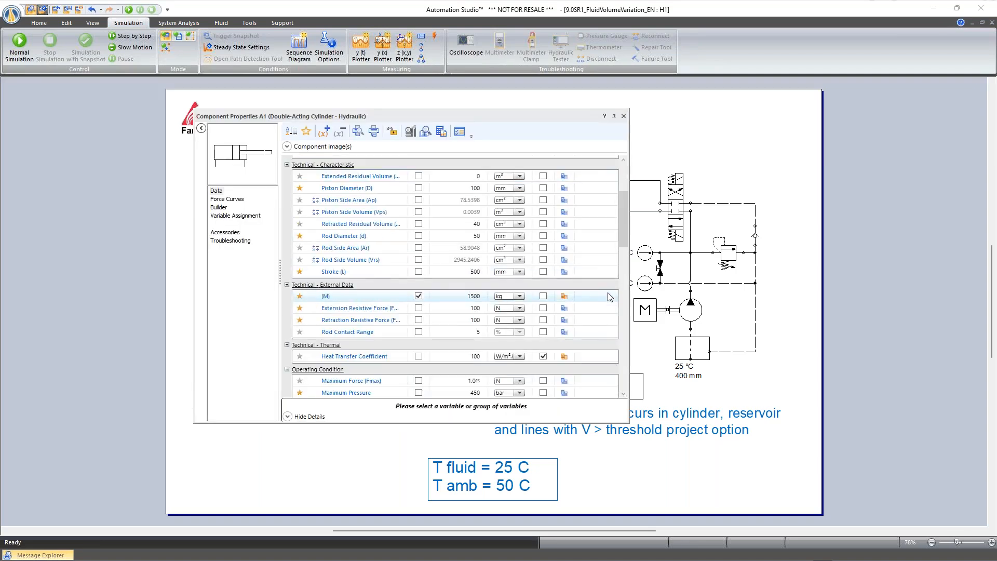
{"action": "scroll", "coordinate": [610, 297], "scroll_direction": "up", "scroll_amount": 3}
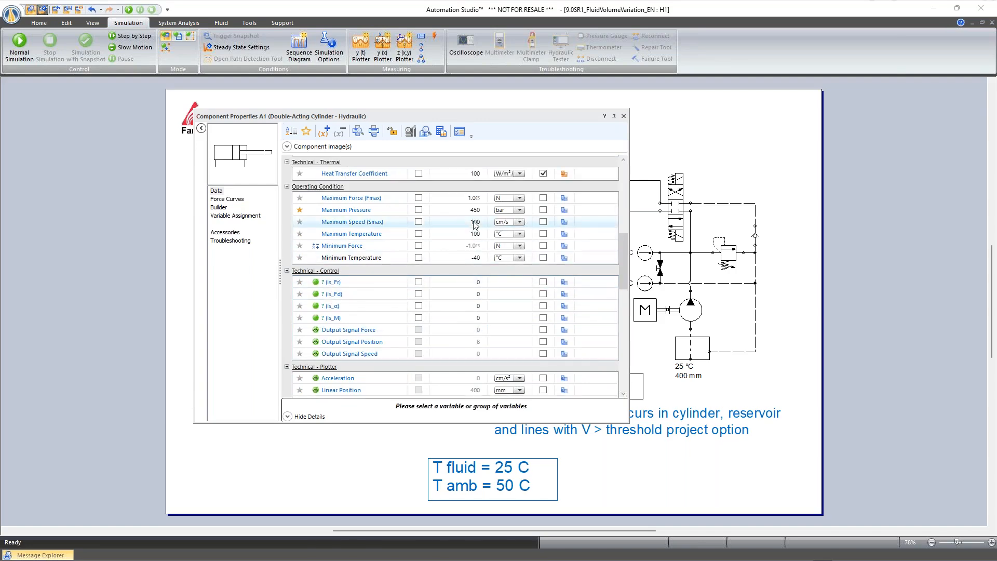
{"action": "left_click", "coordinate": [569, 210]}
{"action": "type", "text": "3"}
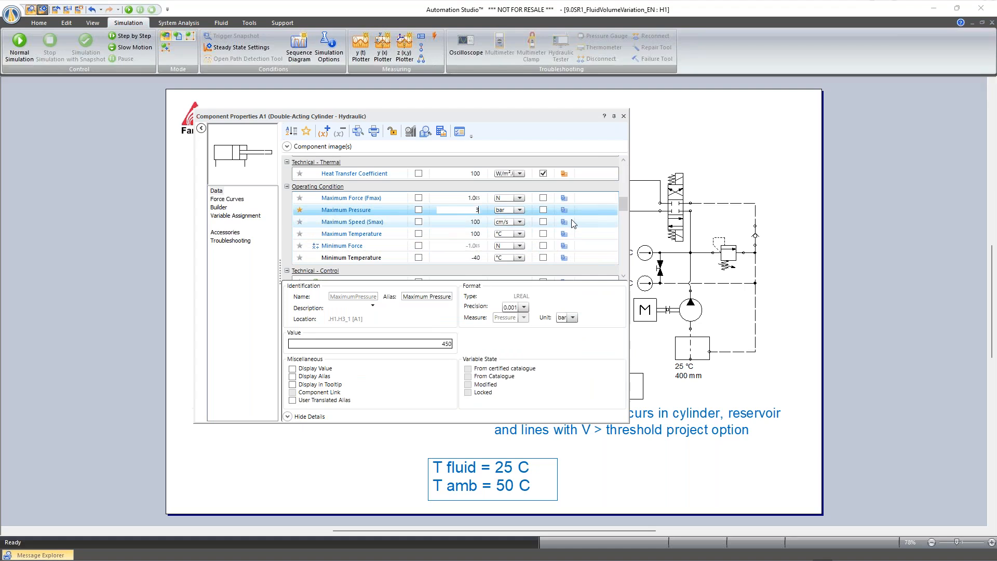
{"action": "left_click", "coordinate": [572, 222]}
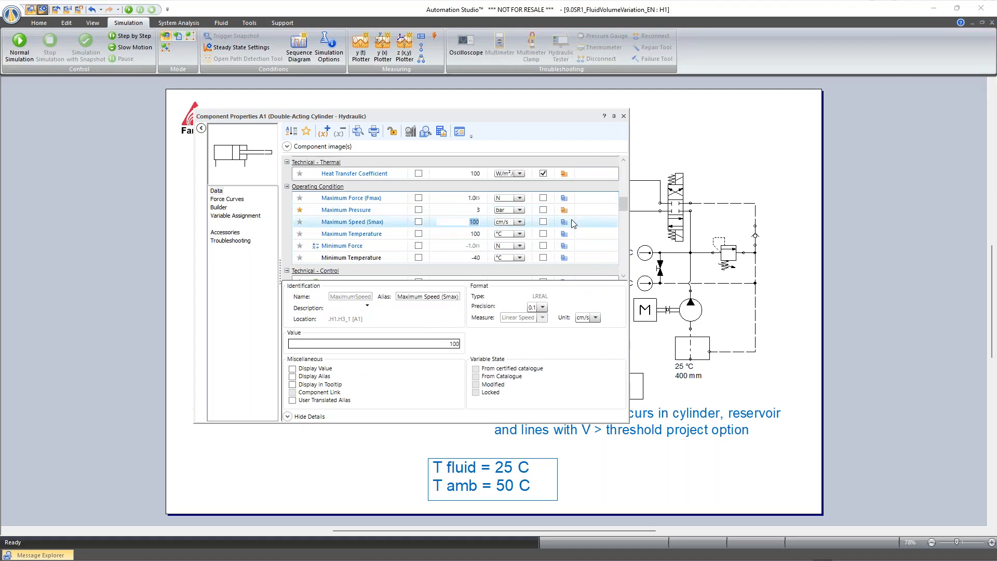
{"action": "left_click", "coordinate": [623, 116]}
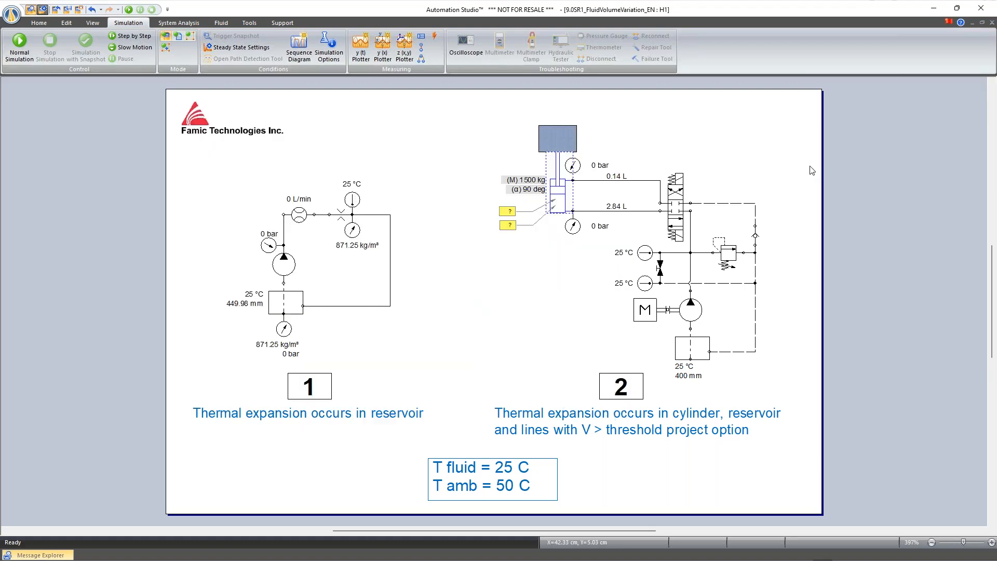
Step: Set the double-acting cylinder's external load mass (M) to 0 kg
{"action": "double_click", "coordinate": [564, 187]}
{"action": "scroll", "coordinate": [493, 273], "scroll_direction": "down", "scroll_amount": 6}
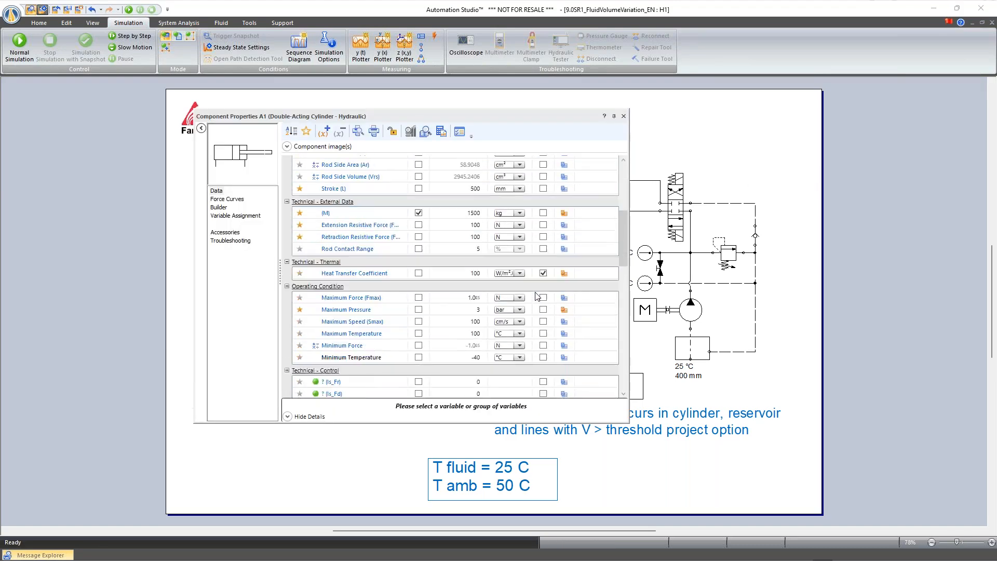
{"action": "scroll", "coordinate": [493, 272], "scroll_direction": "up", "scroll_amount": 3}
{"action": "left_click", "coordinate": [470, 221]}
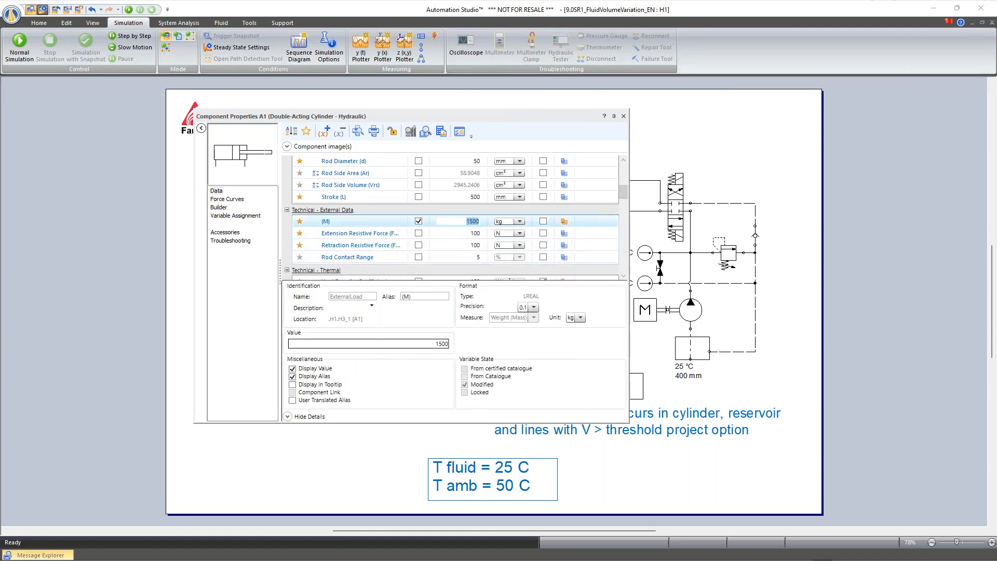
{"action": "type", "text": "0"}
{"action": "key", "text": "Return"}
{"action": "left_click", "coordinate": [623, 116]}
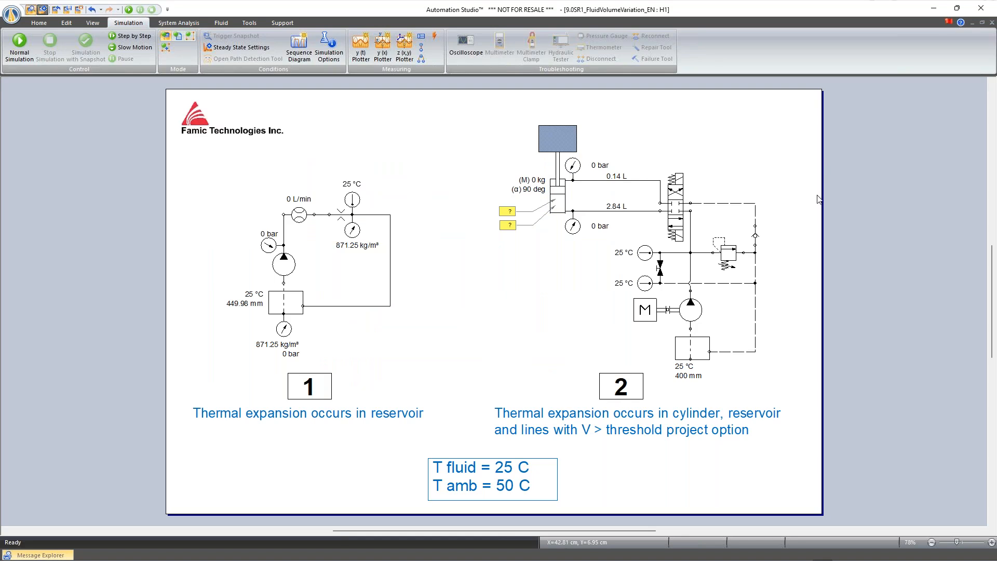
Step: Enable Thermal Evolution and Thermal Expansion of Fluid in the project's simulation options and apply them
{"action": "scroll", "coordinate": [815, 198], "scroll_direction": "right", "scroll_amount": 1}
{"action": "scroll", "coordinate": [570, 133], "scroll_direction": "up", "scroll_amount": 2}
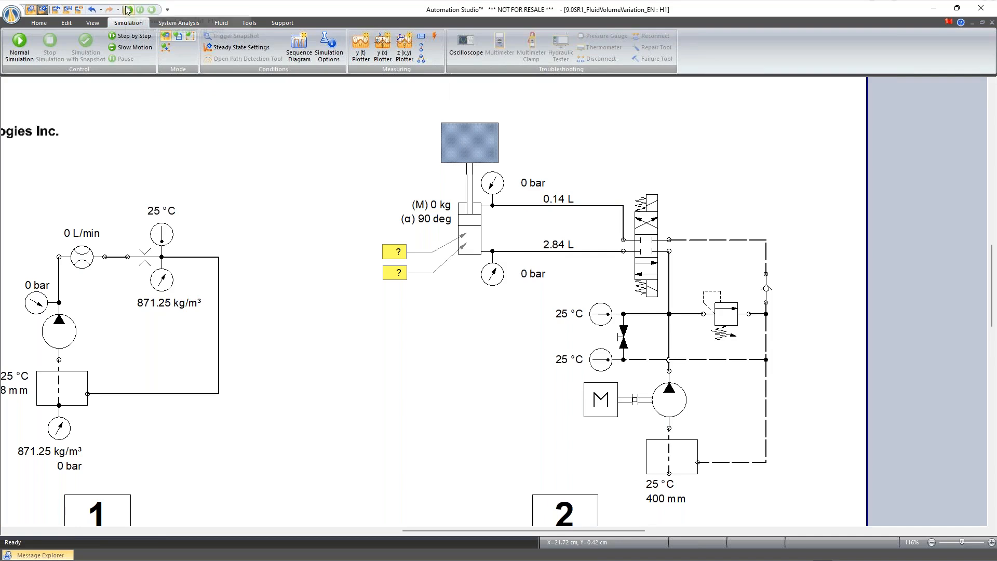
{"action": "left_click", "coordinate": [337, 54]}
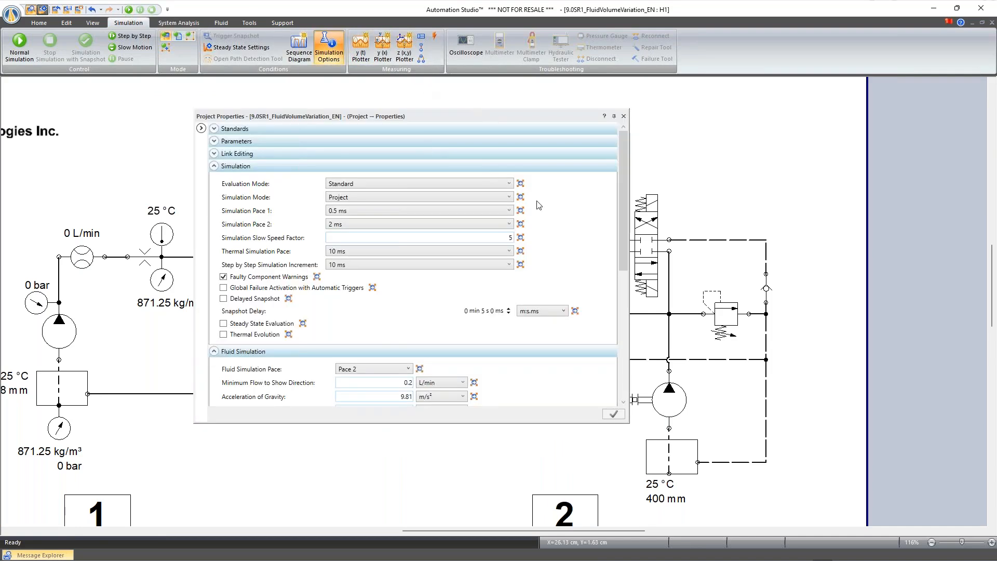
{"action": "left_click", "coordinate": [223, 334]}
{"action": "scroll", "coordinate": [249, 327], "scroll_direction": "down", "scroll_amount": 4}
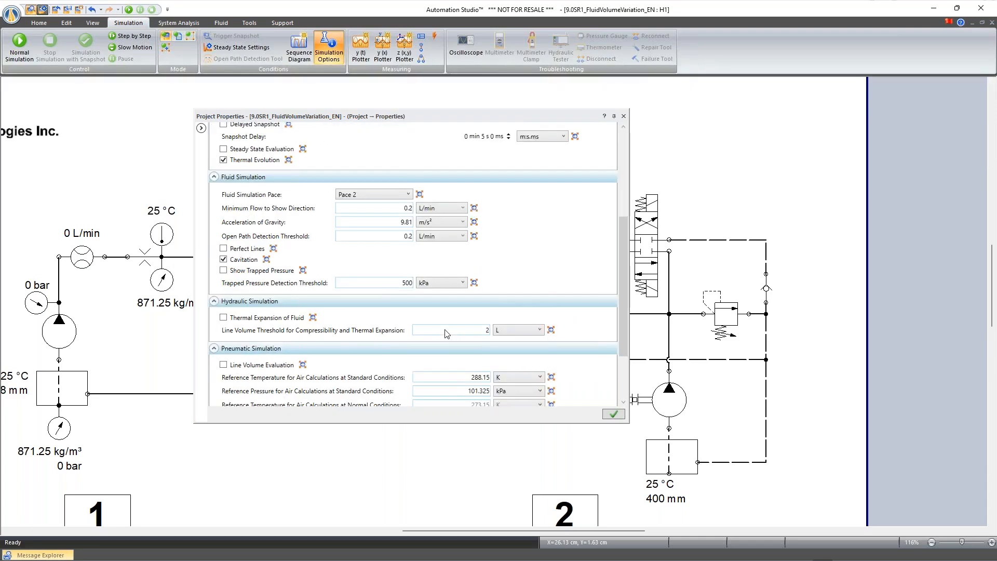
{"action": "left_click", "coordinate": [224, 292]}
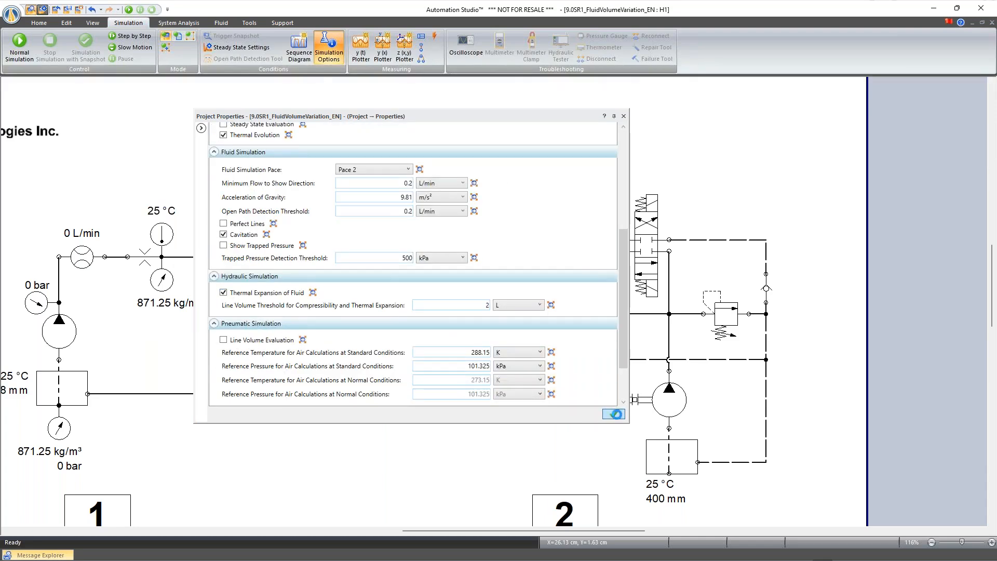
{"action": "left_click", "coordinate": [615, 415]}
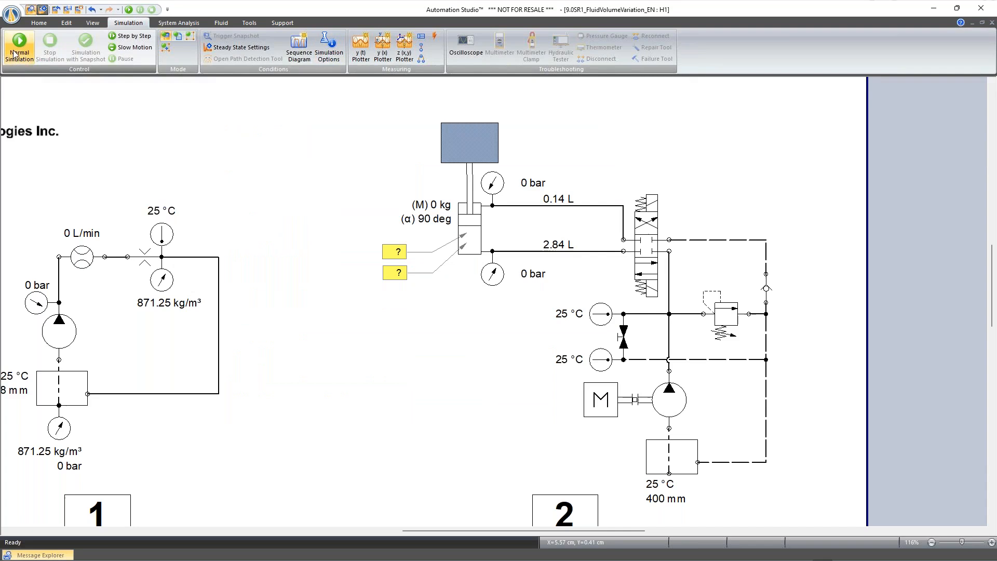
Step: Simulate the thermal expansion circuits, locate the cylinder from its connector B maximum pressure warning, and stop the simulation
{"action": "key", "text": "F5"}
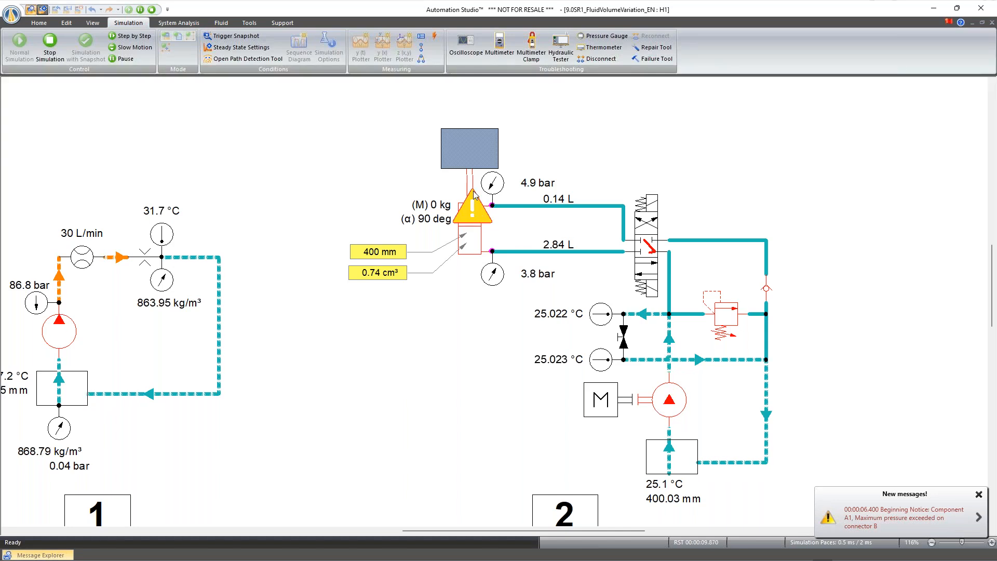
{"action": "left_click", "coordinate": [910, 509]}
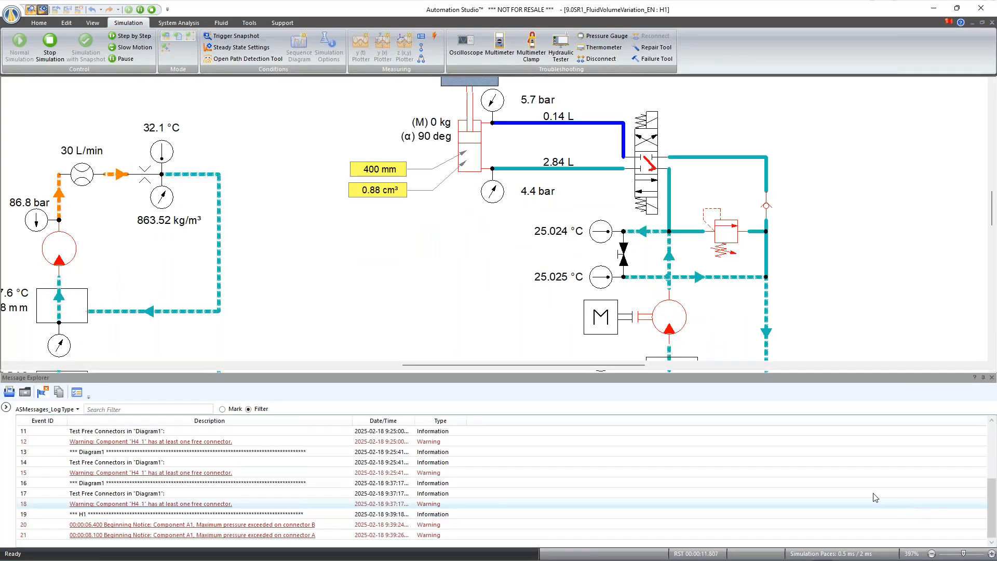
{"action": "left_click", "coordinate": [297, 526]}
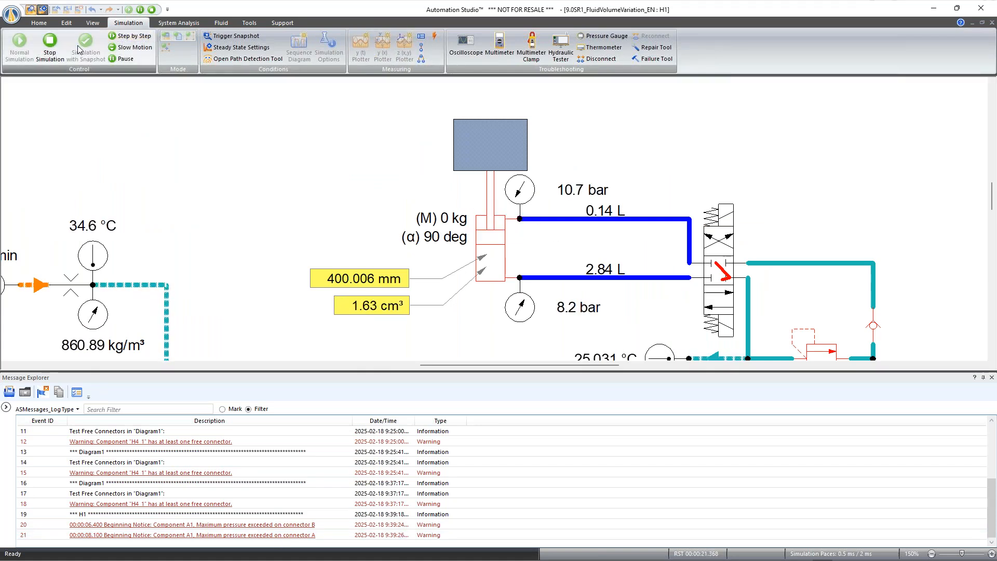
{"action": "left_click", "coordinate": [49, 49]}
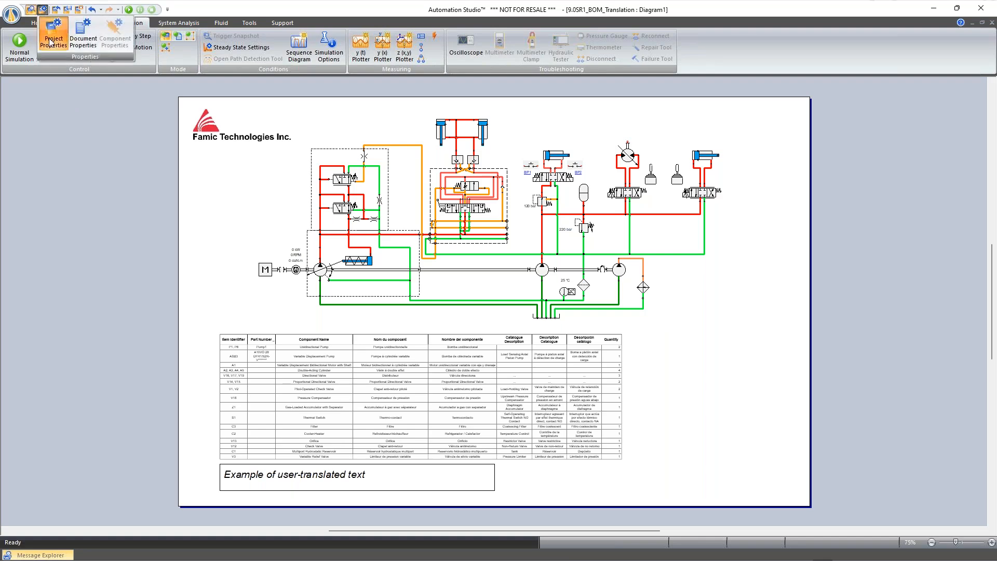
Step: Add a user-defined STRING global variable with the name and alias "test" to the 9.0SR1_BOM_Translation project
{"action": "left_click", "coordinate": [328, 49]}
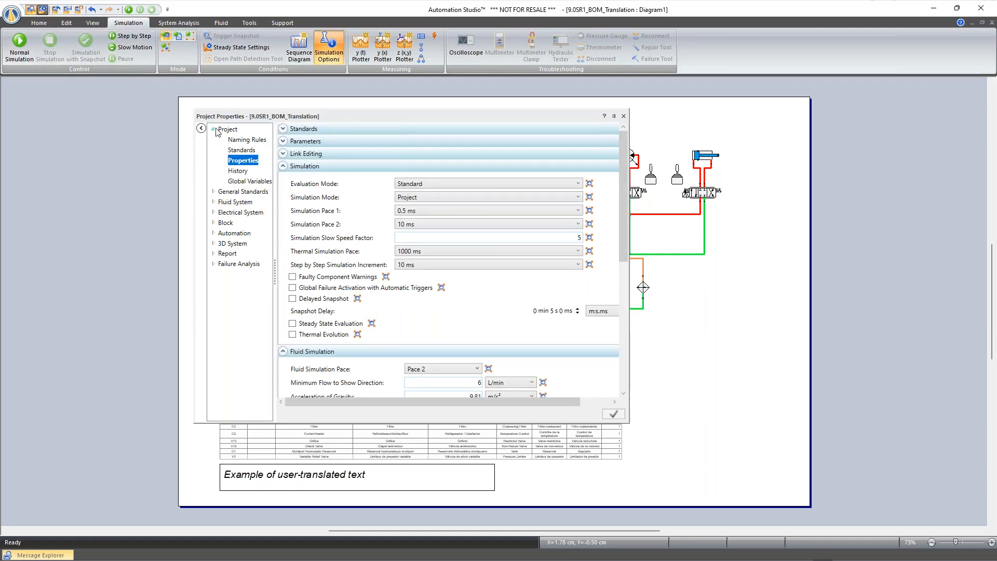
{"action": "left_click", "coordinate": [242, 181]}
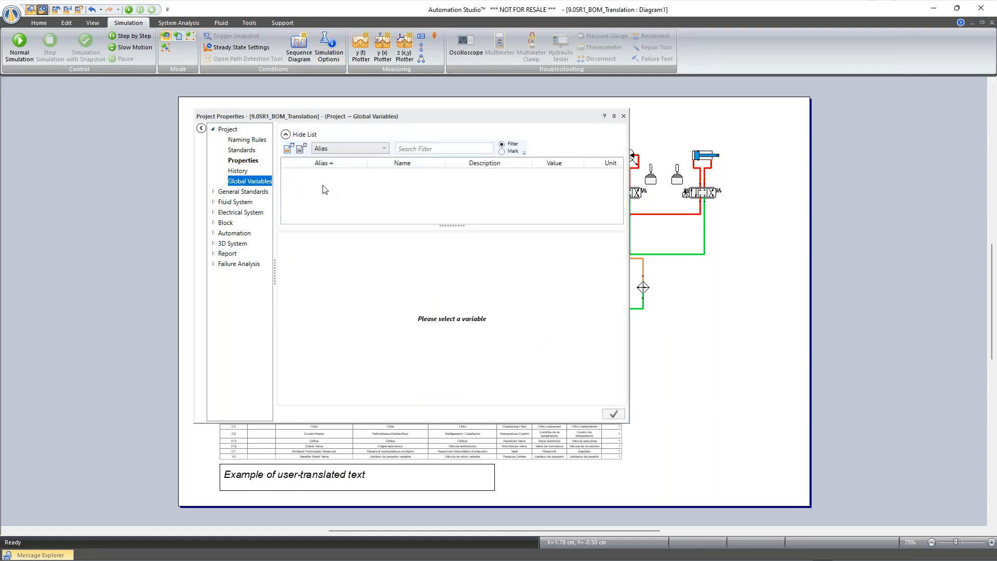
{"action": "left_click", "coordinate": [290, 149]}
{"action": "type", "text": "test"}
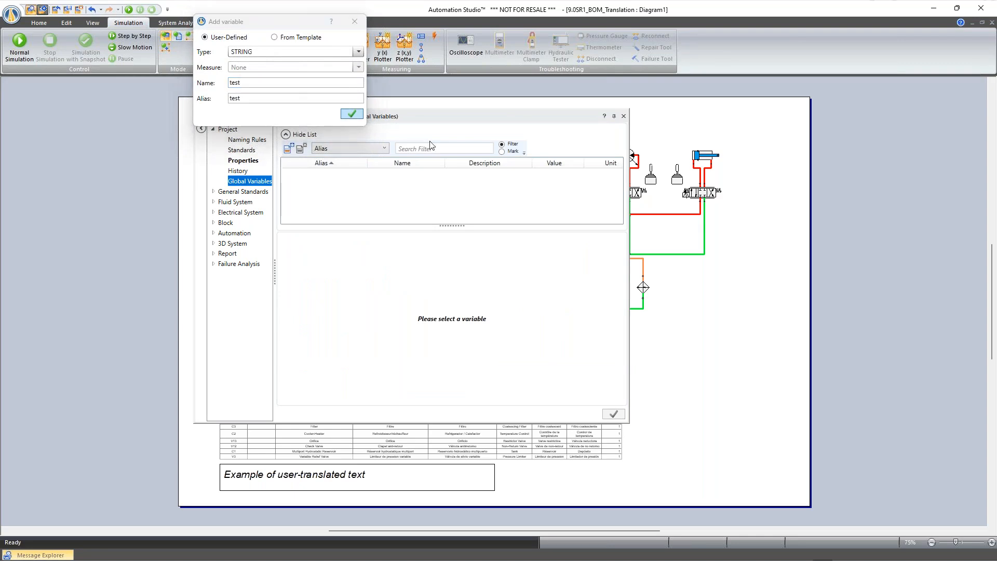
{"action": "left_click", "coordinate": [352, 114]}
{"action": "left_click", "coordinate": [614, 414]}
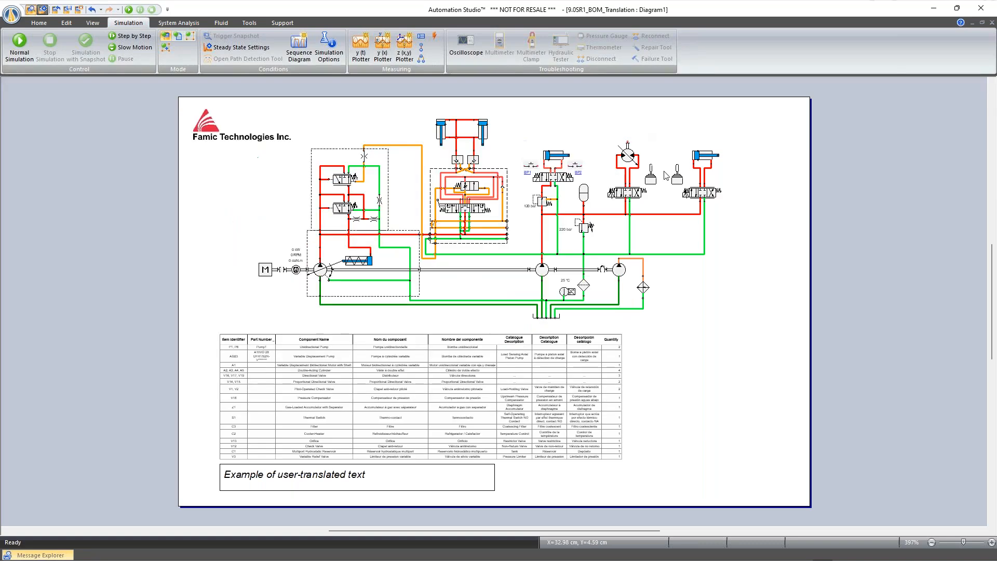
Step: Check the gas-loaded accumulator's component properties for the user-defined "test" property
{"action": "double_click", "coordinate": [587, 204]}
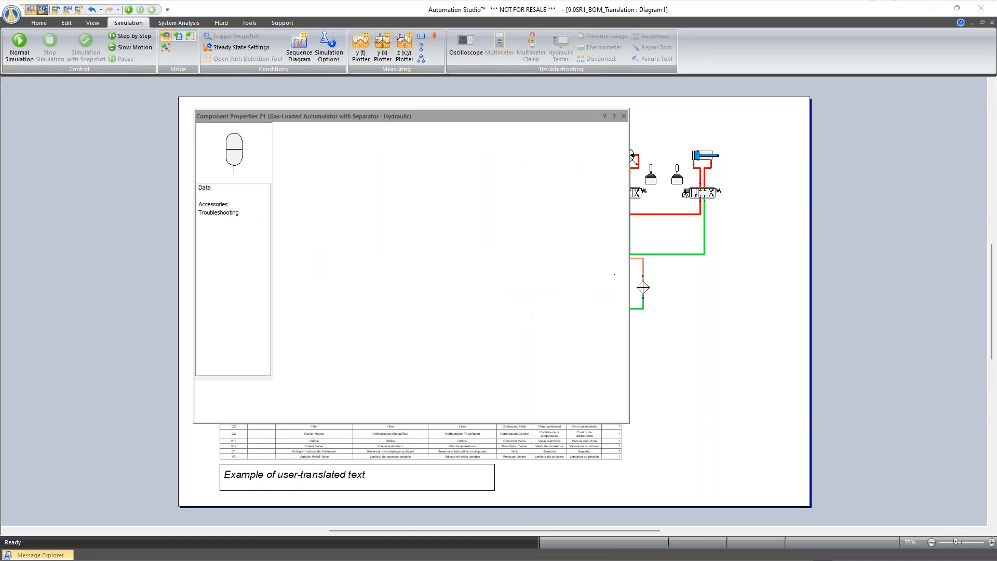
{"action": "left_click_drag", "start_coordinate": [622, 222], "coordinate": [625, 359]}
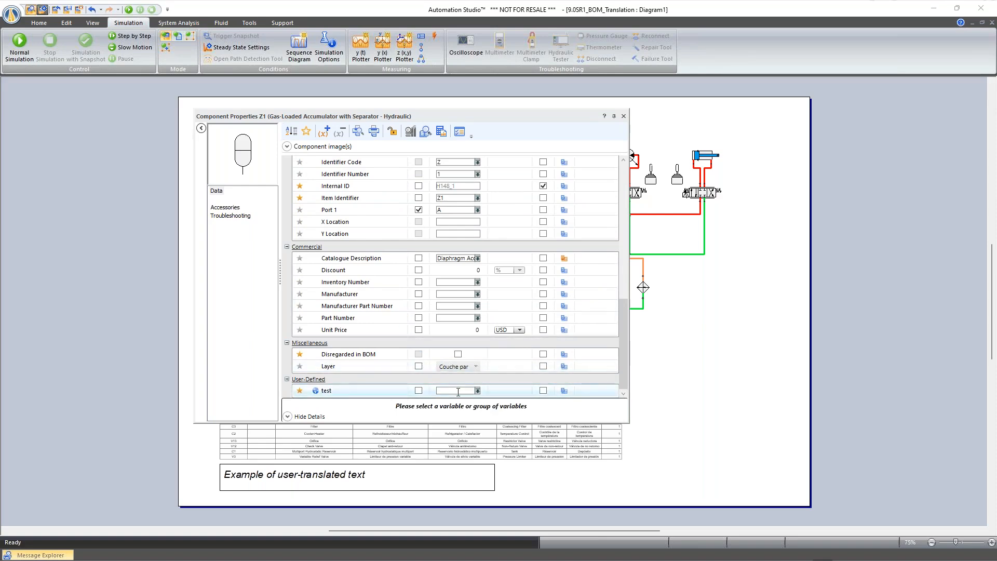
{"action": "left_click", "coordinate": [623, 116]}
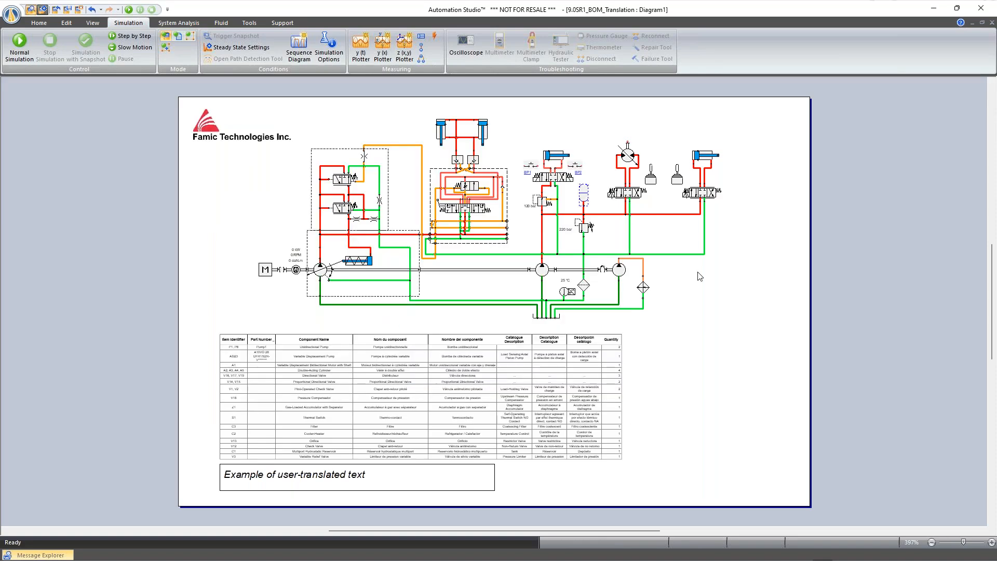
Step: Add a User Translated Property field to the bill of materials table and set its alias to "test"
{"action": "double_click", "coordinate": [594, 335]}
{"action": "left_click", "coordinate": [220, 216]}
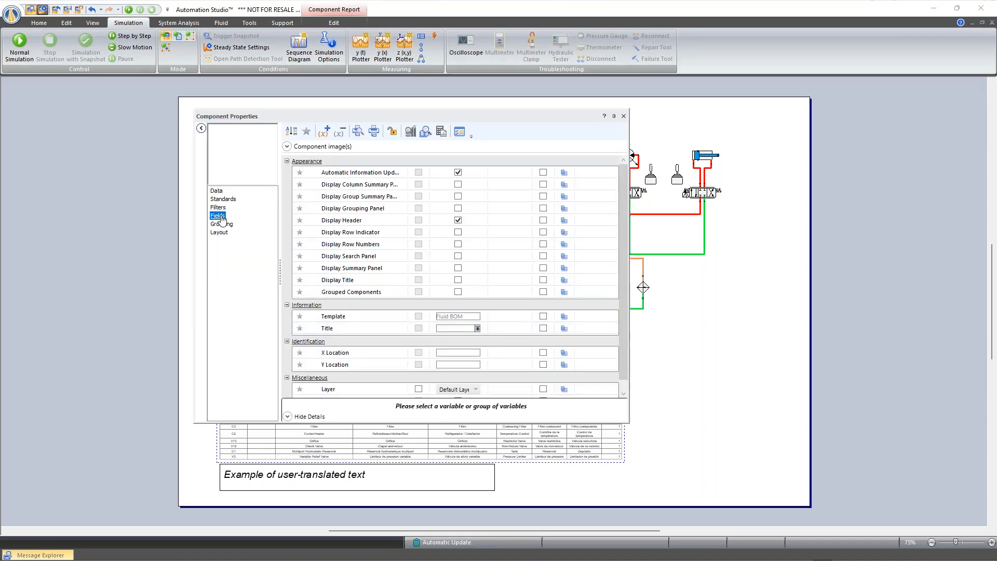
{"action": "scroll", "coordinate": [329, 208], "scroll_direction": "down", "scroll_amount": 1}
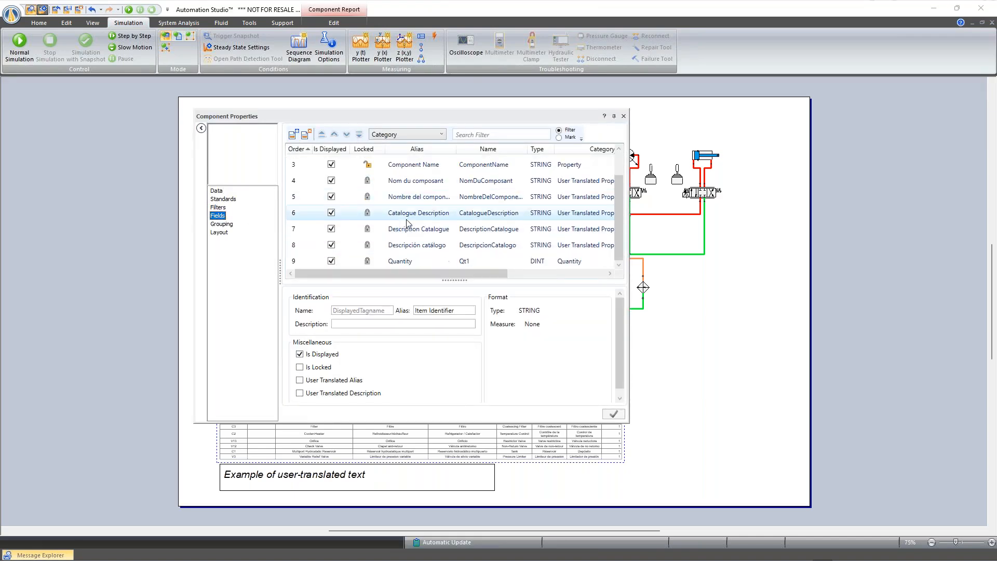
{"action": "left_click", "coordinate": [292, 134]}
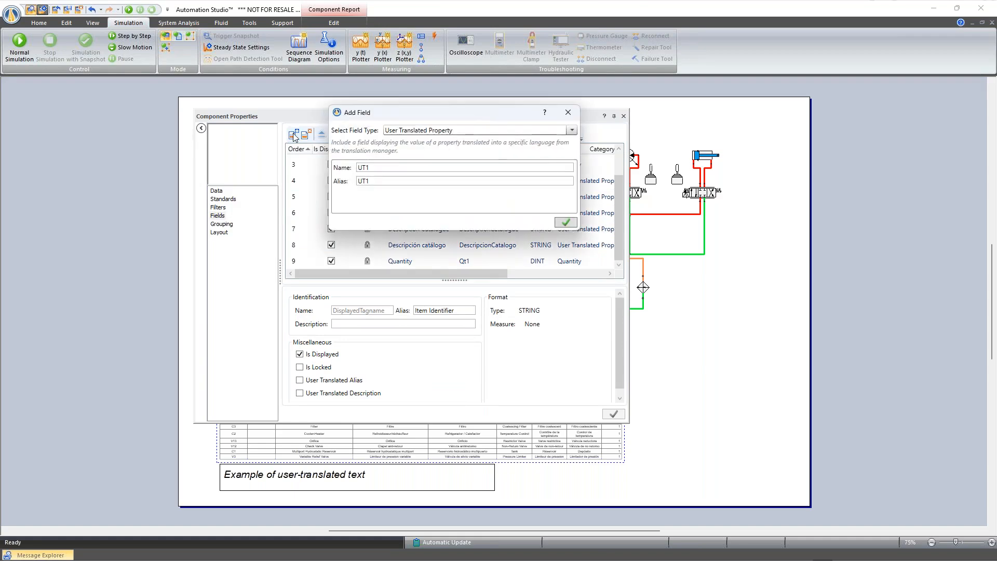
{"action": "left_click", "coordinate": [566, 222]}
{"action": "double_click", "coordinate": [444, 312]}
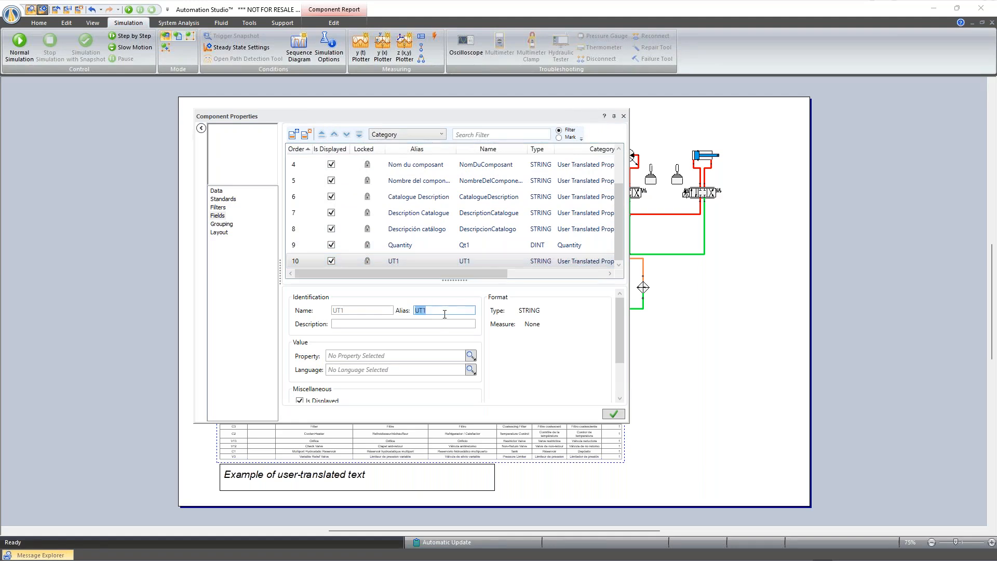
{"action": "type", "text": "test"}
Step: Look up the "test" property as the new field's value, and close the table's properties without saving the changes
{"action": "left_click", "coordinate": [471, 355]}
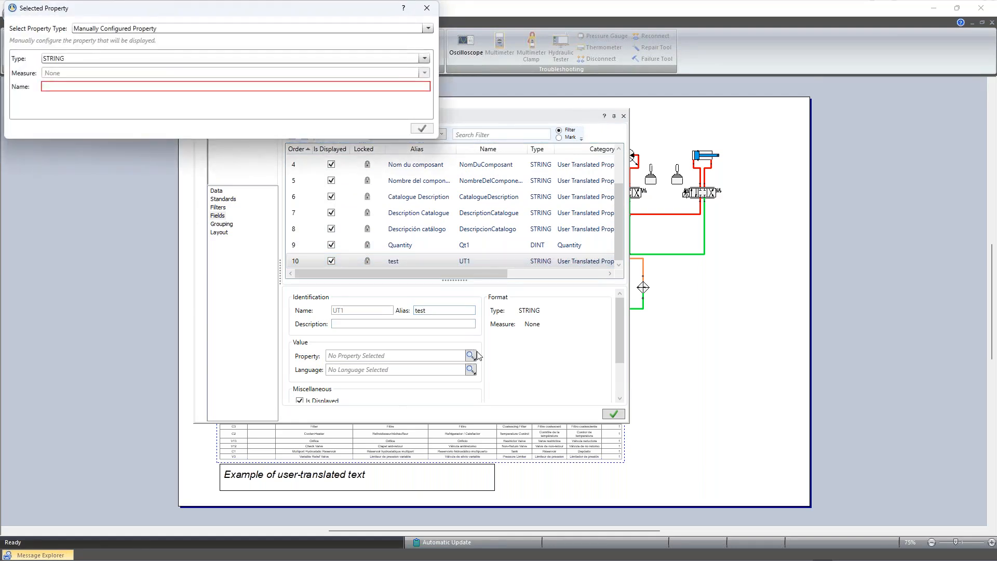
{"action": "left_click", "coordinate": [169, 29]}
{"action": "left_click", "coordinate": [155, 53]}
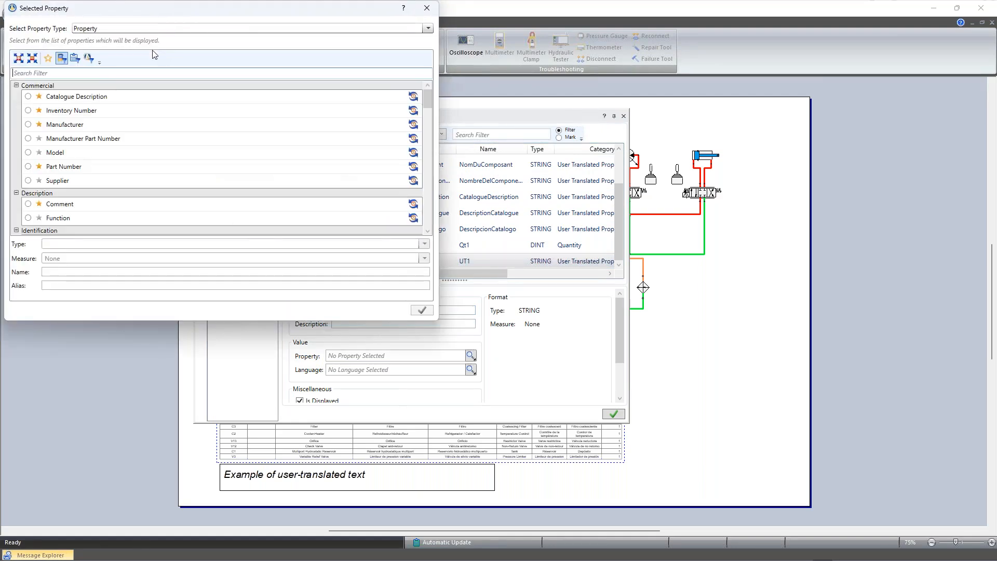
{"action": "type", "text": "test"}
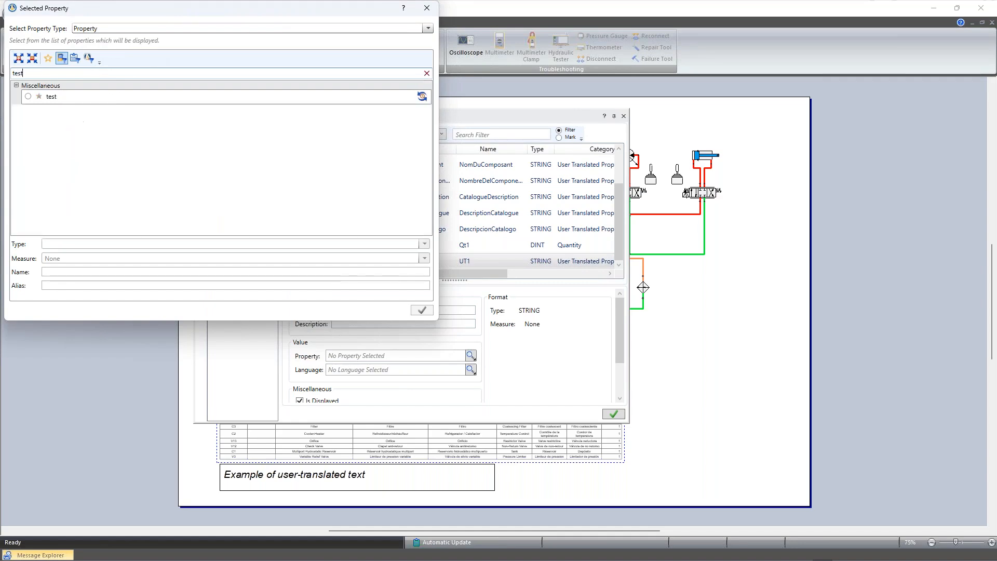
{"action": "left_click", "coordinate": [56, 98]}
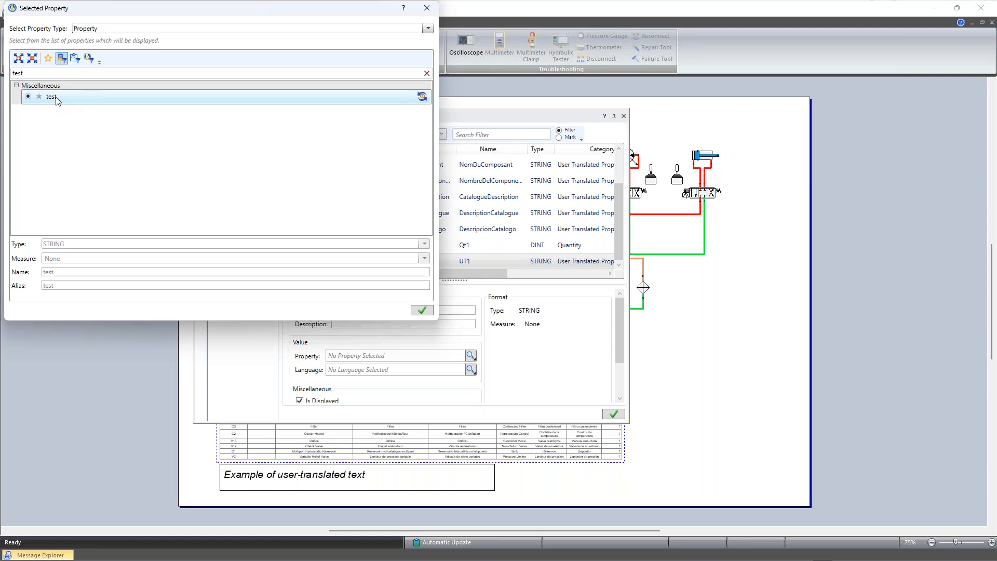
{"action": "left_click", "coordinate": [427, 7]}
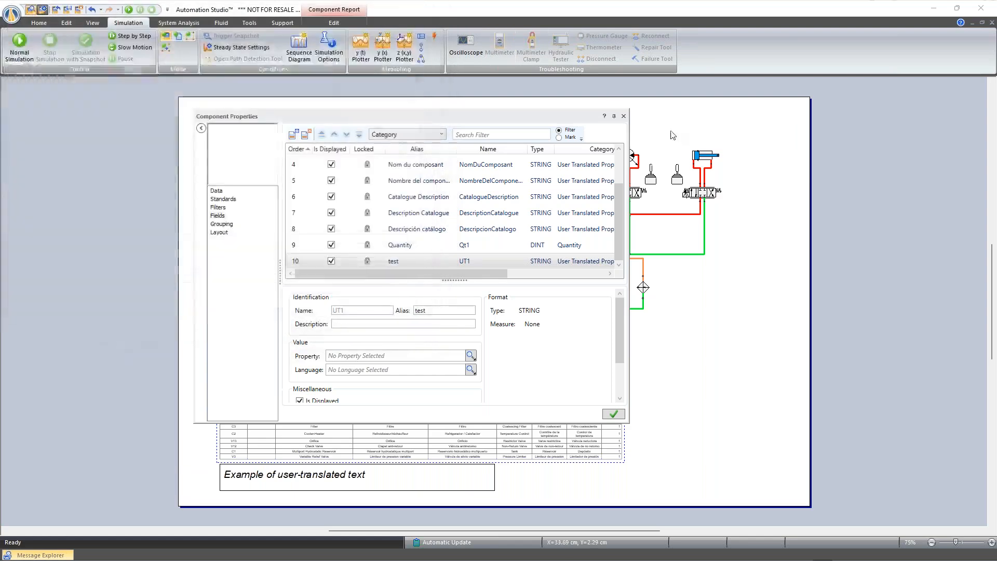
{"action": "left_click", "coordinate": [624, 116]}
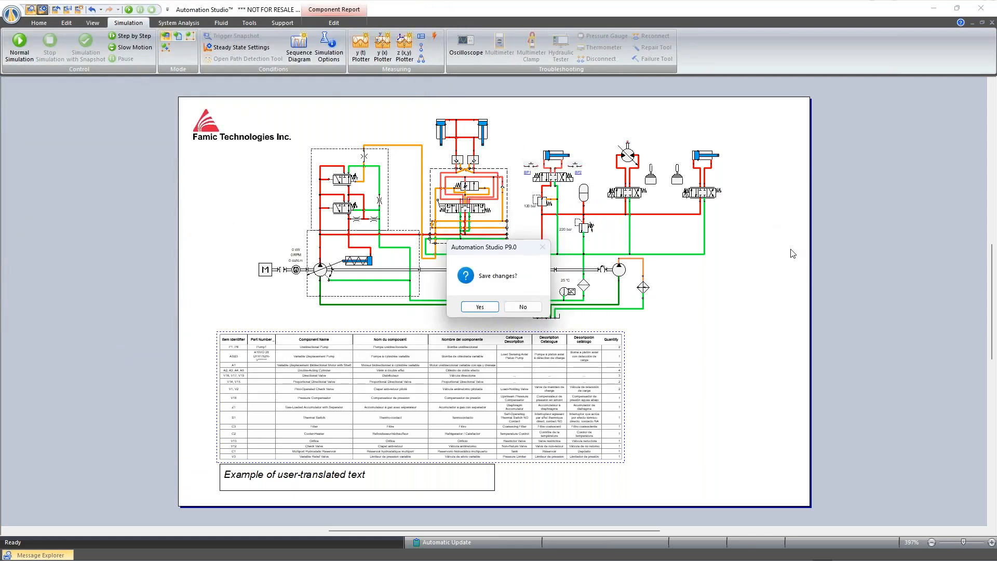
{"action": "left_click", "coordinate": [523, 307]}
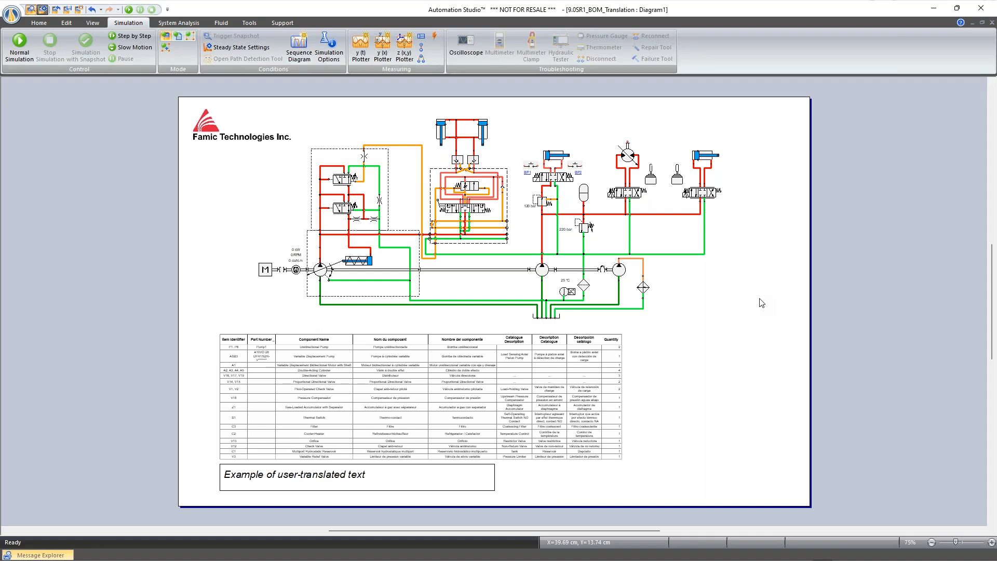
Step: Examine the Information and Revision attributes in Diagram1's document properties
{"action": "left_click", "coordinate": [46, 23]}
{"action": "left_click", "coordinate": [91, 36]}
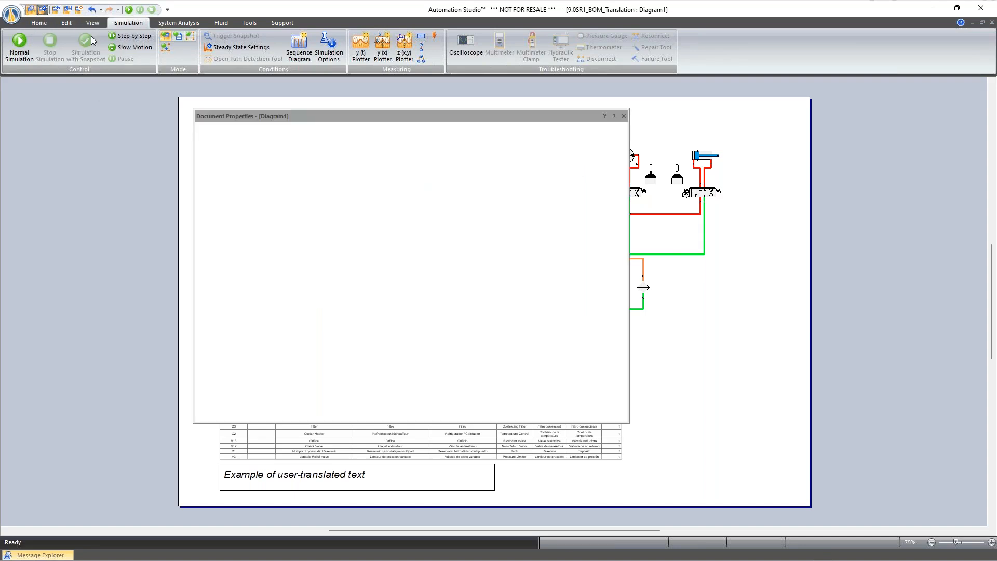
{"action": "left_click_drag", "start_coordinate": [622, 188], "coordinate": [635, 368]}
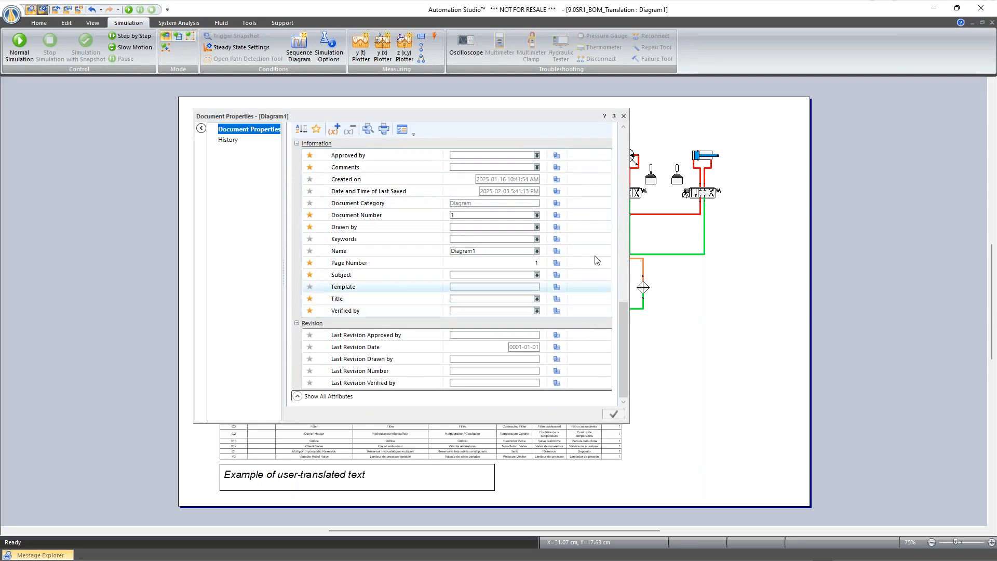
{"action": "left_click", "coordinate": [623, 115]}
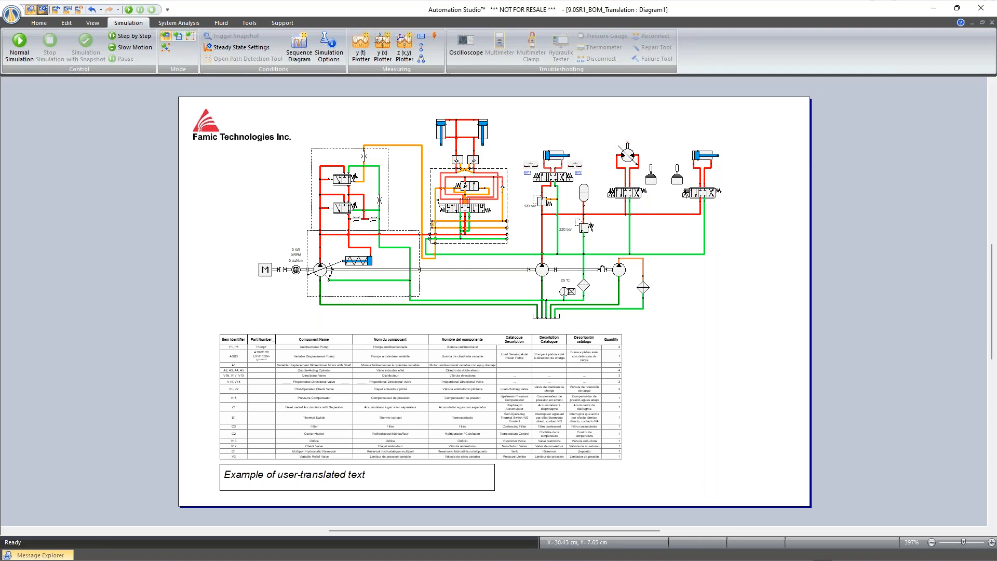
Step: Review the languages of the User Translation Database and the 9.0SR1_BOM_Translation project in the Translation Manager
{"action": "left_click", "coordinate": [259, 24]}
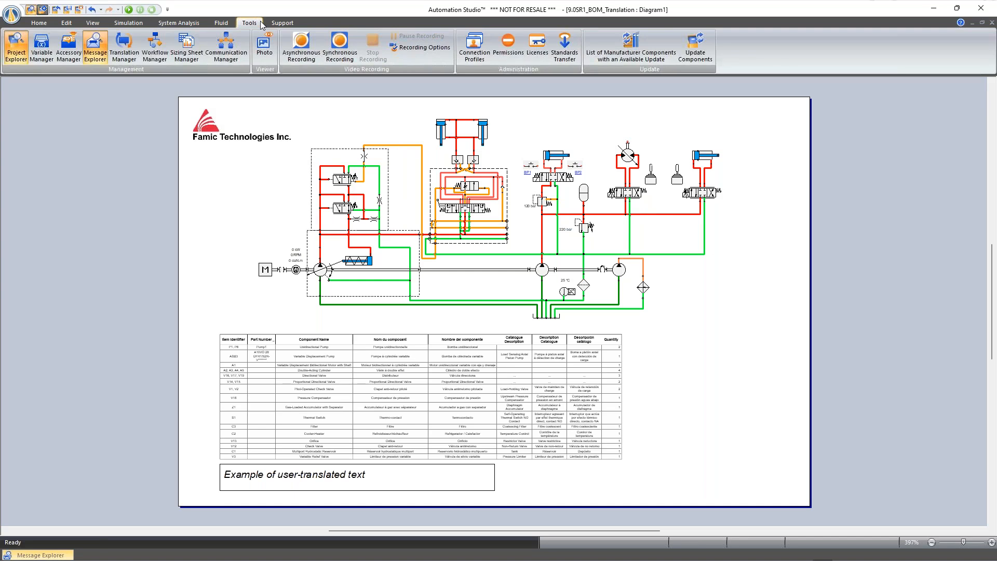
{"action": "left_click", "coordinate": [125, 45]}
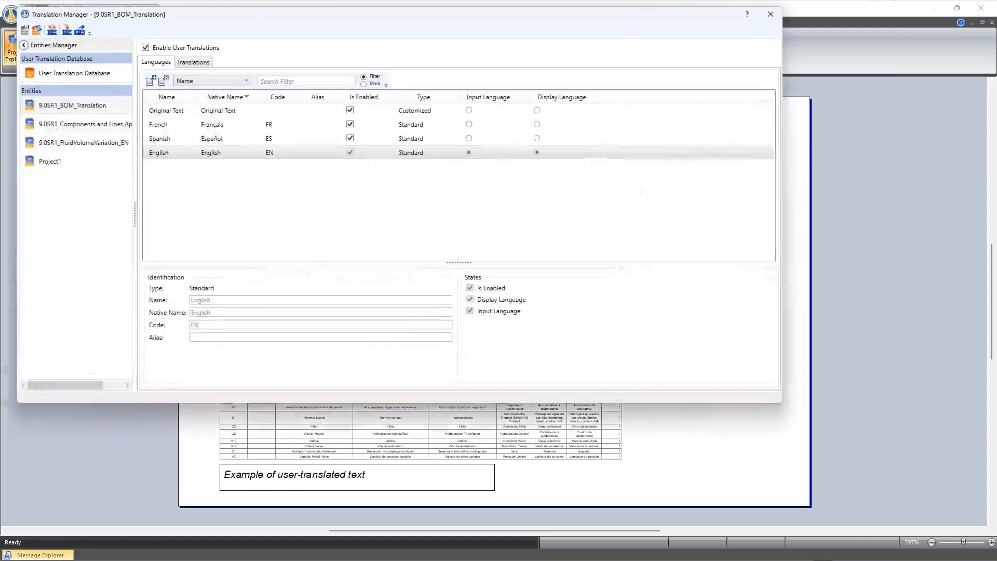
{"action": "left_click_drag", "start_coordinate": [129, 18], "coordinate": [180, 58]}
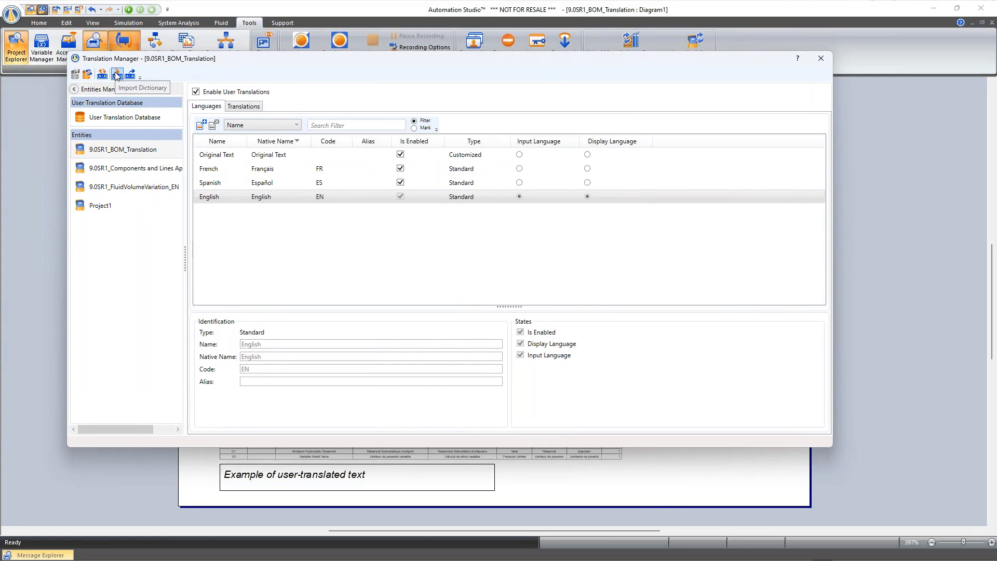
{"action": "left_click", "coordinate": [125, 117]}
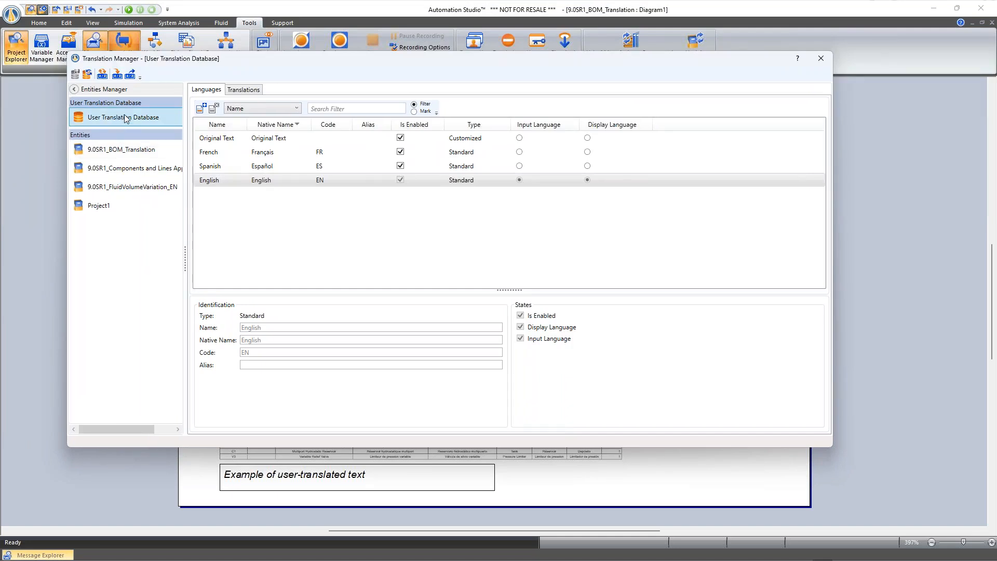
{"action": "left_click", "coordinate": [244, 90]}
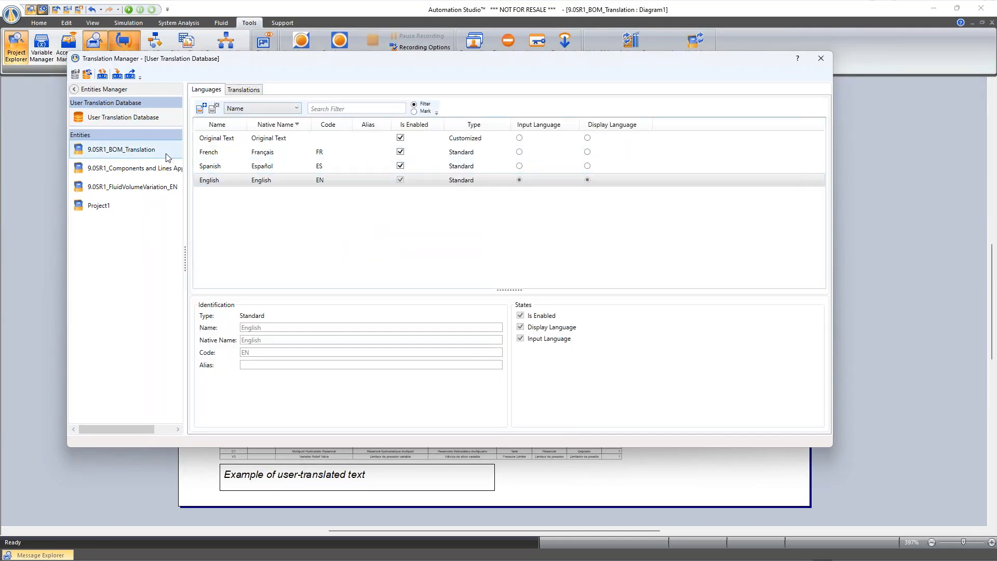
{"action": "left_click", "coordinate": [165, 154]}
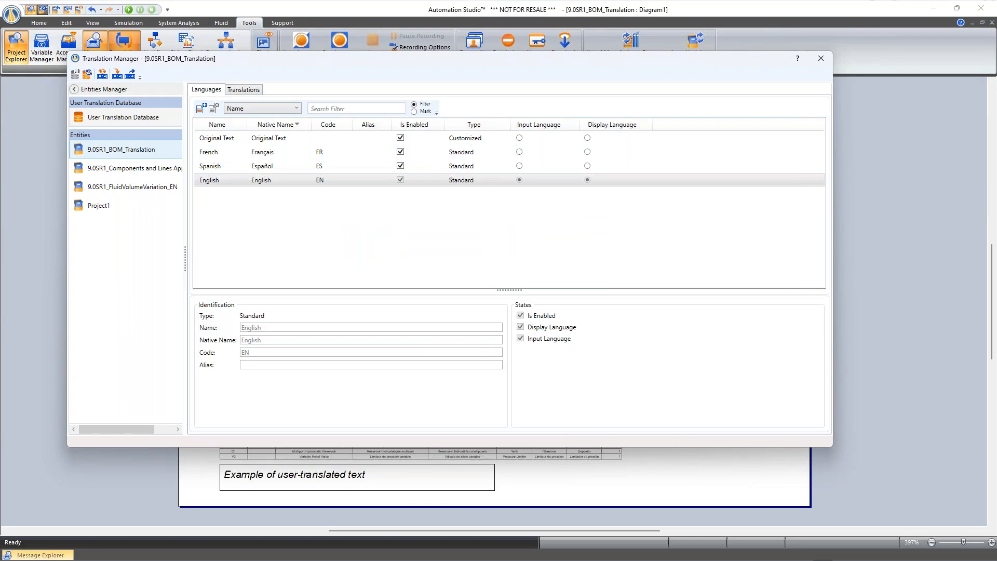
Step: Try importing the Terms.csv dictionary into 9.0SR1_BOM_Translation with all terms marked for addition, and cancel the transfer
{"action": "left_click", "coordinate": [119, 77]}
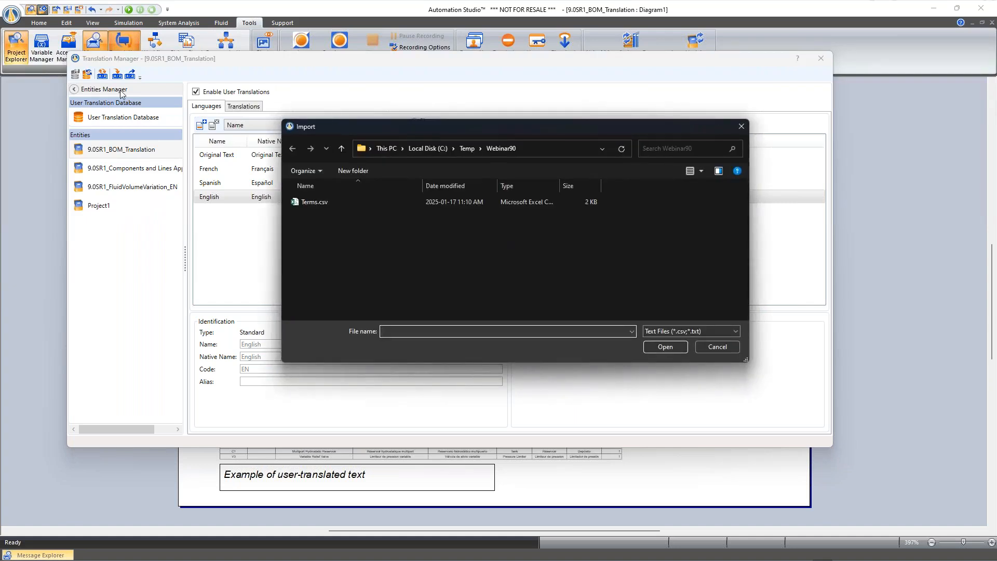
{"action": "double_click", "coordinate": [329, 203]}
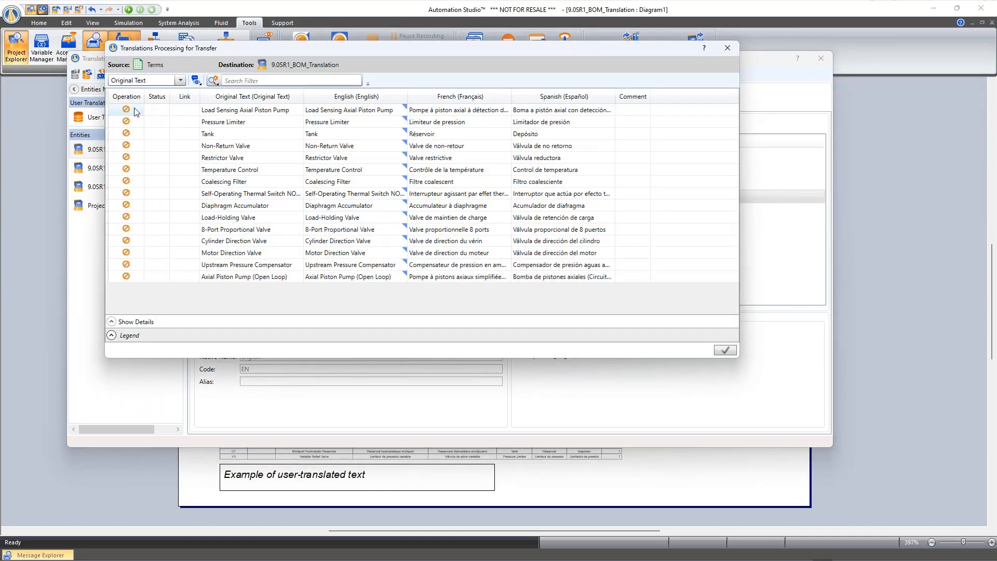
{"action": "left_click_drag", "start_coordinate": [137, 111], "coordinate": [137, 279]}
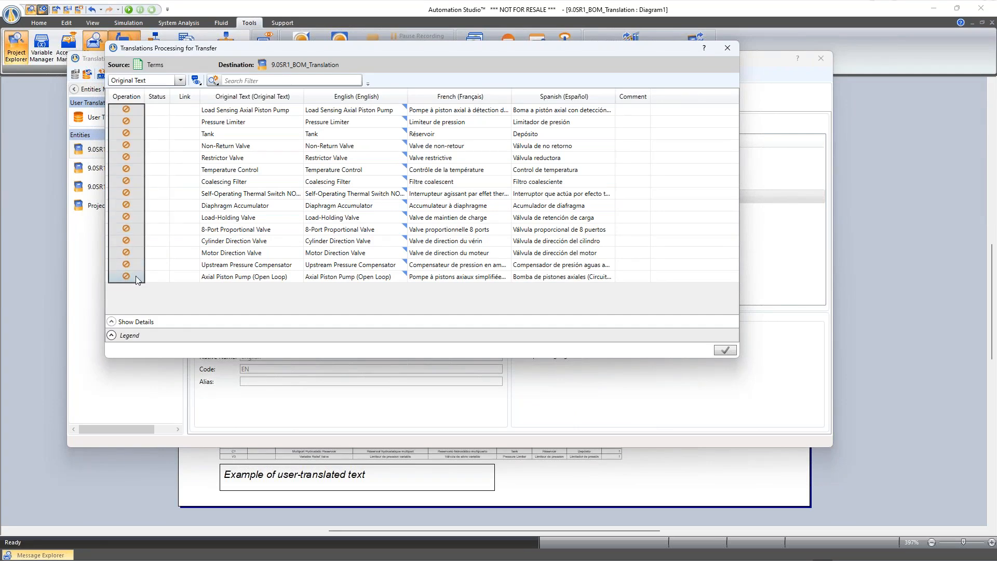
{"action": "right_click", "coordinate": [126, 109]}
{"action": "left_click", "coordinate": [187, 131]}
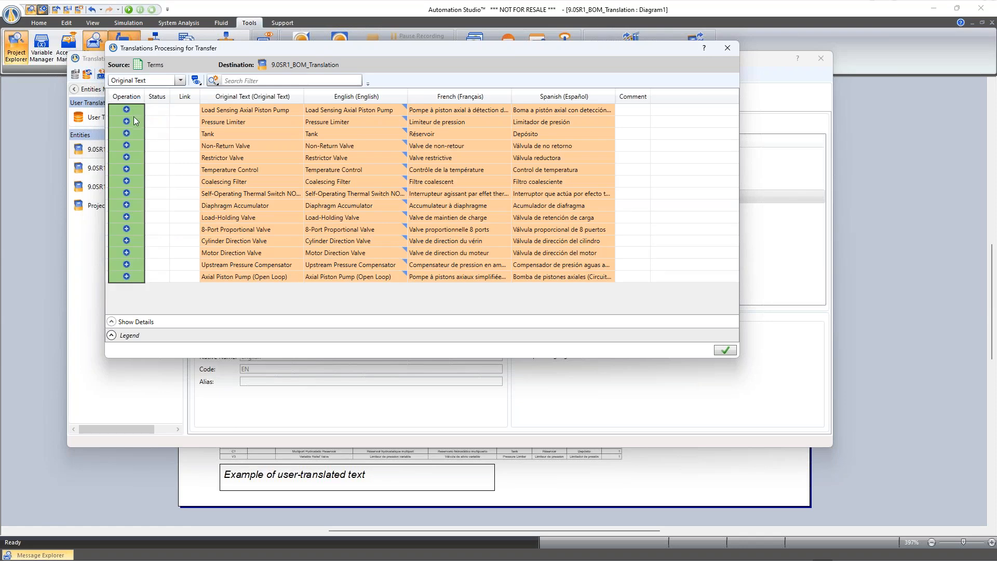
{"action": "left_click", "coordinate": [727, 48]}
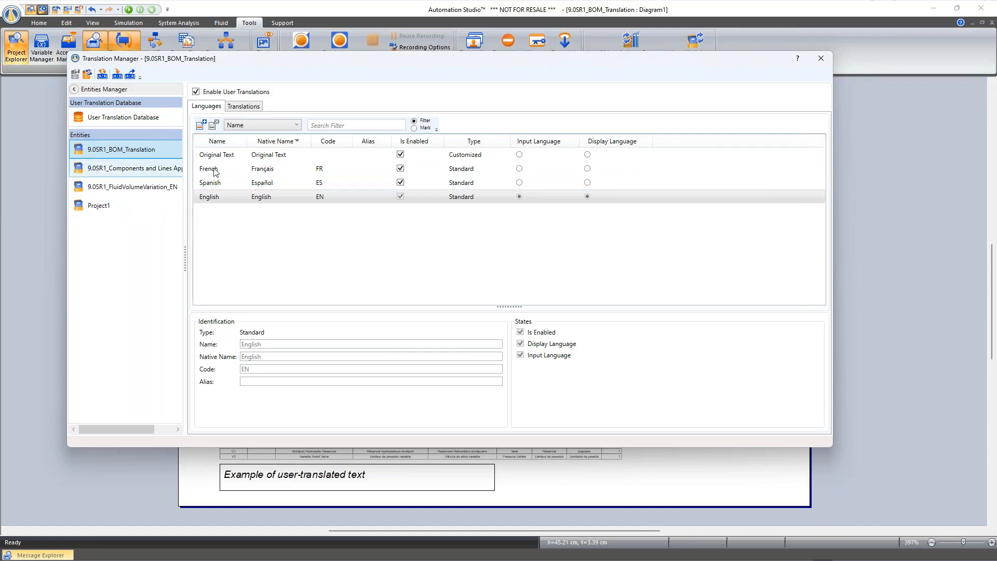
Step: Try exporting the 9.0SR1_BOM_Translation dictionary as a CSV file, and close the Translation Manager without exporting
{"action": "left_click", "coordinate": [129, 76]}
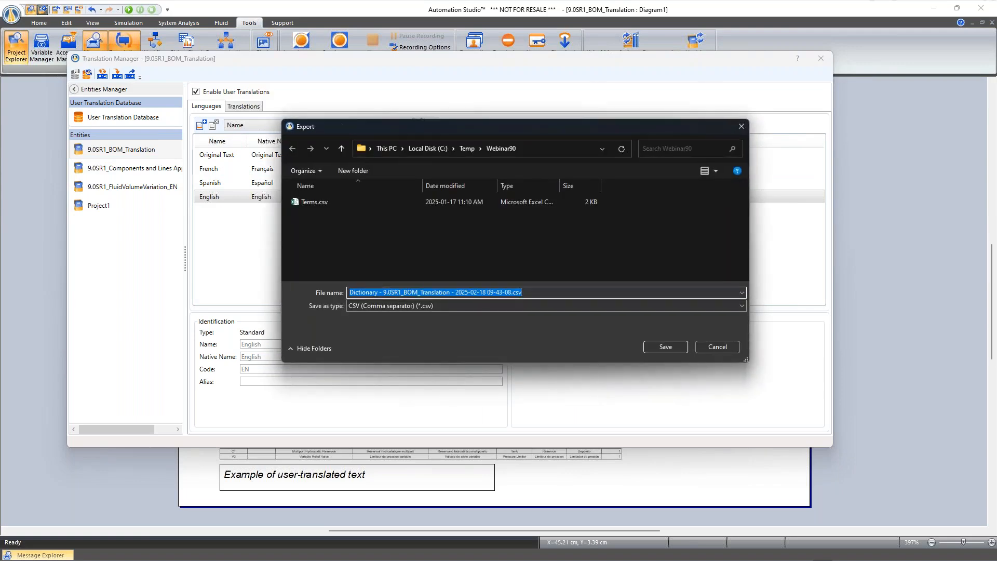
{"action": "left_click", "coordinate": [741, 127]}
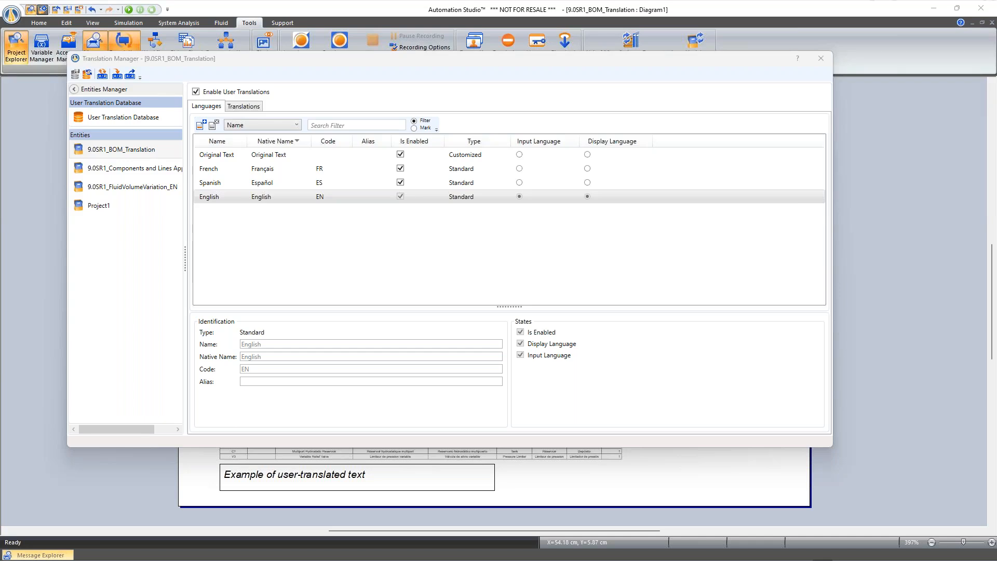
{"action": "left_click", "coordinate": [820, 58]}
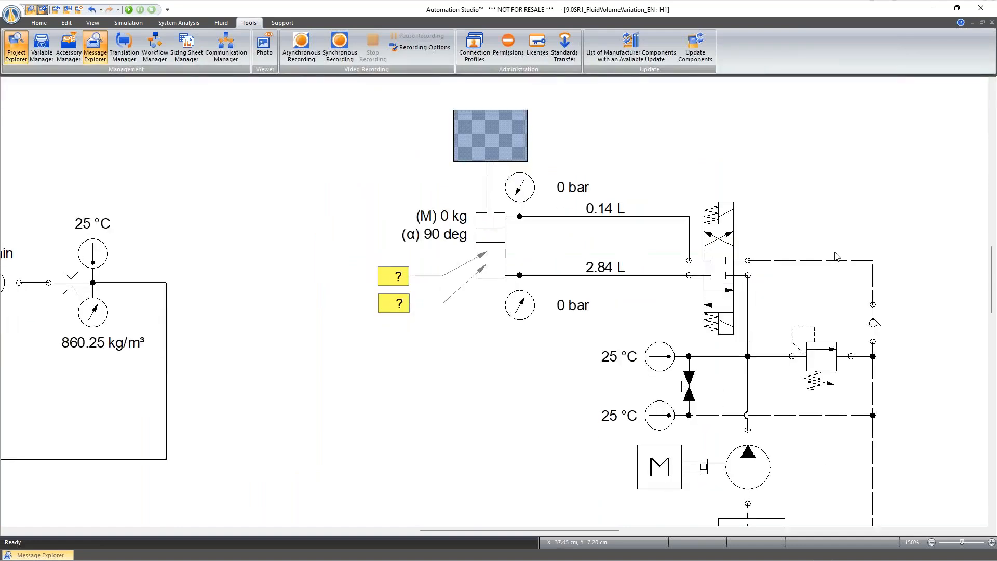
Step: Add a Gas-Loaded Accumulator with Separator from the hydraulic library and connect it below the pressure gauge on the cylinder's lower line
{"action": "scroll", "coordinate": [835, 254], "scroll_direction": "down", "scroll_amount": 1}
{"action": "scroll", "coordinate": [835, 254], "scroll_direction": "up", "scroll_amount": 1}
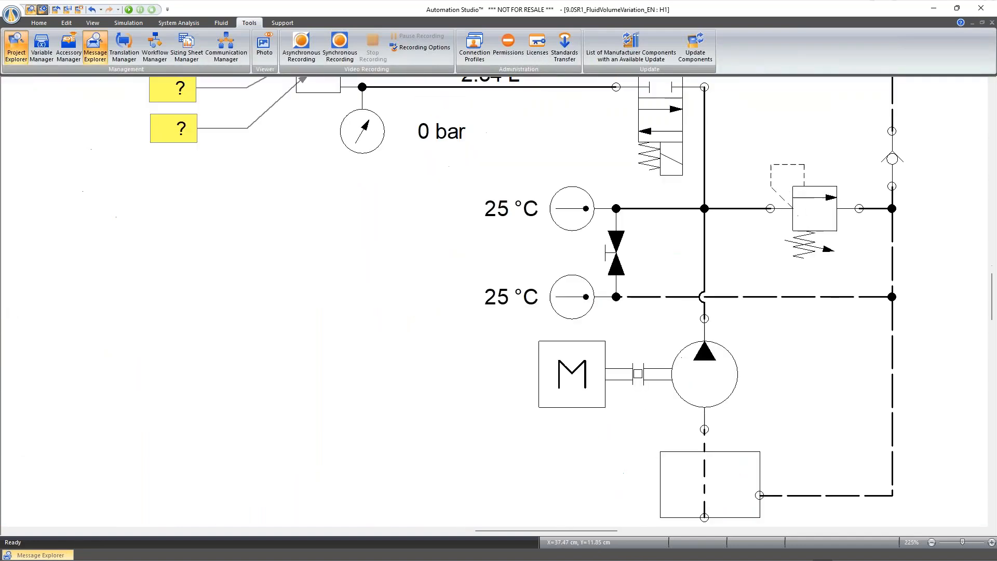
{"action": "scroll", "coordinate": [835, 256], "scroll_direction": "up", "scroll_amount": 1}
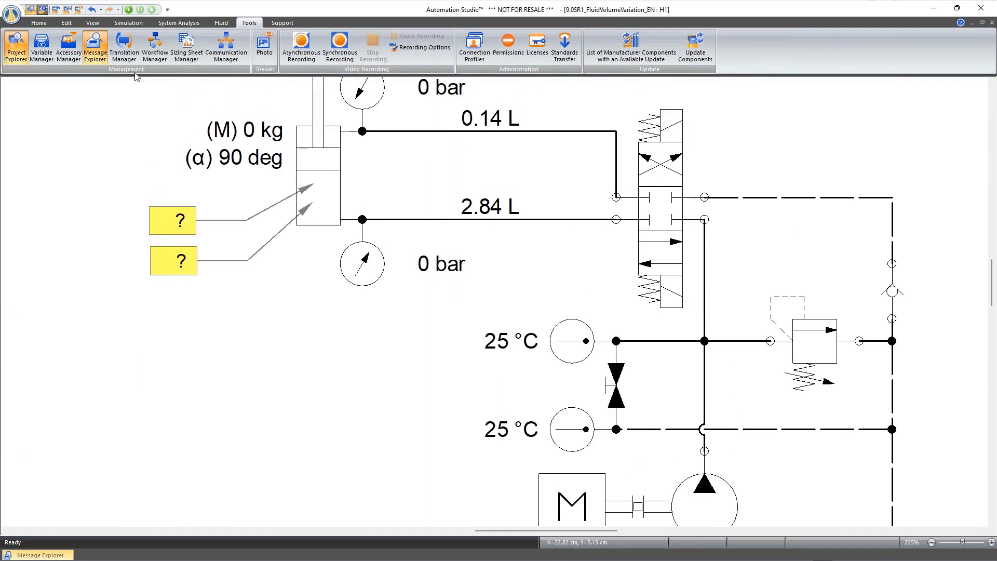
{"action": "left_click", "coordinate": [39, 22]}
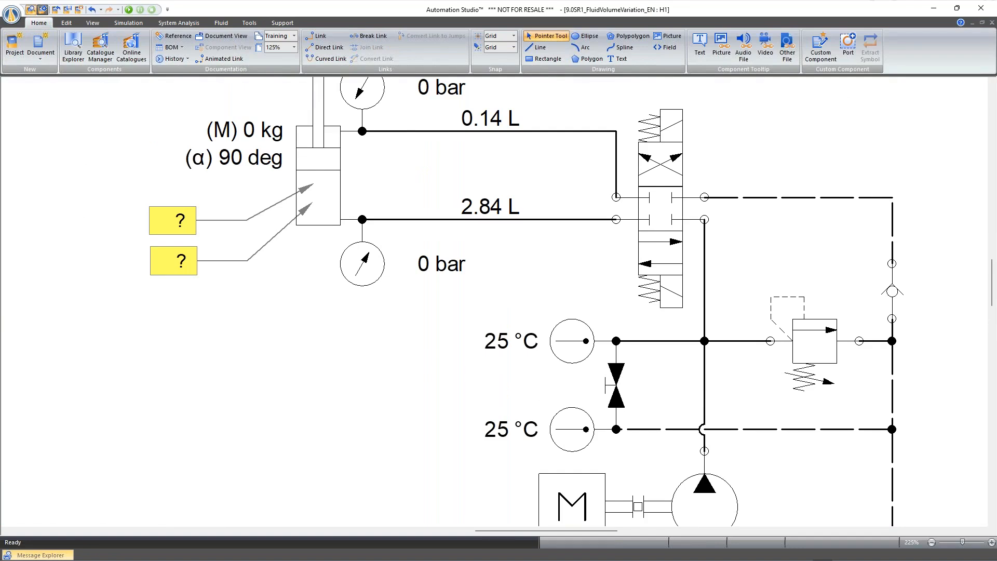
{"action": "left_click", "coordinate": [248, 24]}
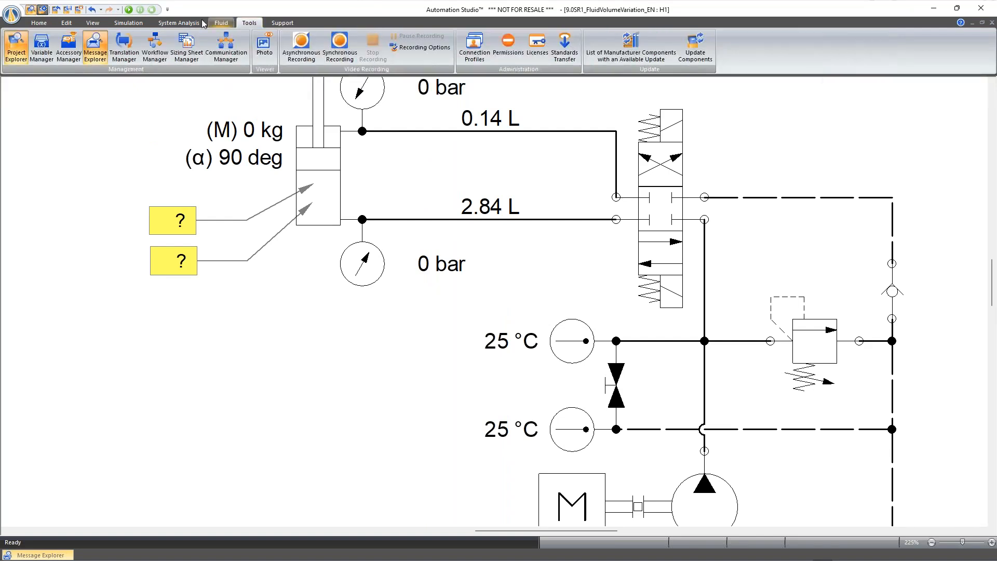
{"action": "left_click", "coordinate": [39, 23]}
{"action": "left_click", "coordinate": [67, 47]}
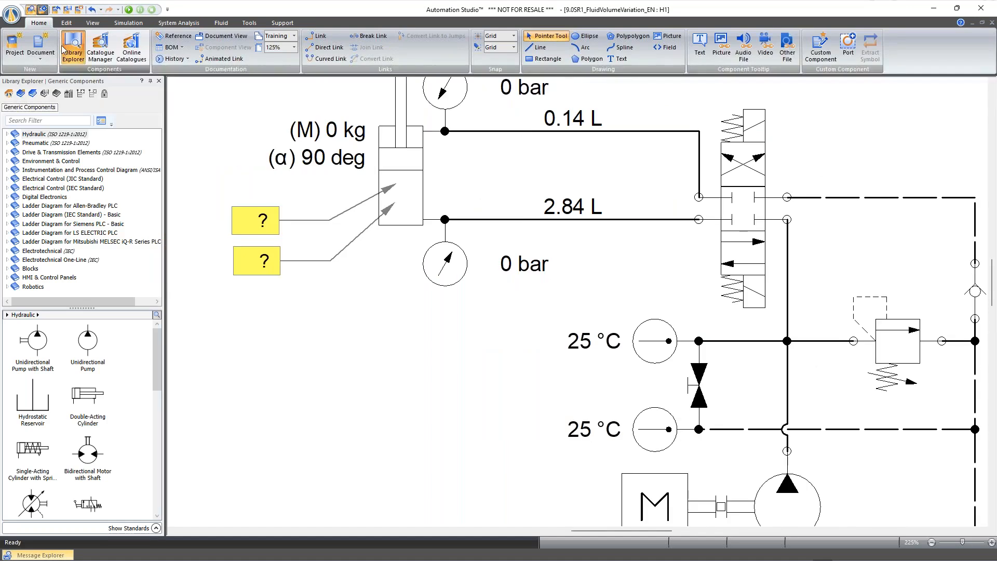
{"action": "left_click_drag", "start_coordinate": [159, 363], "coordinate": [154, 451]}
{"action": "left_click_drag", "start_coordinate": [33, 445], "coordinate": [423, 410]}
{"action": "left_click_drag", "start_coordinate": [430, 500], "coordinate": [453, 372]}
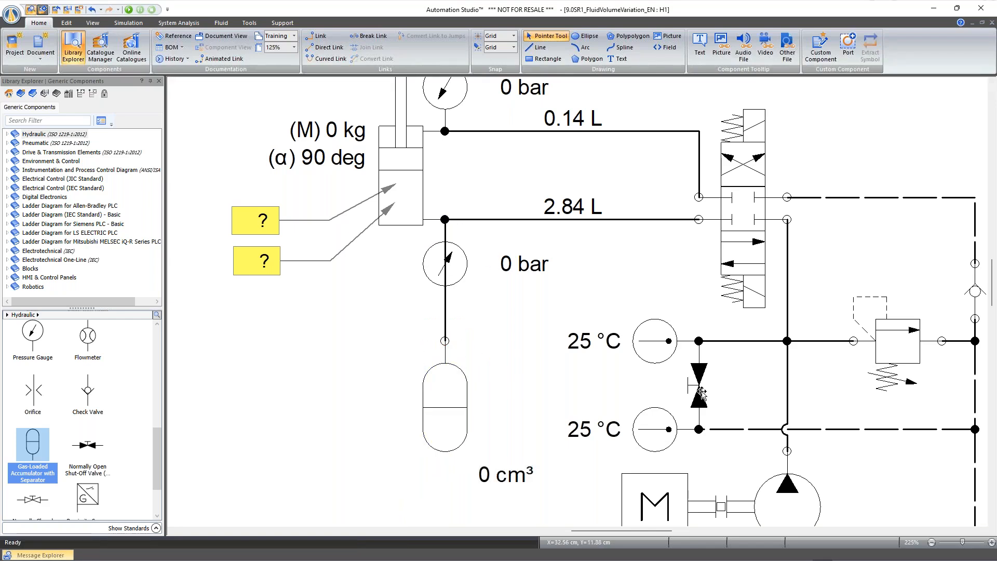
Step: Insert an unfilled shut-off valve from the library vertically between the lower pressure gauge and the accumulator, moving the accumulator down for space
{"action": "left_click_drag", "start_coordinate": [701, 392], "coordinate": [373, 349]}
{"action": "key", "text": "Escape"}
{"action": "left_click_drag", "start_coordinate": [32, 498], "coordinate": [290, 383]}
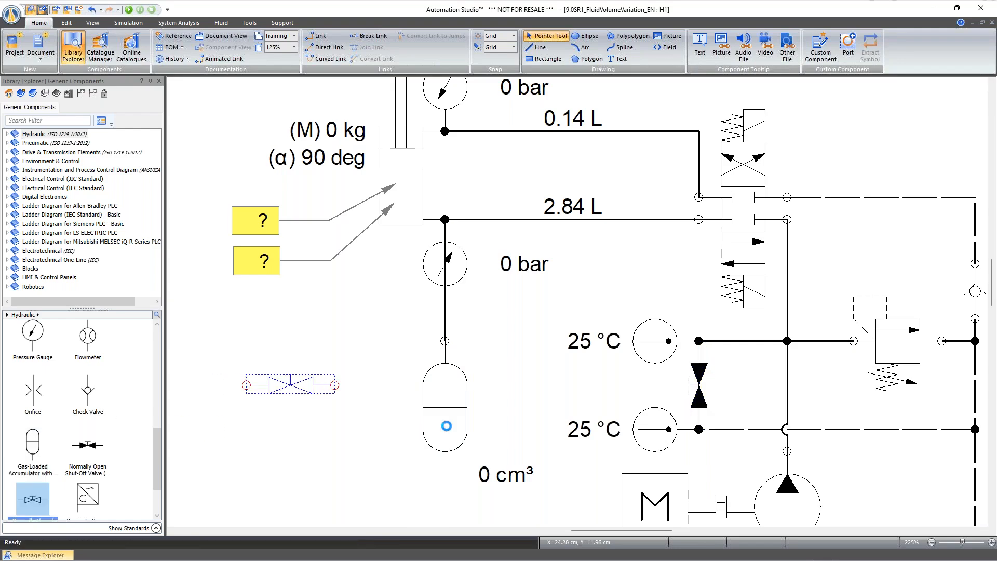
{"action": "left_click_drag", "start_coordinate": [452, 410], "coordinate": [453, 465]}
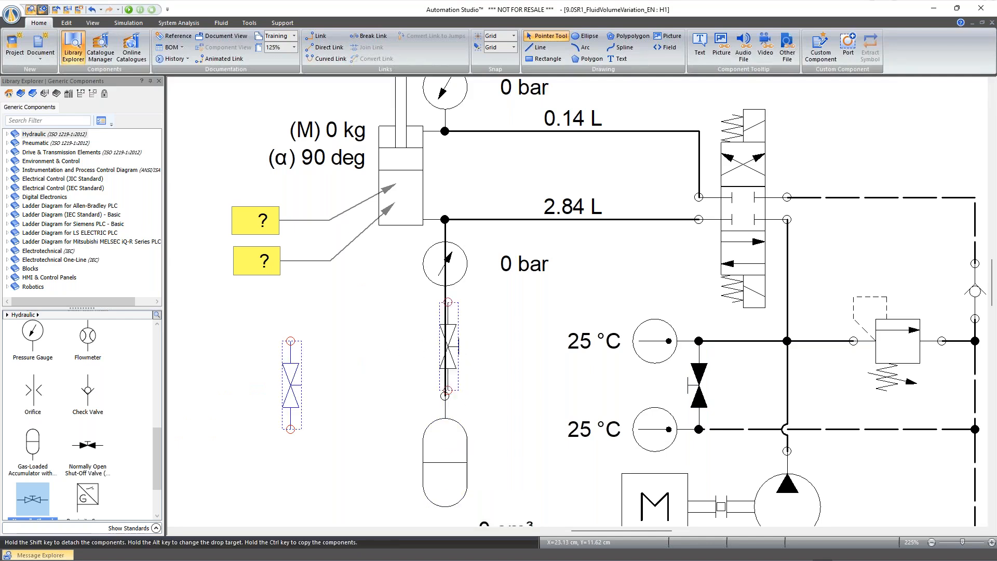
{"action": "left_click_drag", "start_coordinate": [292, 385], "coordinate": [446, 329]}
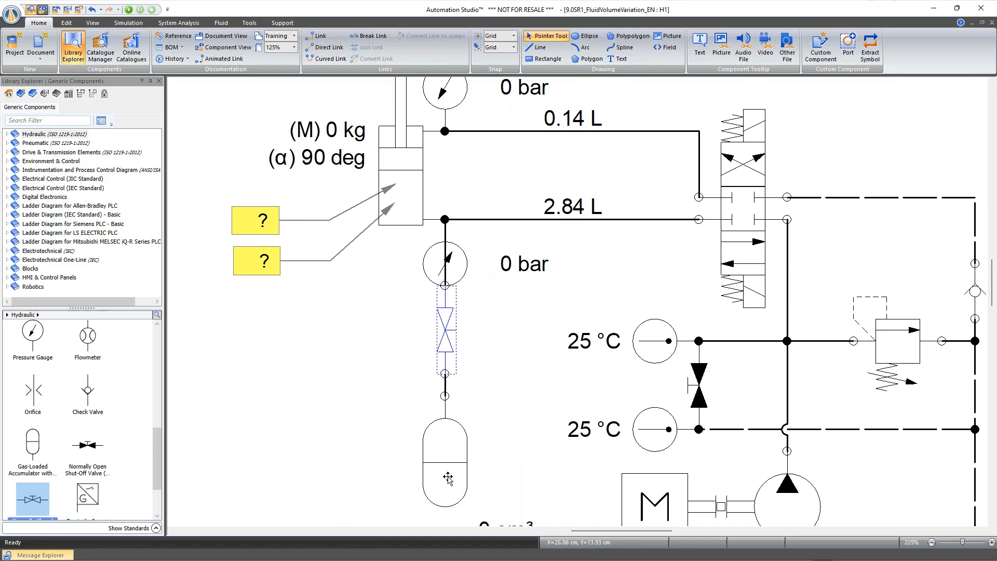
Step: Set the accumulator's Initial Liquid Volume (VL) to 2000 cm³
{"action": "left_click_drag", "start_coordinate": [332, 377], "coordinate": [229, 296]}
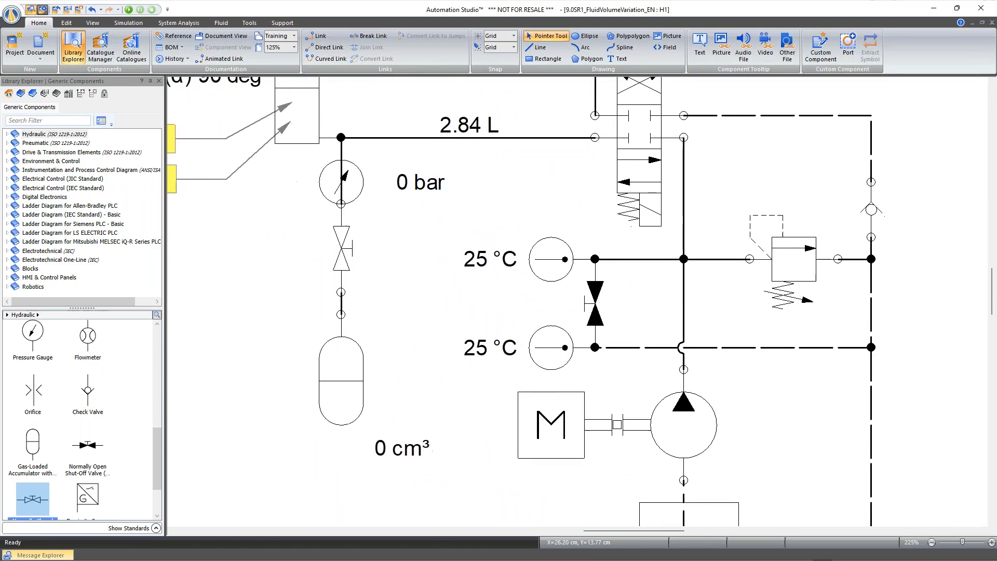
{"action": "double_click", "coordinate": [332, 396]}
{"action": "left_click", "coordinate": [463, 281]}
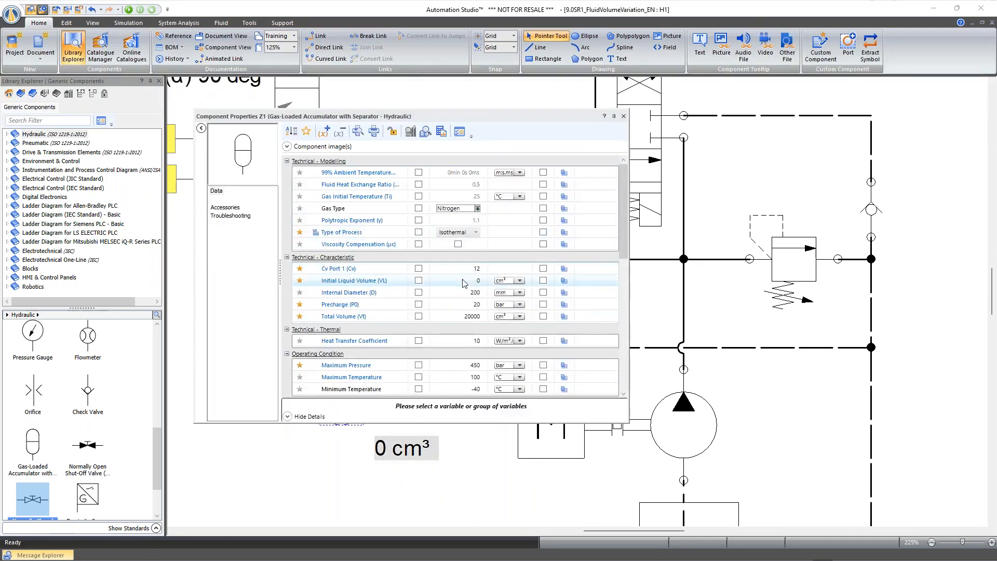
{"action": "left_click", "coordinate": [463, 278]}
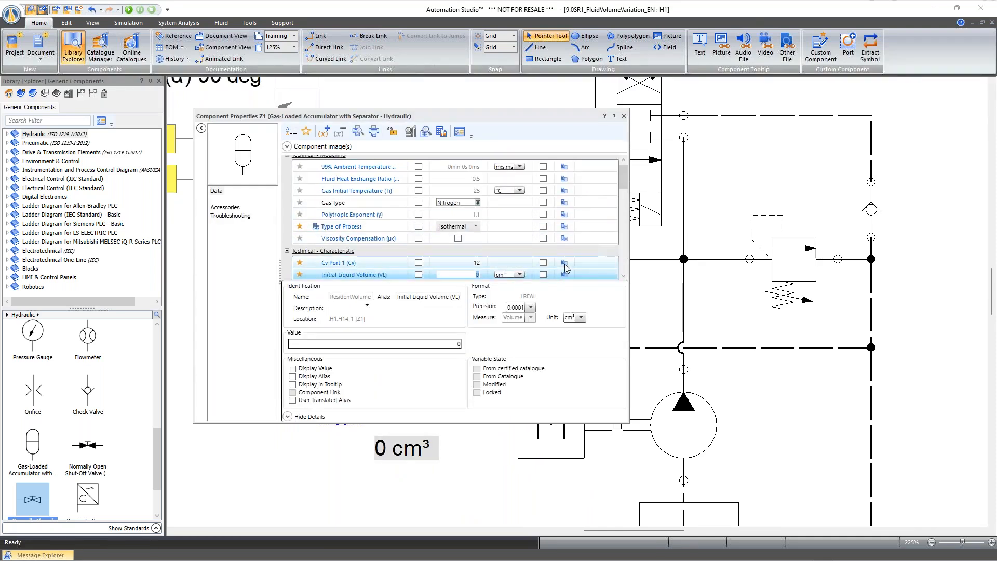
{"action": "key", "text": "Return"}
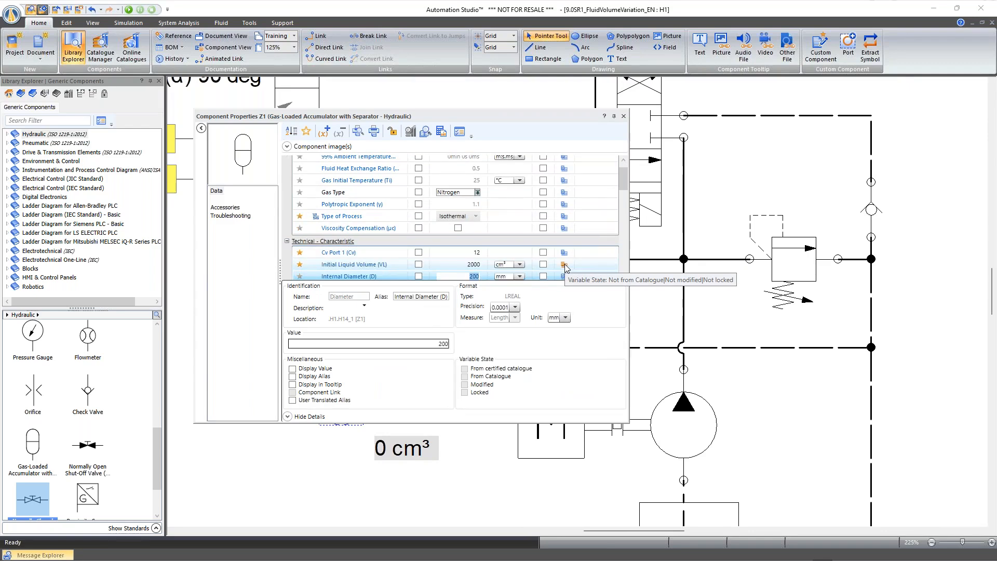
{"action": "left_click", "coordinate": [623, 116]}
{"action": "left_click", "coordinate": [350, 305]}
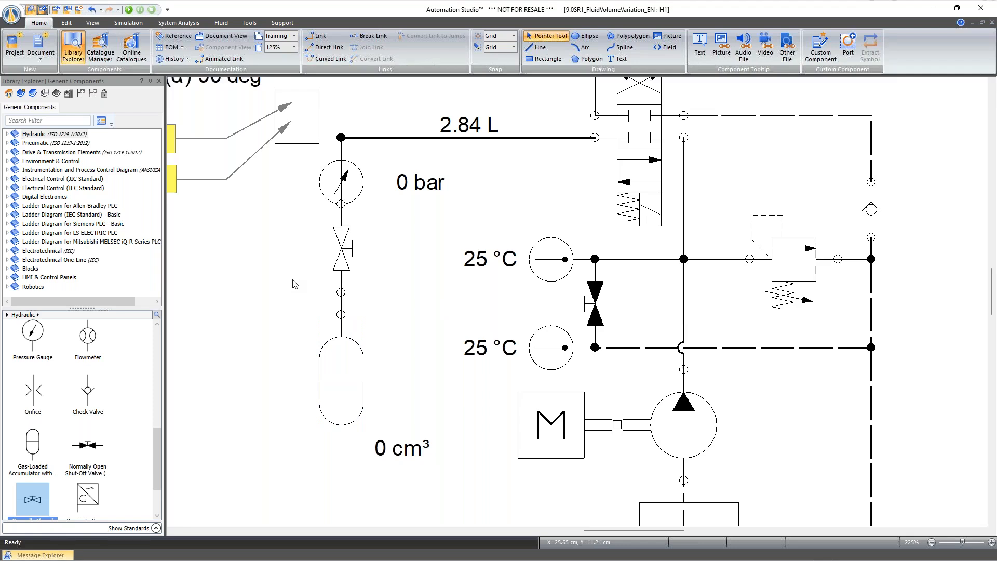
Step: Start the simulation and attach a dynamic measuring instrument to the line between the shut-off valve and the accumulator
{"action": "left_click", "coordinate": [128, 10]}
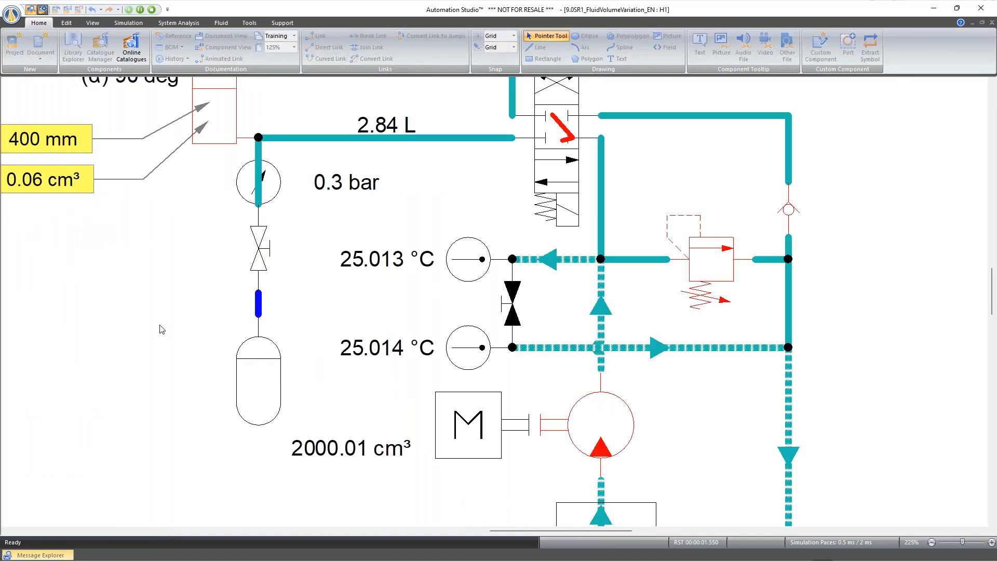
{"action": "left_click", "coordinate": [128, 23]}
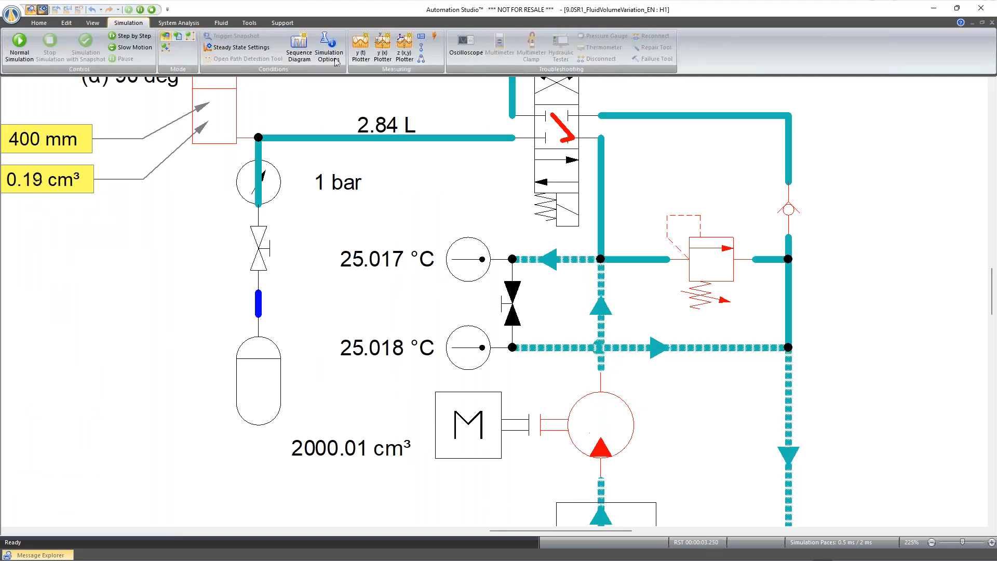
{"action": "left_click", "coordinate": [422, 48]}
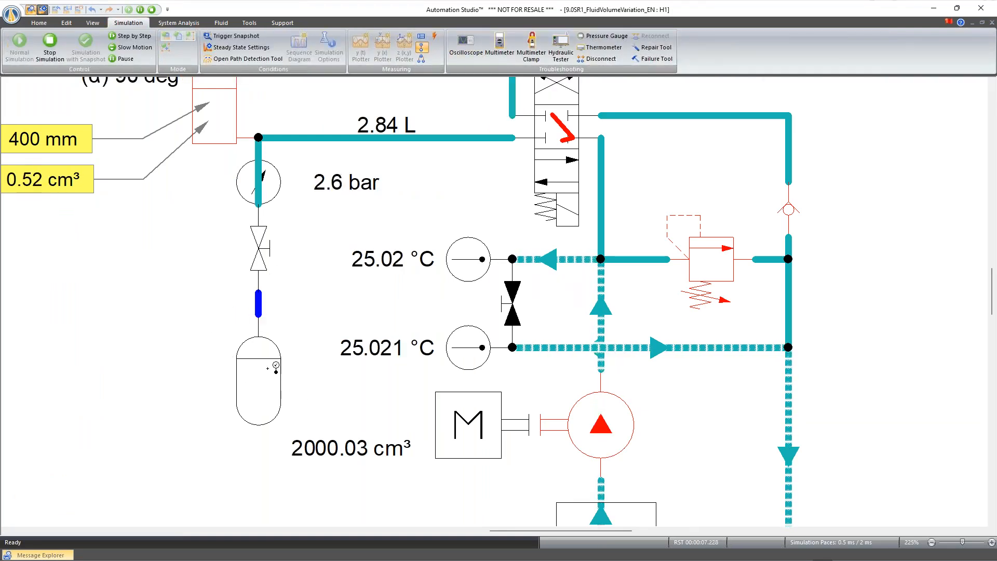
{"action": "left_click_drag", "start_coordinate": [257, 314], "coordinate": [193, 299]}
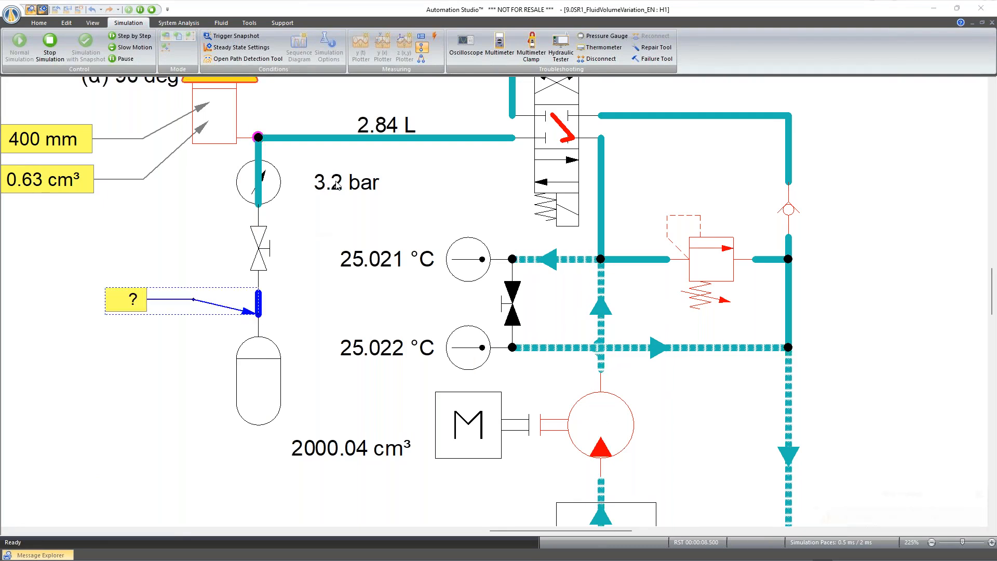
Step: Configure the new measuring instrument to show Pressure in bar with a precision of 0.01
{"action": "left_click", "coordinate": [509, 241]}
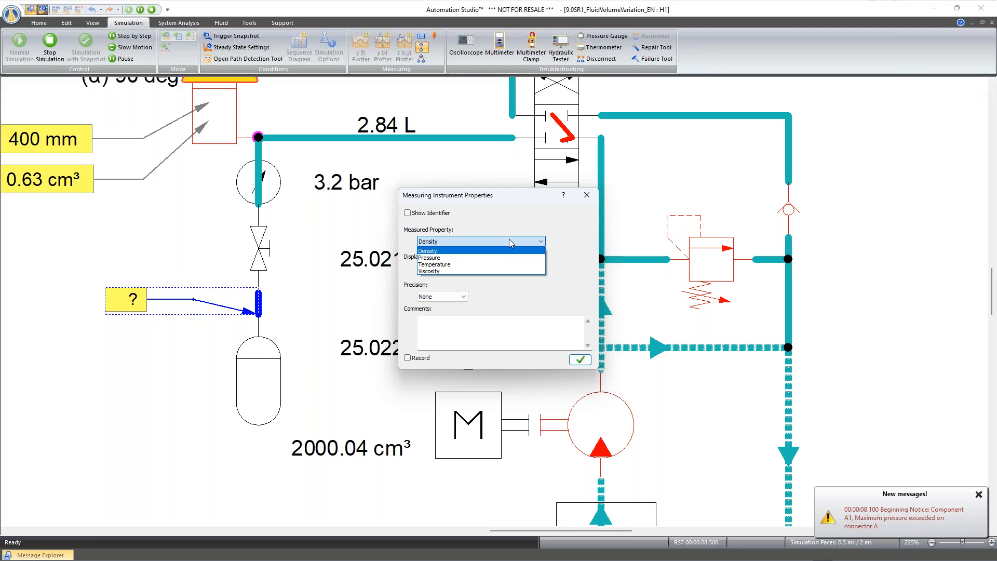
{"action": "left_click", "coordinate": [466, 258]}
{"action": "left_click", "coordinate": [460, 296]}
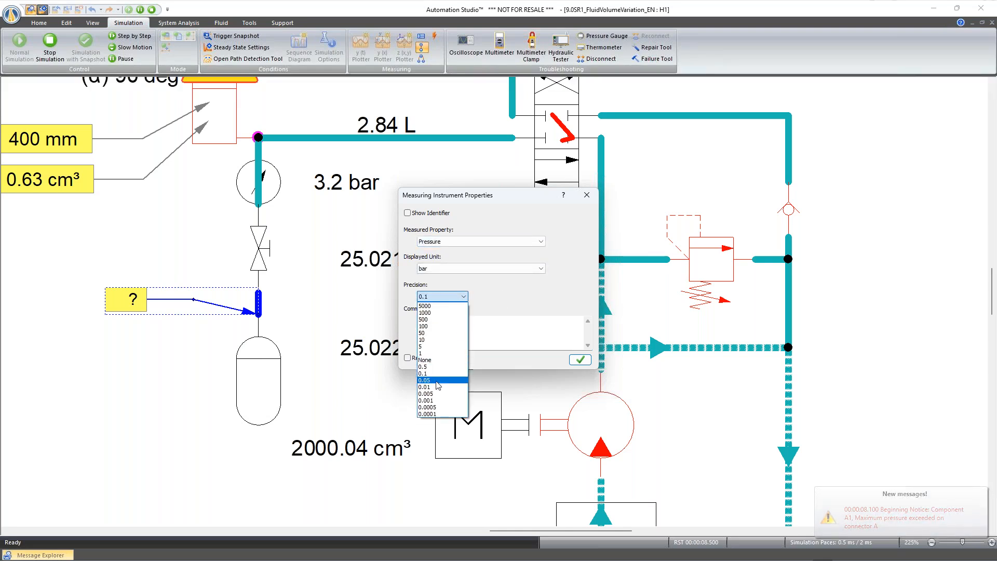
{"action": "left_click", "coordinate": [439, 390]}
{"action": "left_click", "coordinate": [580, 360]}
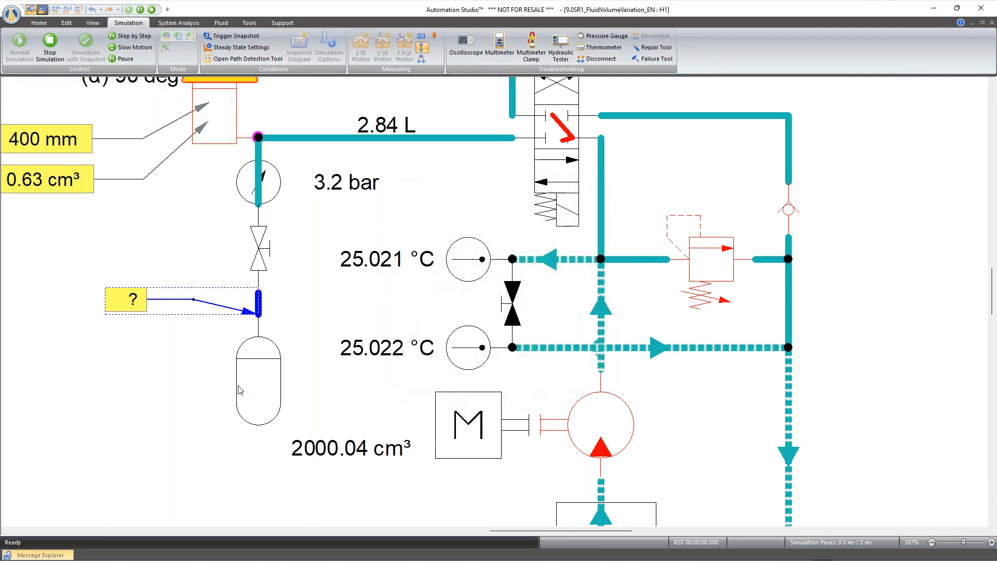
Step: Change the precision of the accumulator line's pressure measurement to 0.0001
{"action": "scroll", "coordinate": [172, 367], "scroll_direction": "left", "scroll_amount": 1}
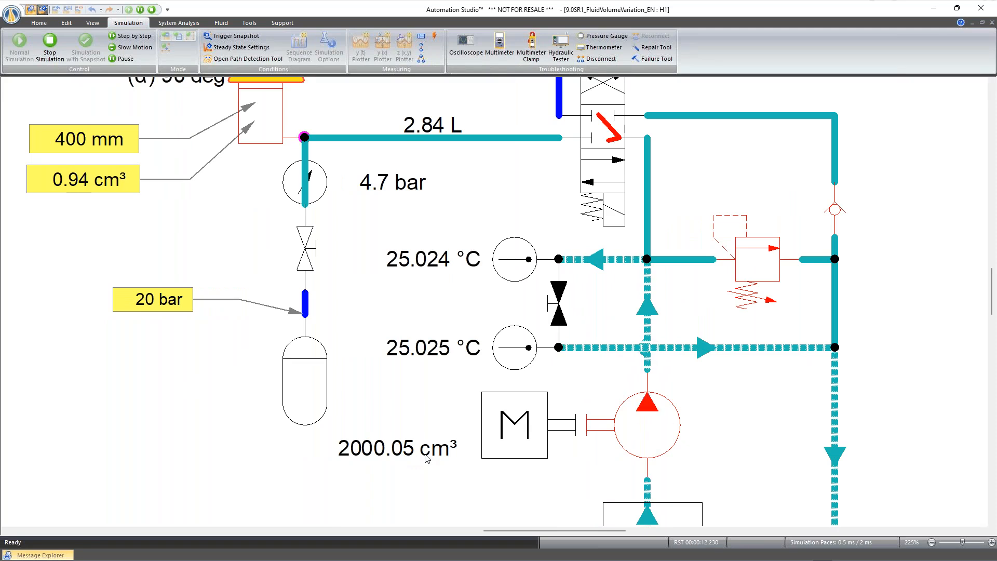
{"action": "double_click", "coordinate": [174, 314]}
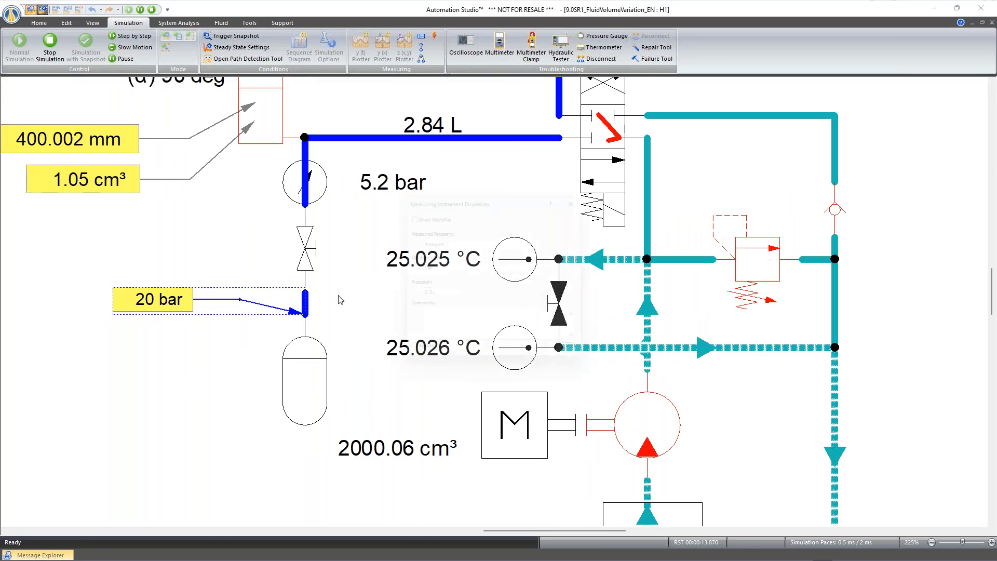
{"action": "left_click", "coordinate": [452, 297]}
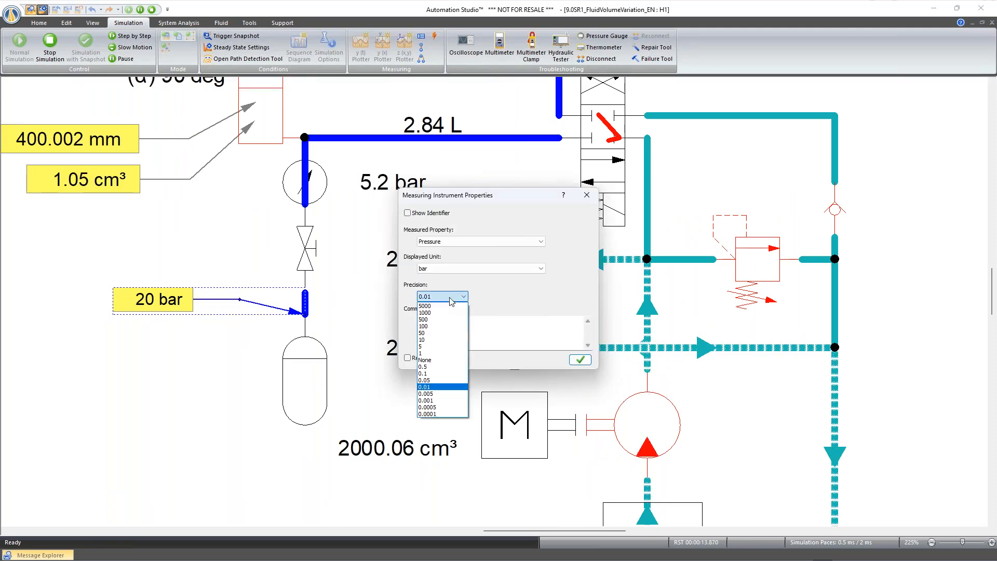
{"action": "left_click", "coordinate": [450, 414]}
{"action": "left_click", "coordinate": [579, 359]}
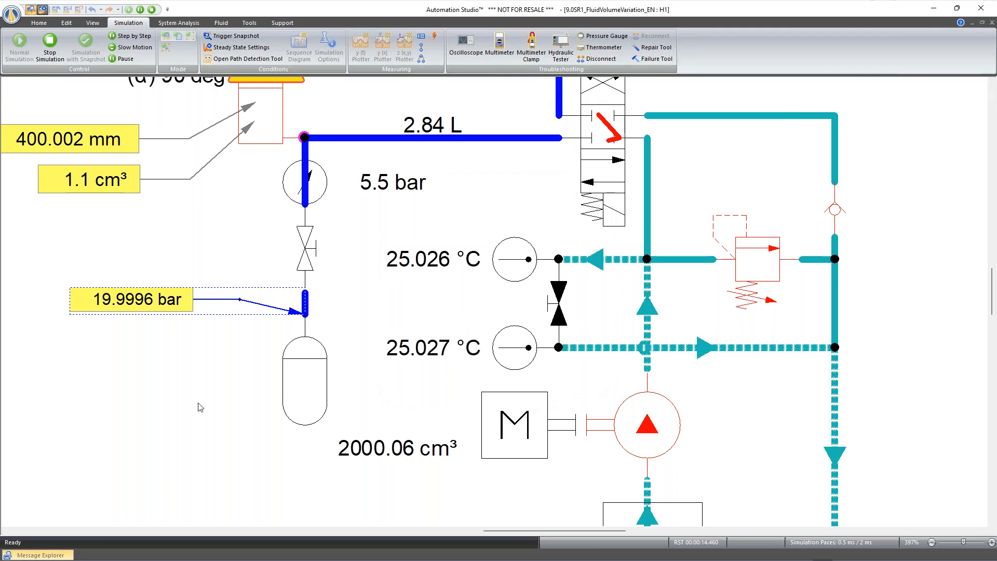
{"action": "left_click", "coordinate": [213, 414]}
{"action": "scroll", "coordinate": [214, 413], "scroll_direction": "down", "scroll_amount": 2}
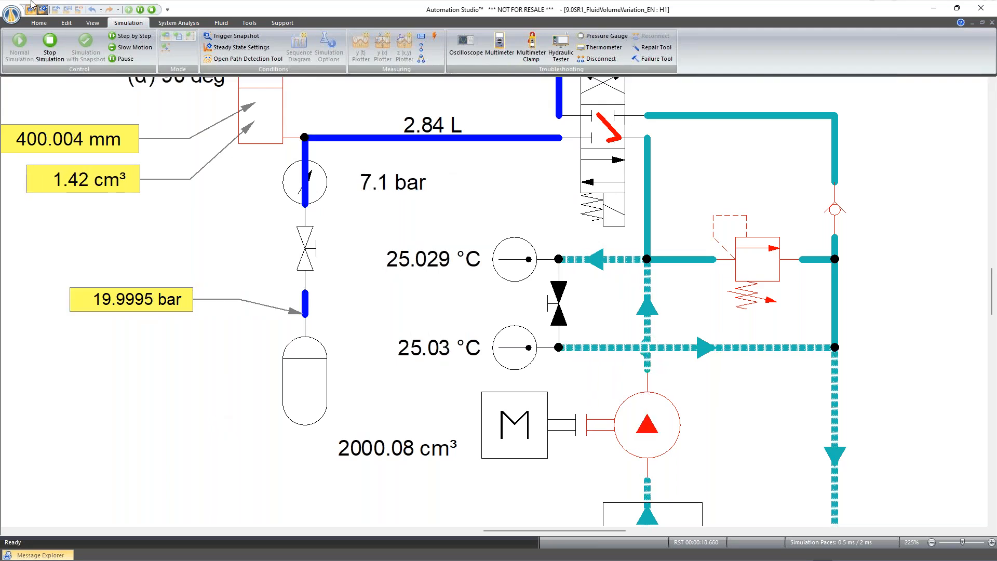
Step: Set the accumulator's Heat Transfer Coefficient to 500 and rerun the simulation to check its line pressure and liquid volume
{"action": "left_click", "coordinate": [49, 44]}
{"action": "double_click", "coordinate": [387, 395]}
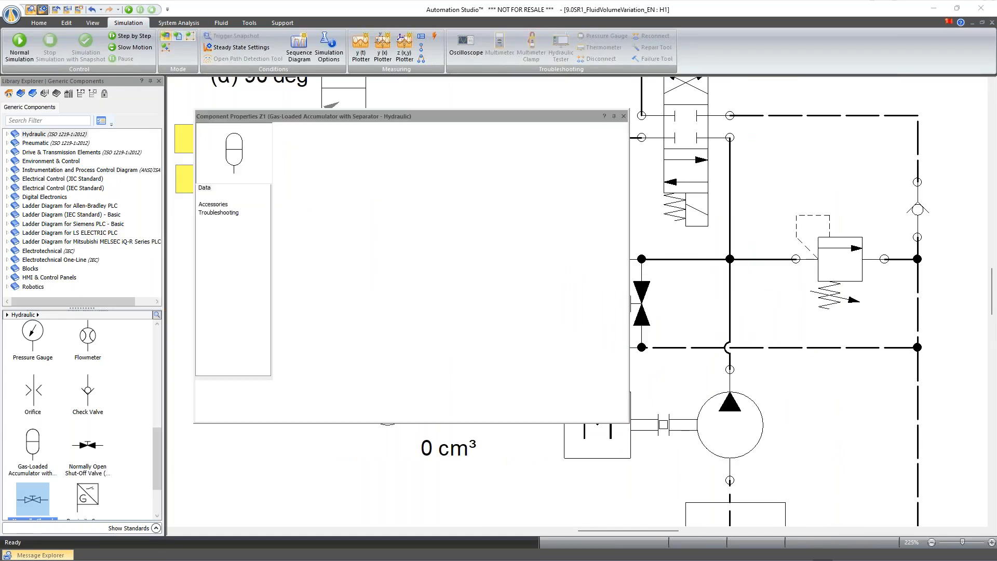
{"action": "scroll", "coordinate": [487, 308], "scroll_direction": "down", "scroll_amount": 3}
{"action": "left_click", "coordinate": [462, 266]}
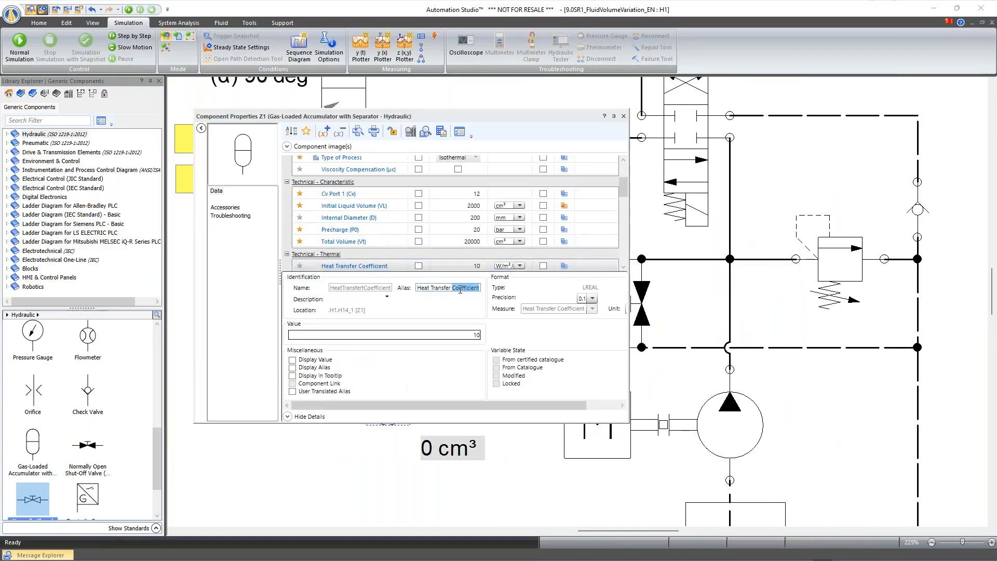
{"action": "left_click", "coordinate": [462, 267]}
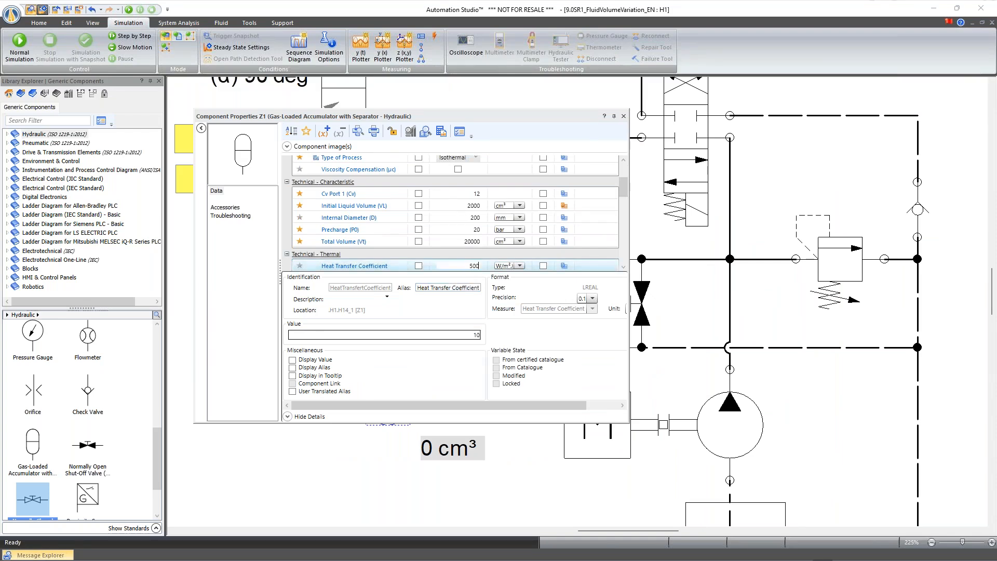
{"action": "key", "text": "Return"}
{"action": "left_click", "coordinate": [623, 116]}
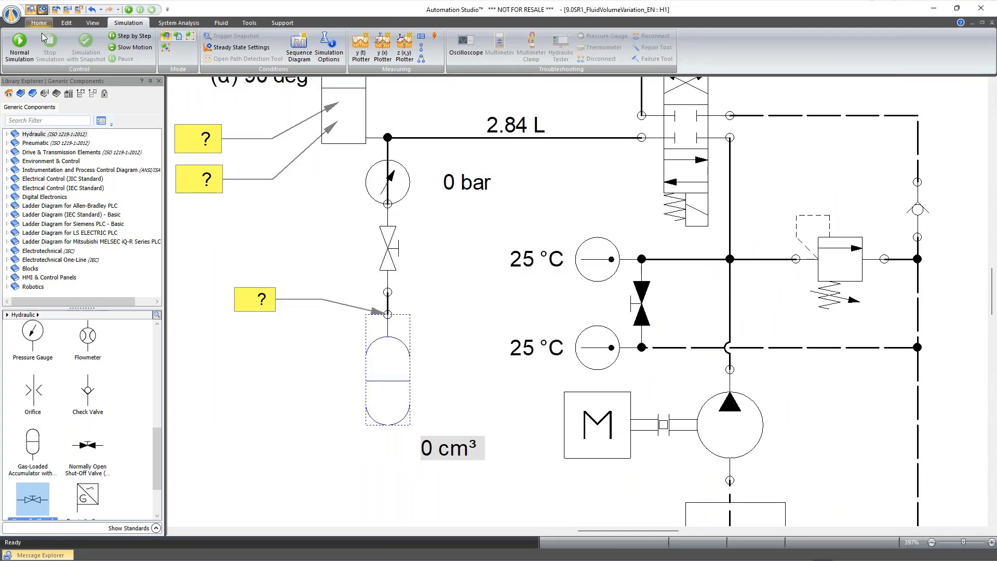
{"action": "left_click", "coordinate": [21, 43]}
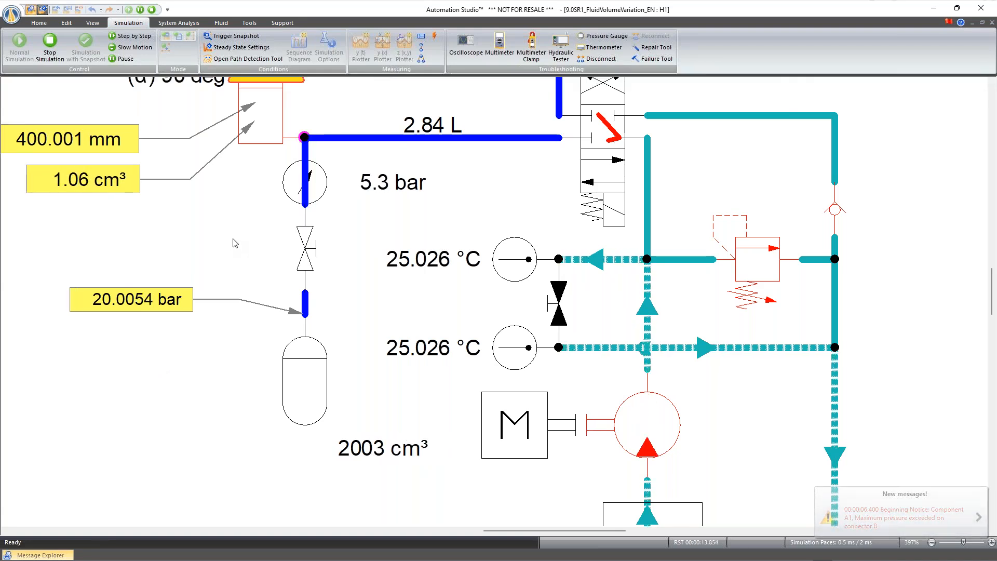
{"action": "left_click", "coordinate": [49, 46]}
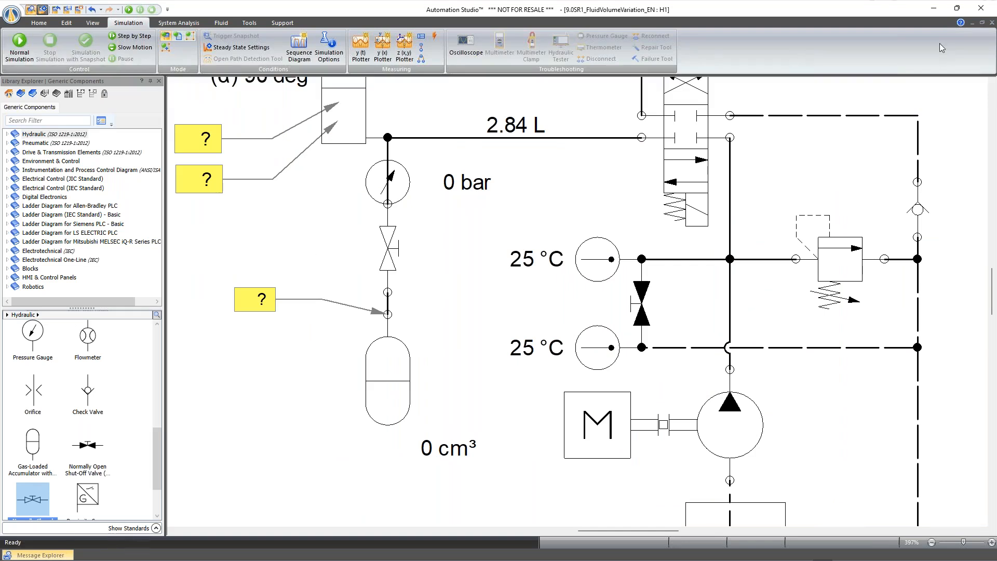
Step: Start a normal simulation with both thermal expansion circuits of the diagram in view
{"action": "right_click", "coordinate": [285, 368]}
{"action": "left_click", "coordinate": [350, 268]}
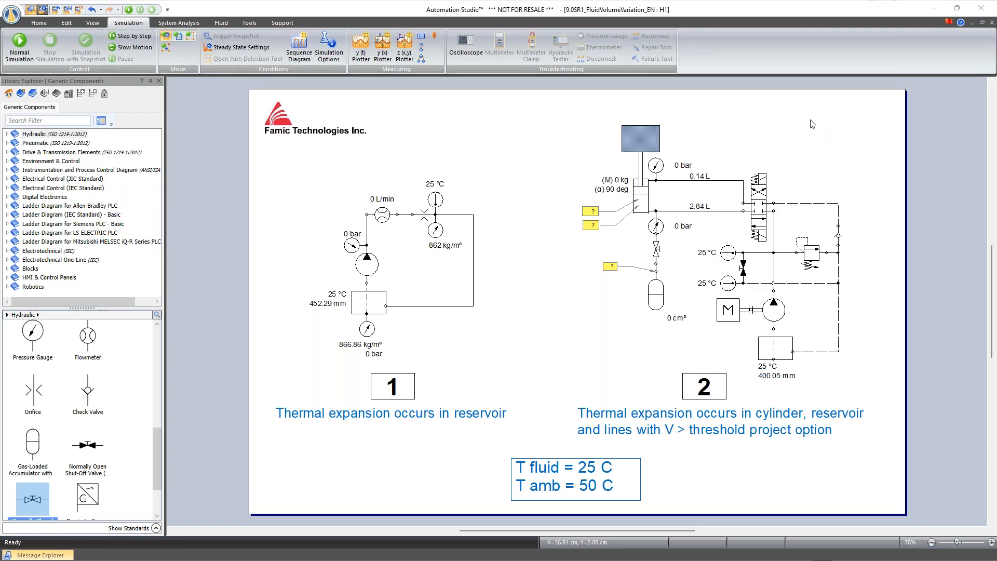
{"action": "scroll", "coordinate": [529, 343], "scroll_direction": "up", "scroll_amount": 3}
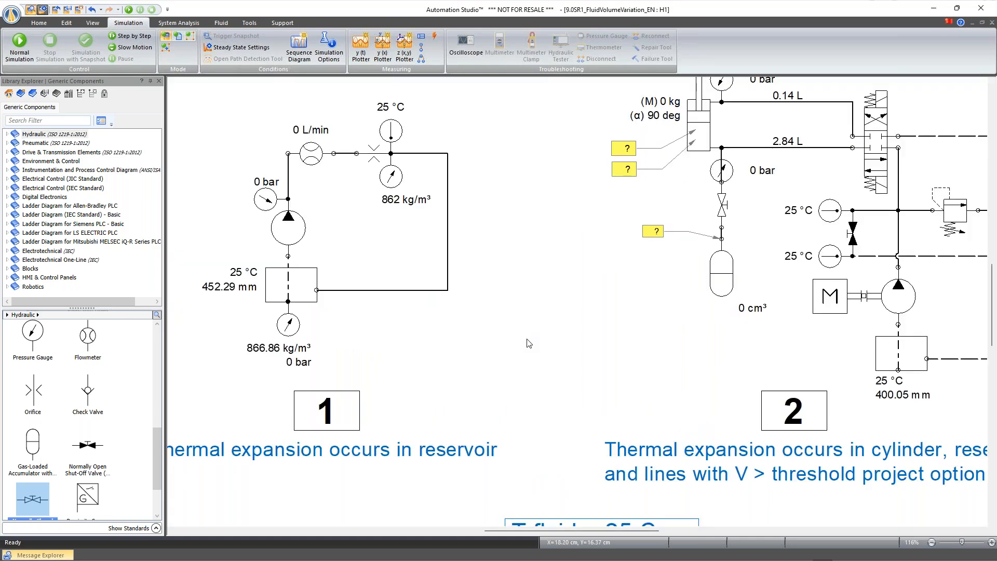
{"action": "scroll", "coordinate": [528, 343], "scroll_direction": "up", "scroll_amount": 1}
{"action": "scroll", "coordinate": [529, 343], "scroll_direction": "left", "scroll_amount": 2}
{"action": "left_click", "coordinate": [19, 42]}
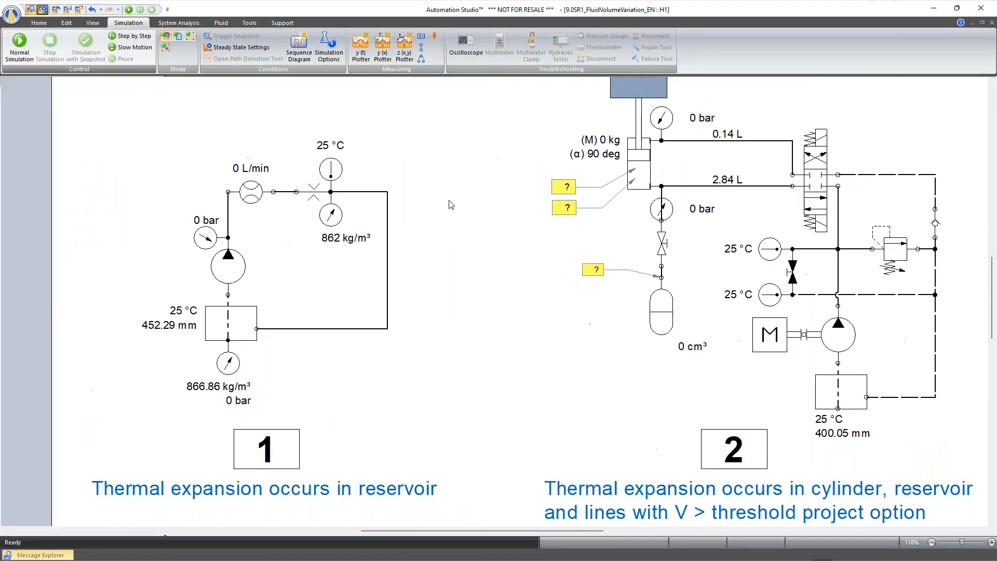
Step: Reduce the internal diameter of circuit 1's orifice to 1.84 mm in the running simulation
{"action": "scroll", "coordinate": [451, 249], "scroll_direction": "up", "scroll_amount": 1}
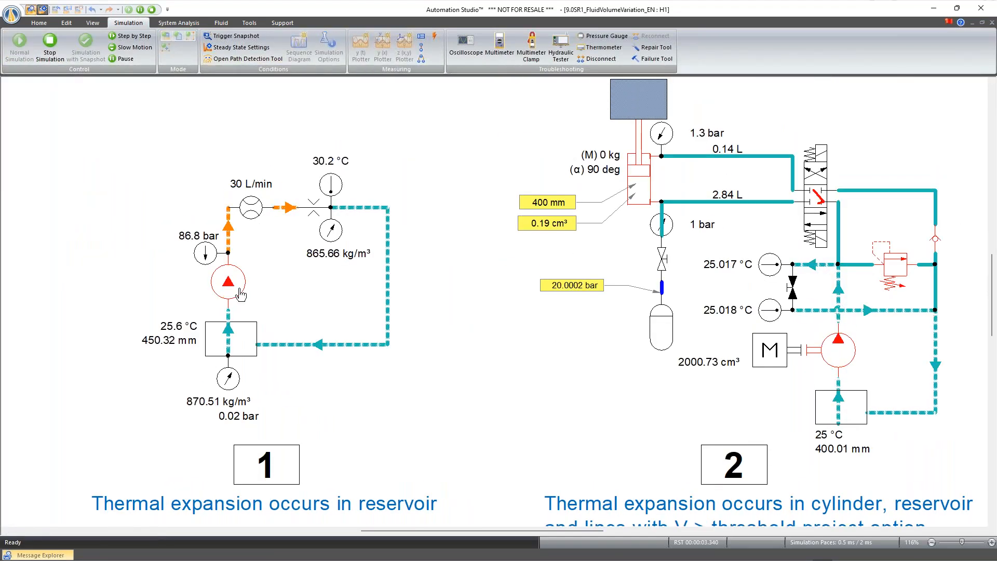
{"action": "left_click", "coordinate": [313, 207]}
{"action": "left_click_drag", "start_coordinate": [348, 222], "coordinate": [466, 248]}
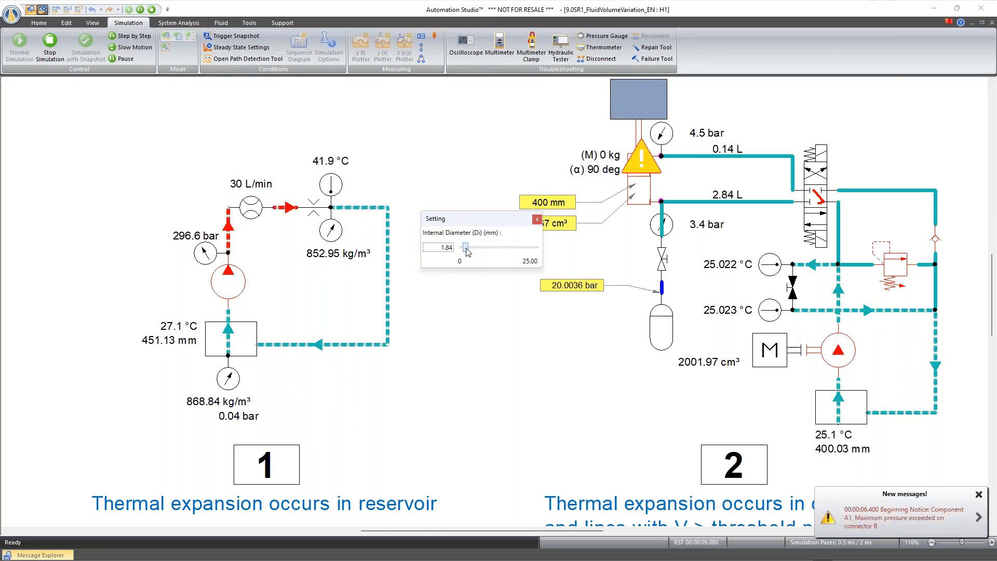
{"action": "left_click", "coordinate": [461, 154]}
Step: Attach a measuring instrument across circuit 1's orifice to show its pressure drop in bar
{"action": "scroll", "coordinate": [502, 156], "scroll_direction": "left", "scroll_amount": 5}
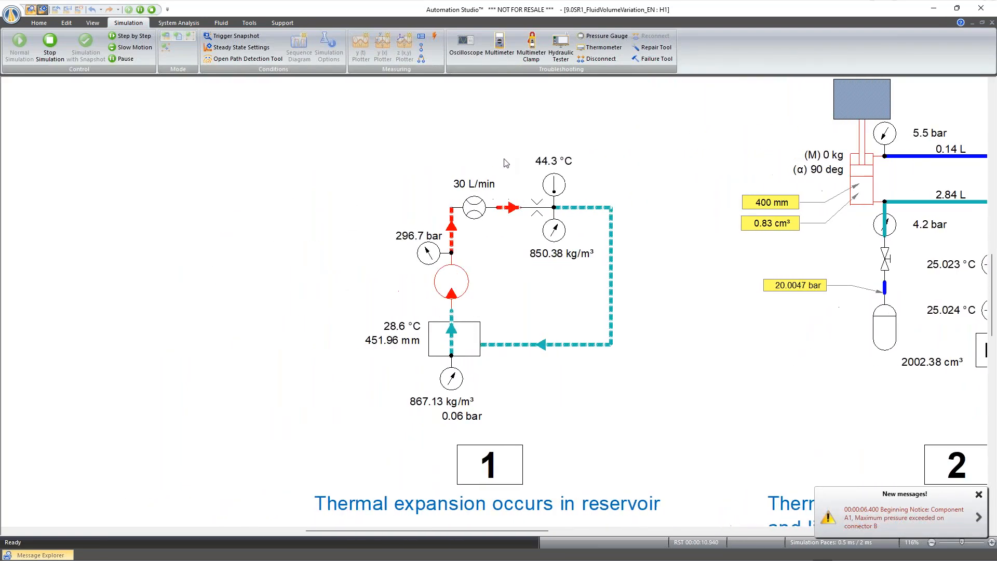
{"action": "scroll", "coordinate": [779, 166], "scroll_direction": "left", "scroll_amount": 1}
{"action": "scroll", "coordinate": [779, 170], "scroll_direction": "up", "scroll_amount": 3}
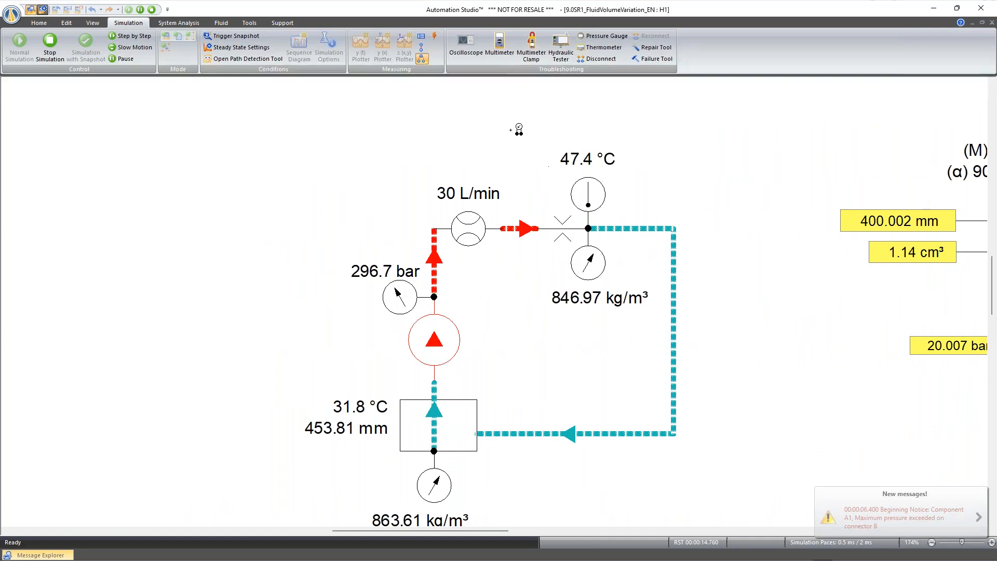
{"action": "left_click", "coordinate": [562, 228]}
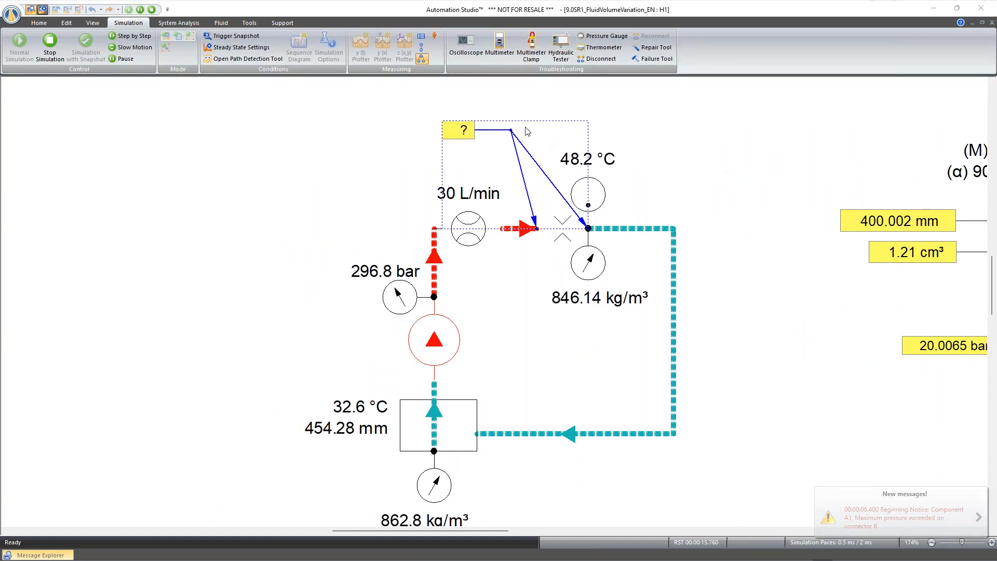
{"action": "left_click", "coordinate": [584, 363]}
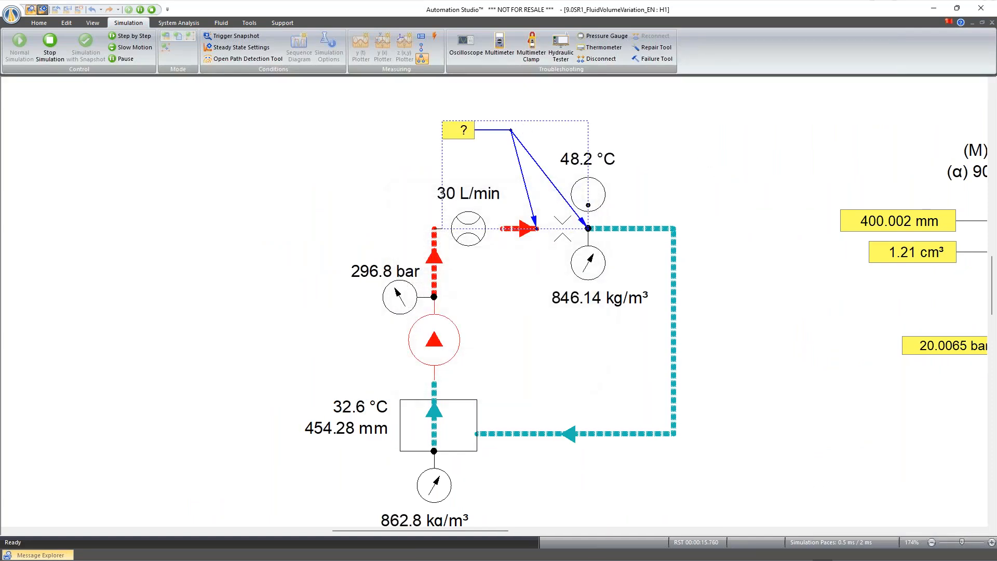
{"action": "scroll", "coordinate": [785, 364], "scroll_direction": "right", "scroll_amount": 1}
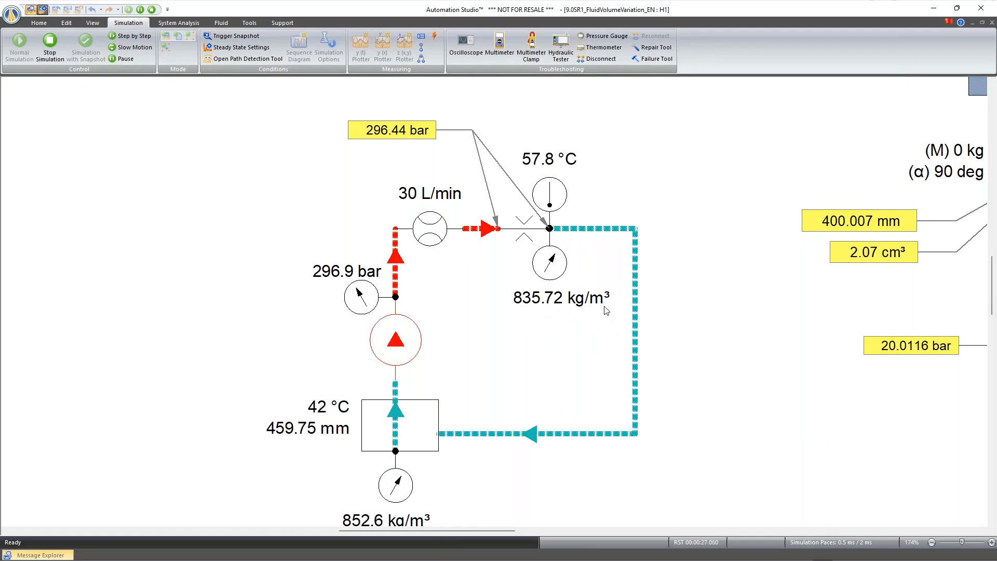
Step: Lower the orifice's internal diameter to 1.51 mm to check the circuit's heating, and raise it again to 2.67 mm
{"action": "scroll", "coordinate": [609, 311], "scroll_direction": "down", "scroll_amount": 1}
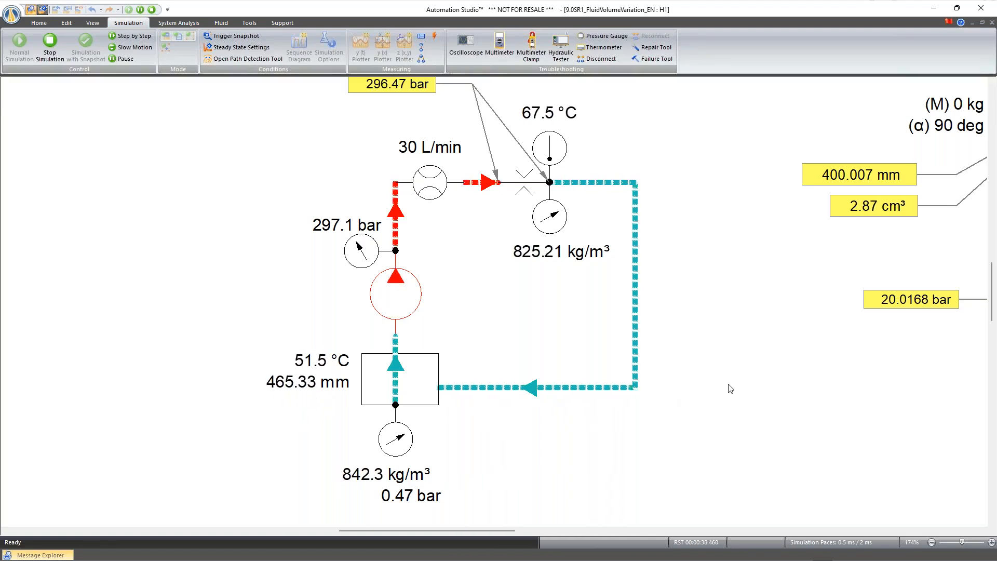
{"action": "left_click_drag", "start_coordinate": [540, 194], "coordinate": [688, 270]}
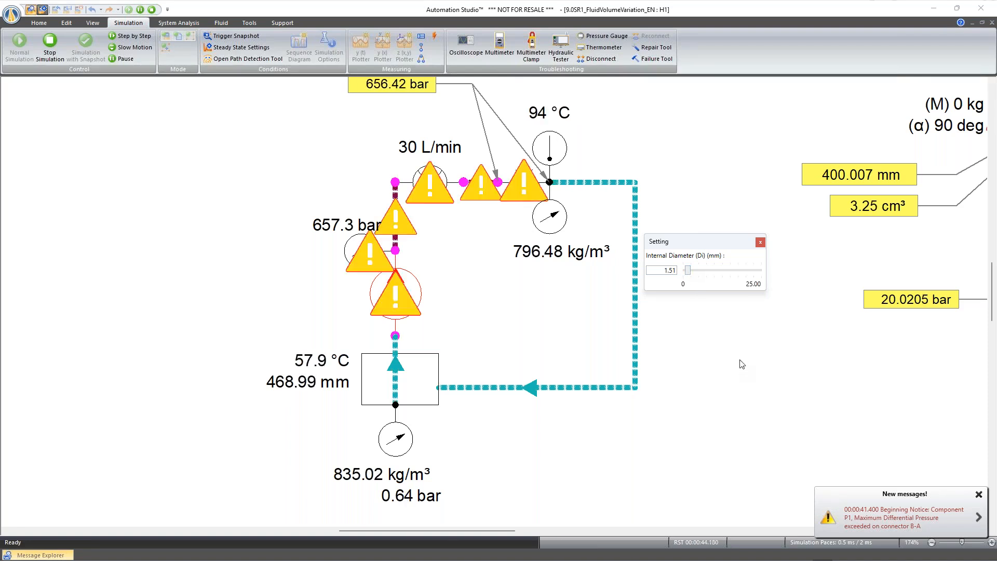
{"action": "scroll", "coordinate": [741, 371], "scroll_direction": "up", "scroll_amount": 1}
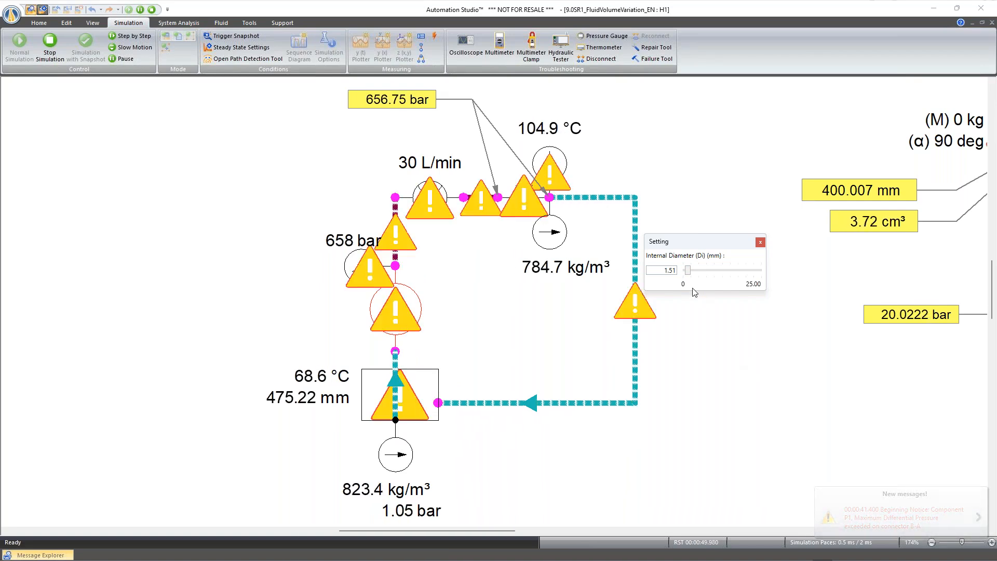
{"action": "left_click_drag", "start_coordinate": [688, 271], "coordinate": [692, 274]}
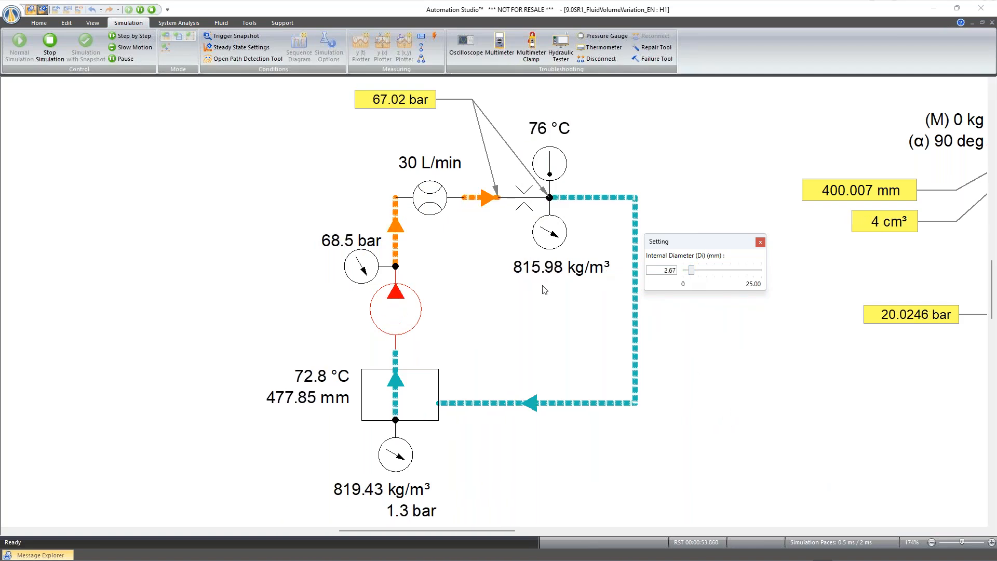
{"action": "left_click", "coordinate": [823, 371]}
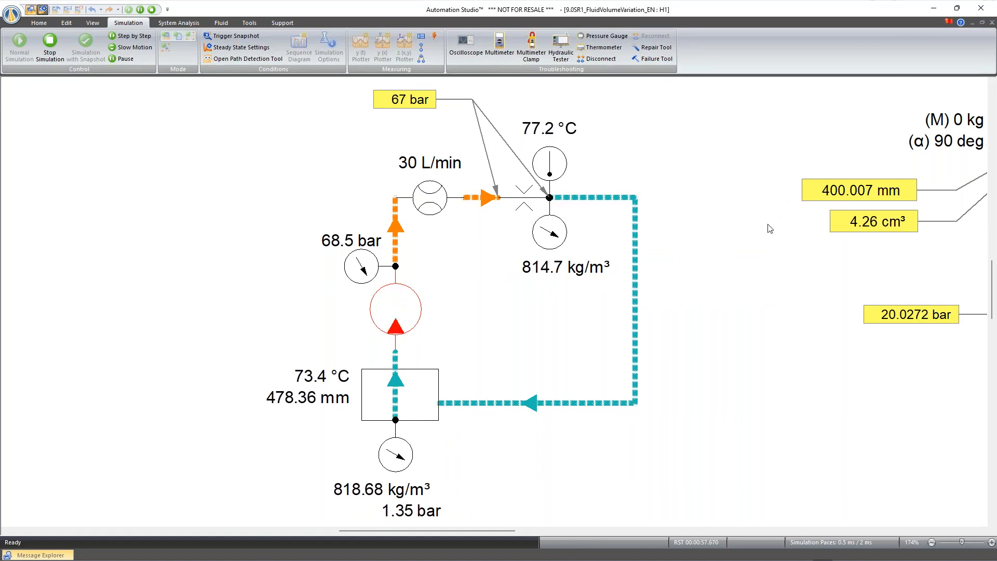
Step: Stop the thermal expansion simulation and switch to the Circuit_HY diagram of the 9.0SR1_Components and Lines Appearence project, fitted in view
{"action": "right_click", "coordinate": [769, 224]}
{"action": "left_click", "coordinate": [791, 276]}
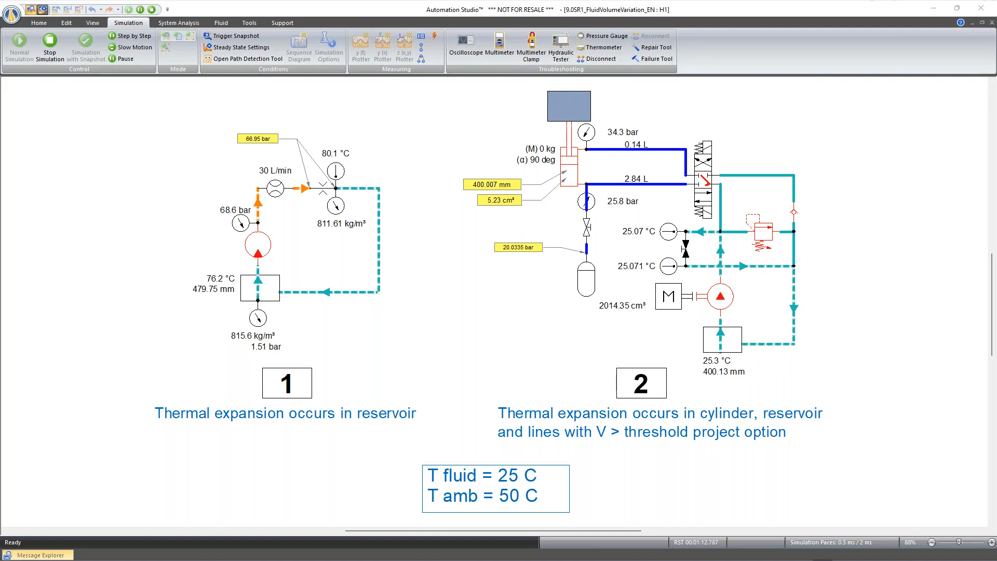
{"action": "left_click", "coordinate": [50, 47]}
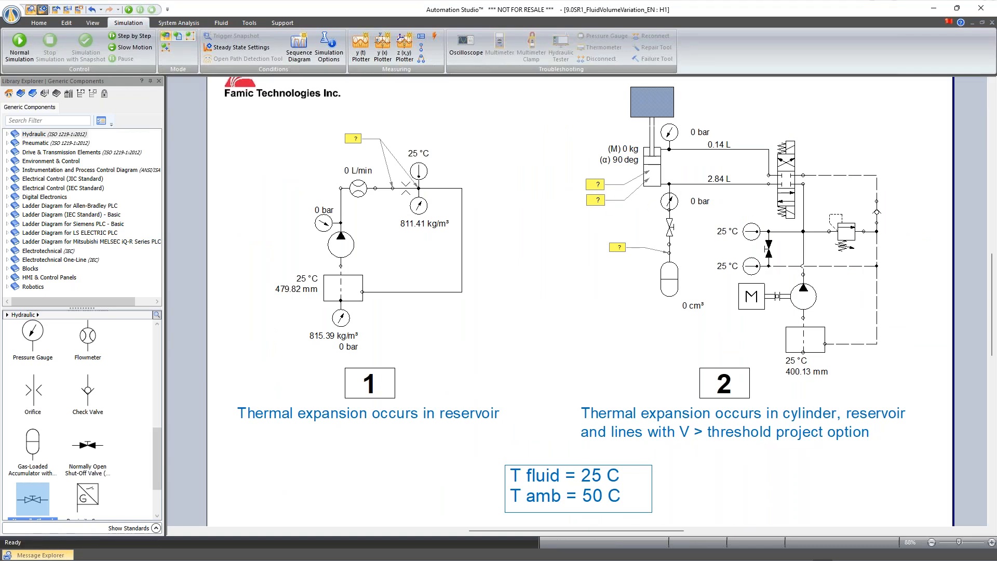
{"action": "key", "text": "ctrl+Tab"}
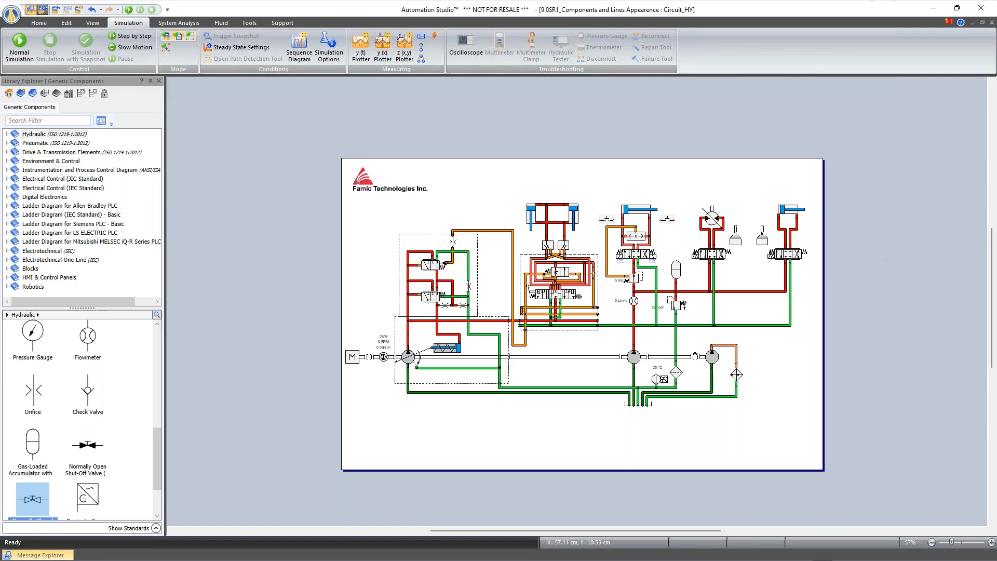
{"action": "right_click", "coordinate": [506, 96]}
{"action": "left_click", "coordinate": [560, 195]}
Step: Open the fluid system's component appearances in the project properties and duplicate the Fluid Default appearance
{"action": "left_click", "coordinate": [43, 9]}
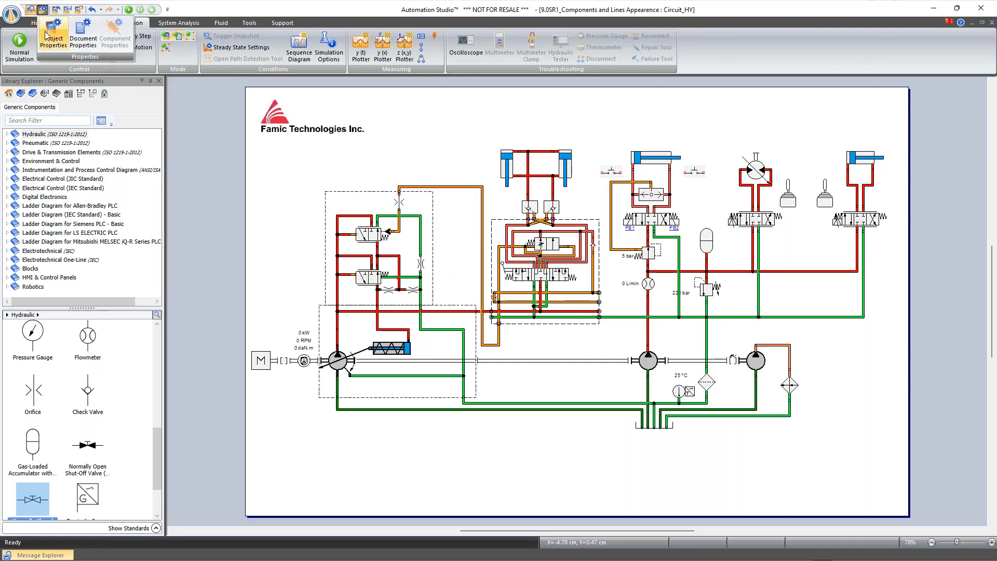
{"action": "left_click", "coordinate": [45, 35]}
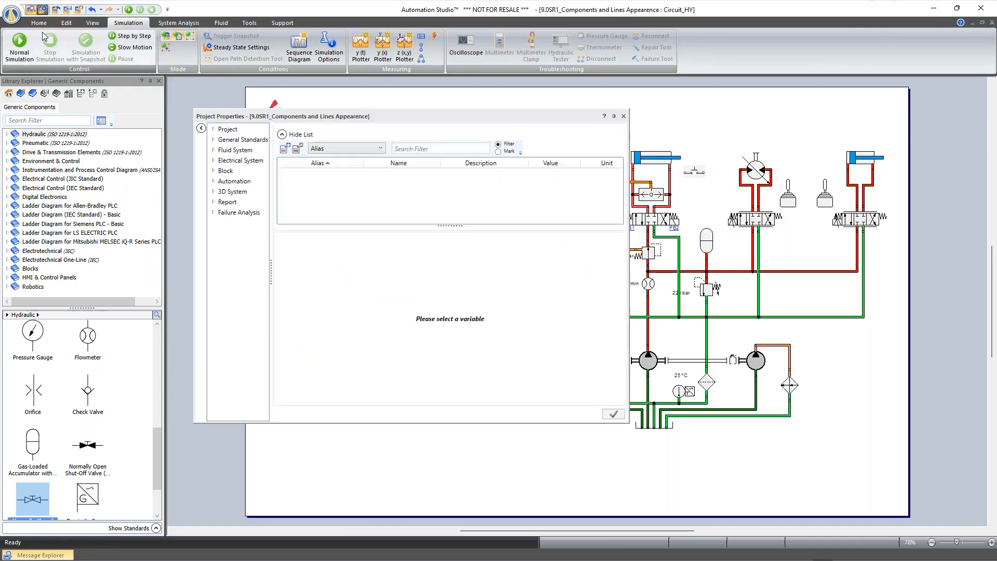
{"action": "left_click", "coordinate": [214, 150]}
{"action": "left_click", "coordinate": [269, 203]}
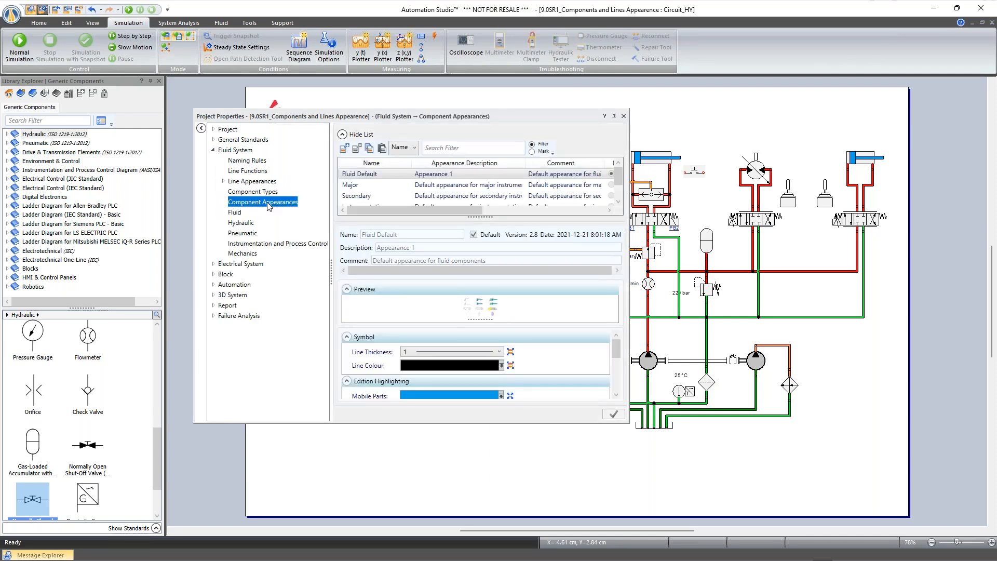
{"action": "left_click_drag", "start_coordinate": [628, 427], "coordinate": [699, 457]}
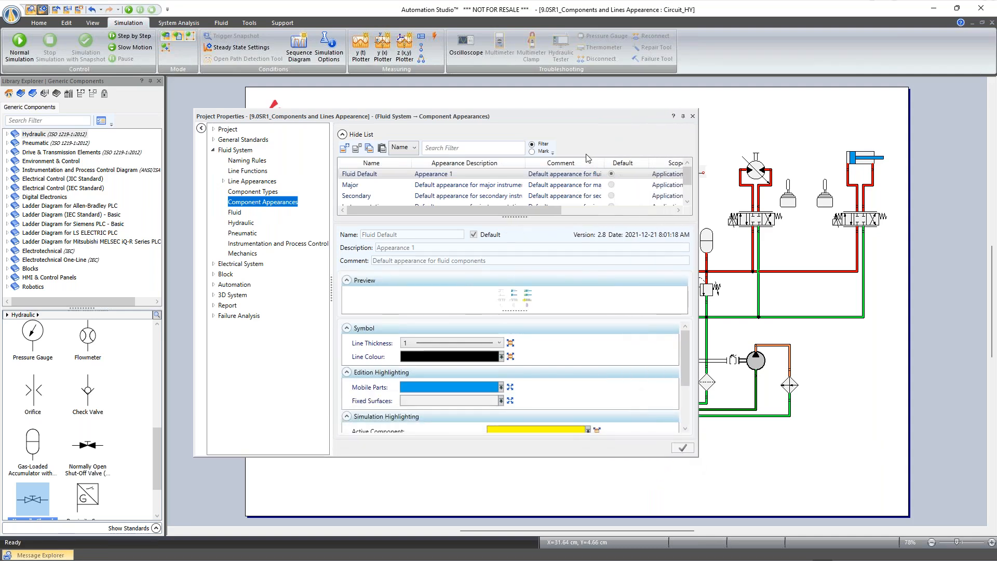
{"action": "left_click_drag", "start_coordinate": [534, 219], "coordinate": [533, 245]}
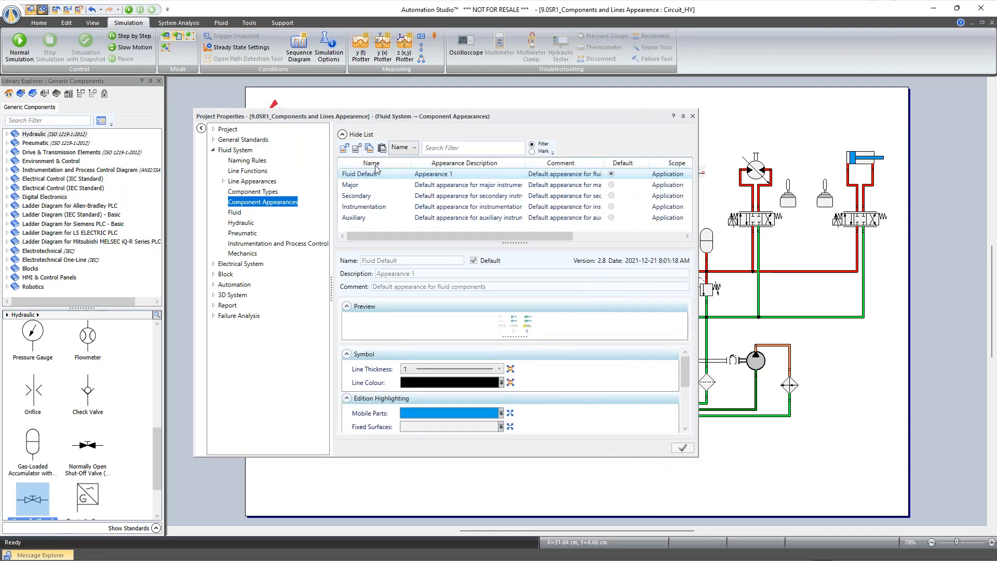
{"action": "left_click", "coordinate": [377, 175]}
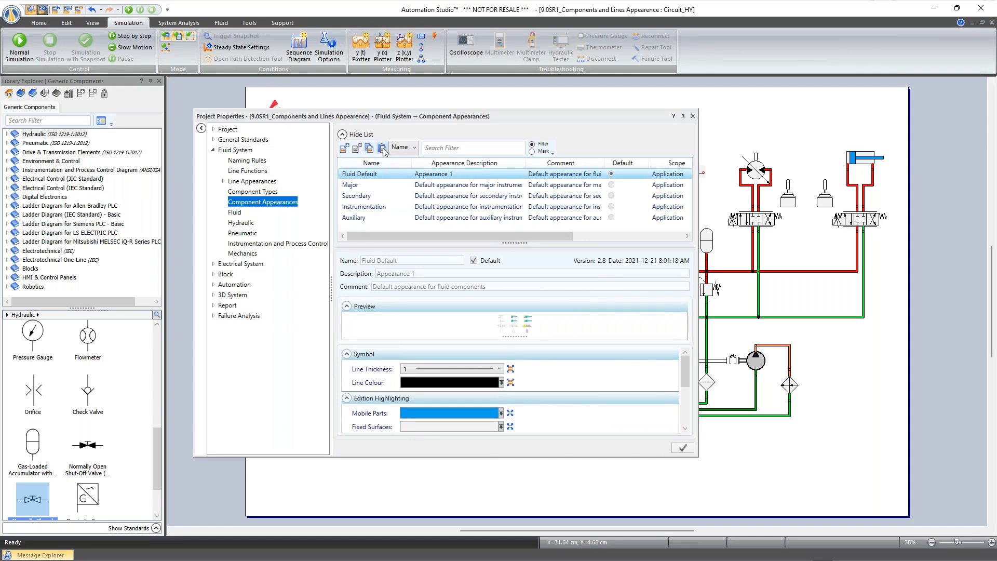
{"action": "left_click", "coordinate": [383, 151]}
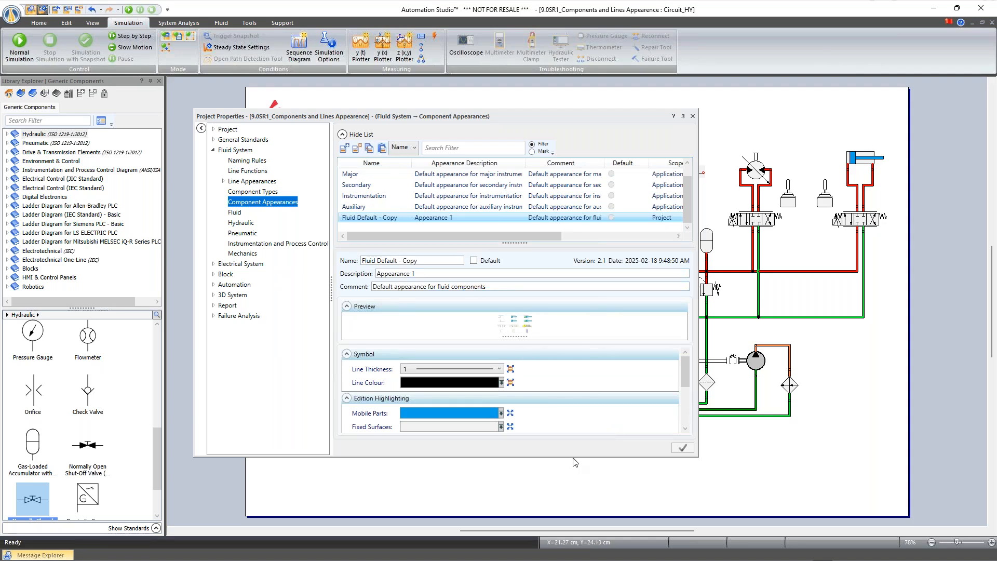
Step: Set the copied appearance's active component colour to orange and its closed hydraulic volume colouring criterion to Flow, and apply
{"action": "left_click_drag", "start_coordinate": [573, 459], "coordinate": [573, 505]}
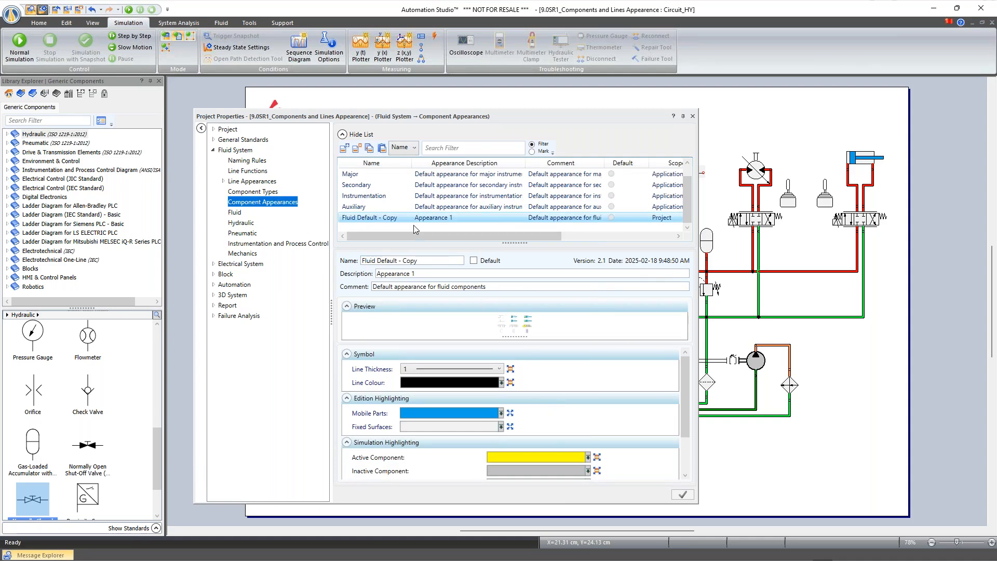
{"action": "left_click", "coordinate": [588, 457]}
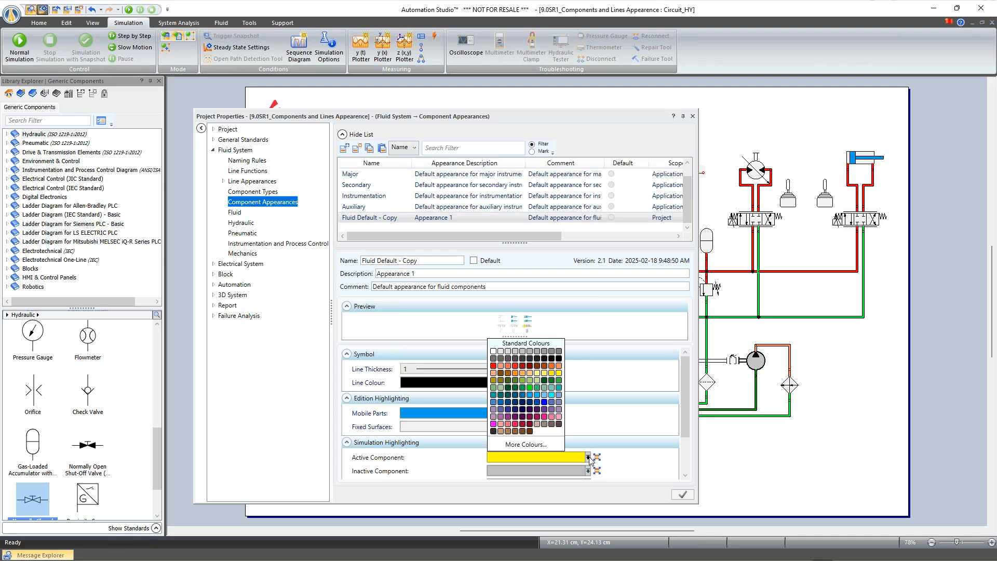
{"action": "left_click", "coordinate": [514, 374]}
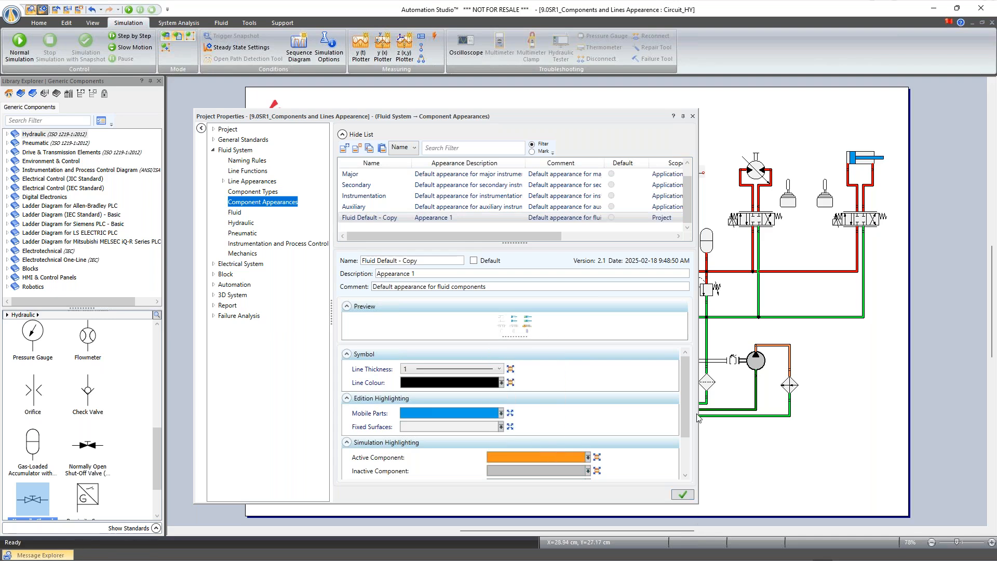
{"action": "left_click_drag", "start_coordinate": [686, 410], "coordinate": [691, 446]}
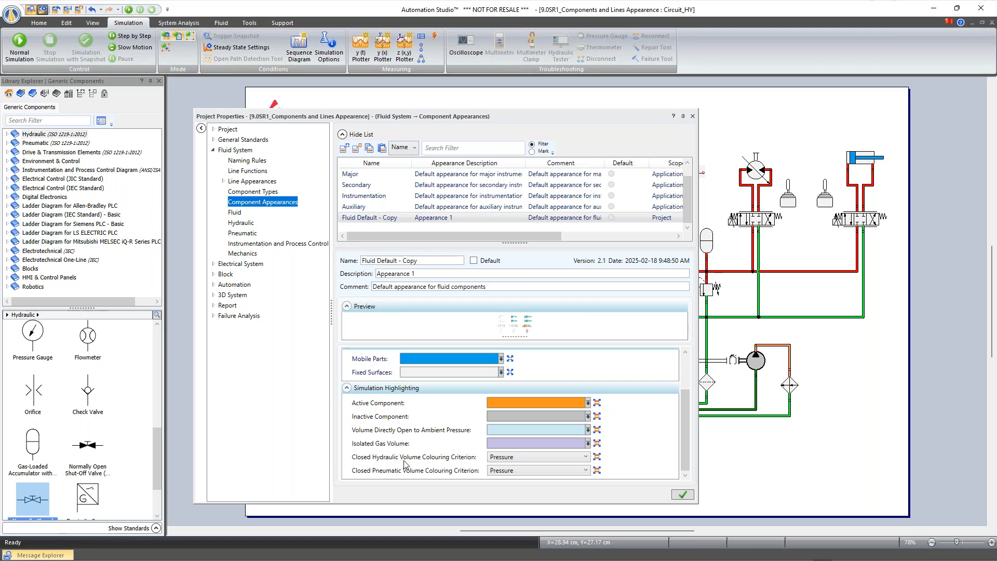
{"action": "left_click", "coordinate": [506, 461]}
{"action": "left_click", "coordinate": [513, 489]}
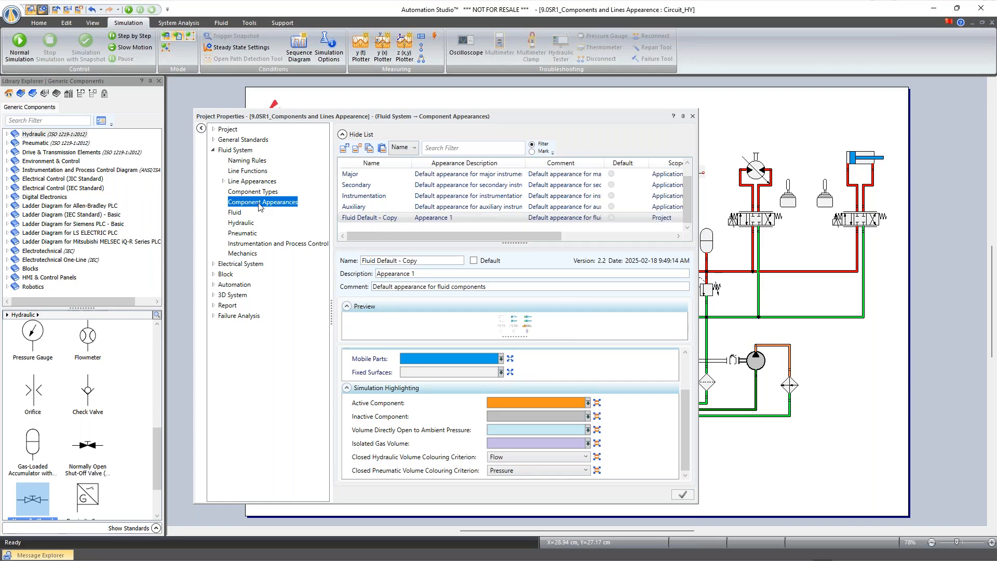
Step: Assign the Fluid Default - Copy appearance to the Pumps and Linear Actuators types in the hydraulic project settings
{"action": "left_click", "coordinate": [249, 224]}
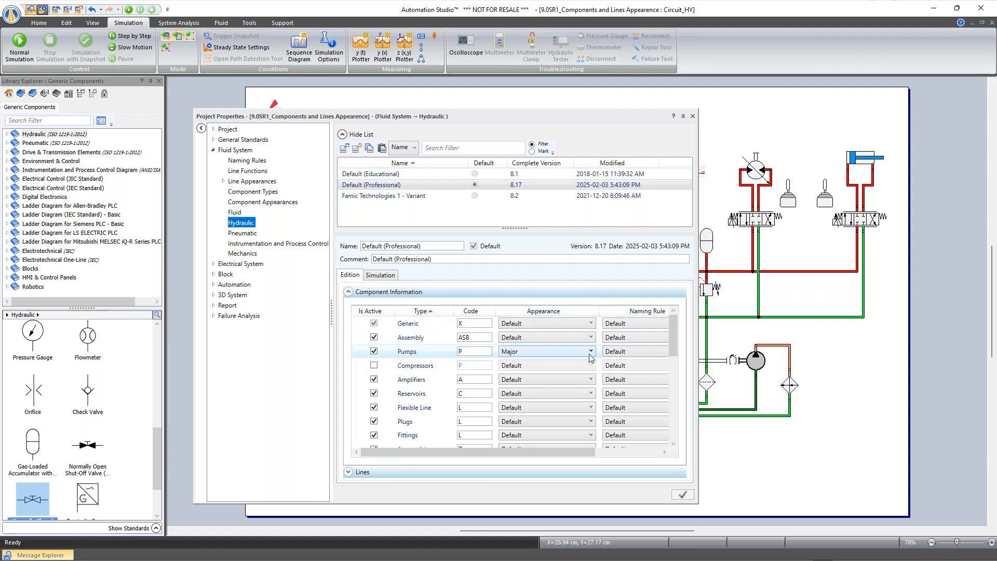
{"action": "left_click", "coordinate": [549, 351]}
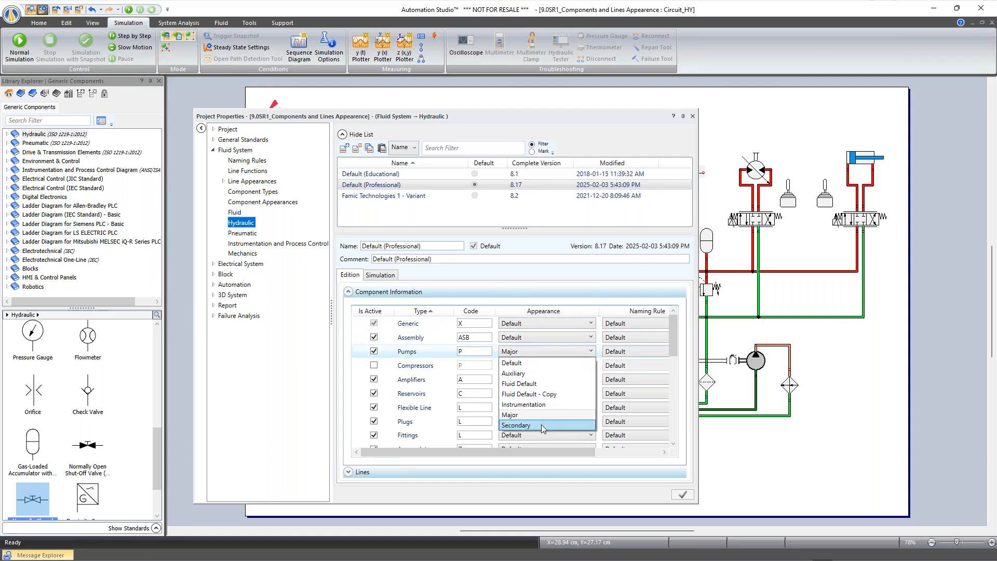
{"action": "left_click", "coordinate": [537, 394]}
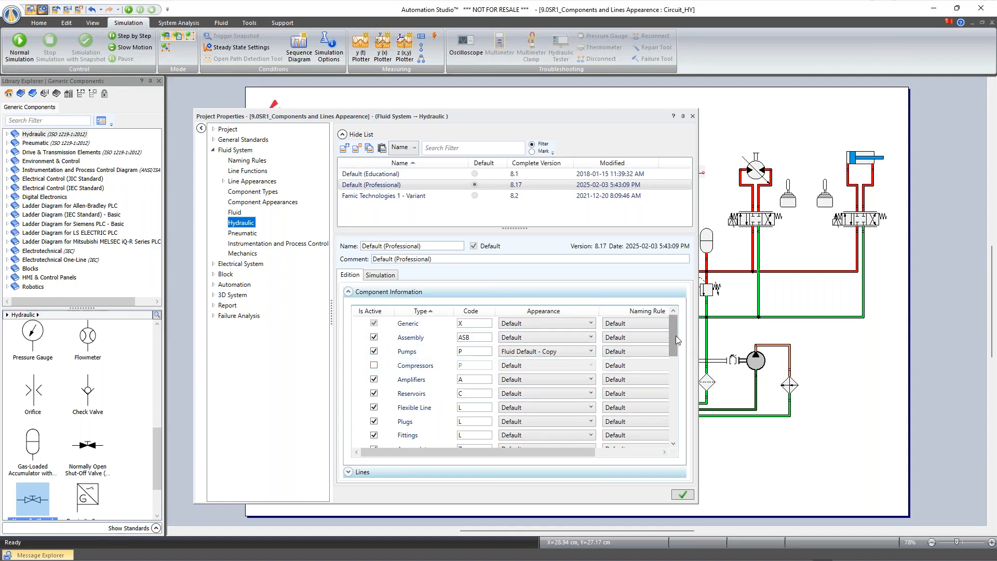
{"action": "left_click_drag", "start_coordinate": [674, 340], "coordinate": [676, 379]}
{"action": "left_click", "coordinate": [539, 353]}
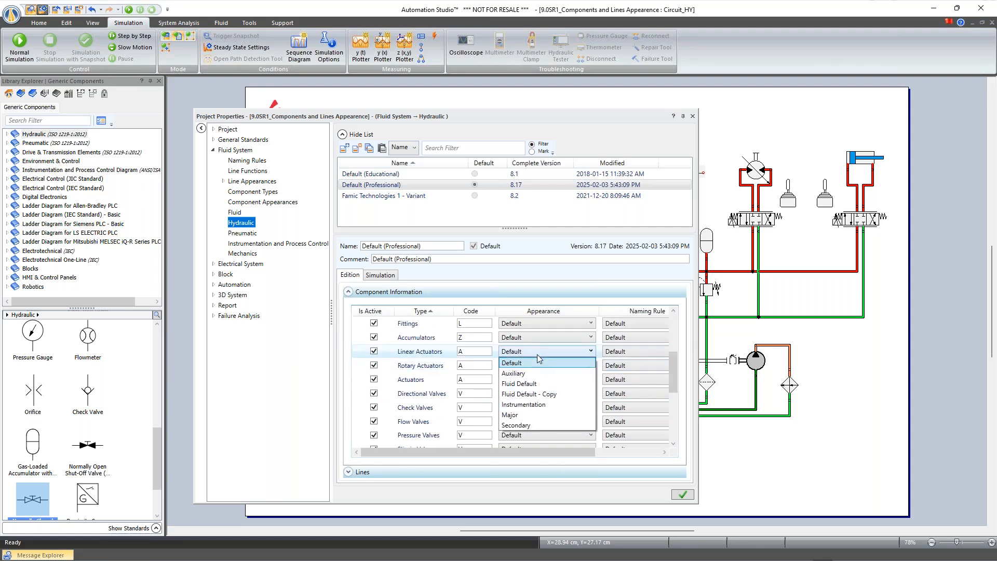
{"action": "left_click", "coordinate": [540, 394]}
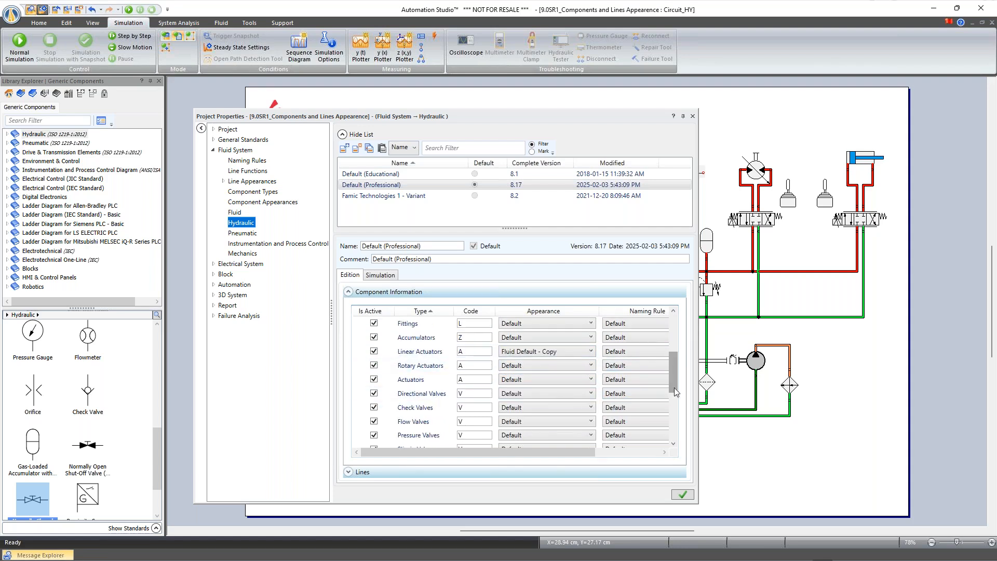
Step: Assign the Fluid Default - Copy appearance to the Instrumentation type and apply the hydraulic settings
{"action": "mouse_move", "coordinate": [673, 370]}
{"action": "left_mouse_down"}
{"action": "mouse_move", "coordinate": [671, 335]}
{"action": "mouse_move", "coordinate": [673, 383]}
{"action": "left_mouse_up"}
{"action": "left_click", "coordinate": [420, 311]}
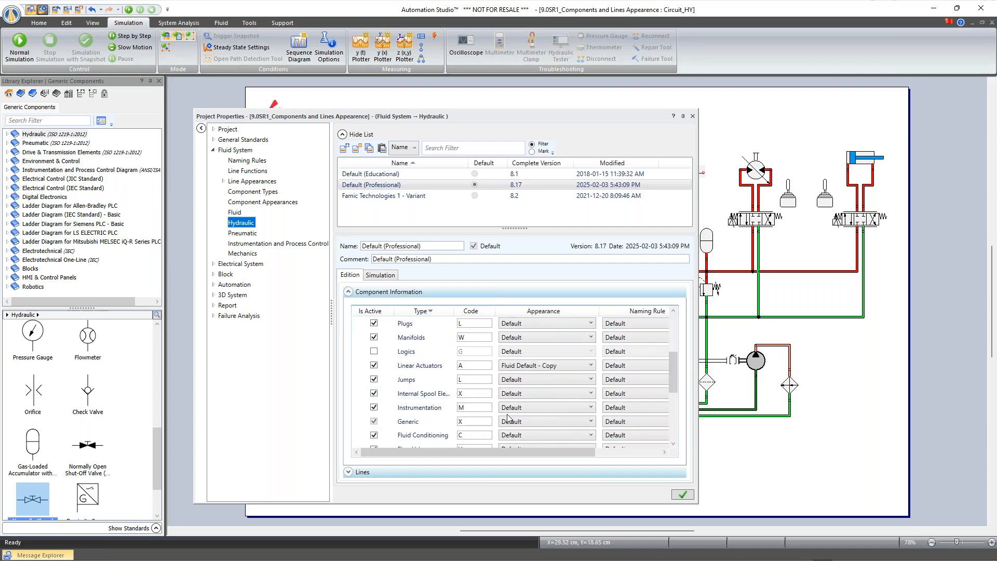
{"action": "left_click", "coordinate": [513, 409]}
{"action": "left_click", "coordinate": [527, 450]}
{"action": "left_click", "coordinate": [683, 496]}
{"action": "left_click", "coordinate": [527, 321]}
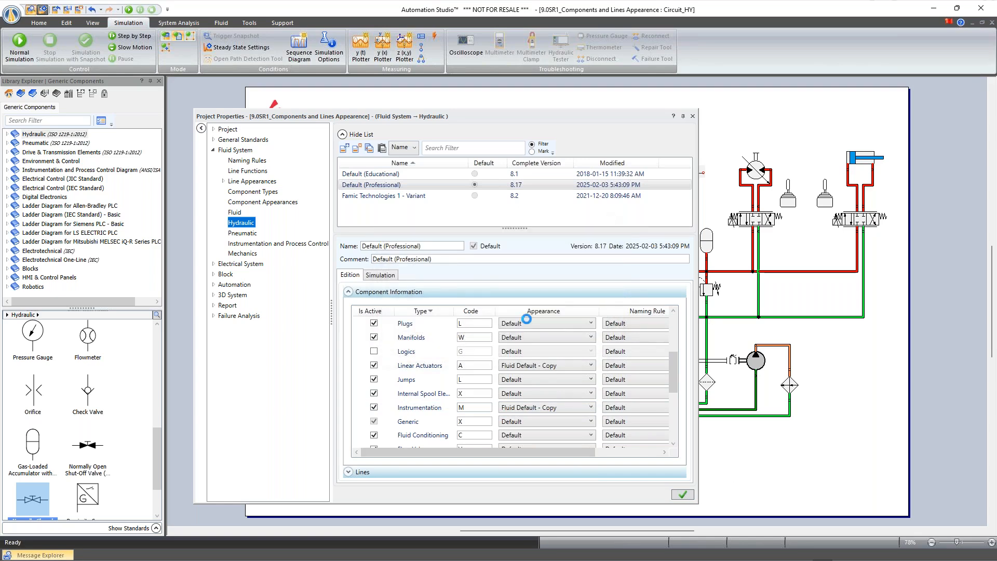
Step: Close the project properties and start a normal simulation of Circuit_HY
{"action": "left_click", "coordinate": [693, 117]}
{"action": "left_click", "coordinate": [14, 47]}
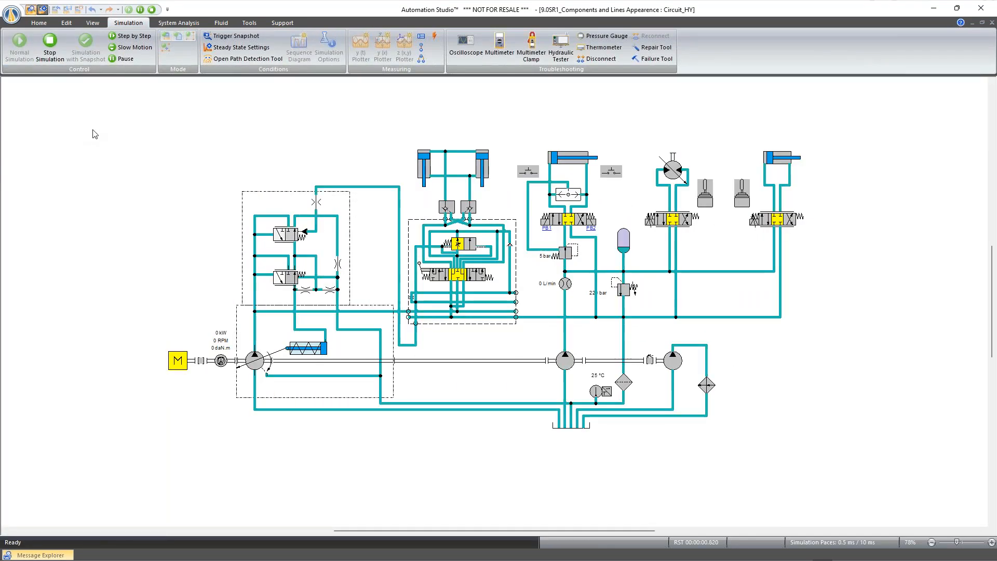
Step: Engage the coupling beside the electric motor so that it drives the pumps in the running simulation
{"action": "right_click", "coordinate": [92, 130]}
{"action": "left_click", "coordinate": [141, 192]}
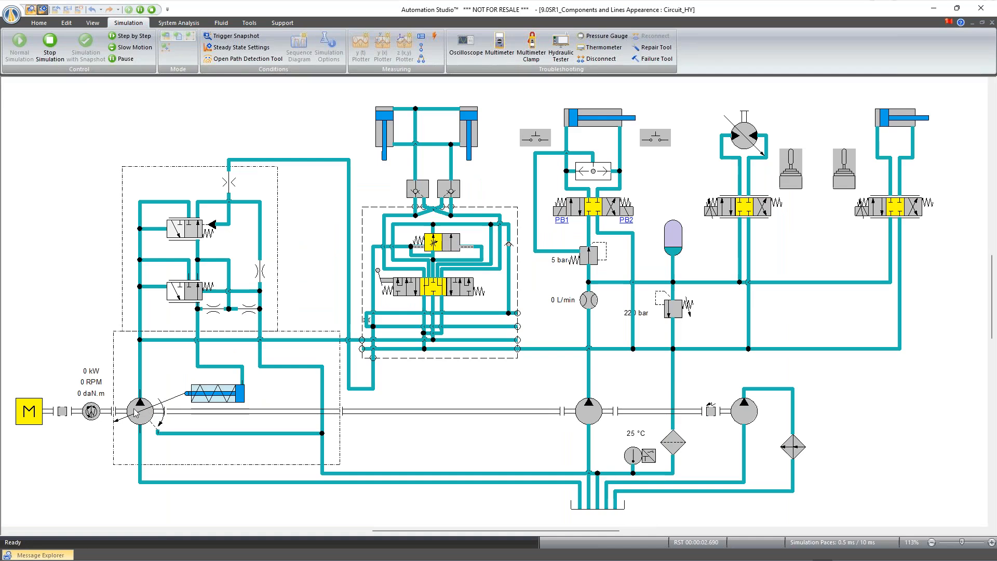
{"action": "left_click", "coordinate": [64, 411]}
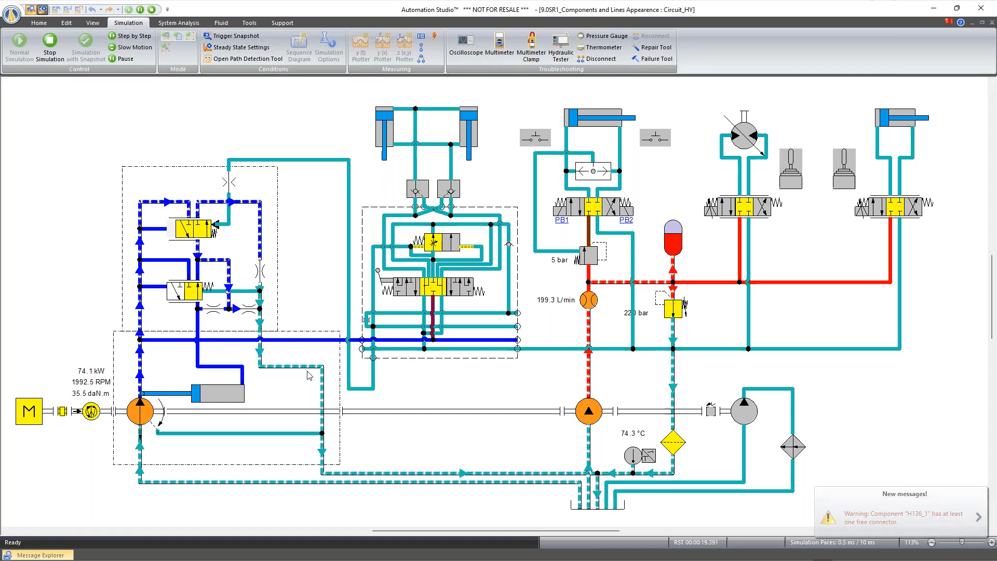
Step: Set the lever output of the manifold's directional valve to 10.00 and activate the push button beside the horizontal cylinder
{"action": "left_click", "coordinate": [434, 249]}
{"action": "left_click_drag", "start_coordinate": [442, 316], "coordinate": [491, 315]}
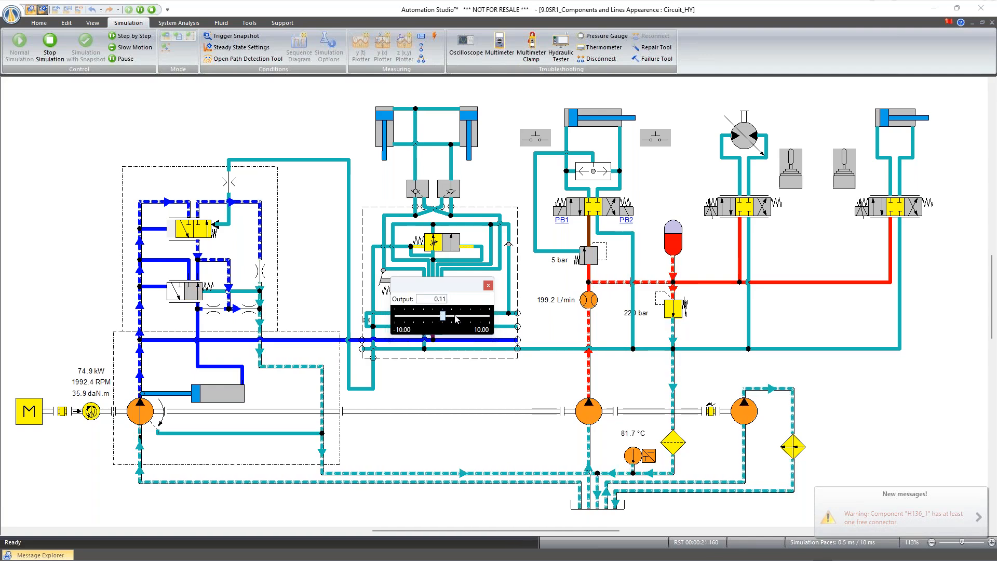
{"action": "left_click", "coordinate": [534, 138]}
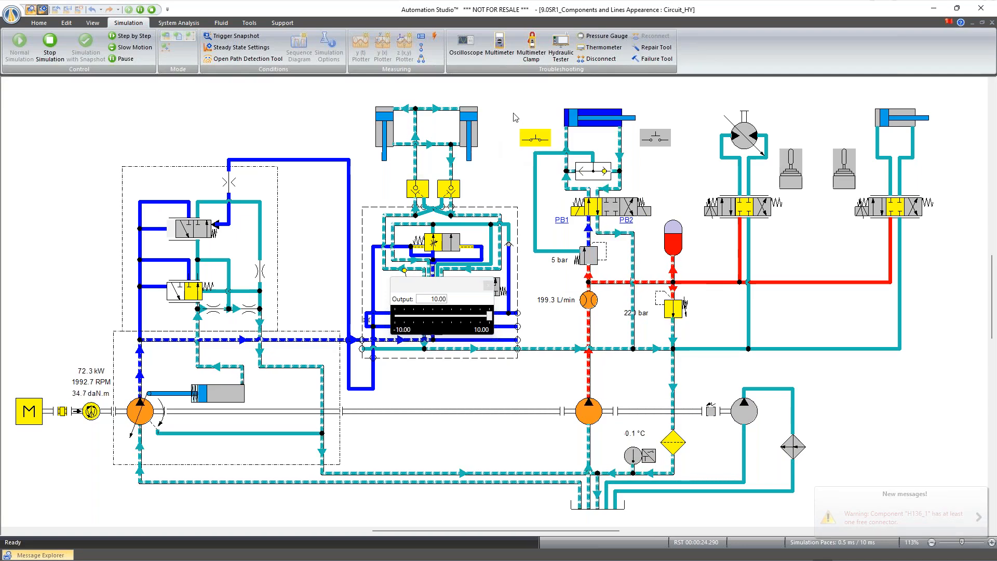
{"action": "left_click", "coordinate": [488, 285]}
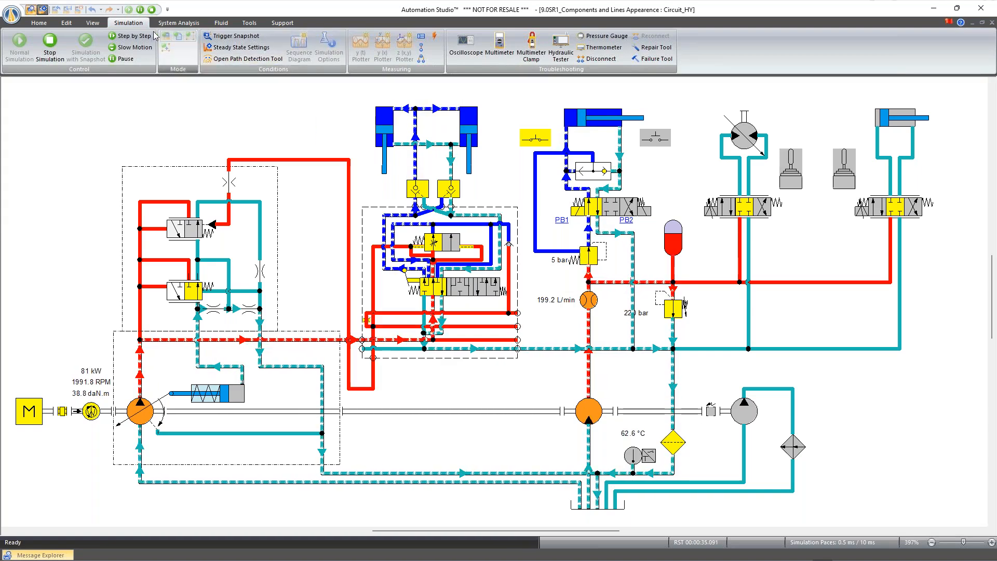
Step: Pause, resume and stop the Circuit_HY simulation, and close the Library Explorer
{"action": "left_click", "coordinate": [139, 11]}
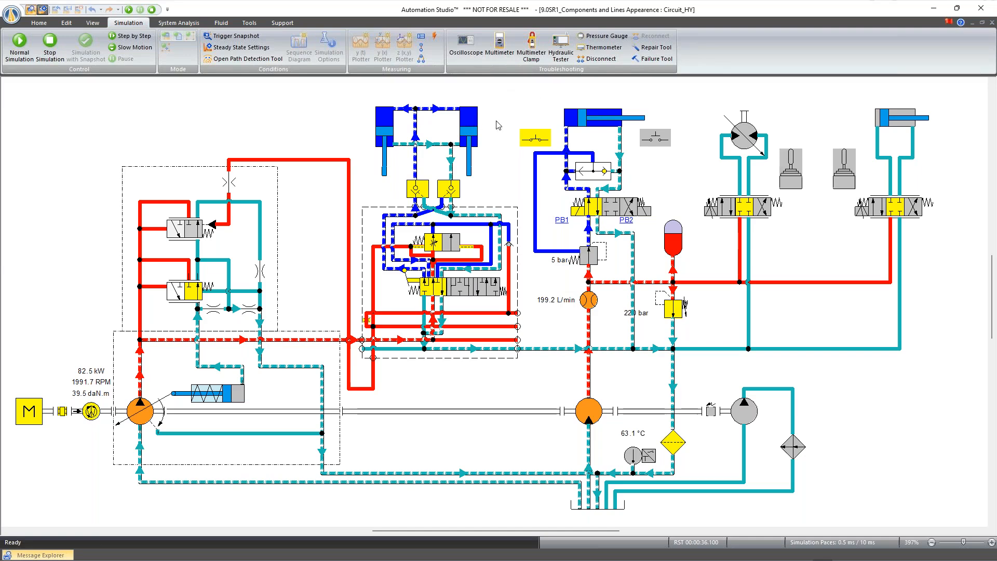
{"action": "left_click", "coordinate": [19, 42]}
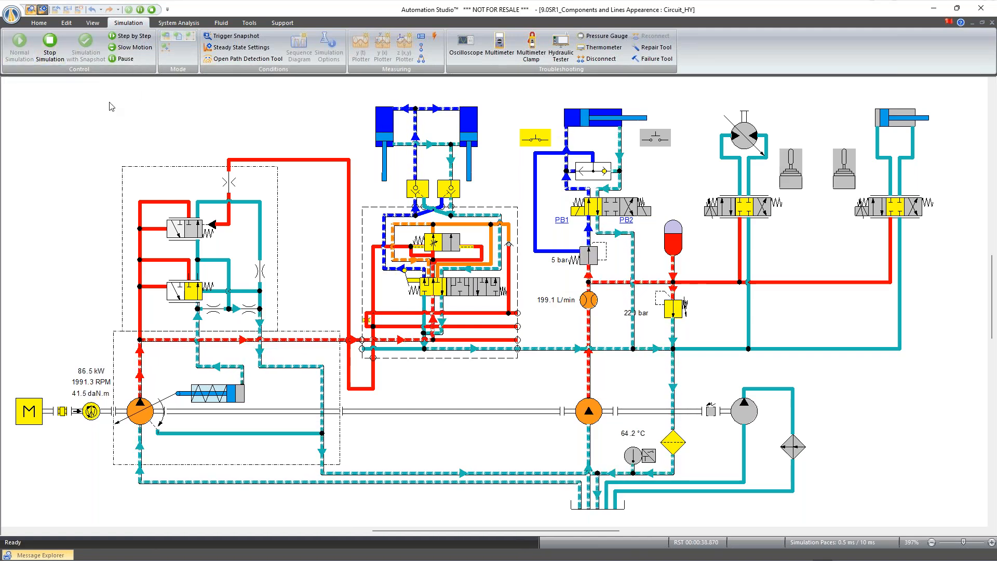
{"action": "left_click", "coordinate": [50, 43]}
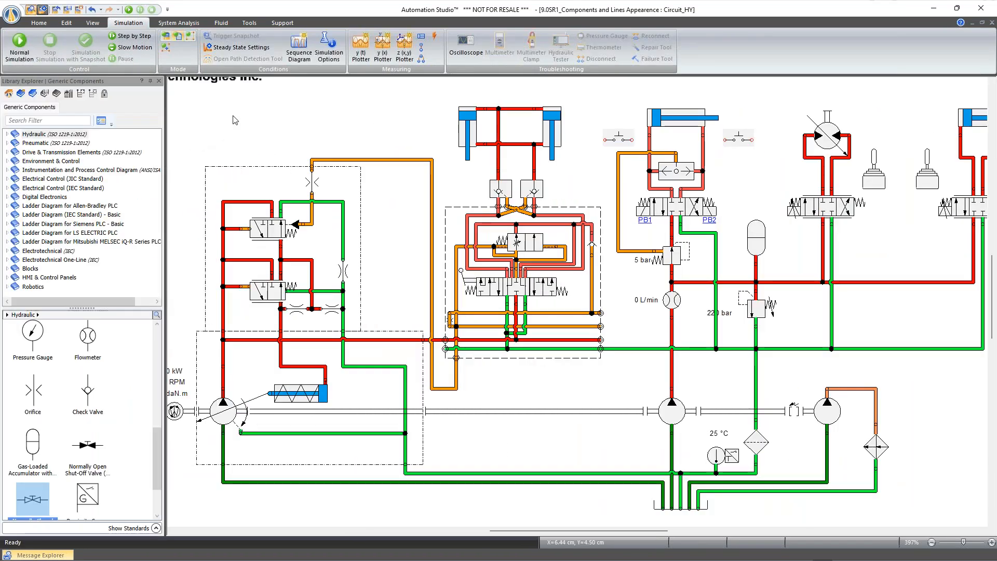
{"action": "left_click", "coordinate": [159, 81]}
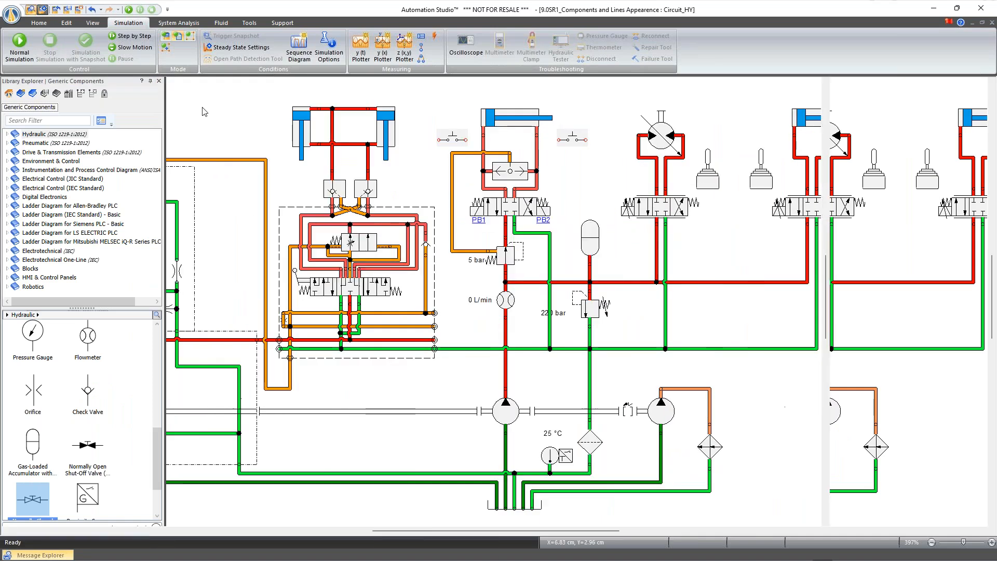
Step: Examine the pressure, flow, speed and temperature colour thresholds of the Hydraulic Default (Professional) line simulation appearance in the project properties
{"action": "left_click", "coordinate": [43, 9]}
{"action": "left_click", "coordinate": [51, 37]}
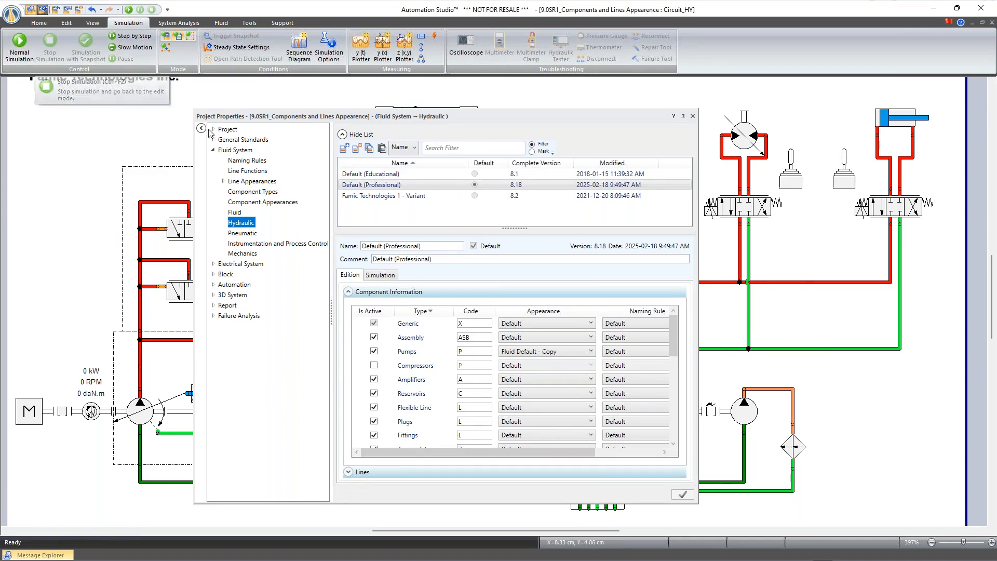
{"action": "left_click", "coordinate": [223, 181]}
{"action": "left_click", "coordinate": [260, 202]}
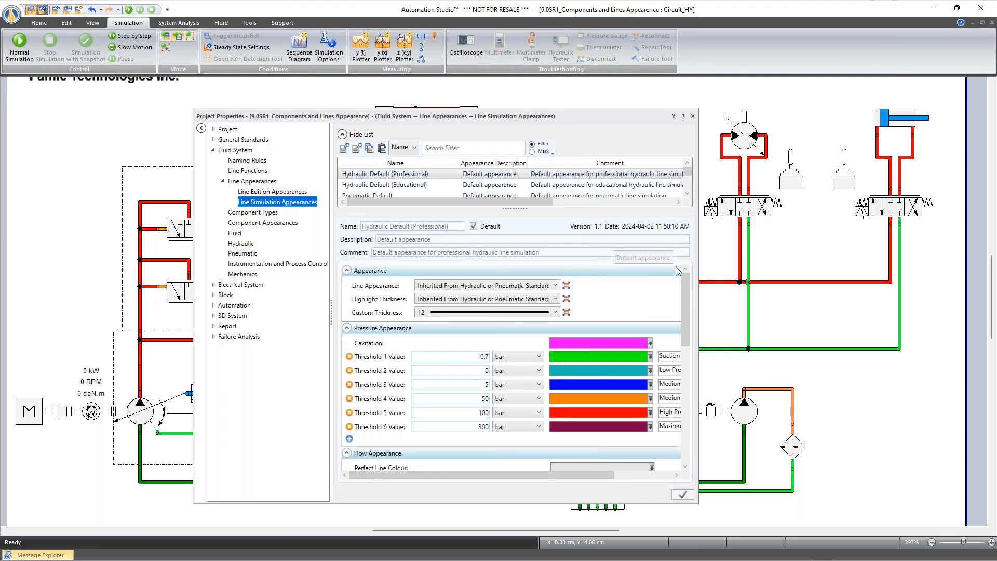
{"action": "left_click", "coordinate": [409, 176]}
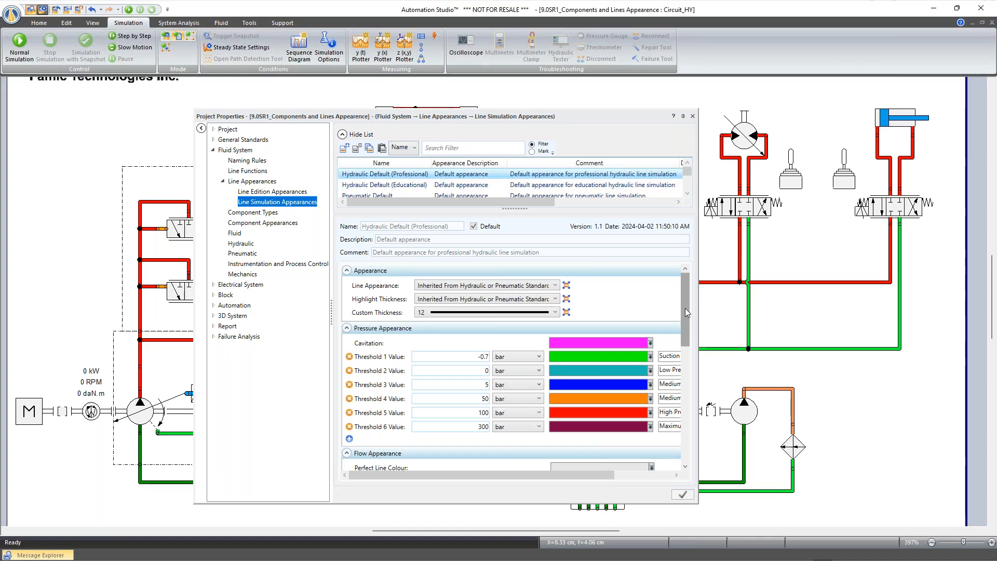
{"action": "scroll", "coordinate": [686, 312], "scroll_direction": "down", "scroll_amount": 3}
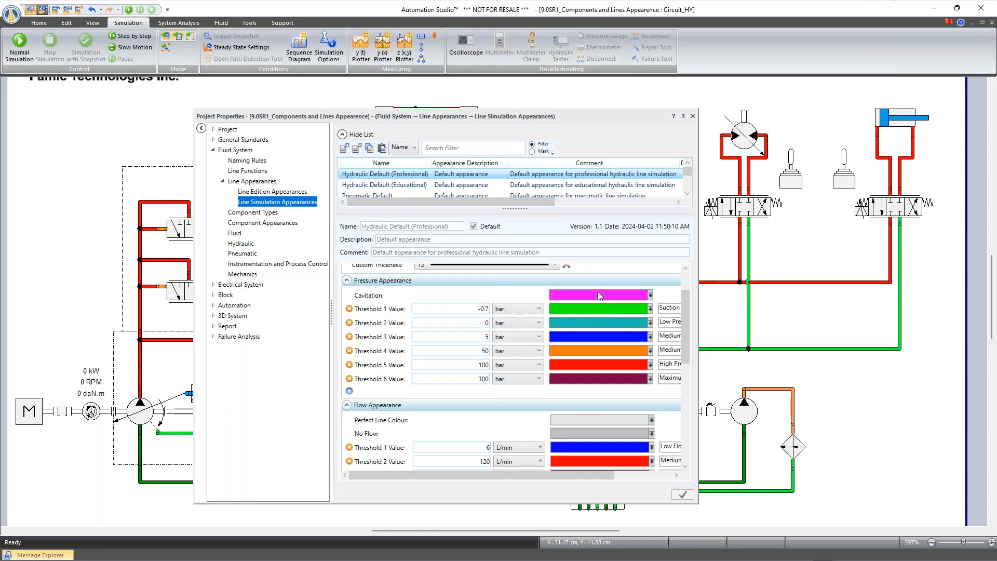
{"action": "left_click_drag", "start_coordinate": [683, 333], "coordinate": [686, 409]}
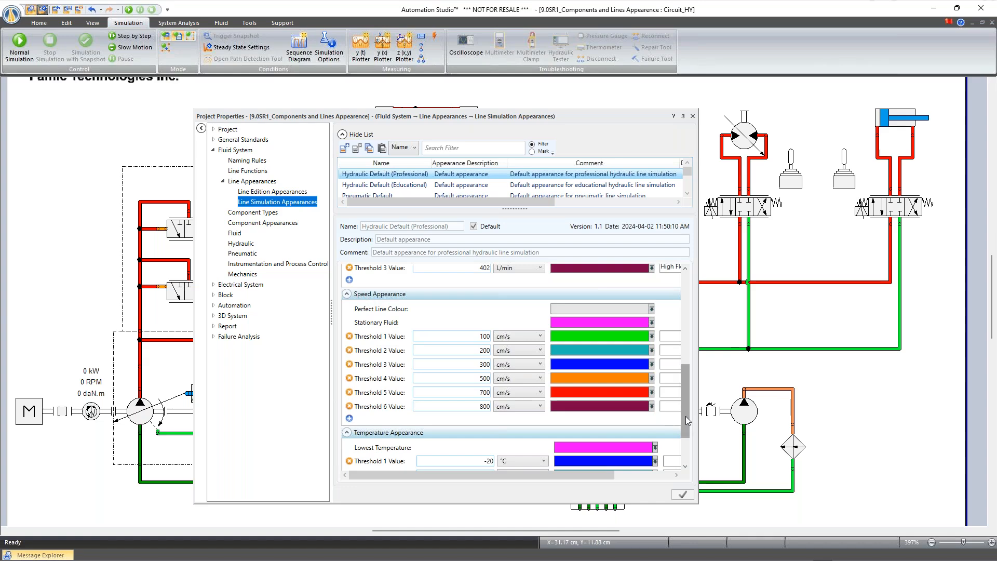
{"action": "scroll", "coordinate": [678, 425], "scroll_direction": "down", "scroll_amount": 3}
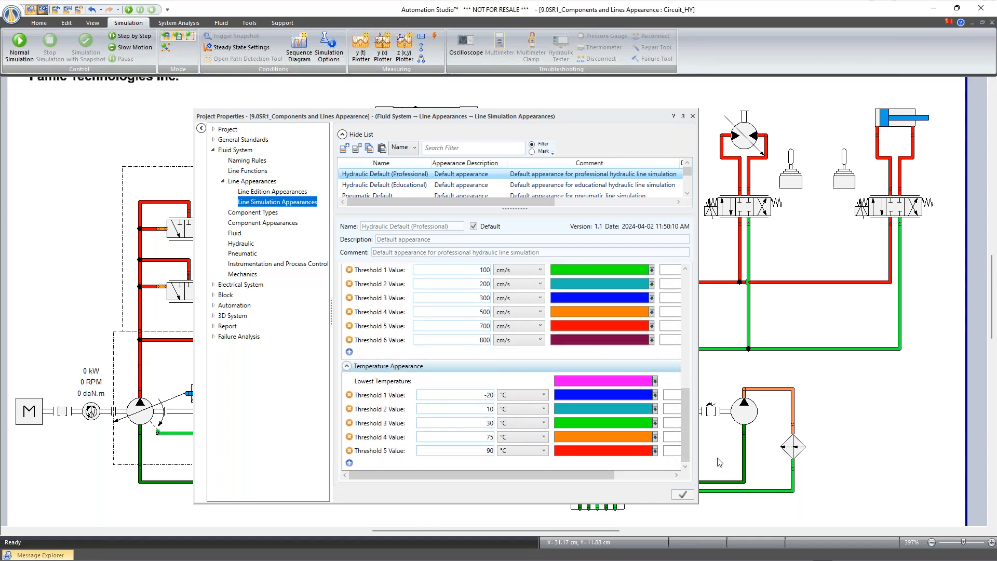
{"action": "left_click_drag", "start_coordinate": [686, 446], "coordinate": [659, 290]}
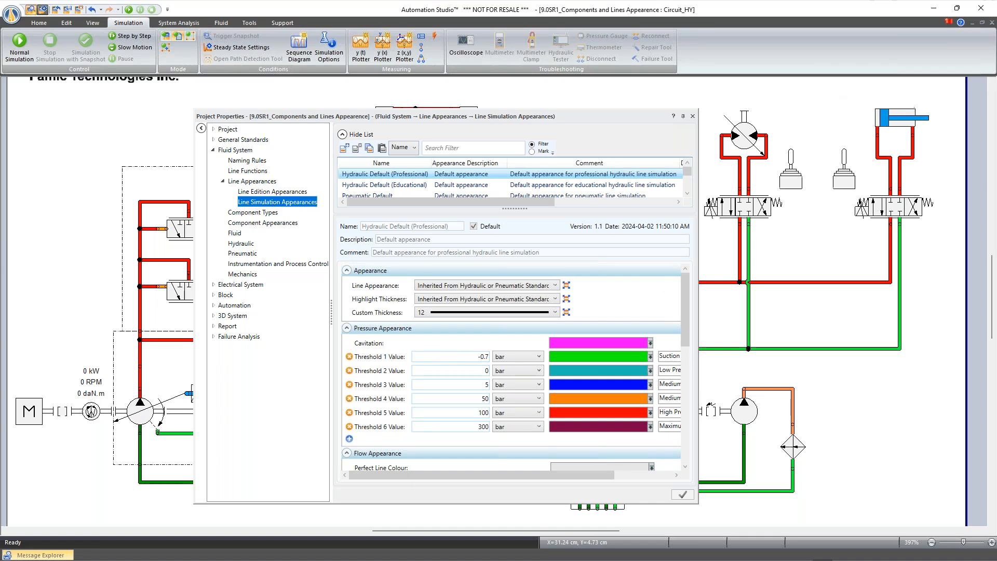
{"action": "left_click", "coordinate": [692, 115]}
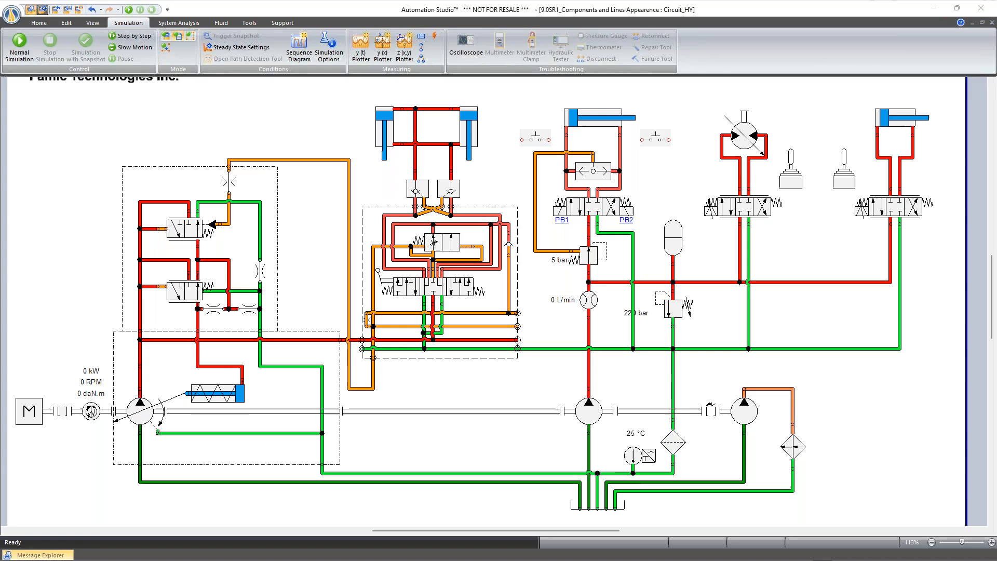
Step: Switch to Diagram1 of Project1 and open the Online Catalogues portal
{"action": "left_click", "coordinate": [41, 22]}
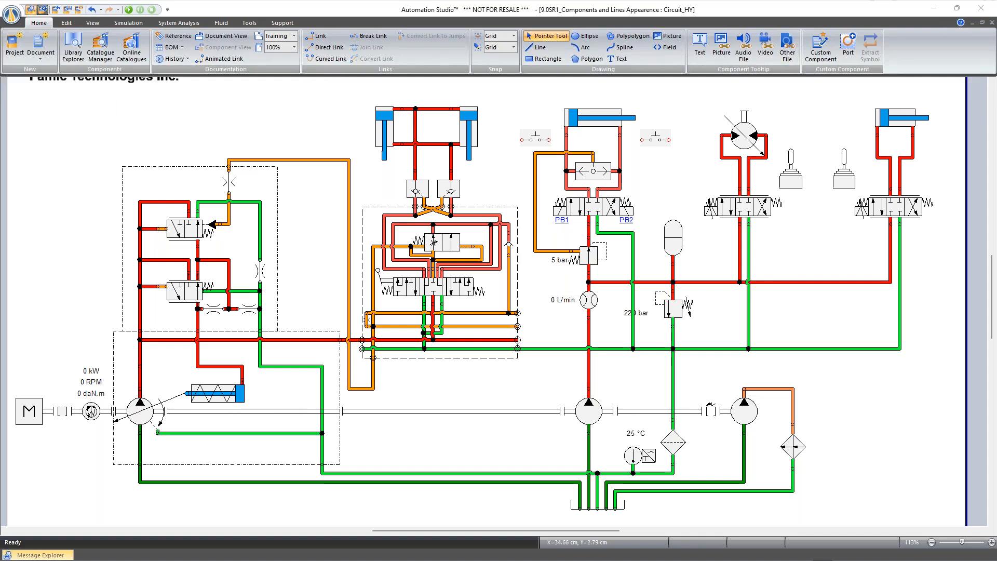
{"action": "key", "text": "ctrl+Tab"}
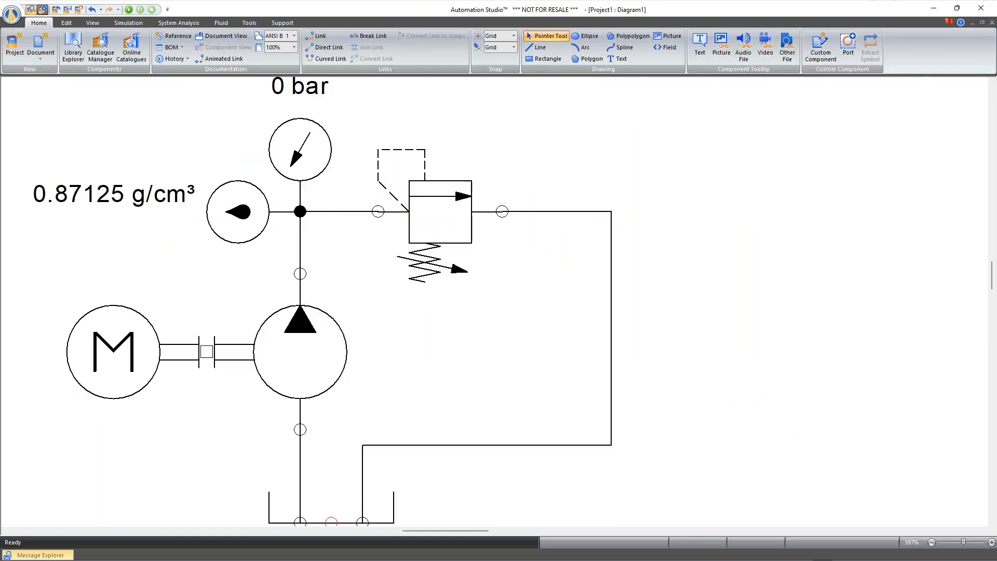
{"action": "right_click", "coordinate": [763, 119]}
{"action": "left_click", "coordinate": [832, 210]}
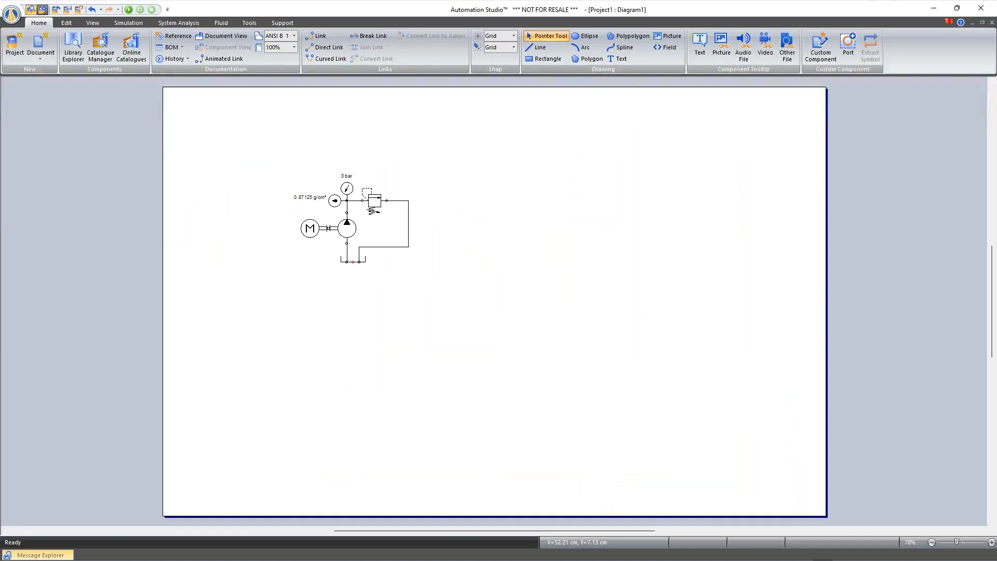
{"action": "left_click", "coordinate": [123, 51]}
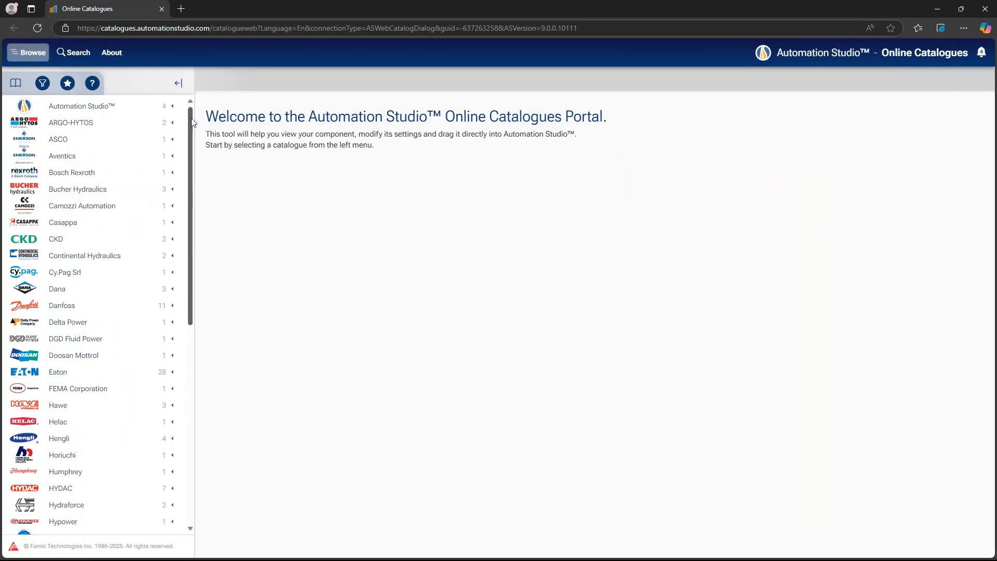
{"action": "scroll", "coordinate": [193, 137], "scroll_direction": "down", "scroll_amount": 1}
{"action": "left_click_drag", "start_coordinate": [193, 138], "coordinate": [189, 101]}
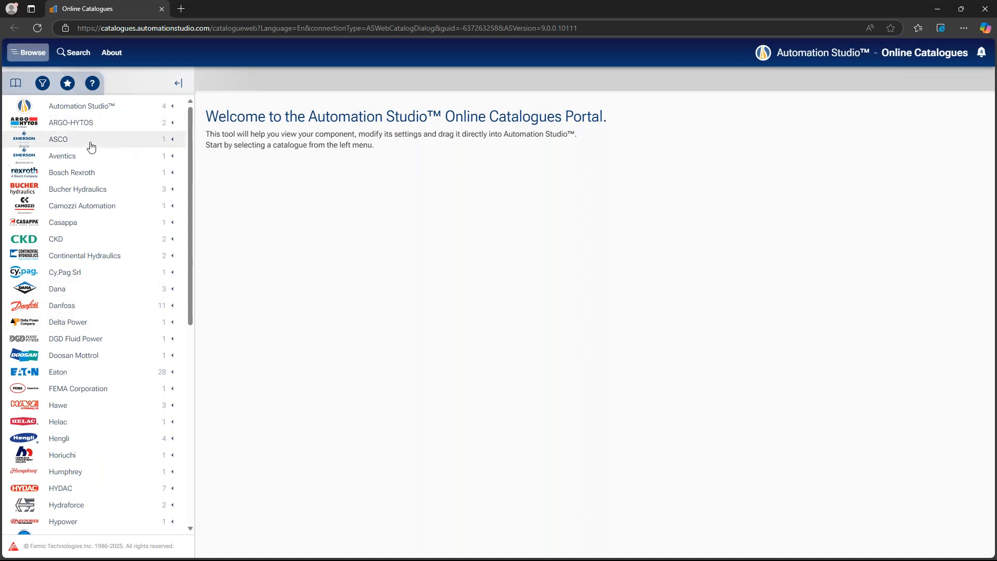
Step: Open the Bosch Rexroth Oil Control V3.2 catalogue and select the VS-30 mechanical relief valve of the direct acting guided poppet type
{"action": "left_click", "coordinate": [85, 175]}
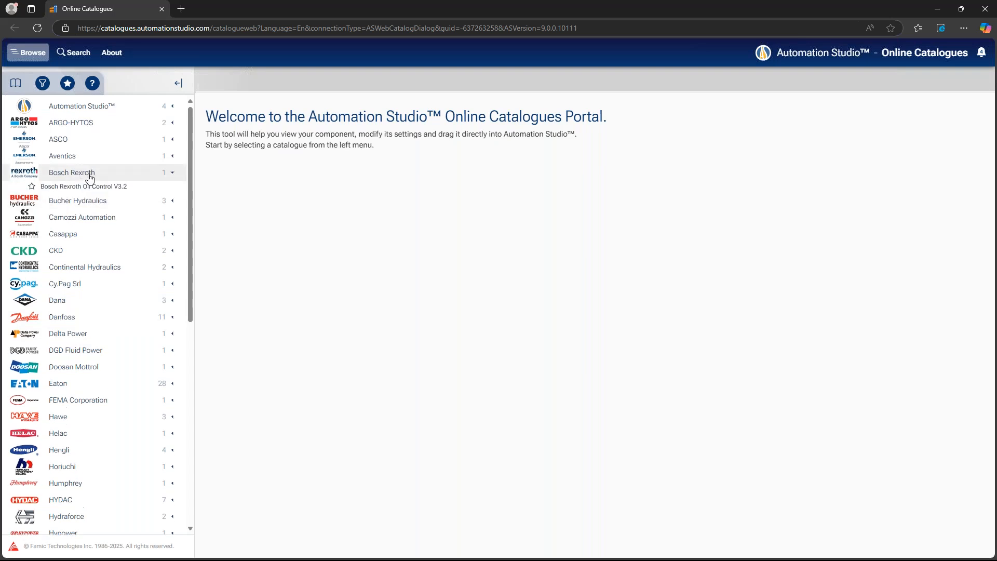
{"action": "left_click", "coordinate": [89, 187]}
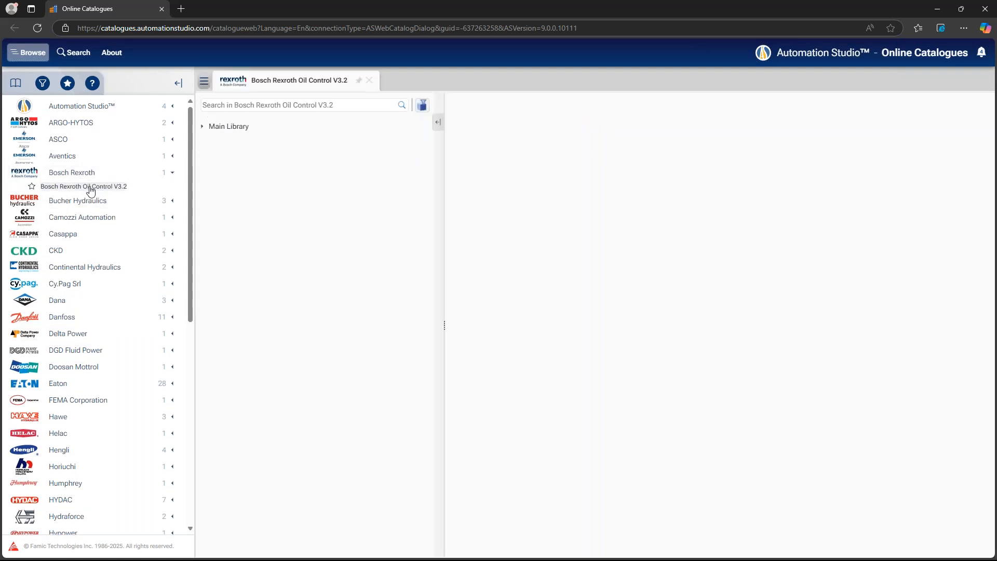
{"action": "left_click", "coordinate": [227, 128]}
{"action": "left_click", "coordinate": [234, 140]}
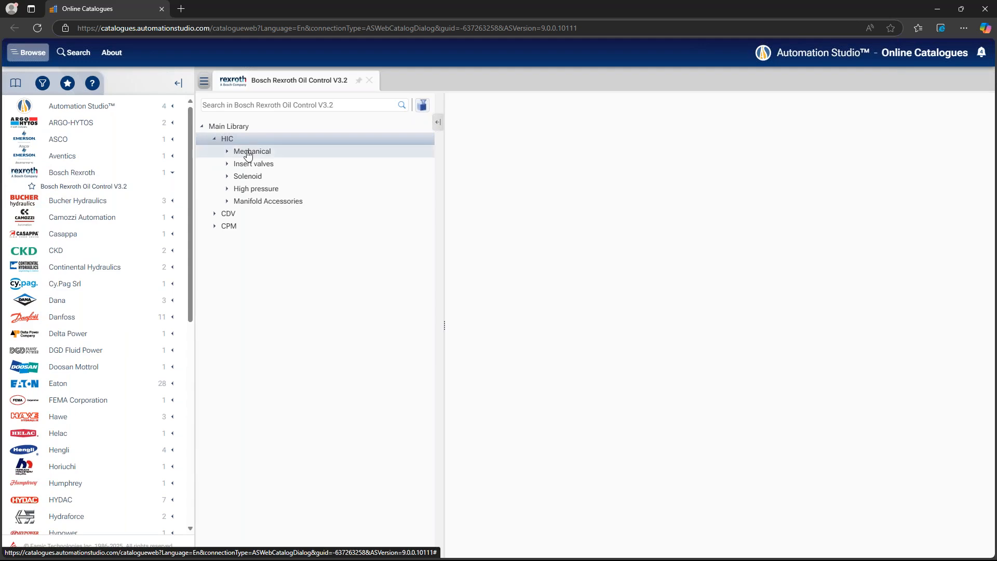
{"action": "left_click", "coordinate": [249, 151]}
{"action": "left_click", "coordinate": [258, 165]}
{"action": "left_click", "coordinate": [253, 177]}
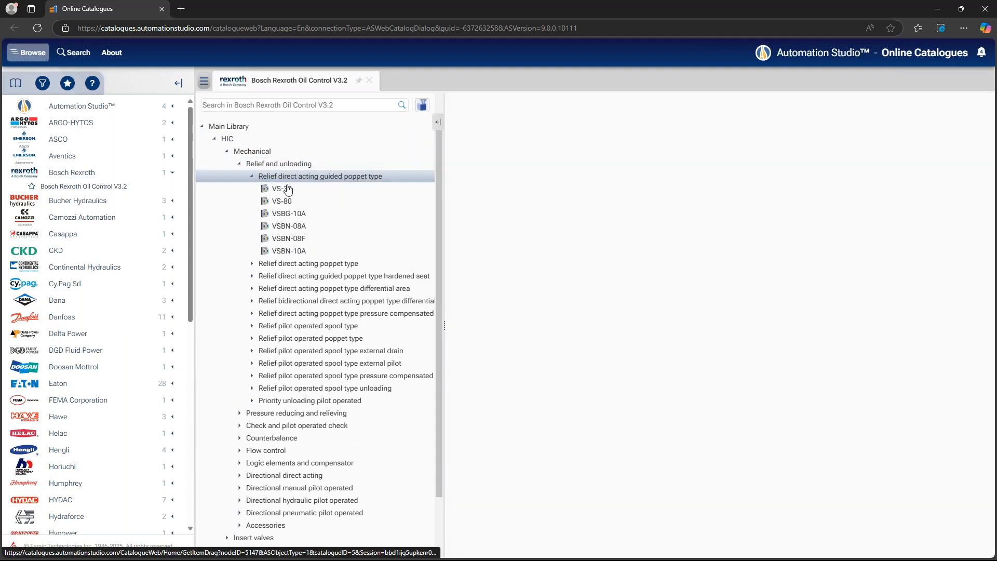
{"action": "left_click", "coordinate": [283, 190]}
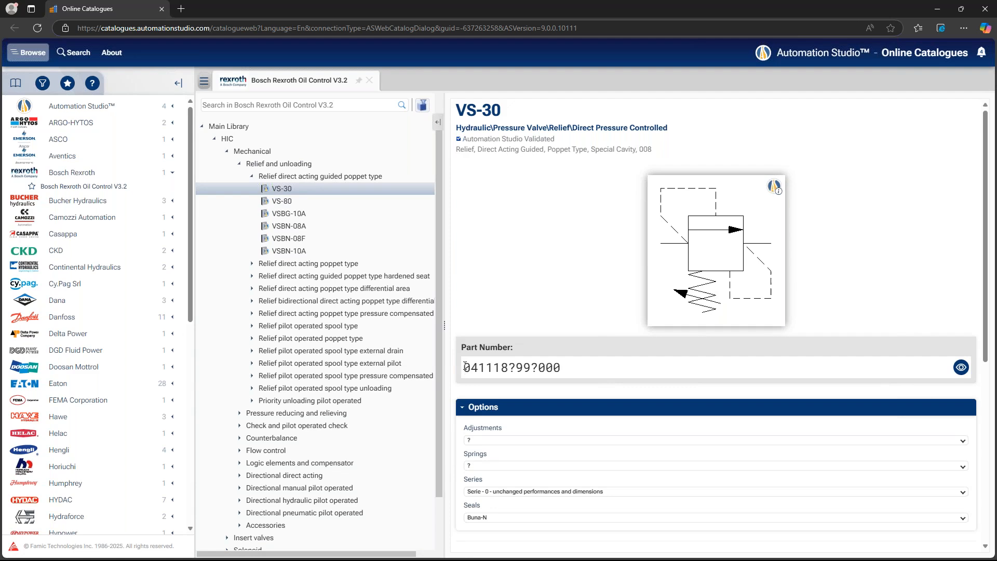
Step: Configure the VS-30 with the Leakproof hex. socket screw adjustment and the 30-100 bar adjustable pressure range spring
{"action": "left_click_drag", "start_coordinate": [464, 366], "coordinate": [572, 365]}
{"action": "scroll", "coordinate": [519, 384], "scroll_direction": "down", "scroll_amount": 1}
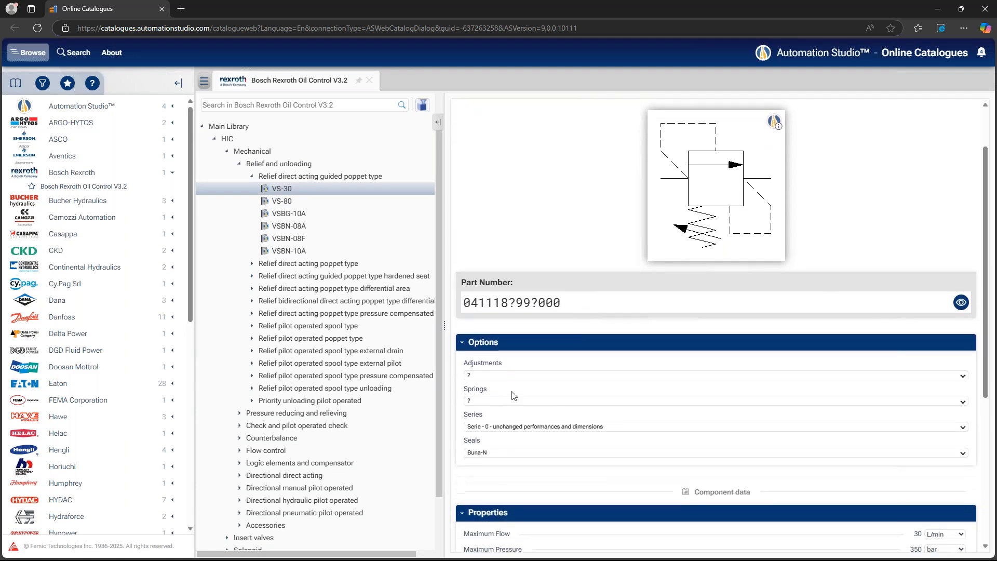
{"action": "left_click", "coordinate": [514, 383]}
{"action": "left_click", "coordinate": [517, 388]}
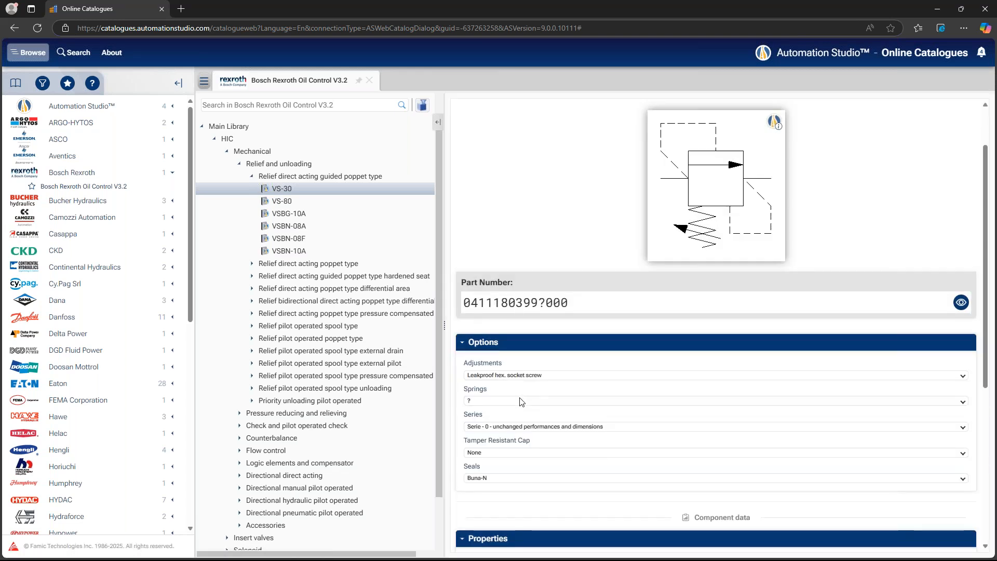
{"action": "left_click", "coordinate": [521, 401]}
{"action": "left_click", "coordinate": [527, 405]}
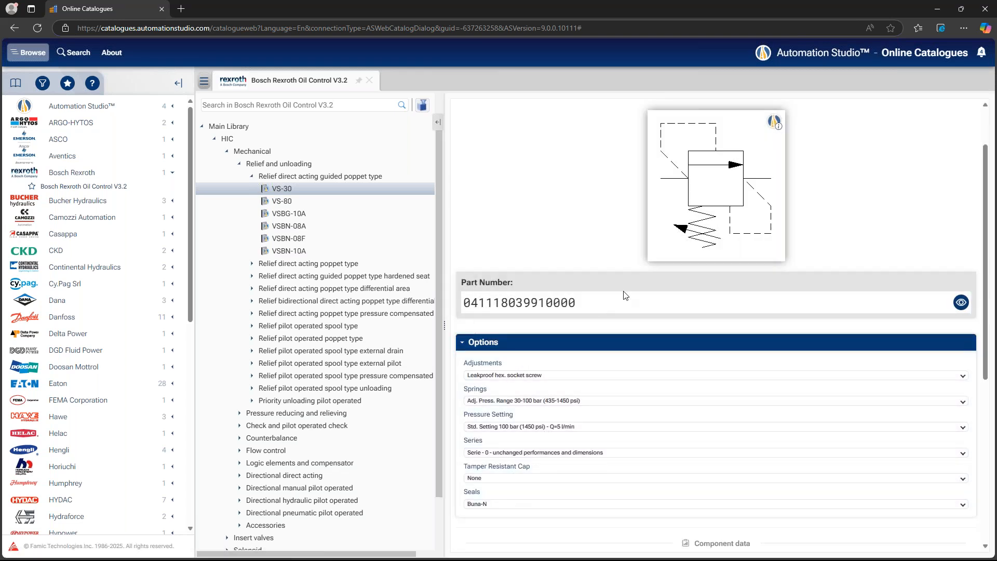
Step: Examine the VS-30's catalogue properties and the ordering code in its 041118X99Z_RE18318-23.pdf data sheet, and return to the catalogue
{"action": "scroll", "coordinate": [625, 296], "scroll_direction": "down", "scroll_amount": 3}
{"action": "scroll", "coordinate": [630, 313], "scroll_direction": "up", "scroll_amount": 3}
{"action": "scroll", "coordinate": [509, 478], "scroll_direction": "down", "scroll_amount": 5}
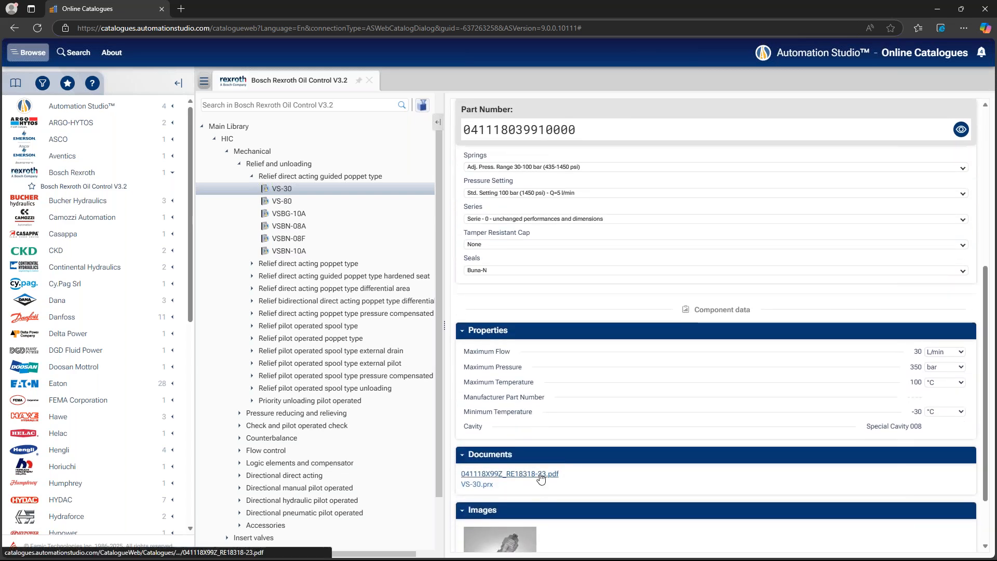
{"action": "left_click", "coordinate": [540, 474]}
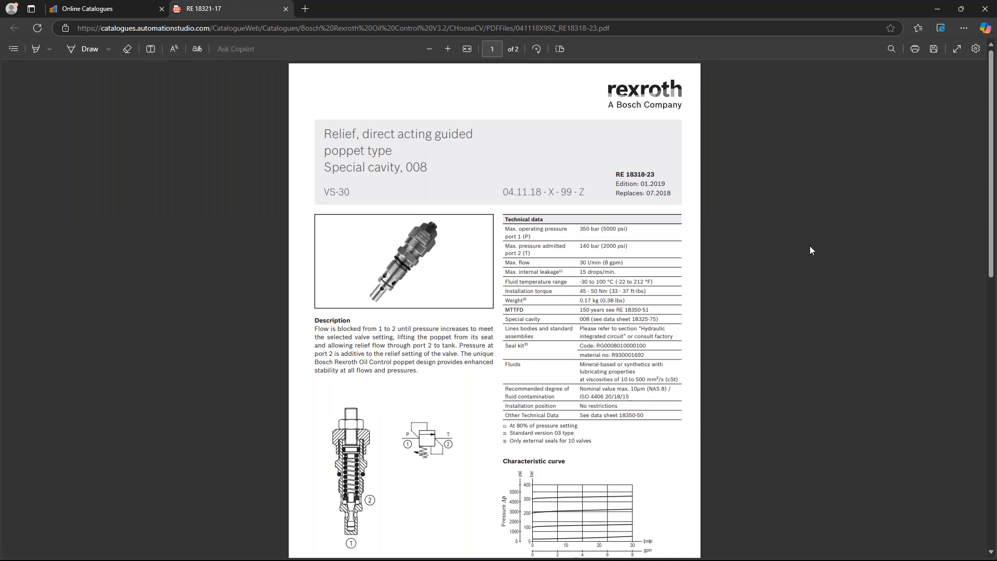
{"action": "scroll", "coordinate": [811, 248], "scroll_direction": "down", "scroll_amount": 8}
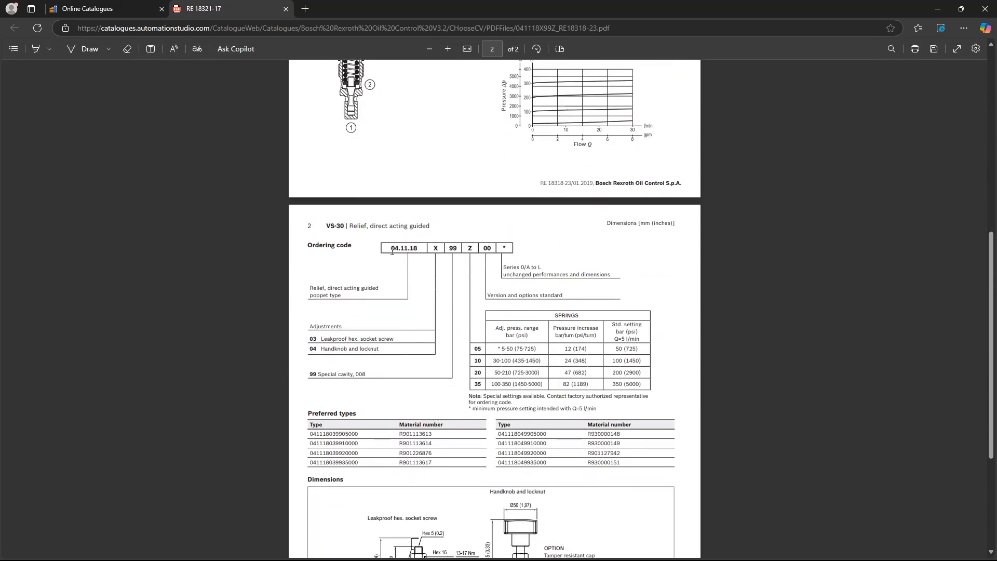
{"action": "left_click_drag", "start_coordinate": [391, 251], "coordinate": [513, 251]}
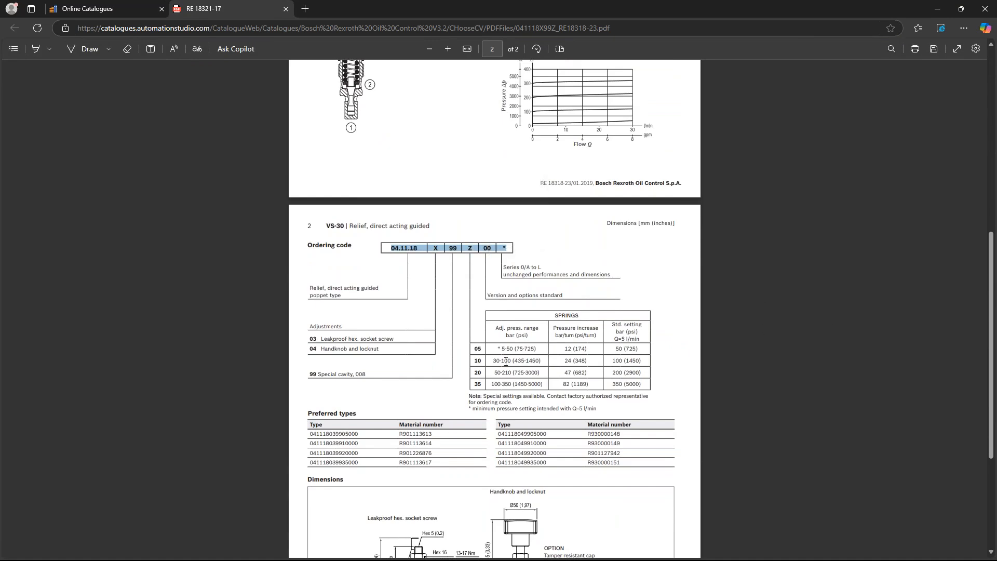
{"action": "left_click", "coordinate": [126, 15]}
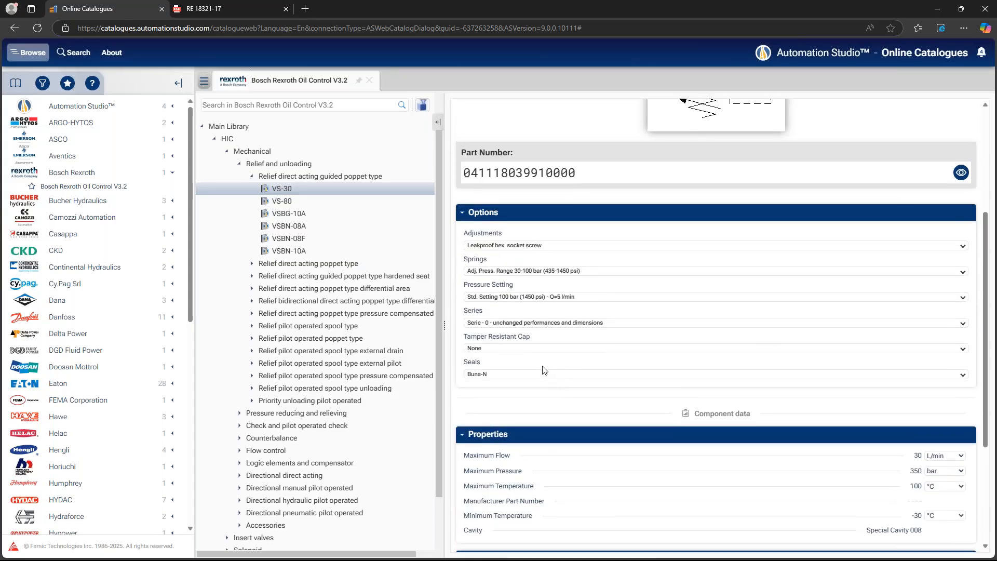
Step: Replace the circuit's relief valve with the configured VS-30 from the catalogue, and shift its part number label clear of the pressure gauge
{"action": "left_click_drag", "start_coordinate": [598, 5], "coordinate": [670, 65]}
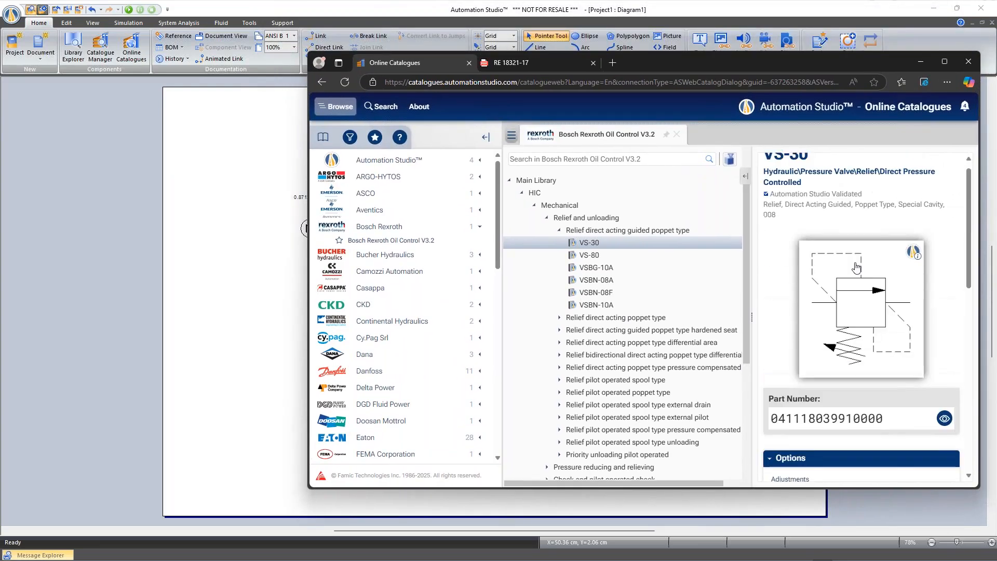
{"action": "left_click_drag", "start_coordinate": [865, 317], "coordinate": [479, 202]}
{"action": "left_click_drag", "start_coordinate": [383, 218], "coordinate": [457, 289]}
{"action": "left_click_drag", "start_coordinate": [482, 208], "coordinate": [378, 209]}
{"action": "scroll", "coordinate": [397, 218], "scroll_direction": "up", "scroll_amount": 4}
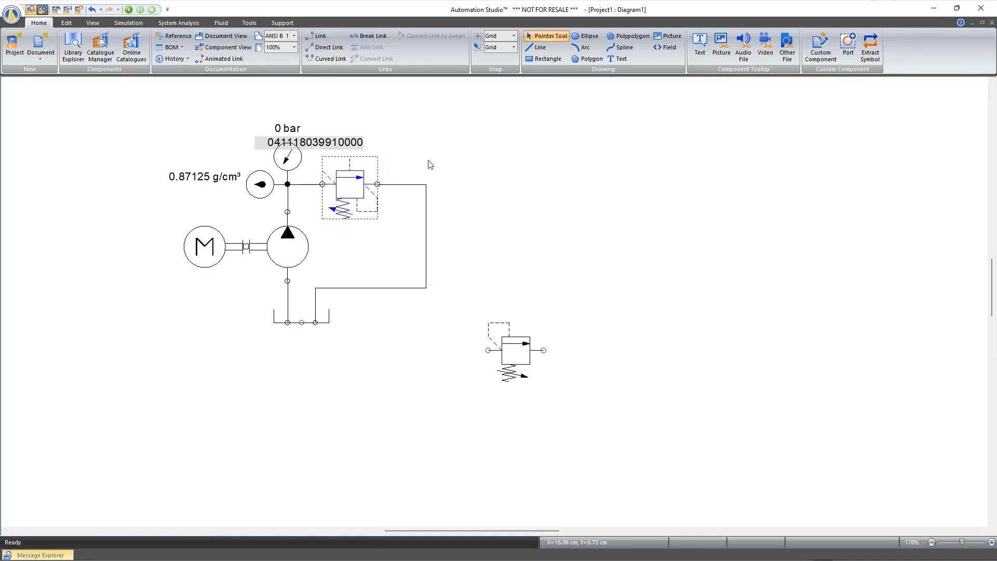
{"action": "left_click_drag", "start_coordinate": [326, 149], "coordinate": [393, 149]}
{"action": "left_click", "coordinate": [580, 224]}
Step: Examine the pressure drop curves in the inserted relief valve's technical specifications and its component data
{"action": "double_click", "coordinate": [354, 183]}
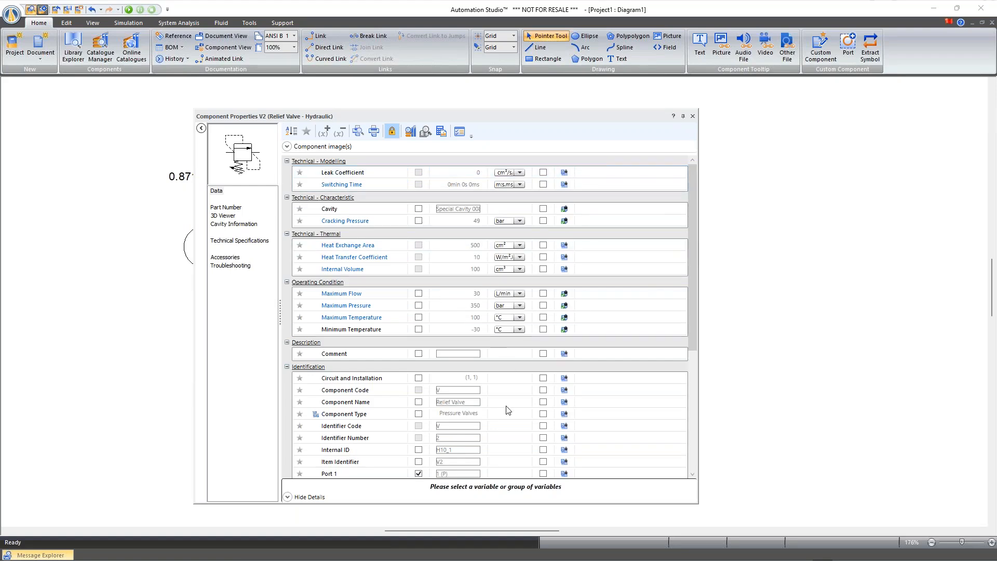
{"action": "left_click", "coordinate": [257, 241]}
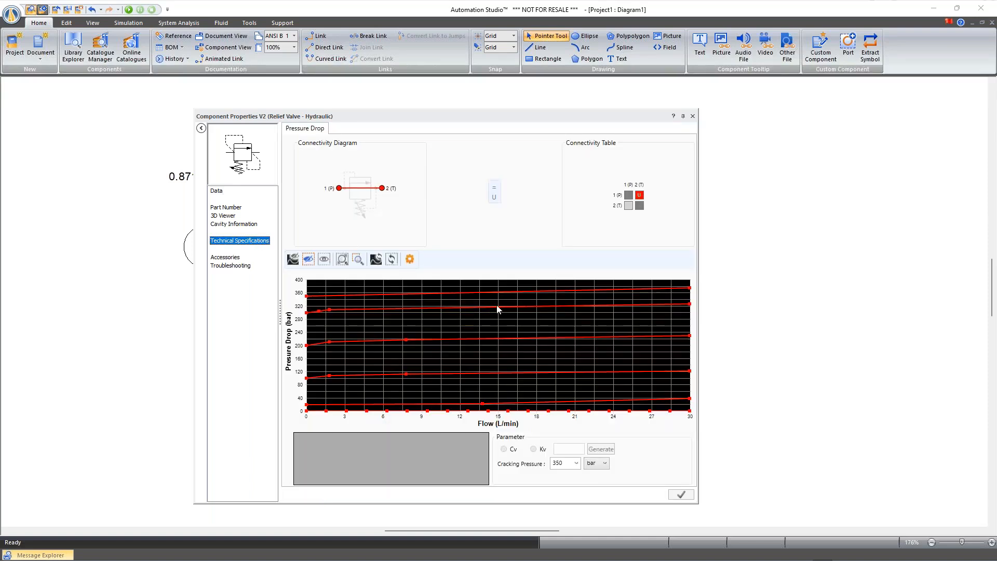
{"action": "mouse_move", "coordinate": [511, 299]}
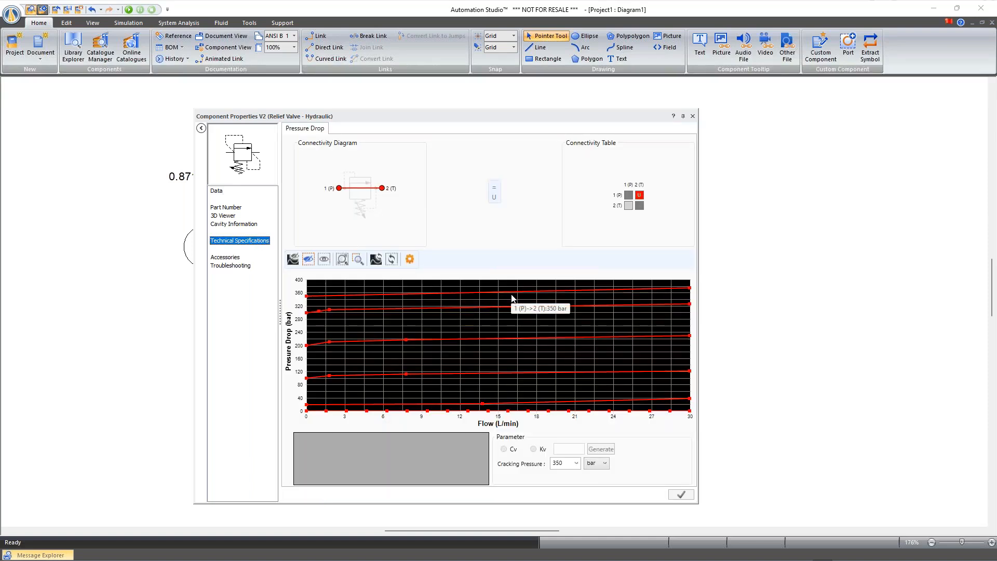
{"action": "left_click", "coordinate": [217, 191]}
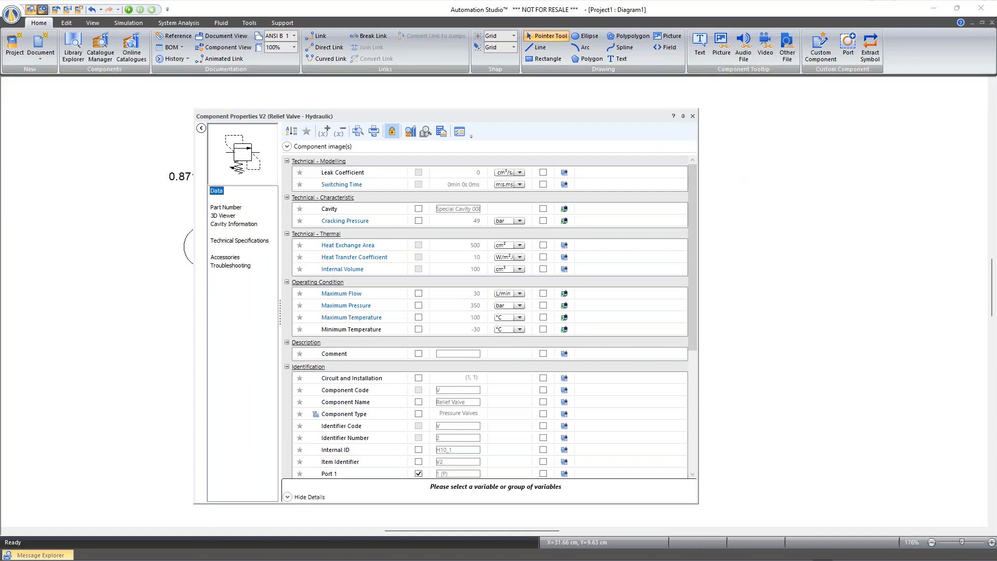
Step: Create a Fluid External Leak generic failure for the relief valve with a failure parameter of 50 on port 1 (P)
{"action": "left_click", "coordinate": [229, 266]}
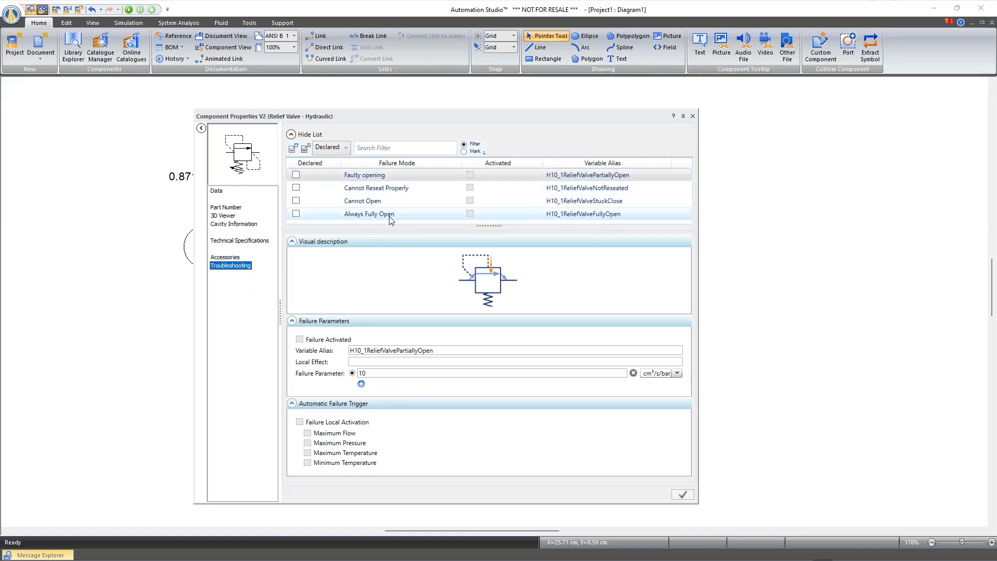
{"action": "left_click", "coordinate": [299, 152]}
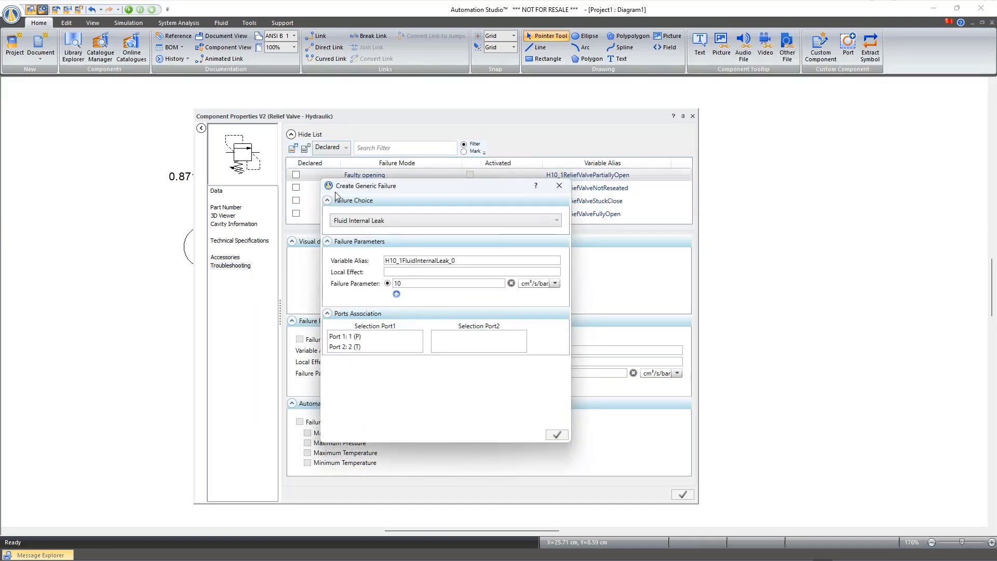
{"action": "left_click", "coordinate": [383, 222]}
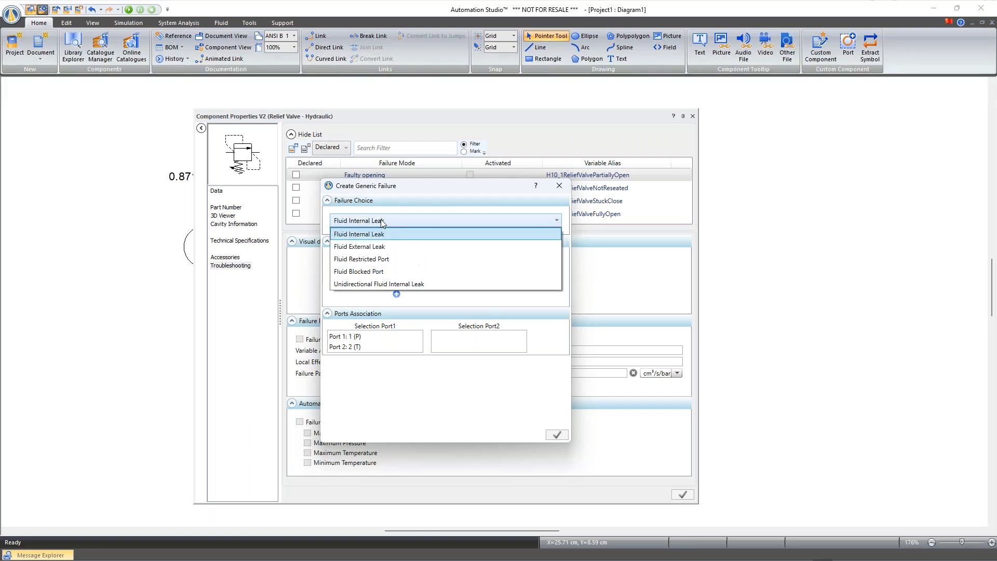
{"action": "left_click", "coordinate": [387, 248]}
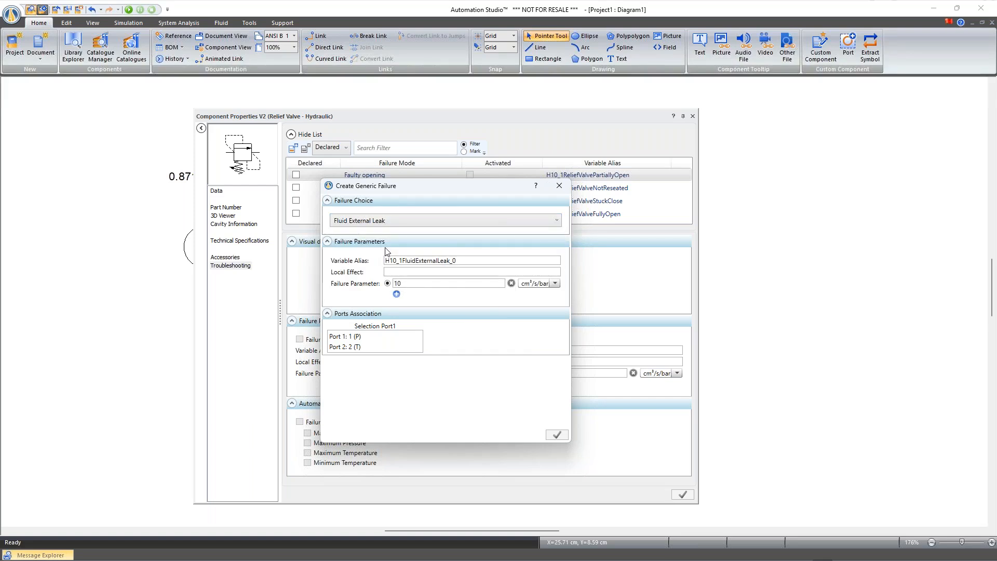
{"action": "double_click", "coordinate": [432, 284]}
{"action": "type", "text": "50"}
{"action": "key", "text": "Tab"}
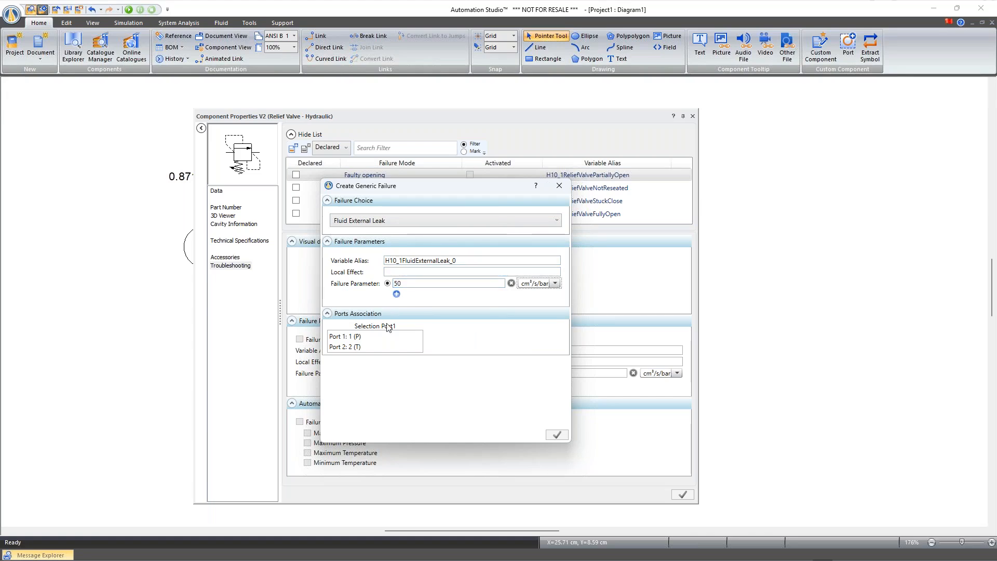
{"action": "left_click", "coordinate": [382, 337]}
{"action": "left_click", "coordinate": [557, 434]}
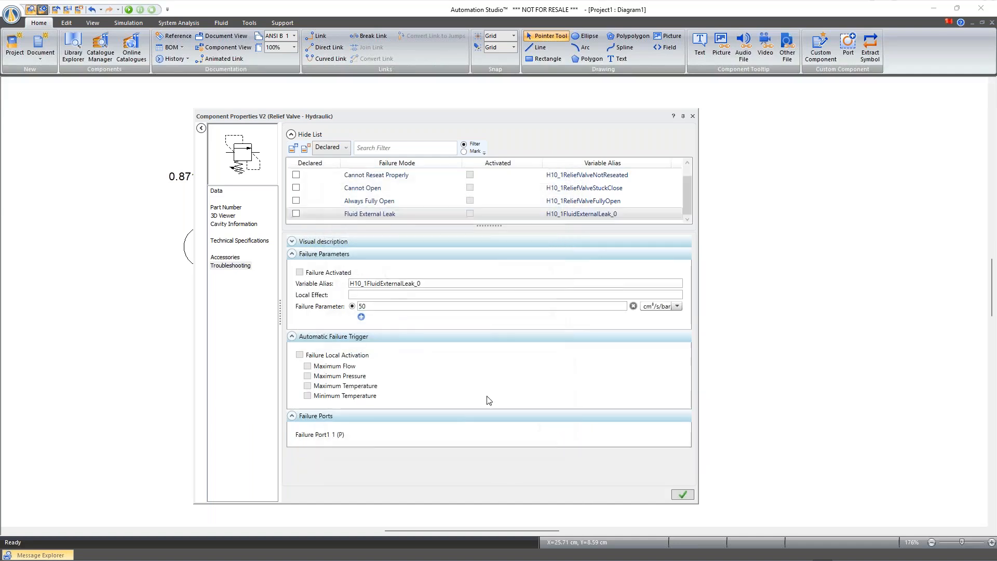
Step: Declare and activate the relief valve's Fluid External Leak failure, and start simulating the circuit
{"action": "left_click", "coordinate": [296, 214]}
{"action": "left_click", "coordinate": [299, 272]}
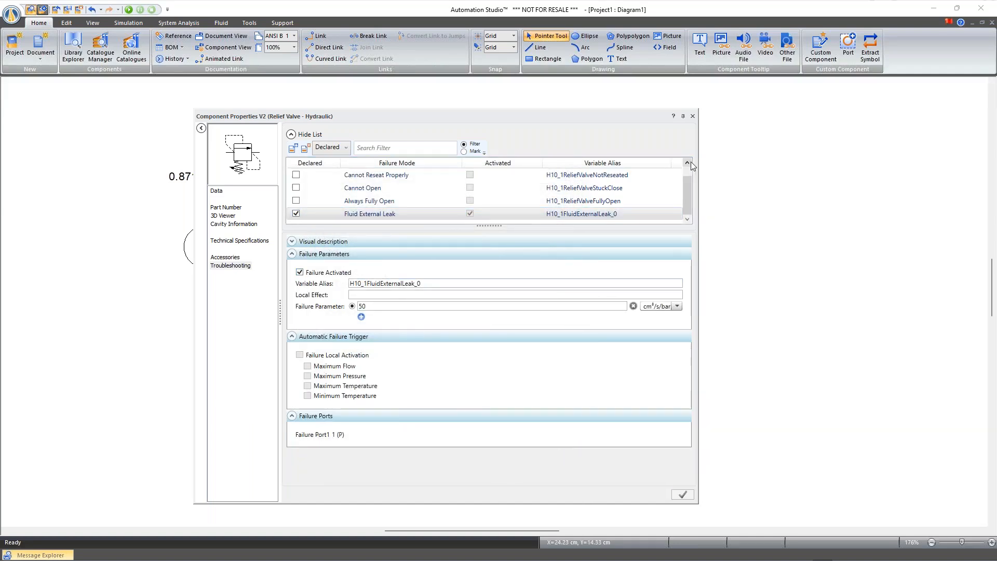
{"action": "left_click", "coordinate": [692, 116]}
{"action": "left_click", "coordinate": [128, 9]}
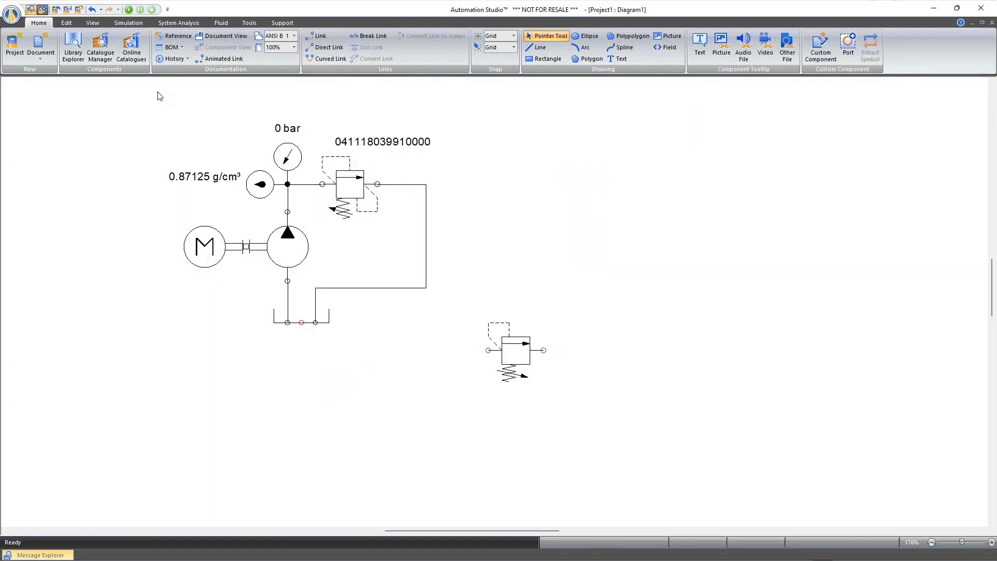
{"action": "scroll", "coordinate": [487, 221], "scroll_direction": "up", "scroll_amount": 3}
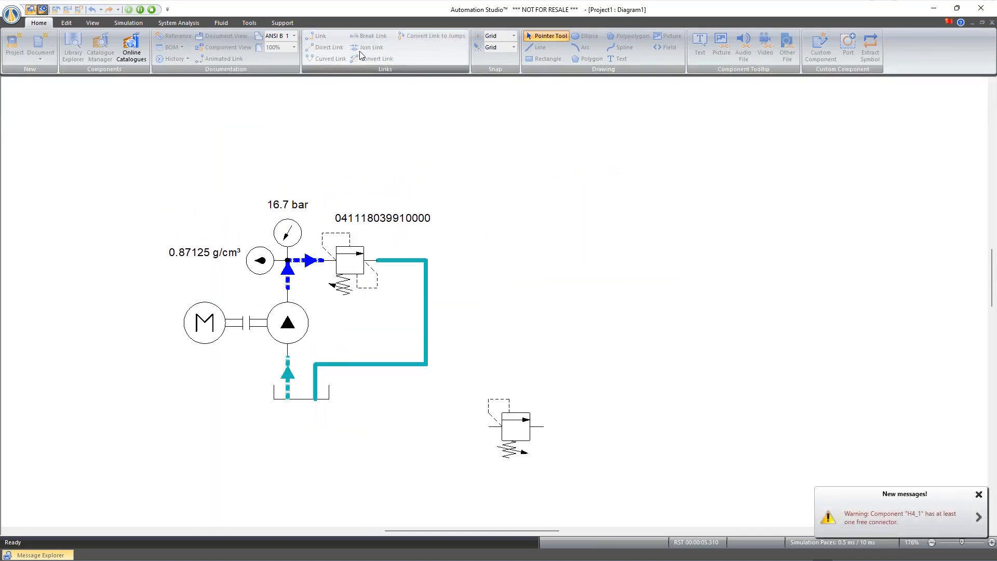
Step: Attach a measuring instrument to the relief valve's outlet line showing Flow in L/min with 0.0001 precision
{"action": "left_click", "coordinate": [130, 23]}
{"action": "left_click", "coordinate": [421, 35]}
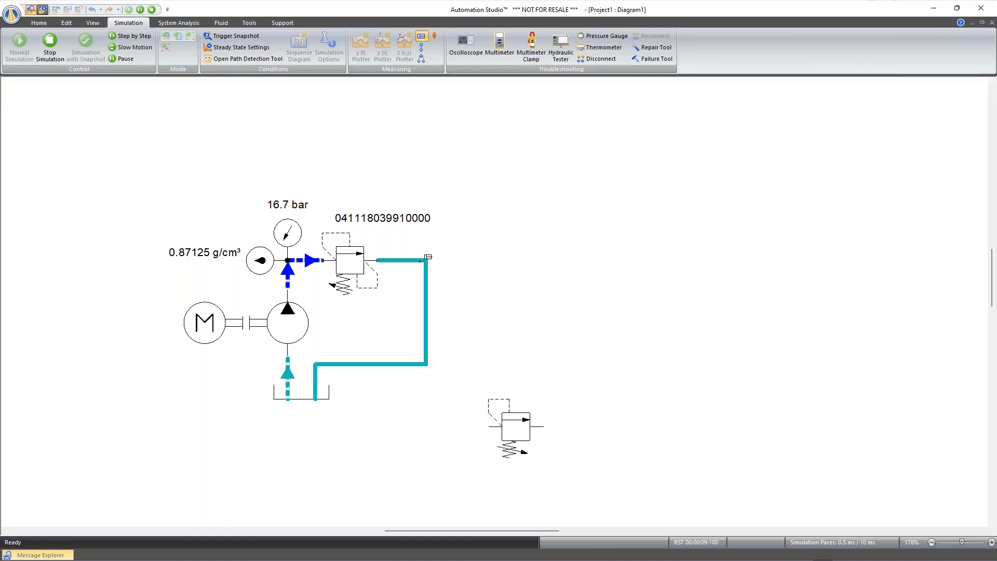
{"action": "left_click", "coordinate": [490, 248]}
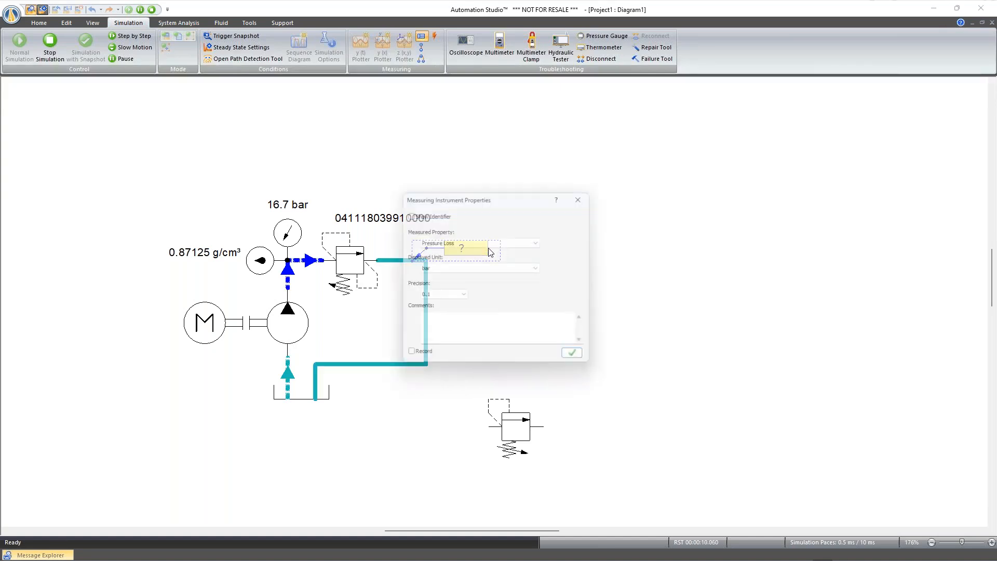
{"action": "left_click", "coordinate": [493, 245]}
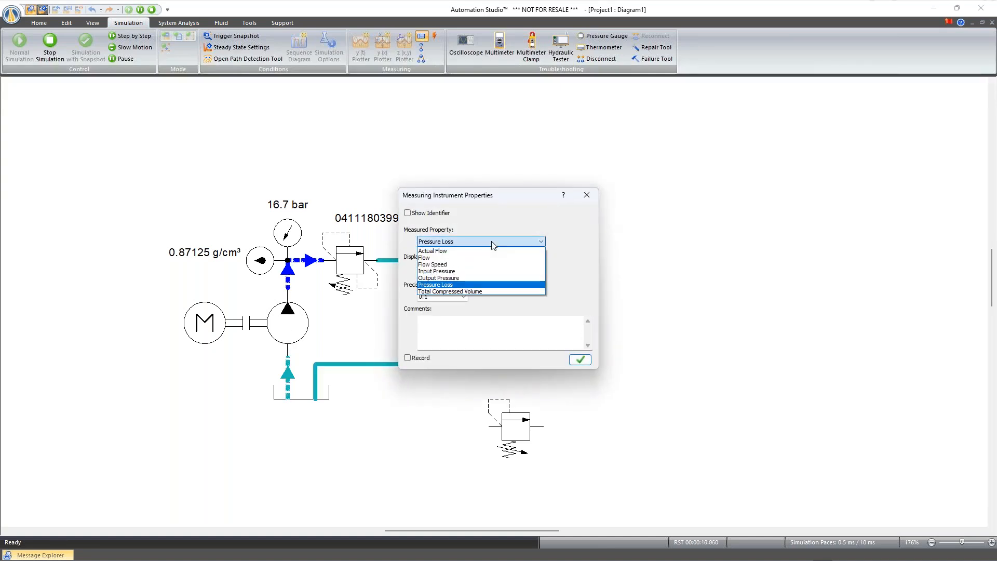
{"action": "left_click", "coordinate": [474, 259]}
{"action": "left_click", "coordinate": [450, 296]}
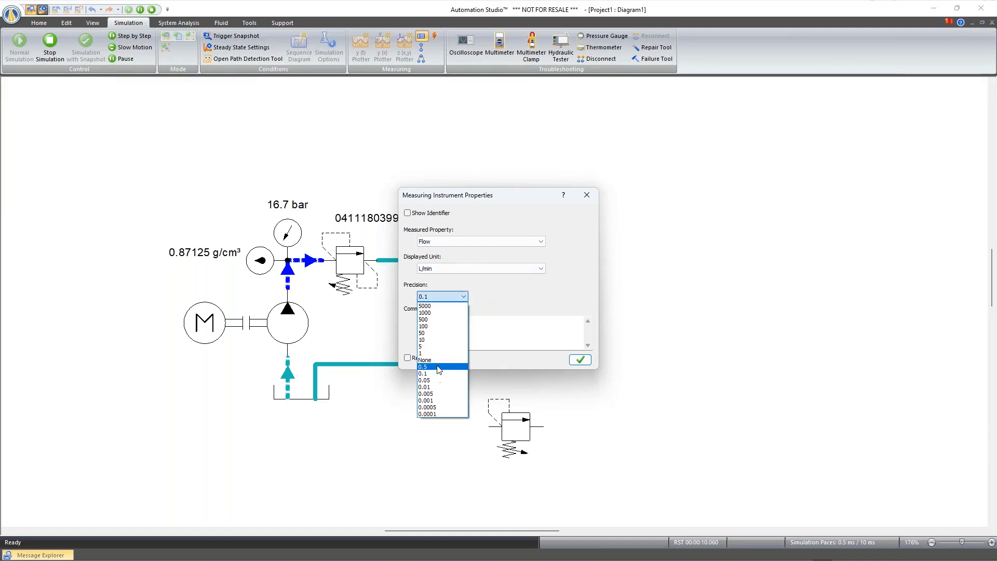
{"action": "left_click", "coordinate": [463, 413]}
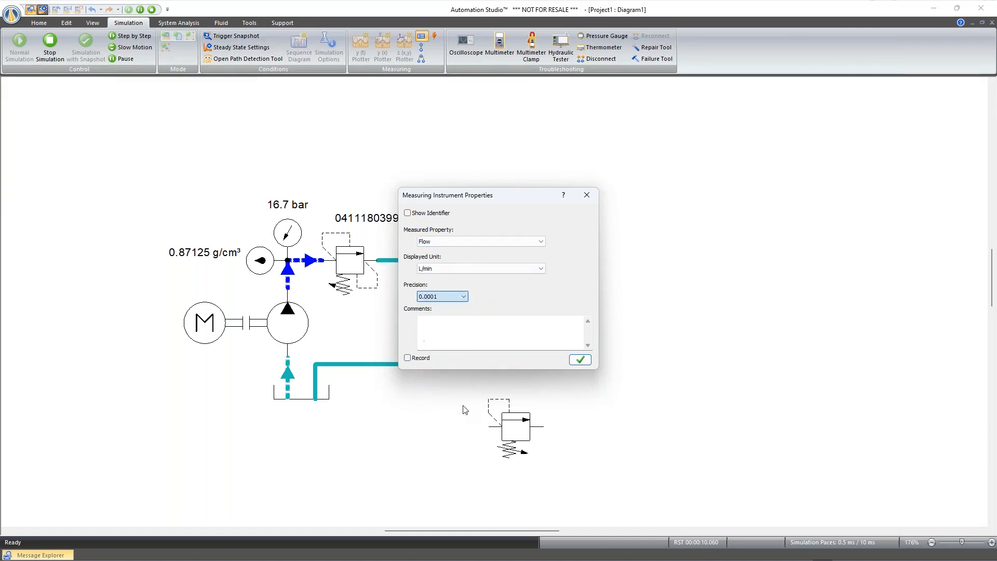
{"action": "left_click", "coordinate": [580, 360]}
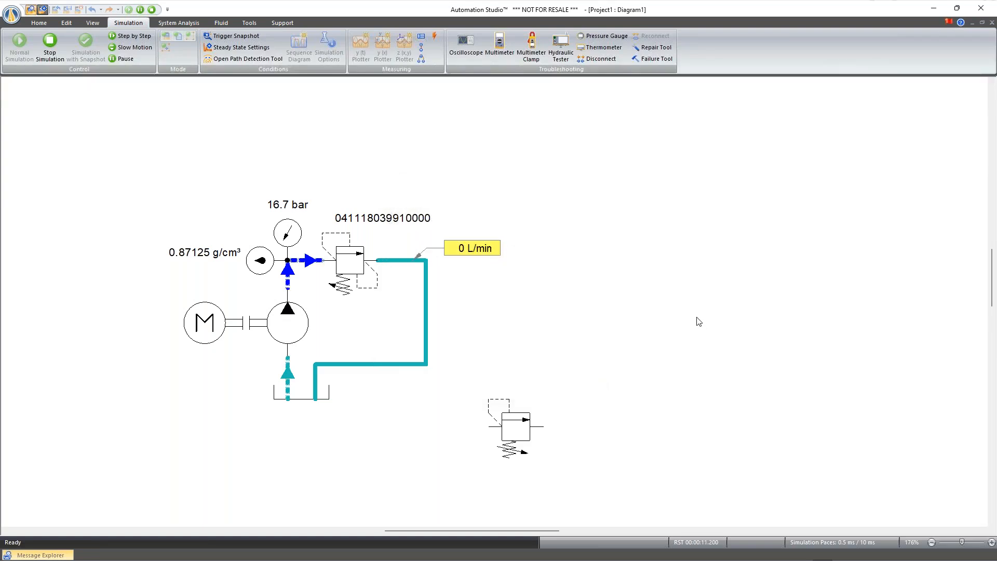
Step: Lower the relief valve's cracking pressure to about 2.64 bar and attach a Flow measuring instrument in L/min to its inlet line
{"action": "left_click", "coordinate": [342, 262]}
{"action": "left_click_drag", "start_coordinate": [376, 271], "coordinate": [594, 325]}
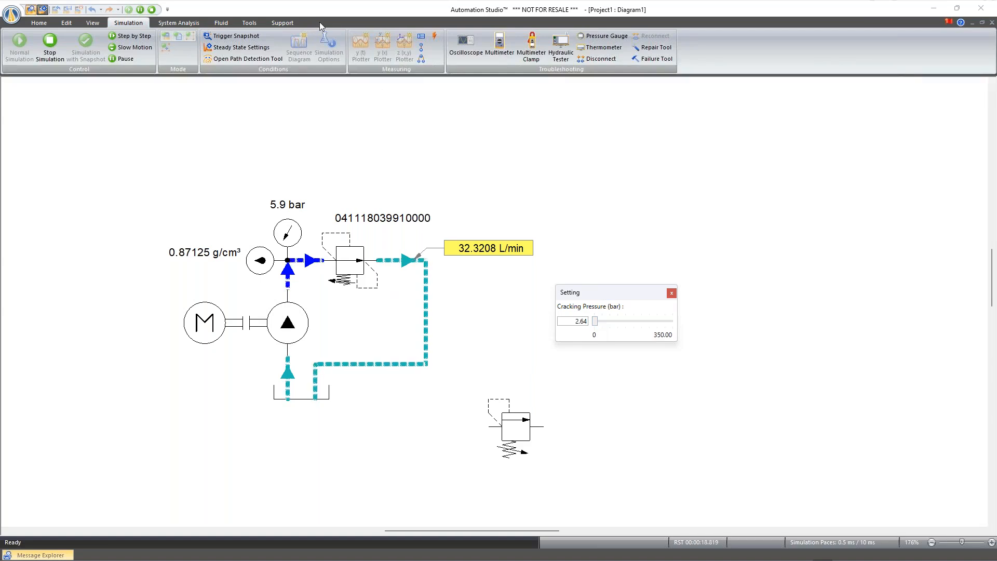
{"action": "left_click", "coordinate": [421, 36]}
{"action": "left_click", "coordinate": [309, 259]}
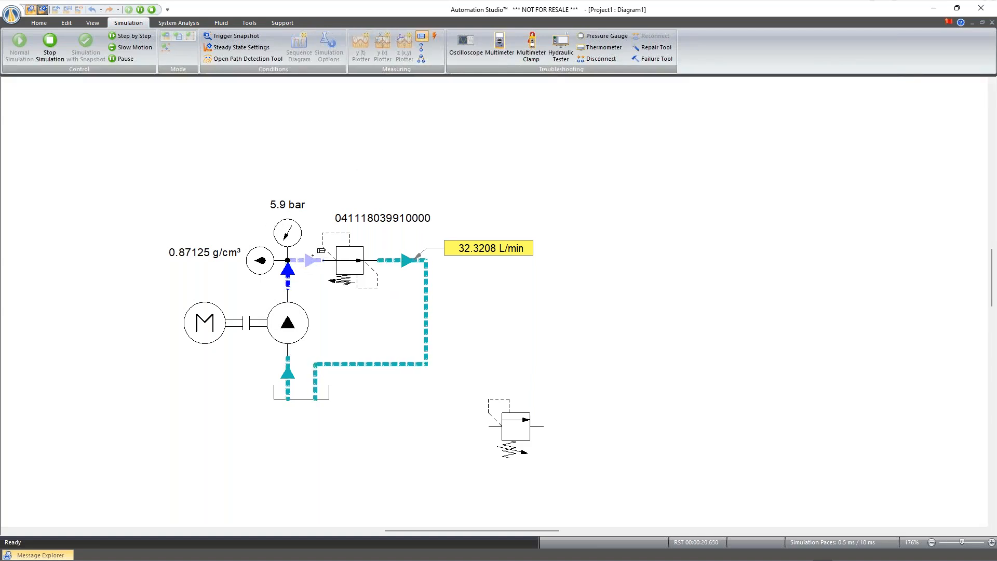
{"action": "left_click", "coordinate": [266, 177]}
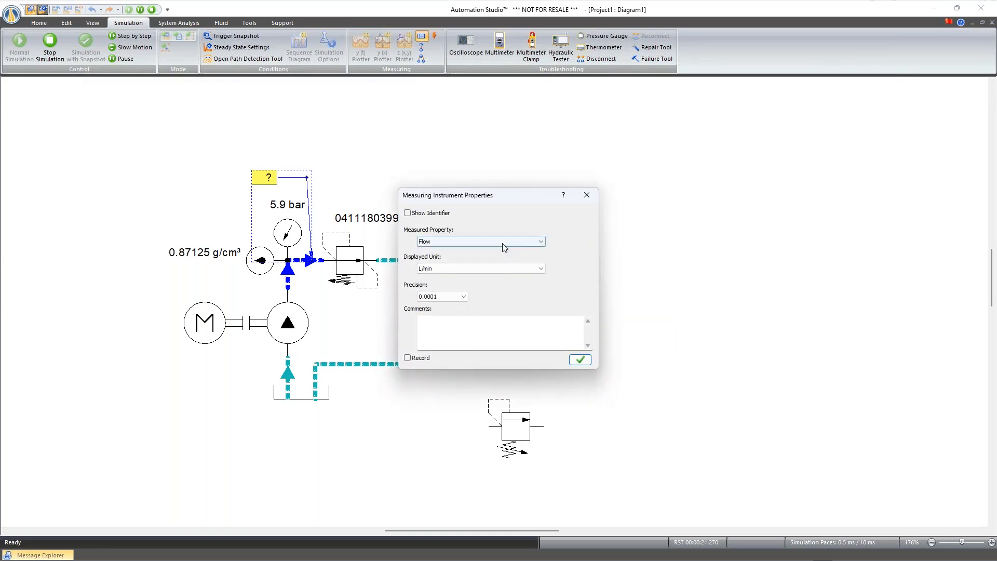
{"action": "left_click", "coordinate": [681, 311]}
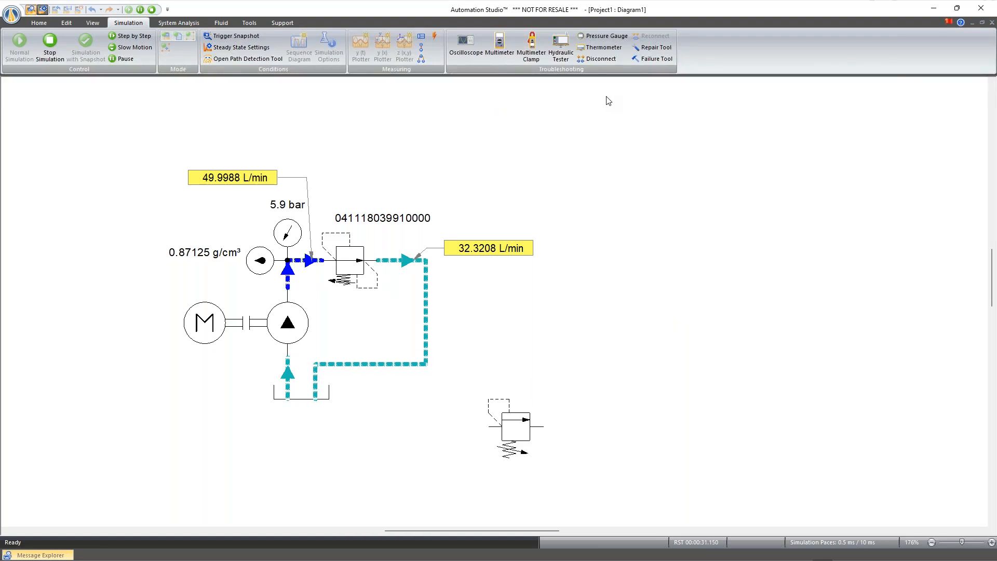
Step: Try a measuring instrument on the tank, and delete it
{"action": "left_click", "coordinate": [422, 40]}
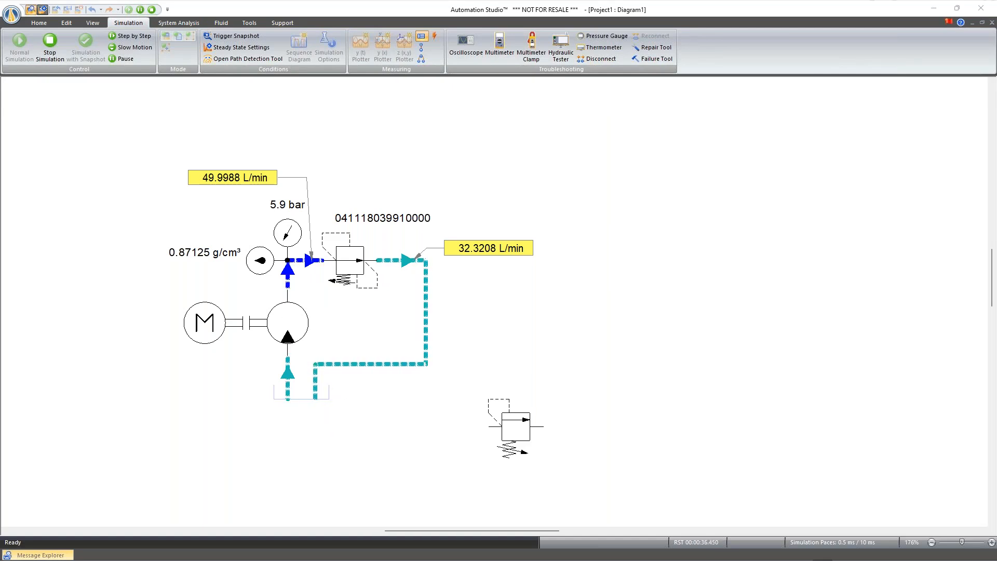
{"action": "left_click", "coordinate": [328, 389]}
{"action": "left_click", "coordinate": [483, 241]}
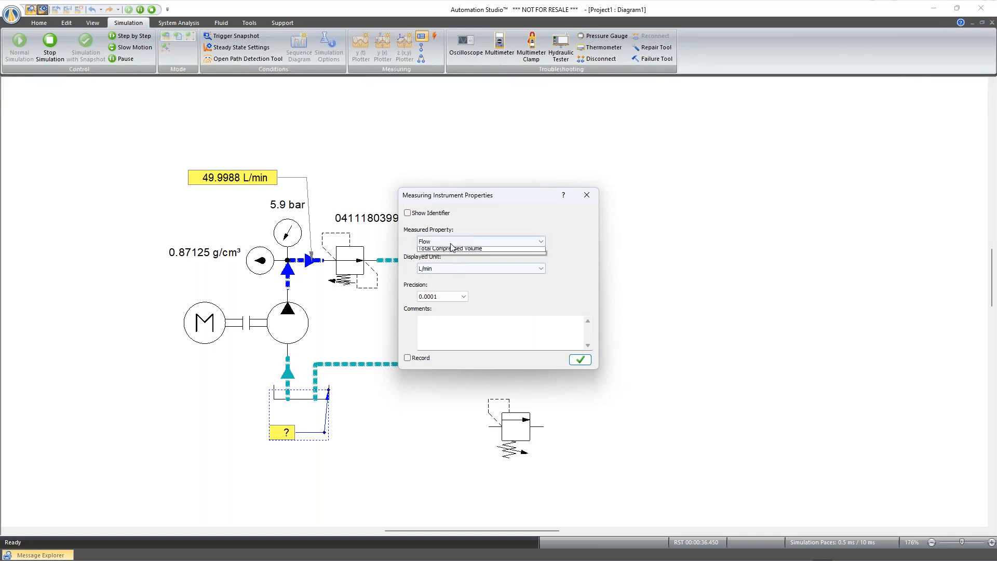
{"action": "left_click", "coordinate": [483, 252]}
{"action": "left_click", "coordinate": [580, 359]}
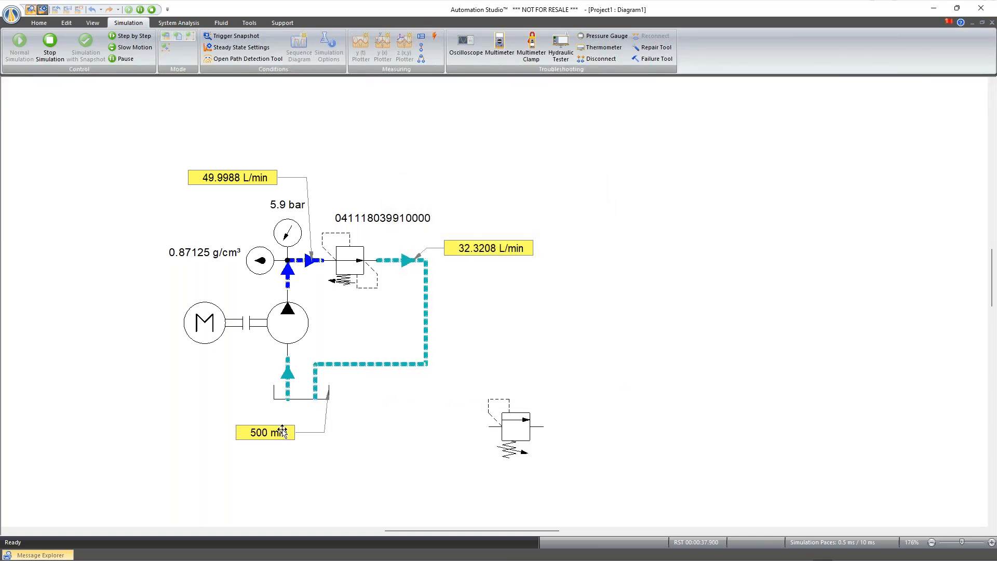
{"action": "left_click", "coordinate": [326, 408]}
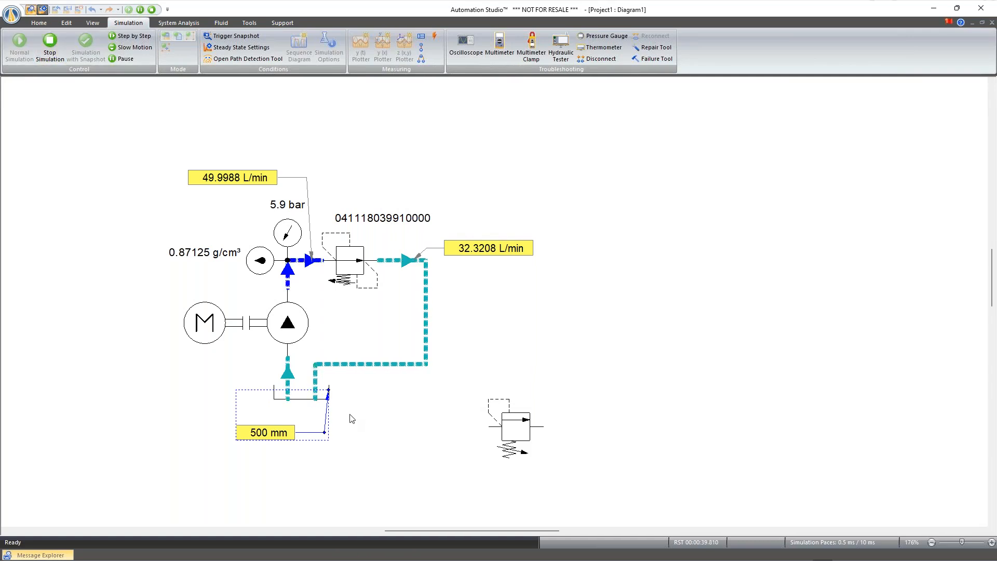
{"action": "key", "text": "Delete"}
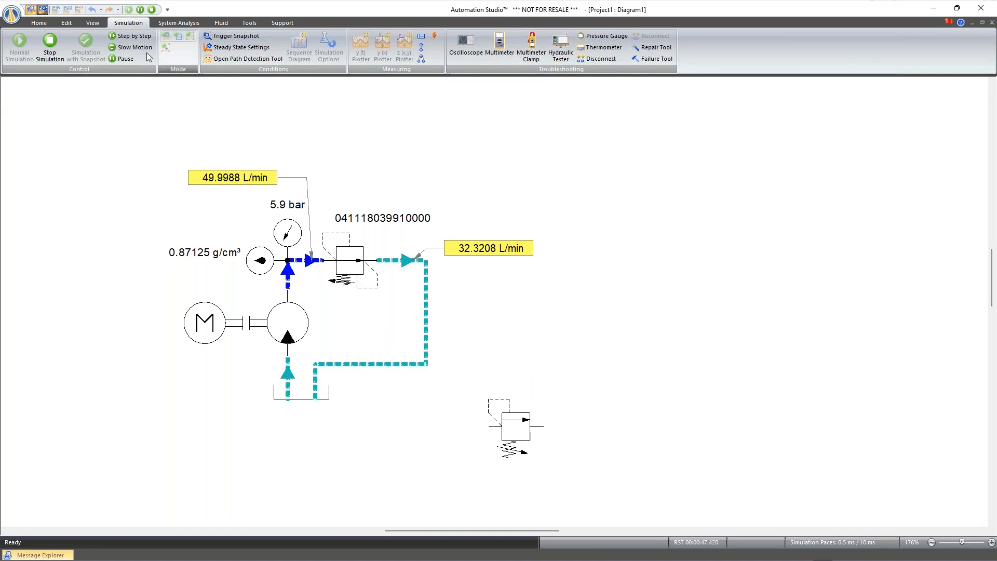
Step: Stop the circuit simulation and return to editing Diagram1
{"action": "left_click", "coordinate": [51, 46]}
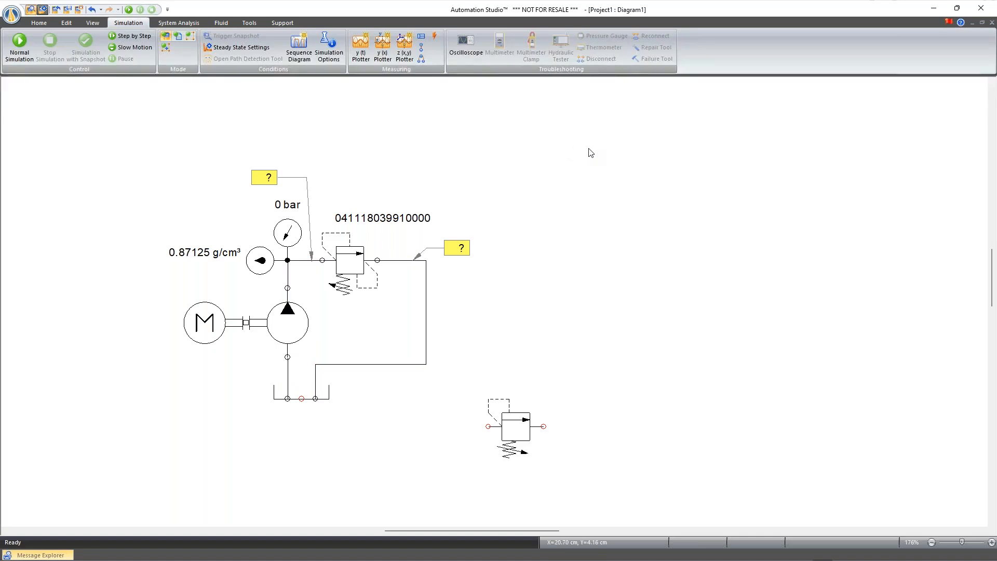
{"action": "right_click", "coordinate": [701, 146]}
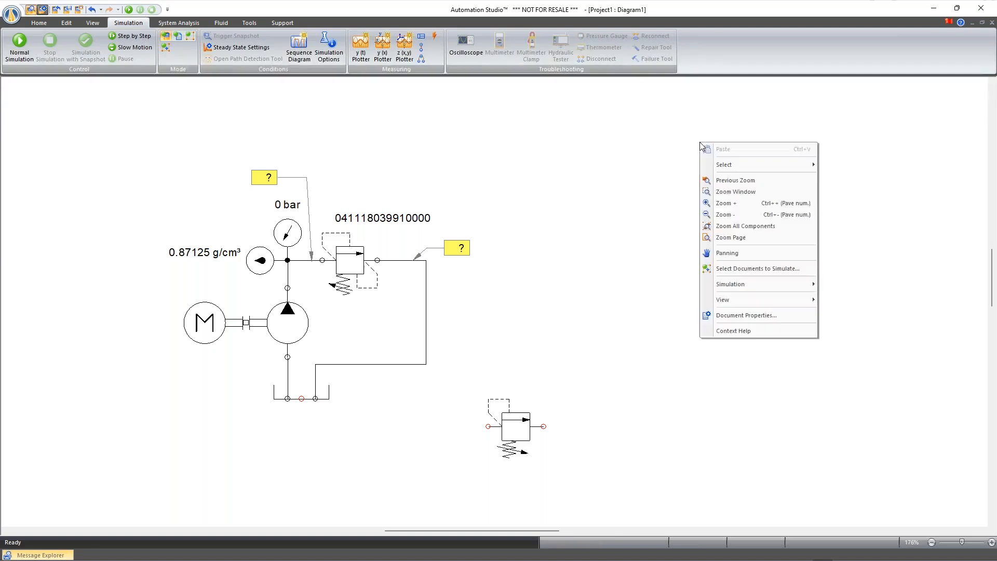
{"action": "left_click", "coordinate": [755, 227]}
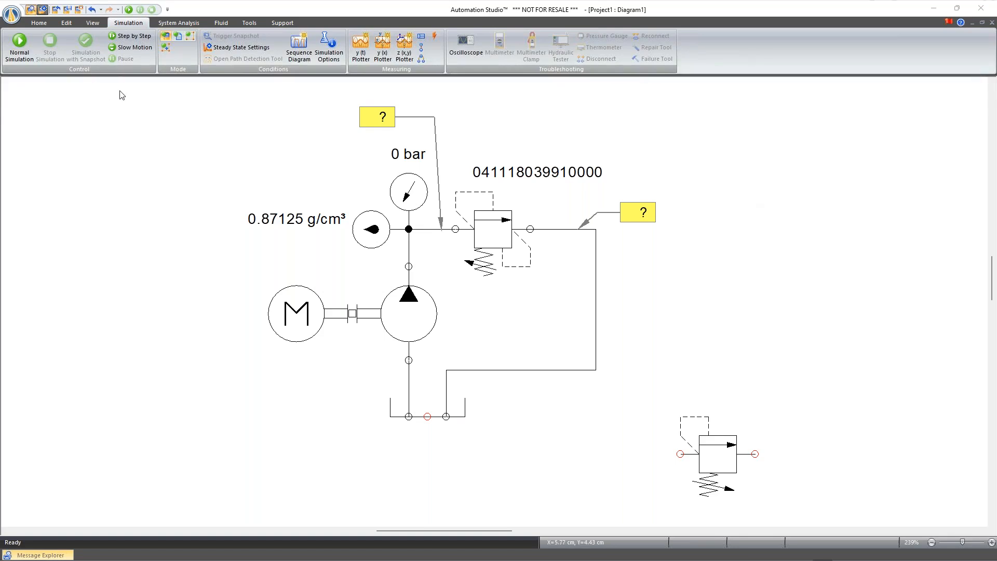
{"action": "left_click", "coordinate": [44, 25]}
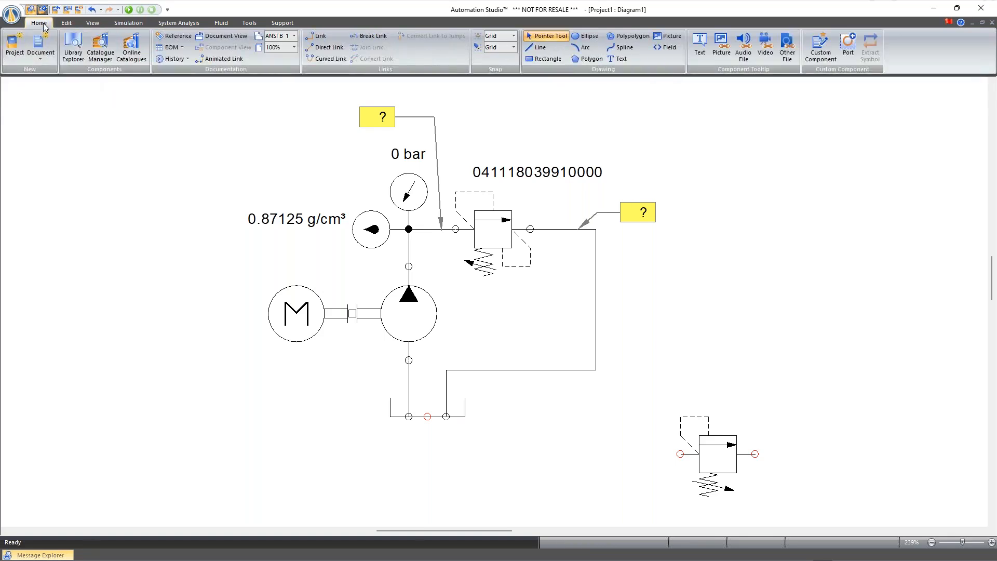